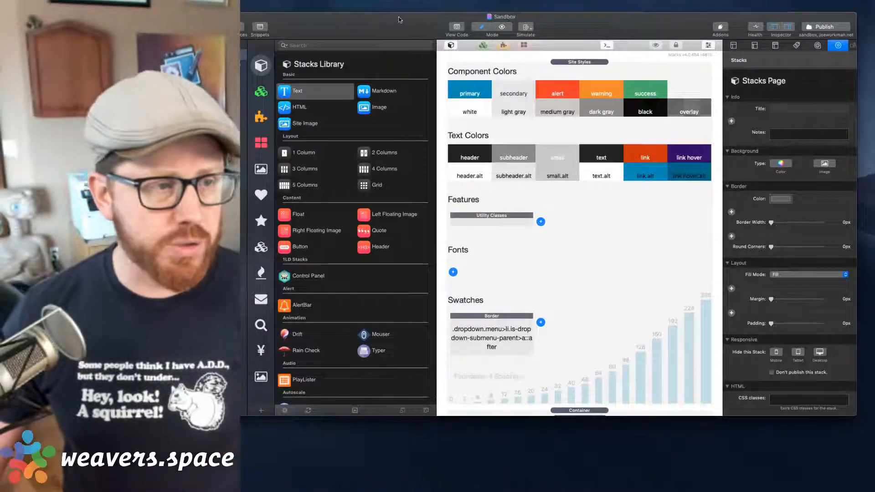
Step: Hide the Stacks Library to widen the page editing area at the top of the page
scroll(468, 151, down, 10)
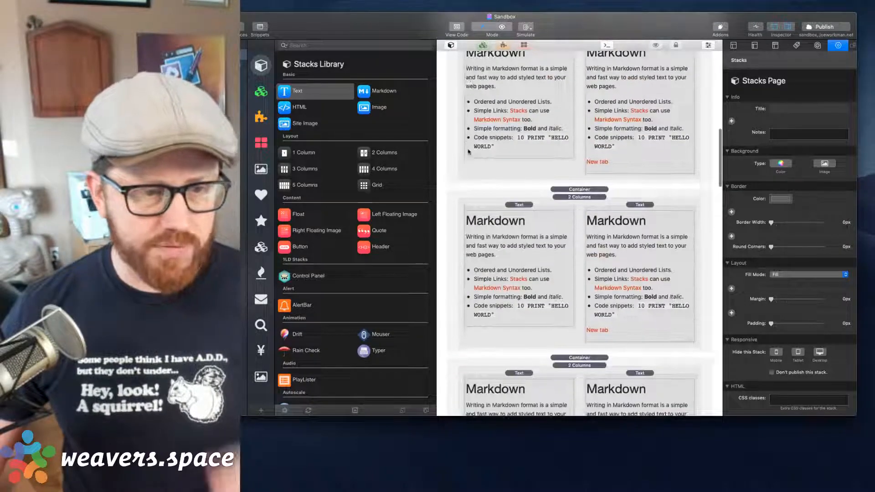
scroll(468, 151, up, 10)
click(228, 66)
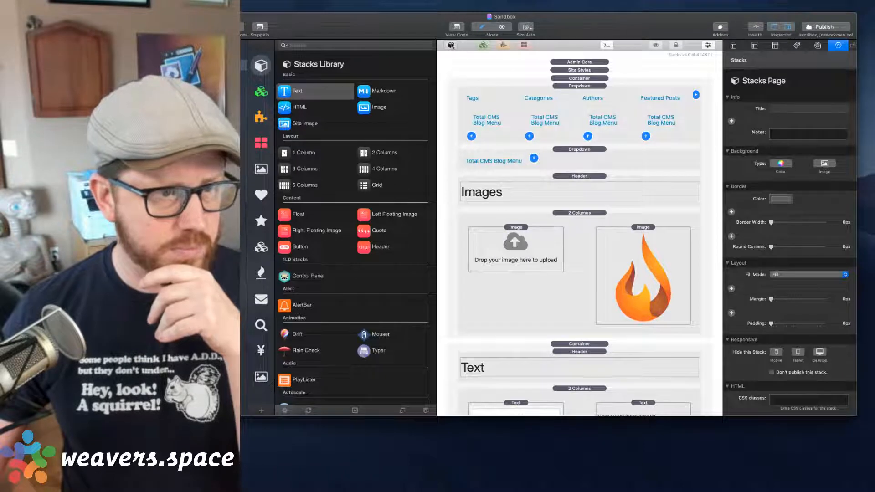
click(451, 45)
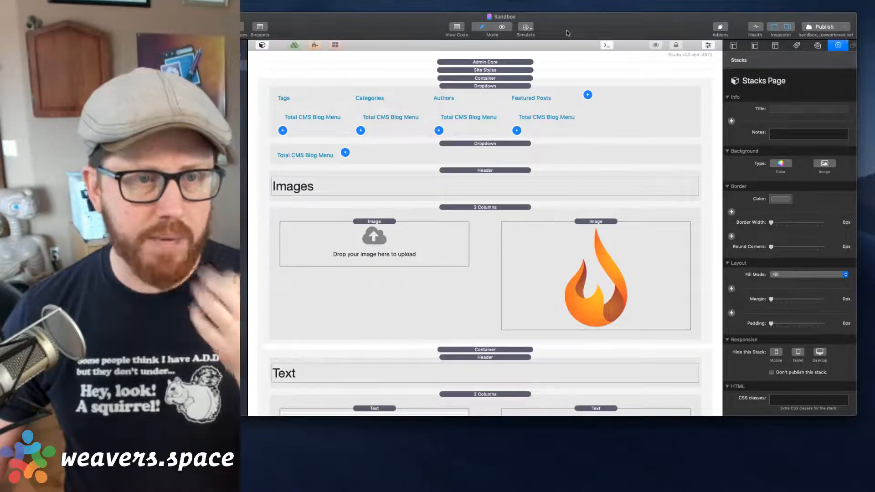
Step: Examine the settings of the first Dropdown stack and its Featured Posts blog menu, including the child item types available there
scroll(567, 115, up, 2)
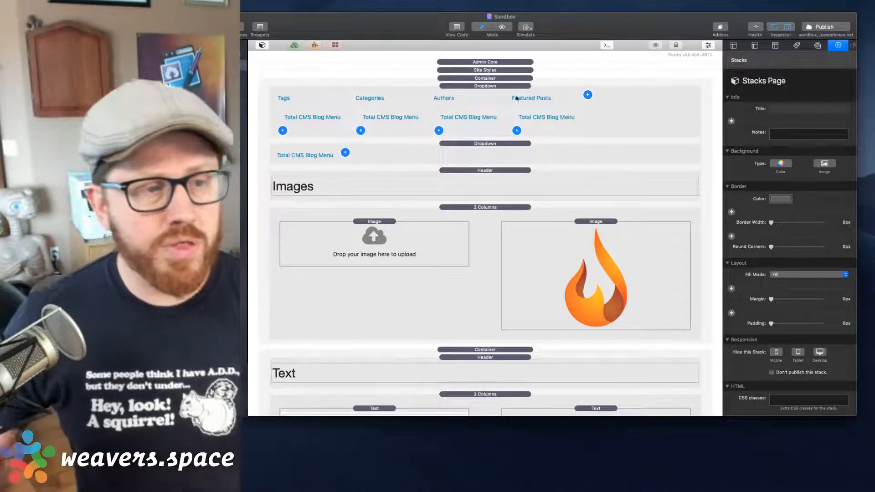
click(485, 86)
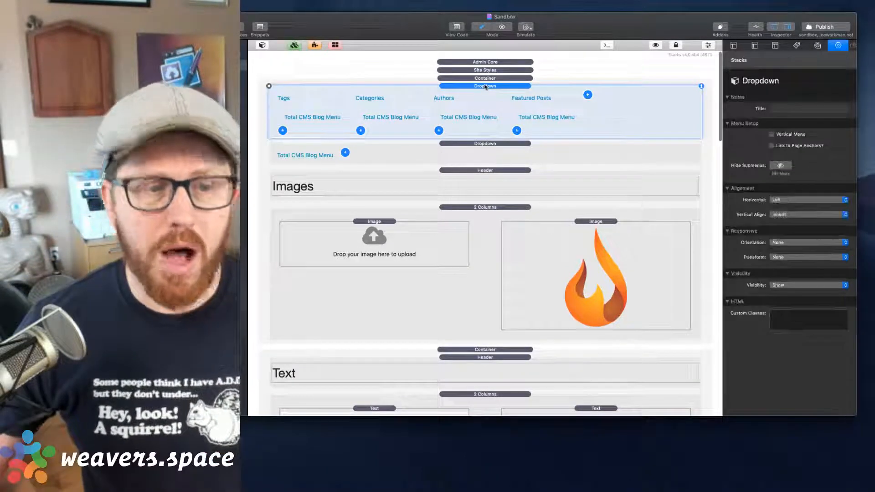
click(526, 116)
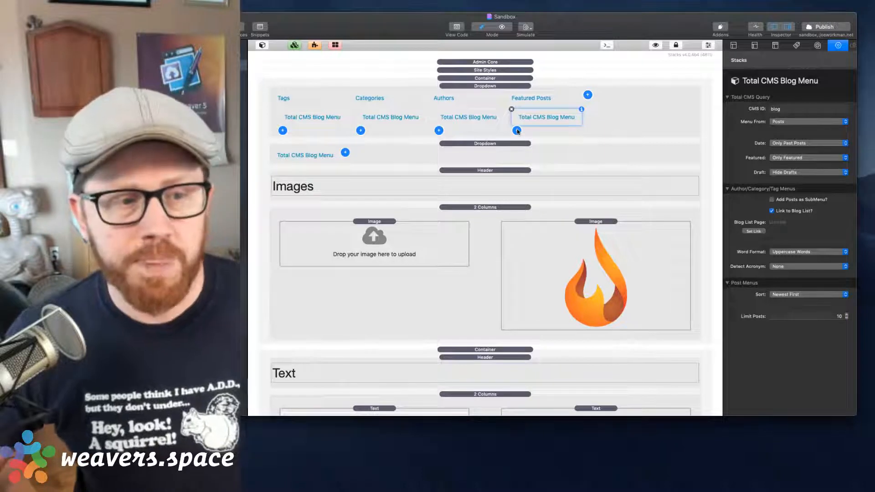
click(517, 130)
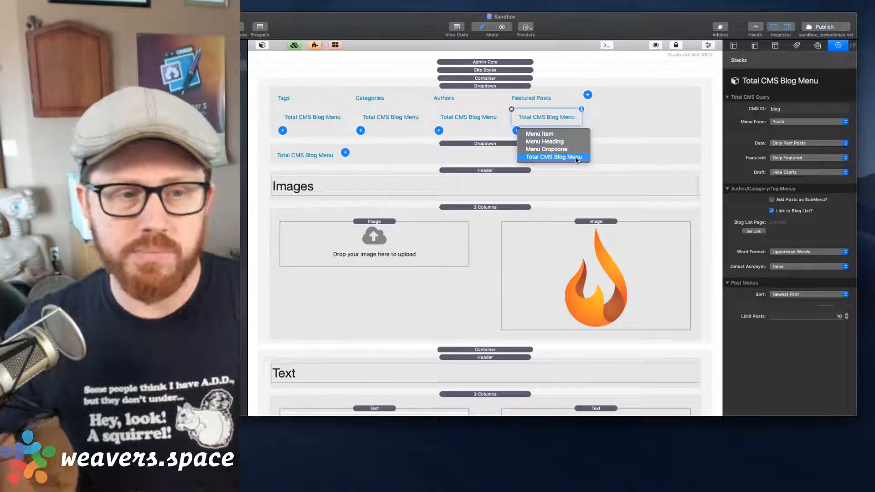
click(601, 114)
Step: Delete both Dropdown stacks above the Images header
click(502, 87)
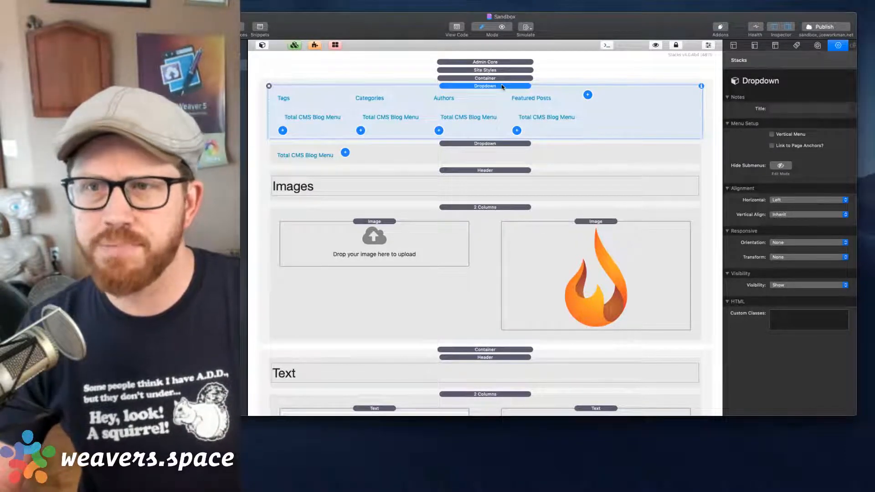
key(Delete)
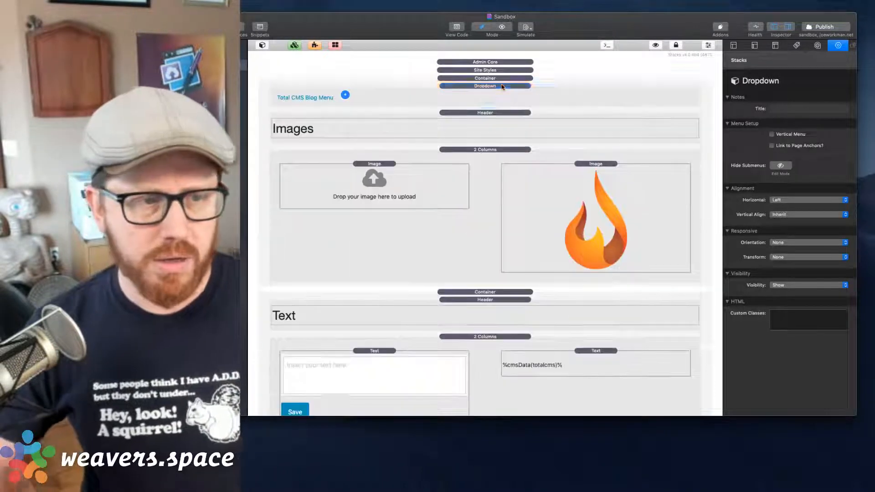
click(502, 87)
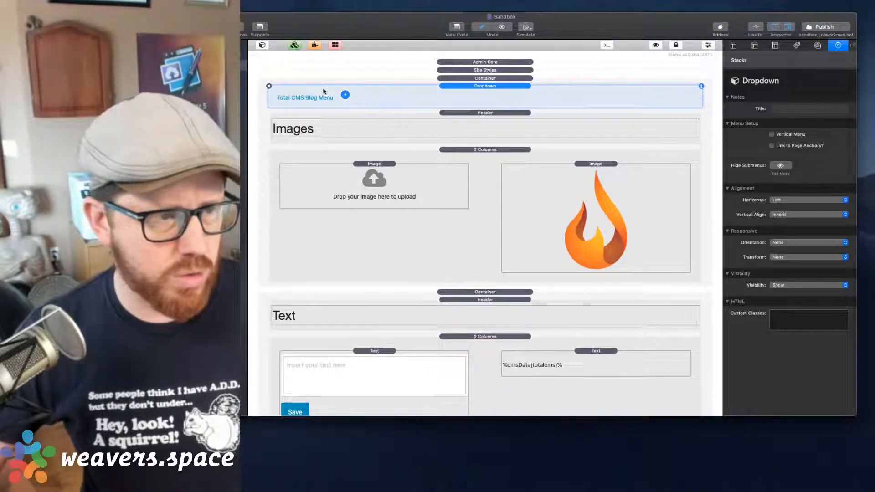
click(268, 86)
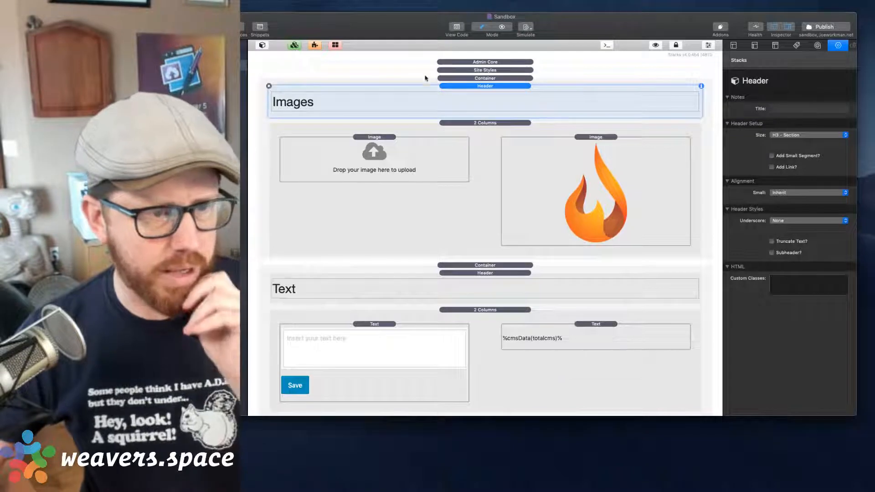
Step: Add a Foundation 6 Menu stack above the Images header and hide the Stacks Library
click(262, 45)
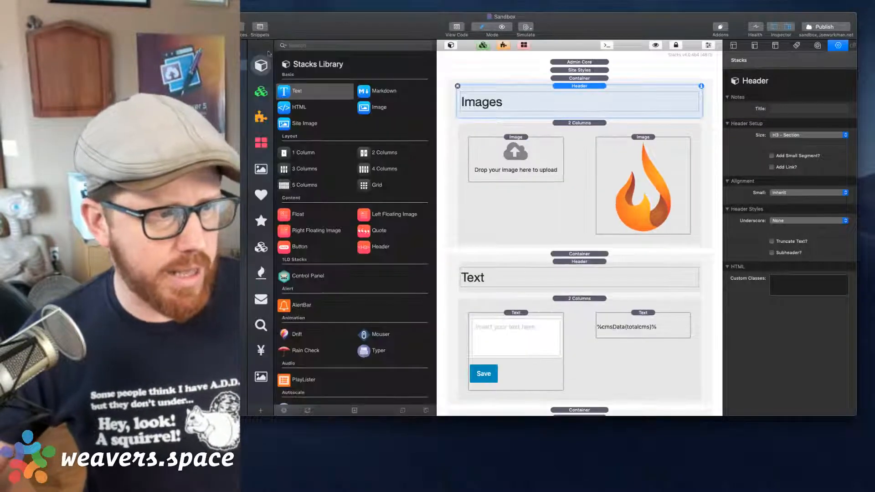
scroll(300, 314, down, 5)
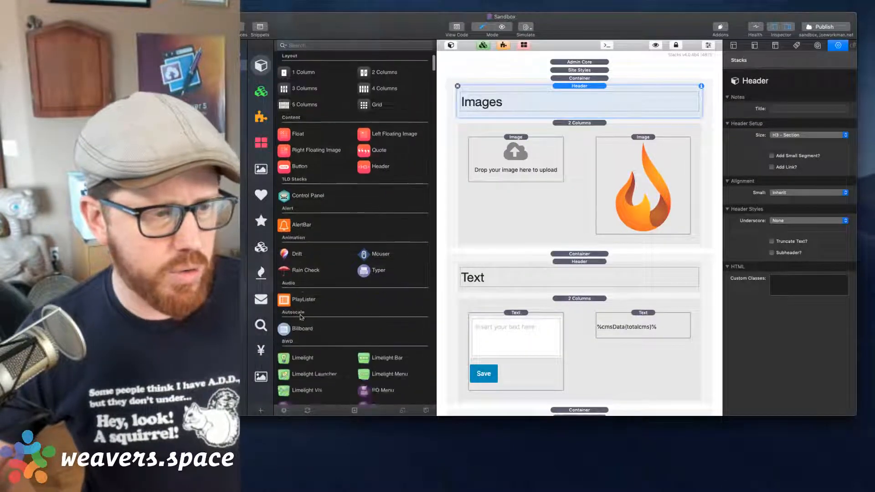
click(261, 349)
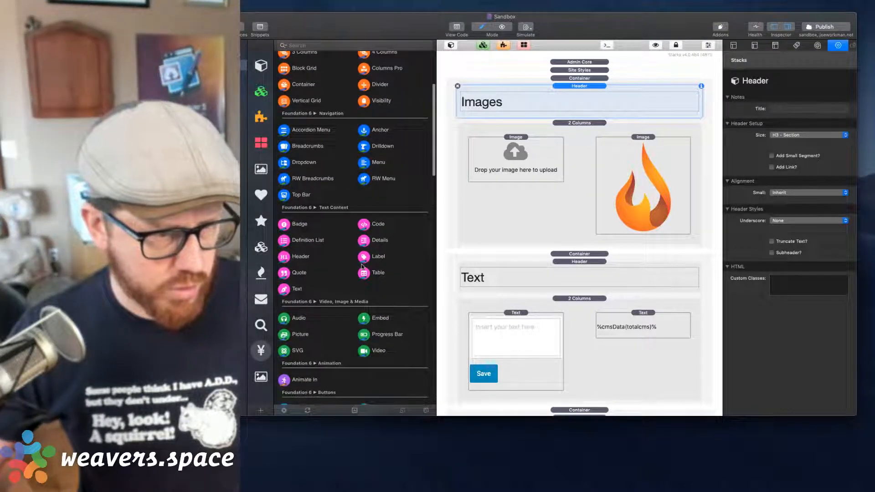
scroll(362, 266, down, 10)
scroll(362, 266, down, 10)
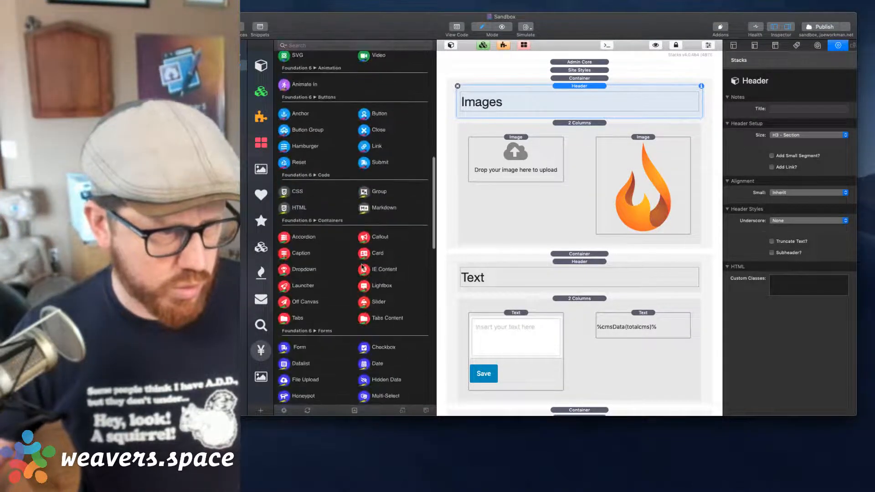
scroll(362, 267, up, 20)
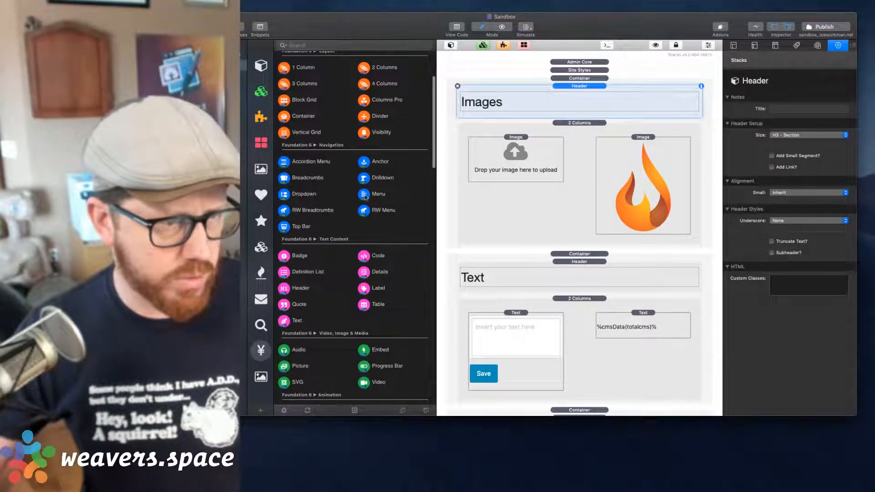
drag(365, 197, 592, 88)
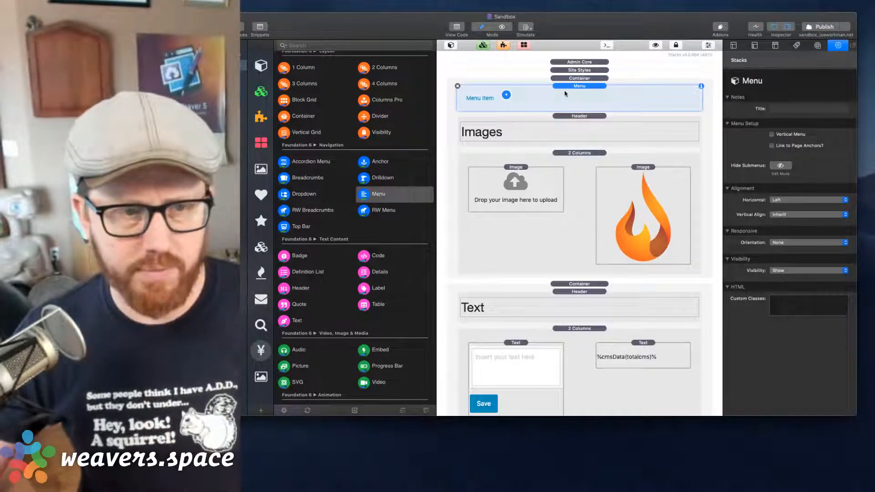
click(451, 46)
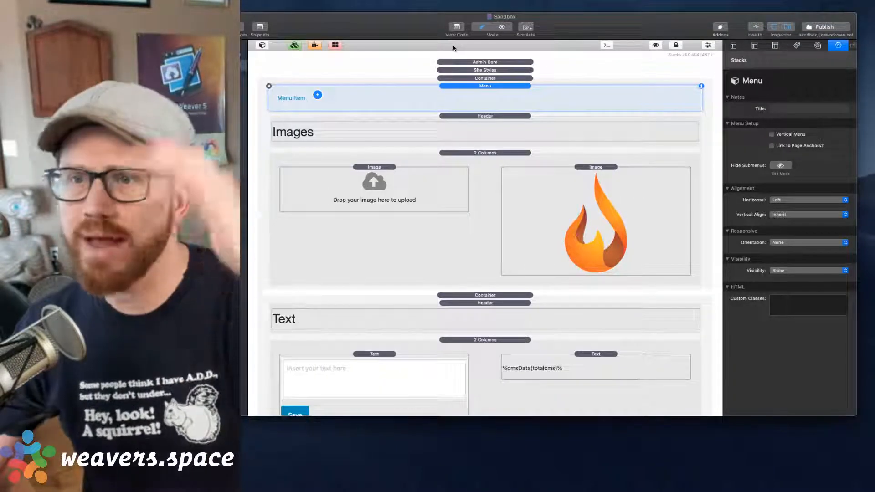
Step: Delete the default item from the Menu stack and add a Menu Item in its place
click(296, 95)
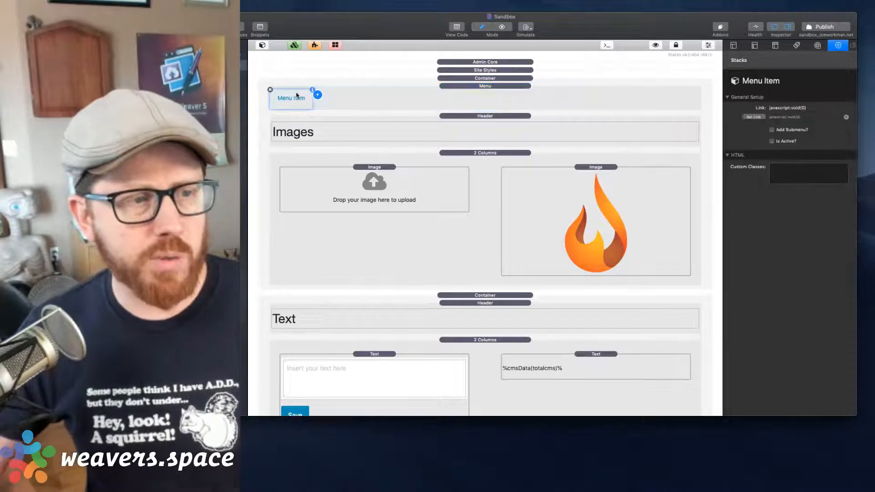
key(Delete)
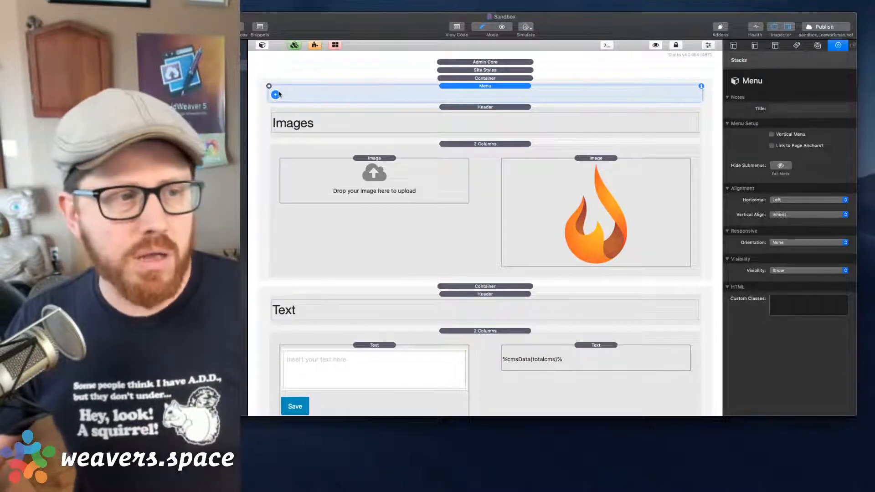
click(283, 95)
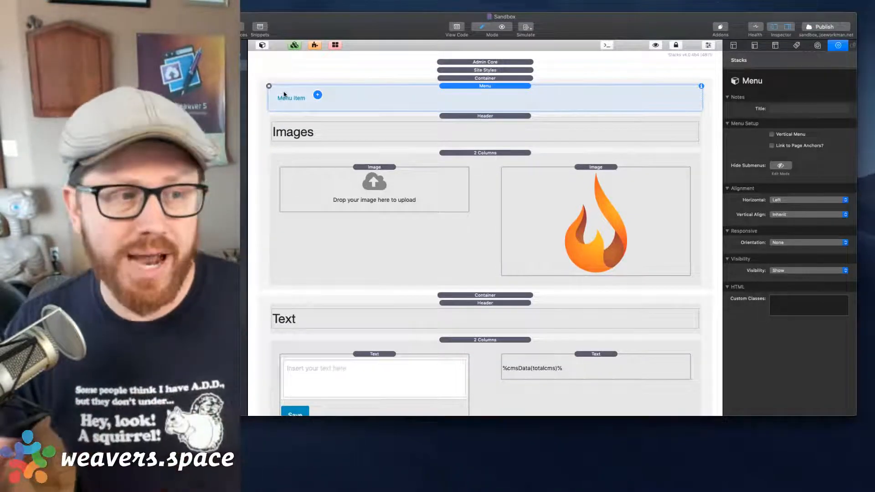
Step: Add a Total CMS Blog Menu item after the existing item in the Menu stack
click(317, 96)
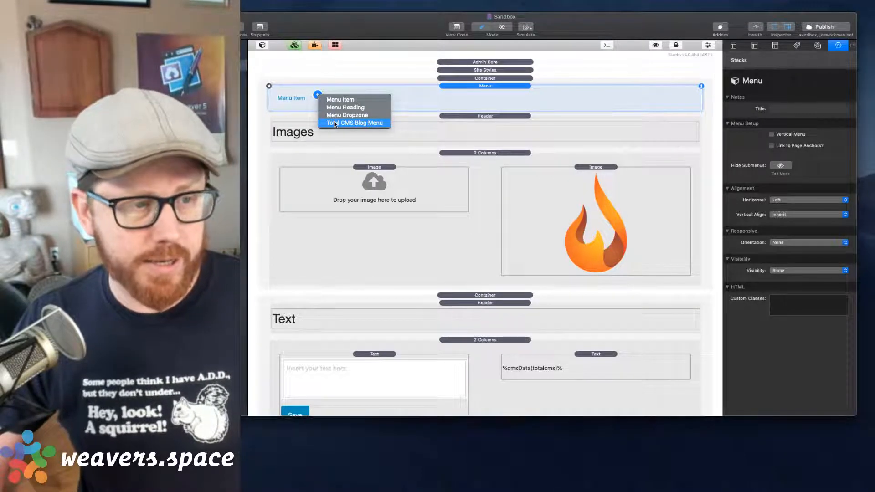
click(297, 100)
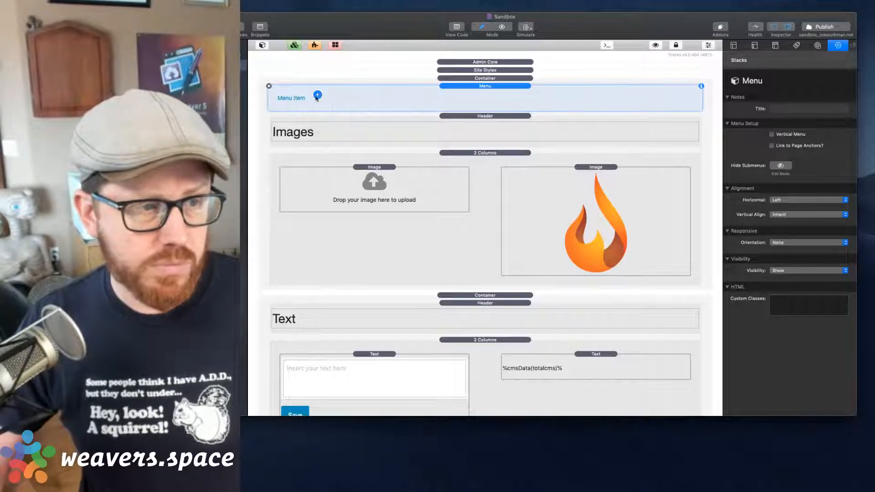
click(317, 94)
click(337, 122)
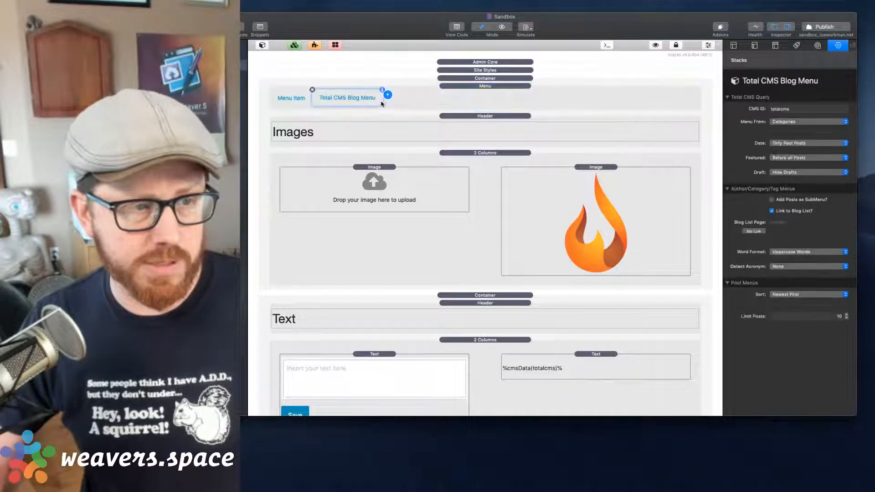
Step: Change the text of the first menu item to Home
click(283, 99)
double_click(284, 102)
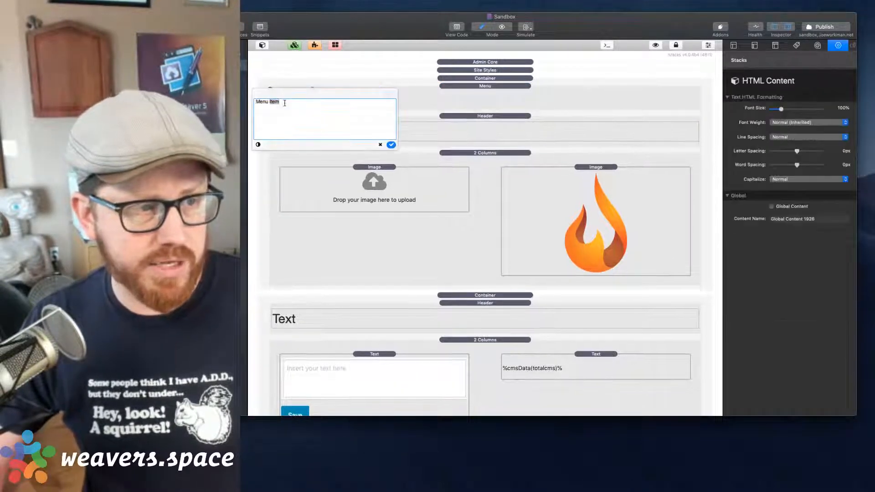
key(super+a)
key(BackSpace)
text(All)
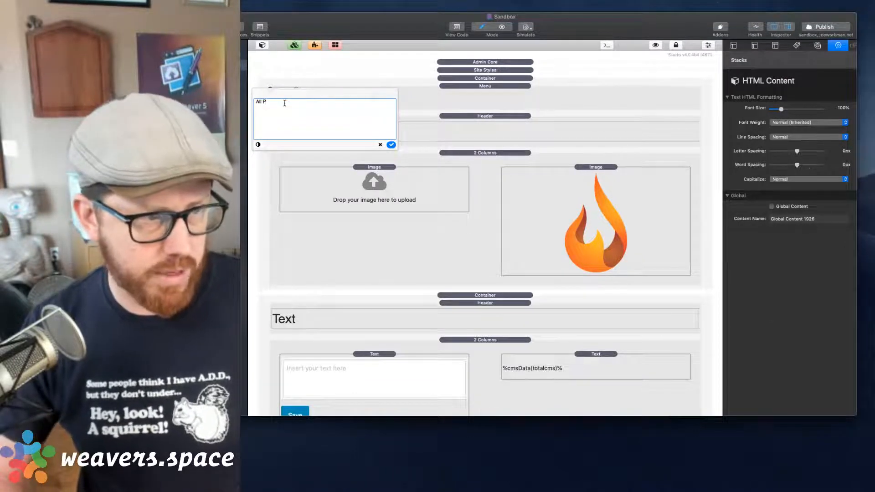
key(BackSpace)
text(Home)
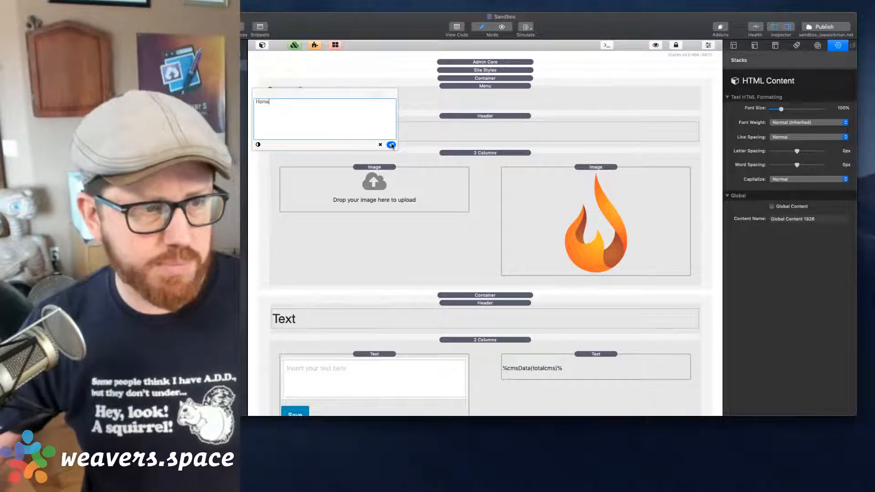
click(391, 145)
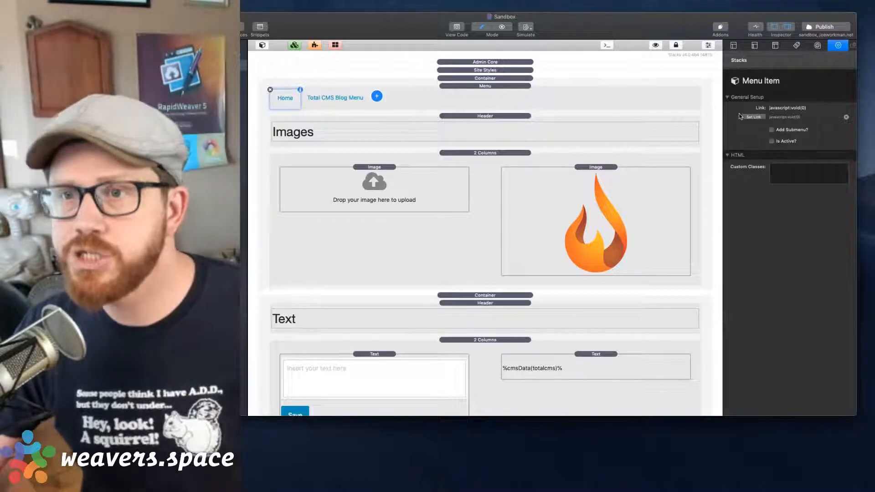
Step: Set the Total CMS Blog Menu's CMS ID to blog and keep Categories as its menu source
click(339, 97)
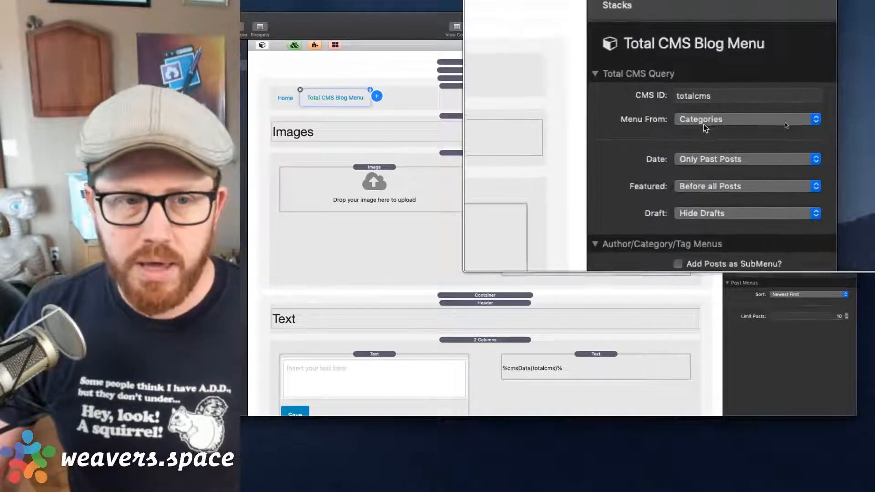
click(703, 108)
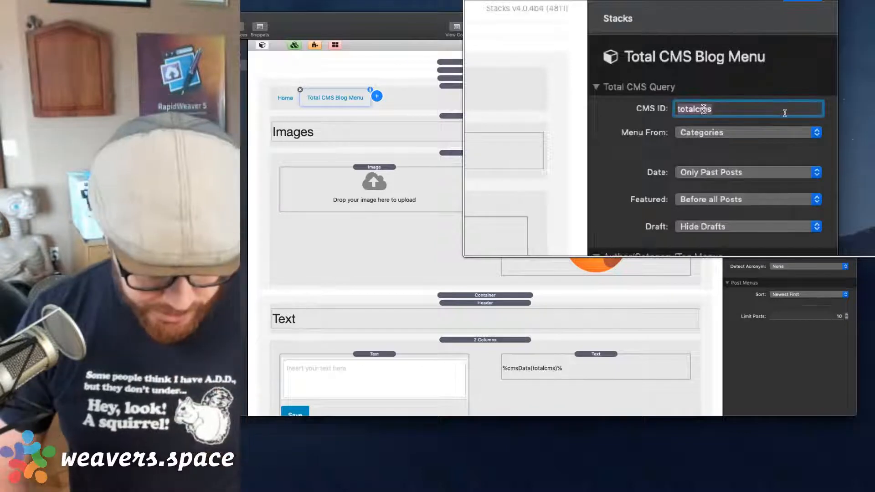
text(blog)
key(Tab)
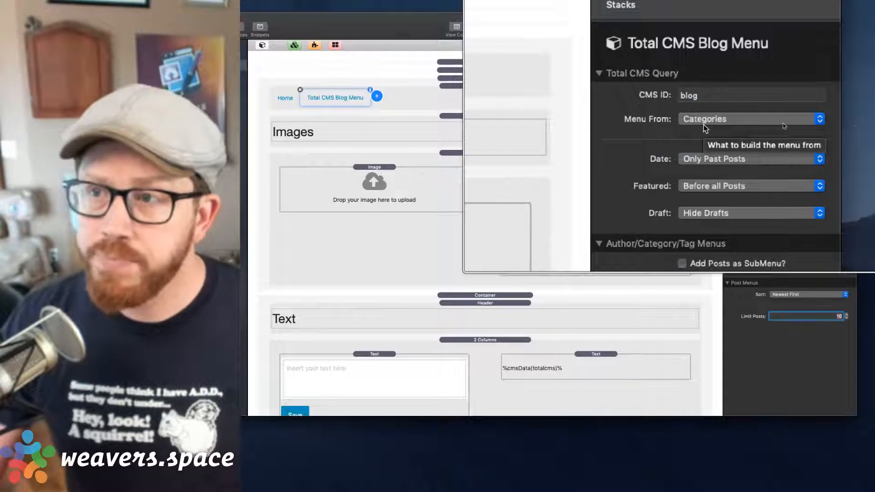
click(704, 122)
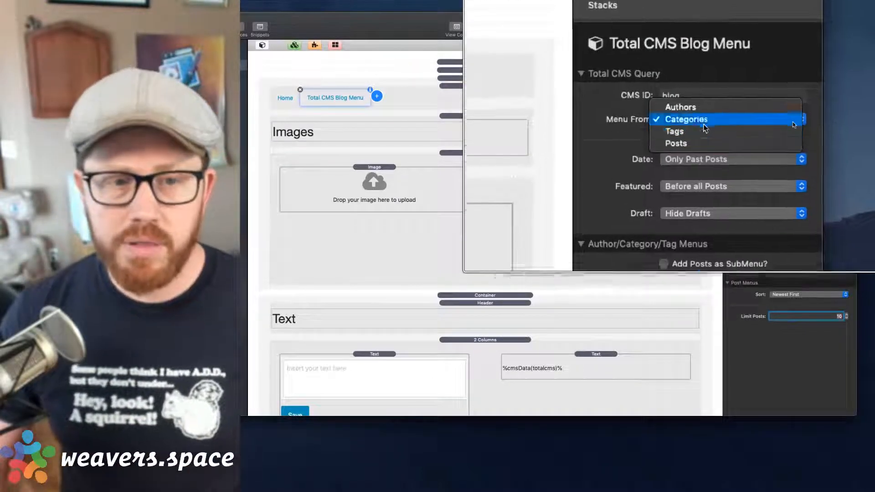
click(702, 110)
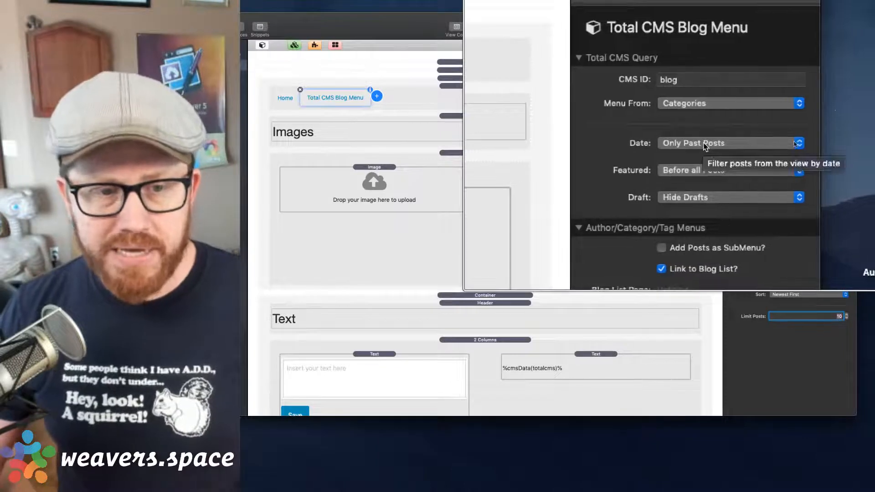
Step: Try the Only Future Posts date filter on the blog menu, and return Date to Only Past Posts
click(705, 146)
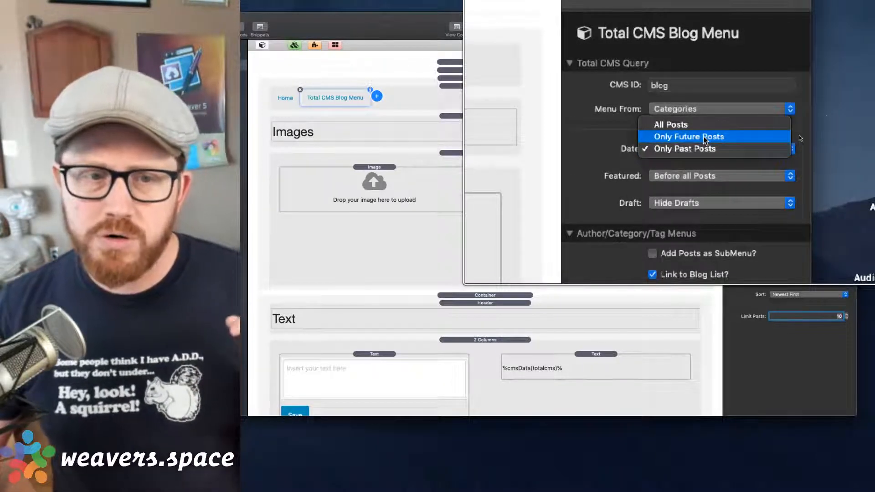
click(705, 139)
click(705, 141)
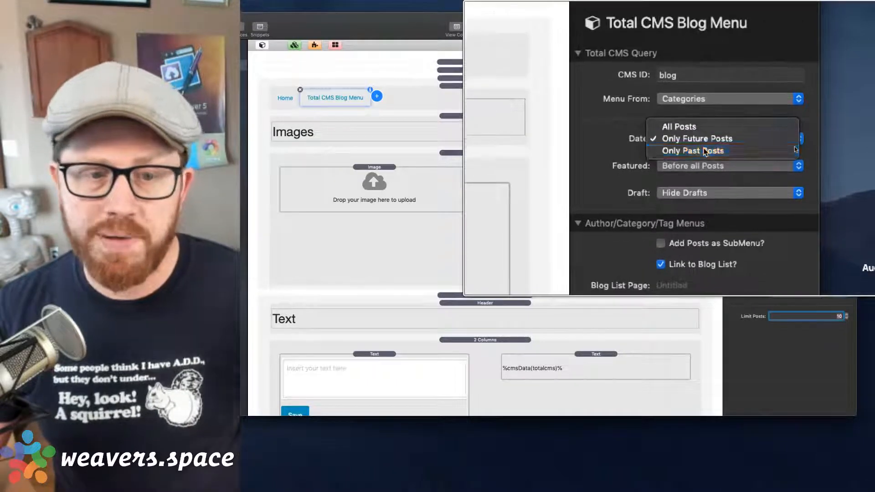
click(705, 151)
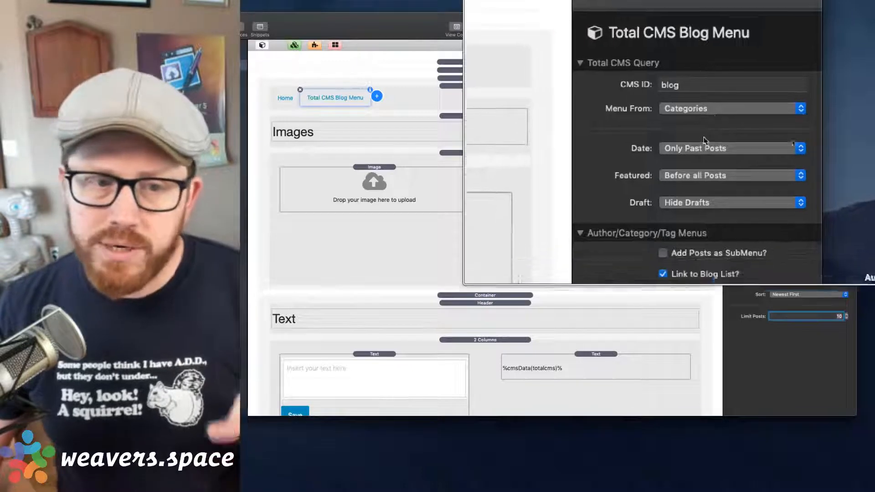
Step: Set the blog menu's Featured option to Display with Posts and keep Draft at Hide Drafts
click(705, 176)
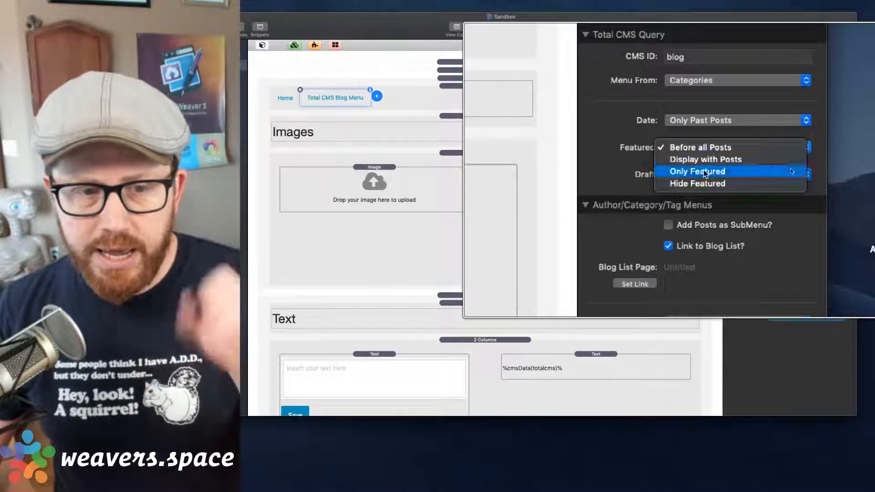
click(704, 171)
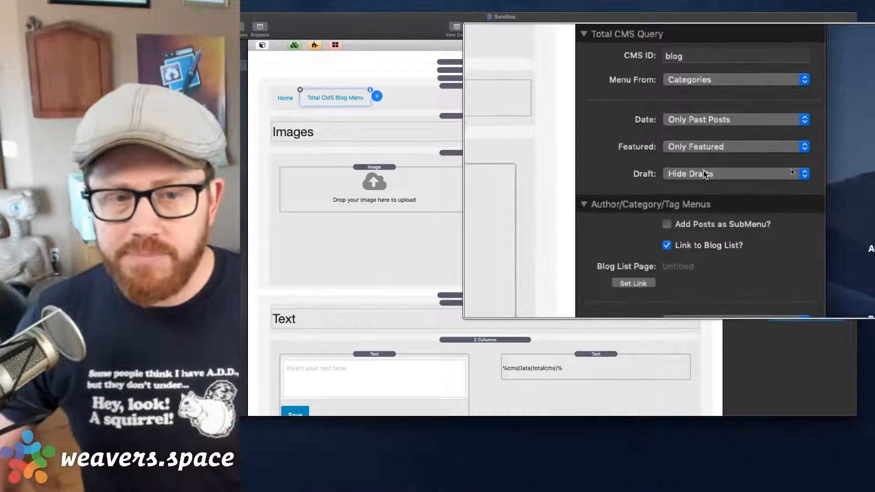
click(704, 174)
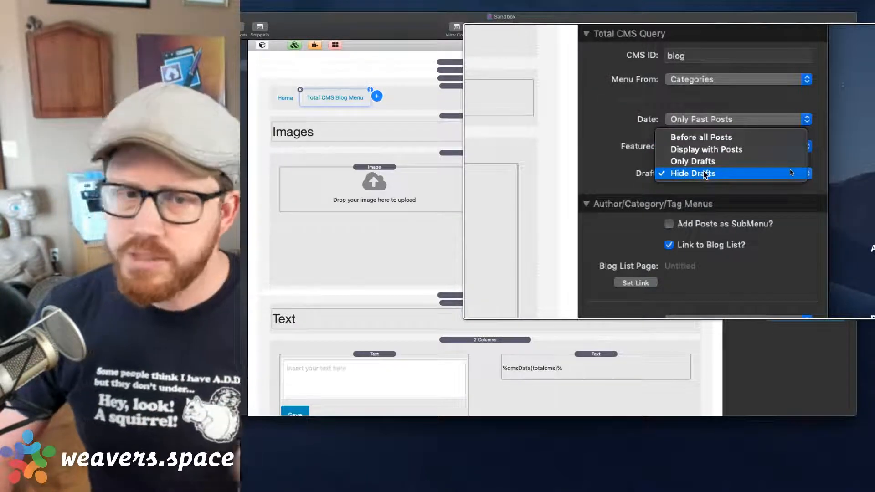
click(704, 175)
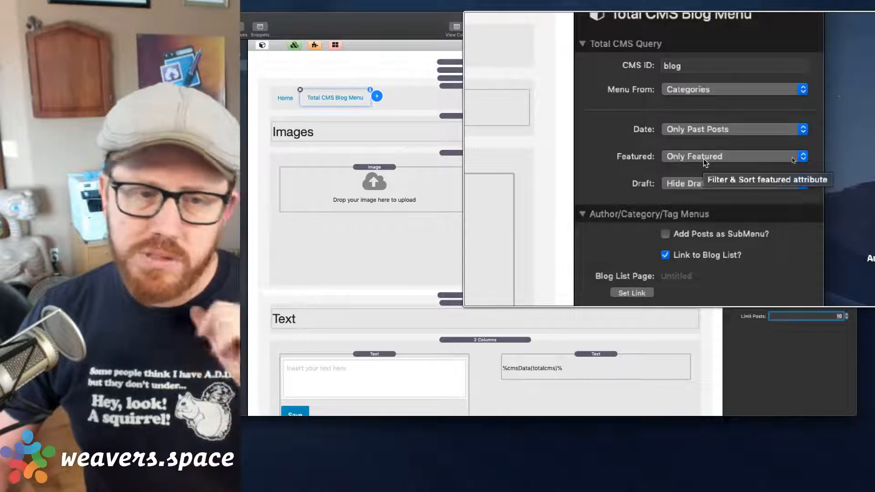
click(703, 160)
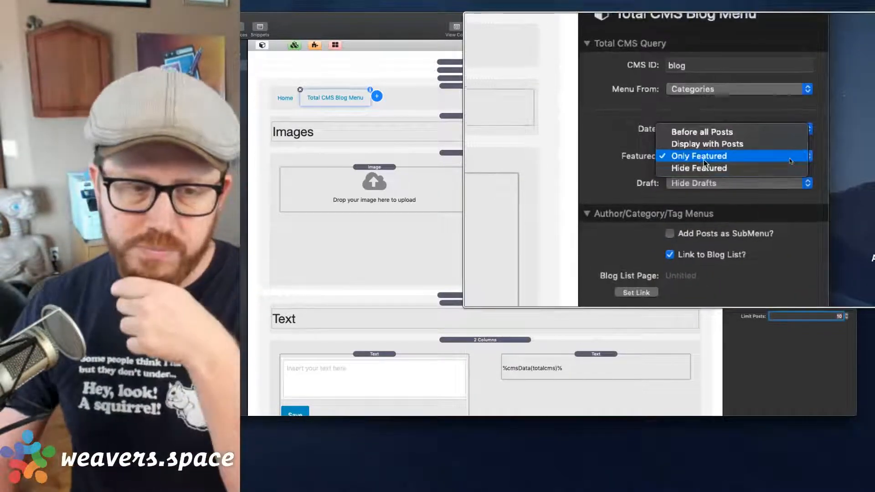
click(706, 148)
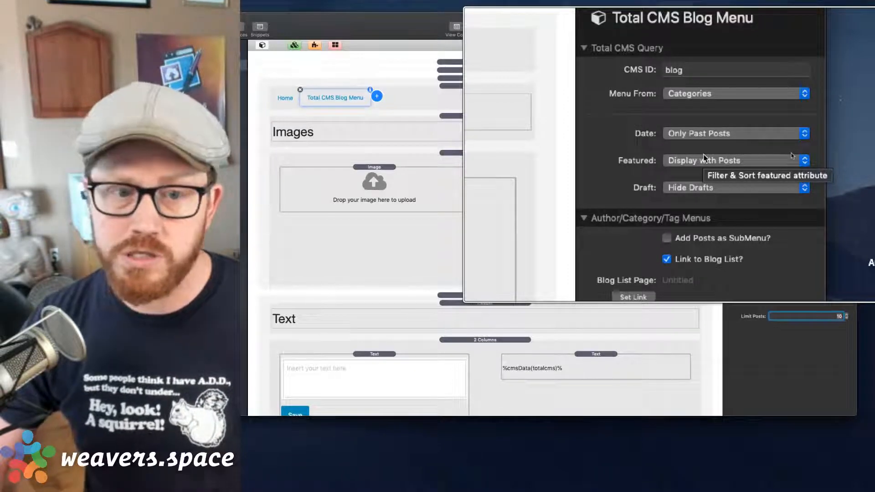
Step: Examine the link settings for the Blog List Page and close them without setting a link
scroll(704, 164, down, 3)
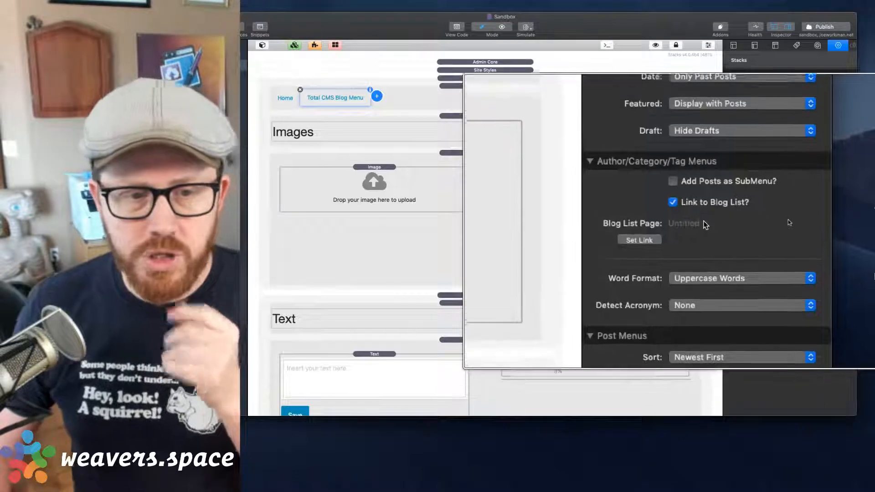
key(super+Tab)
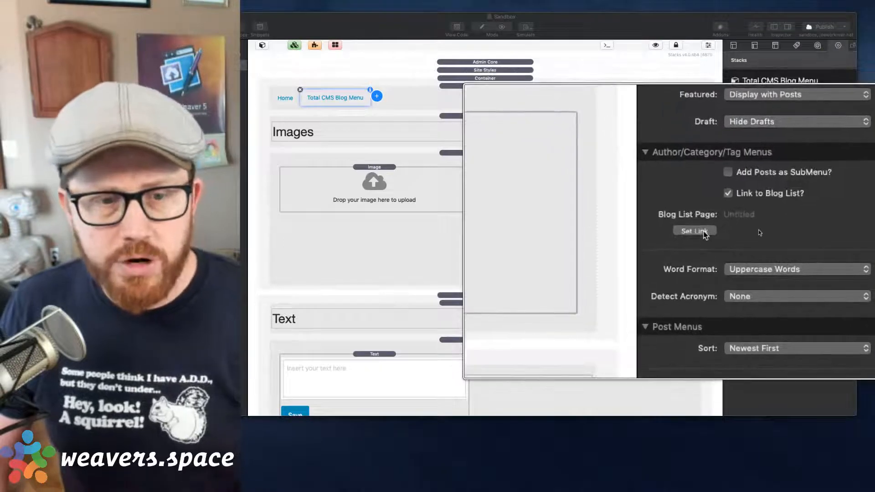
click(759, 232)
click(758, 230)
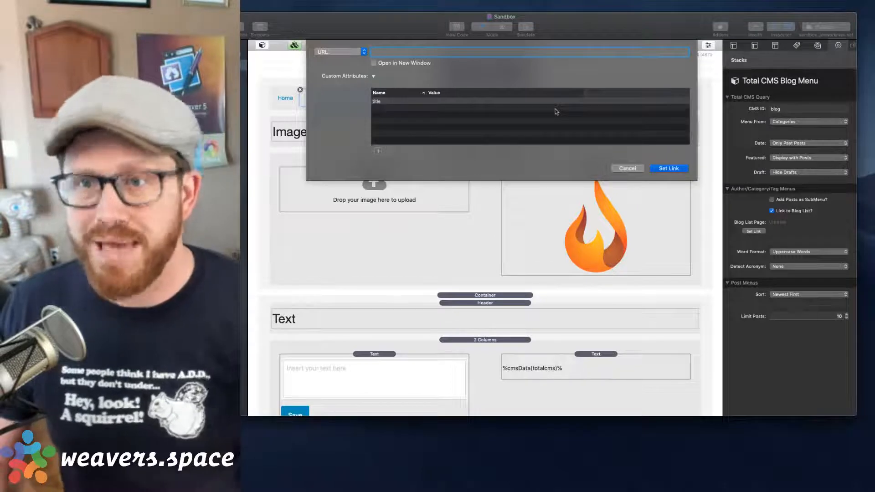
click(627, 169)
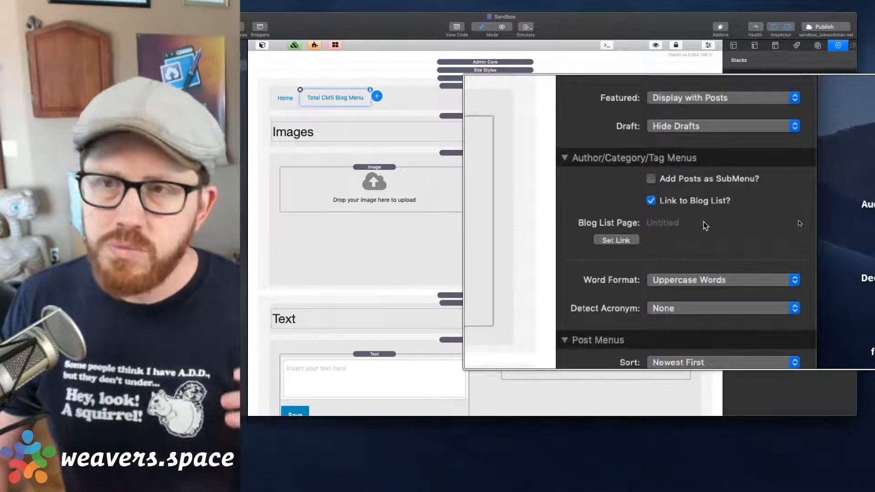
mouse_move(705, 225)
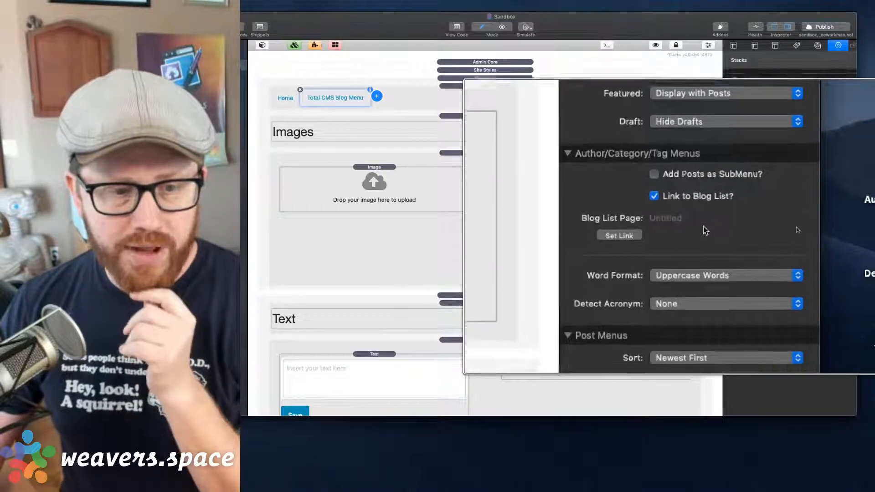
Step: Review the Word Format, Detect Acronym and post Sort options, keeping Uppercase Words, None and Newest First
scroll(705, 226, down, 3)
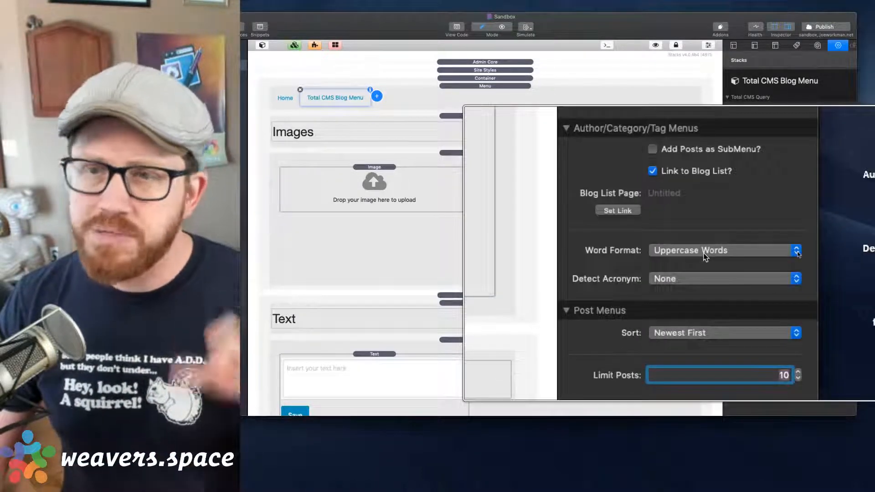
click(704, 256)
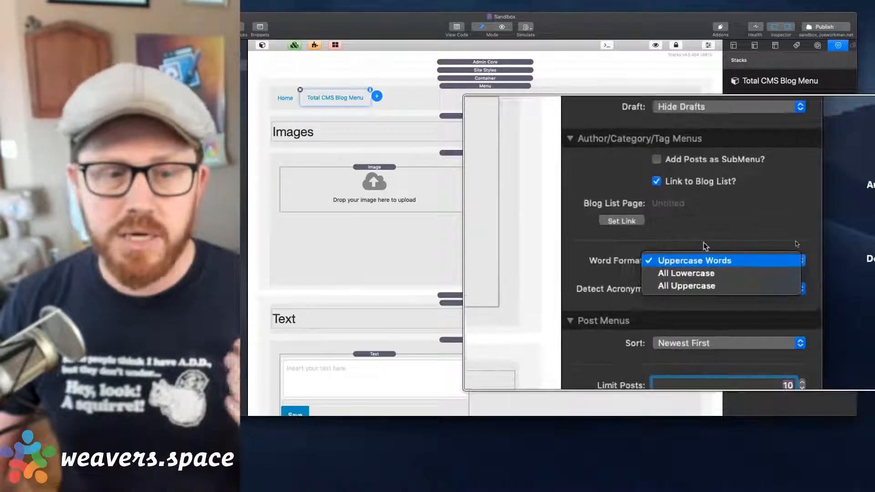
click(704, 261)
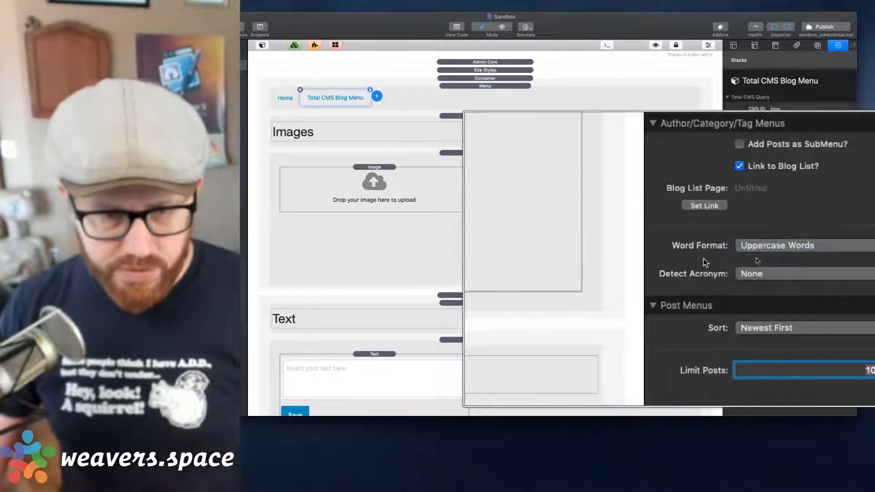
click(703, 269)
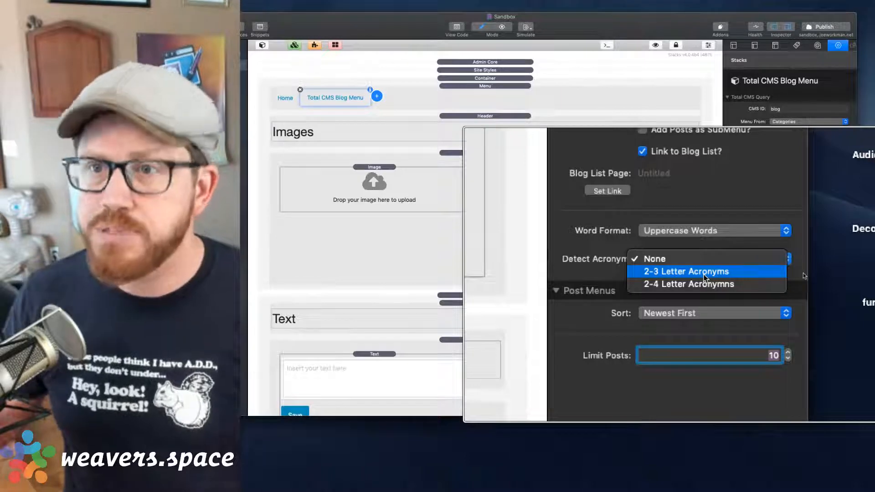
click(655, 258)
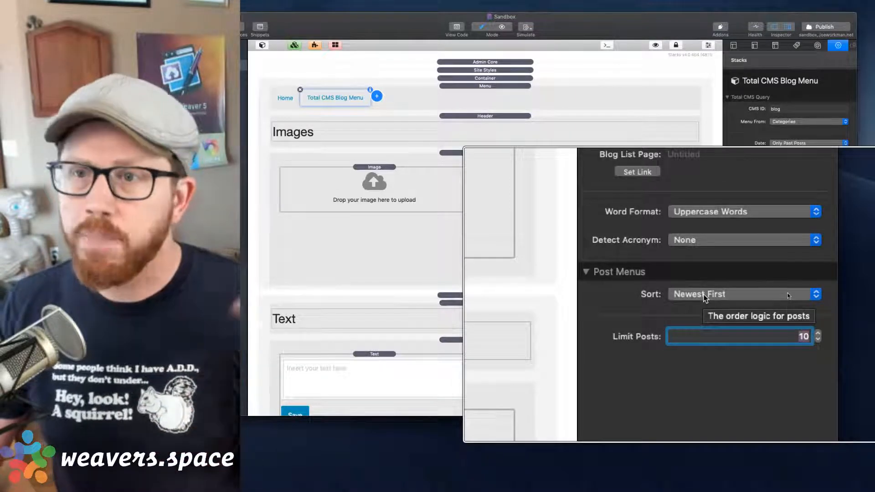
click(705, 296)
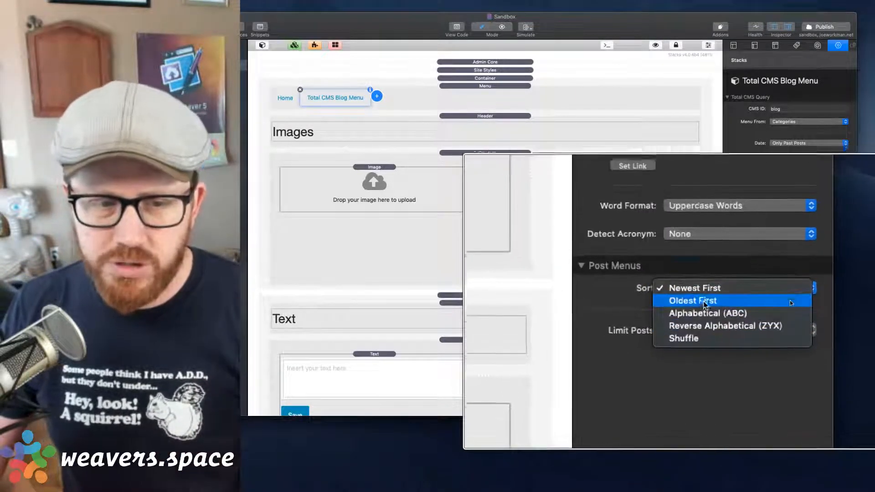
click(705, 296)
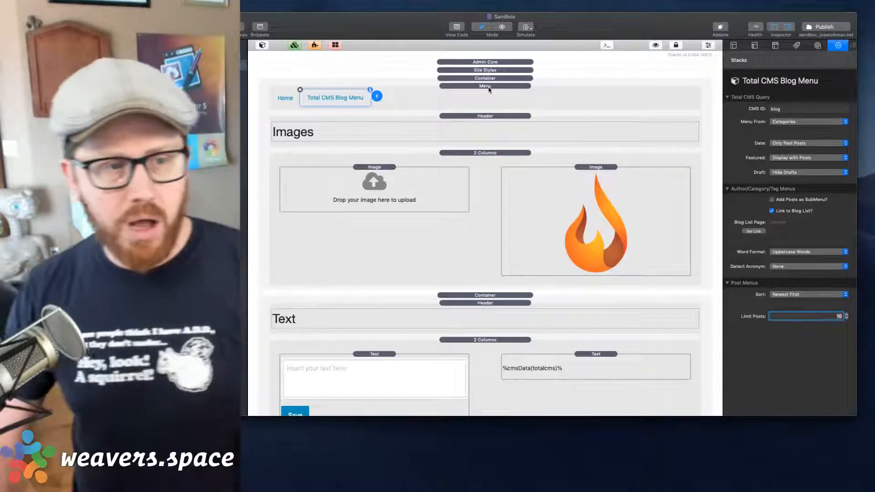
Step: Select the Menu stack, publish the Sandbox project and open the published Sandbox page in Safari
click(487, 87)
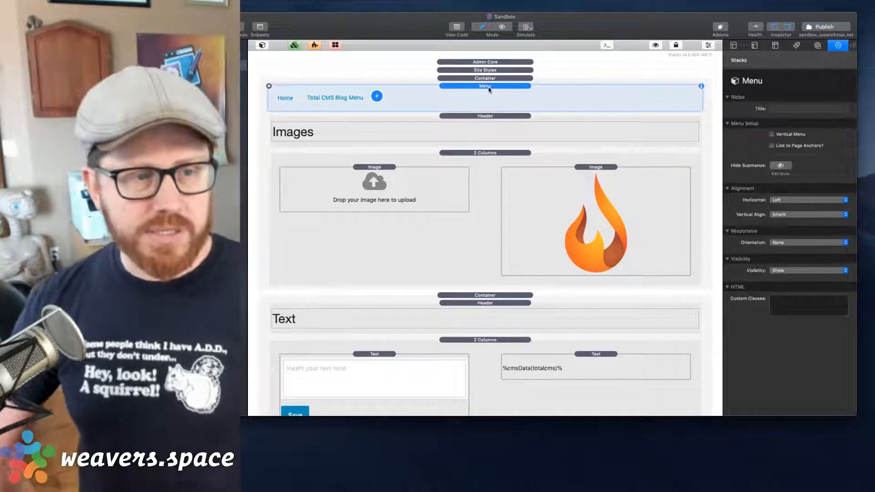
click(818, 27)
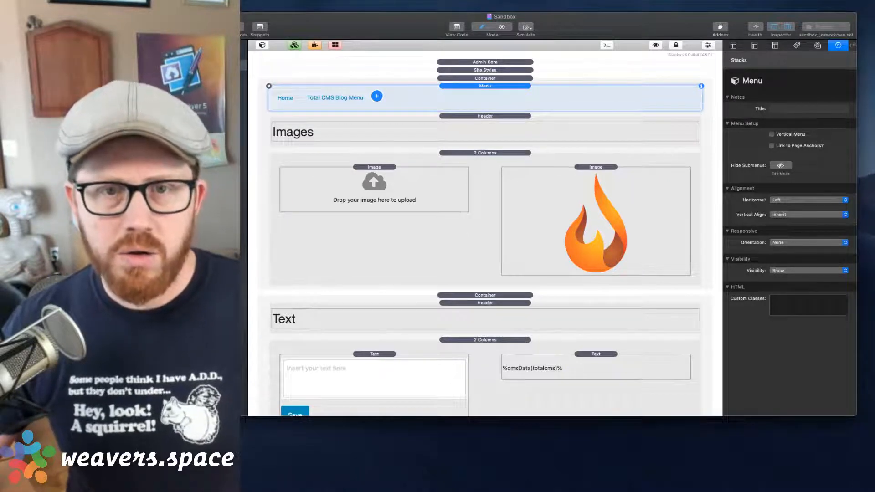
key(super+Tab)
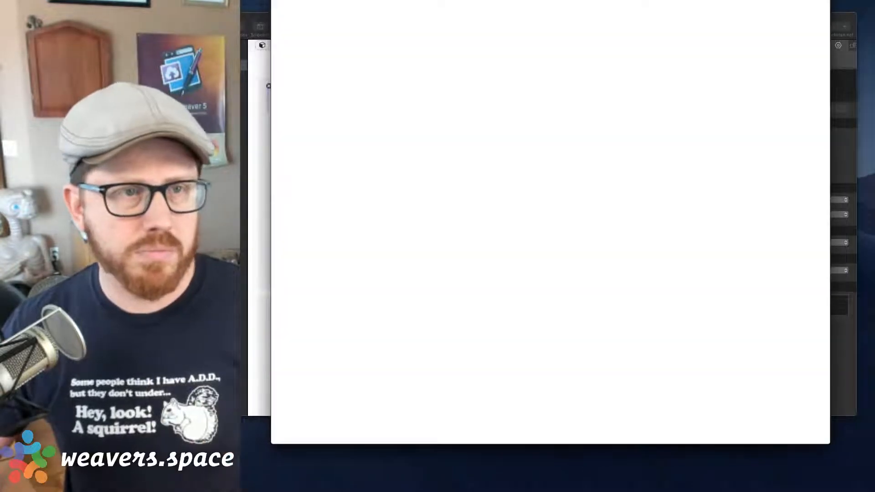
text(sa)
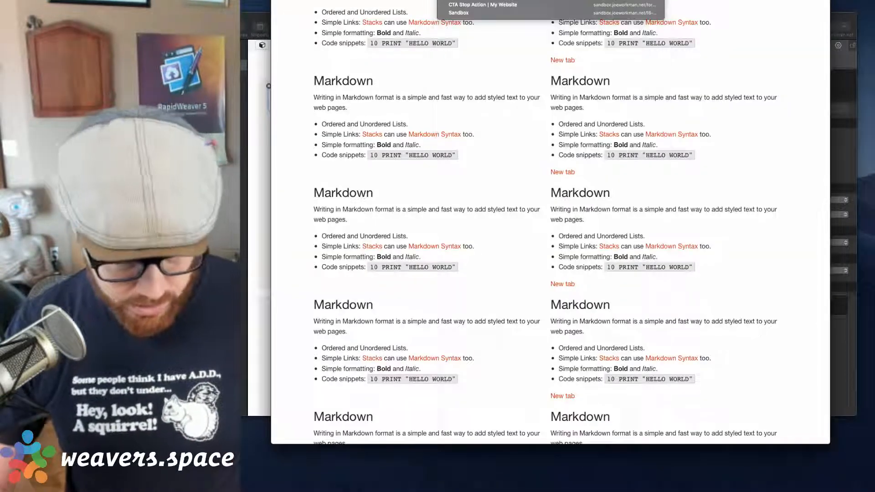
text(nd)
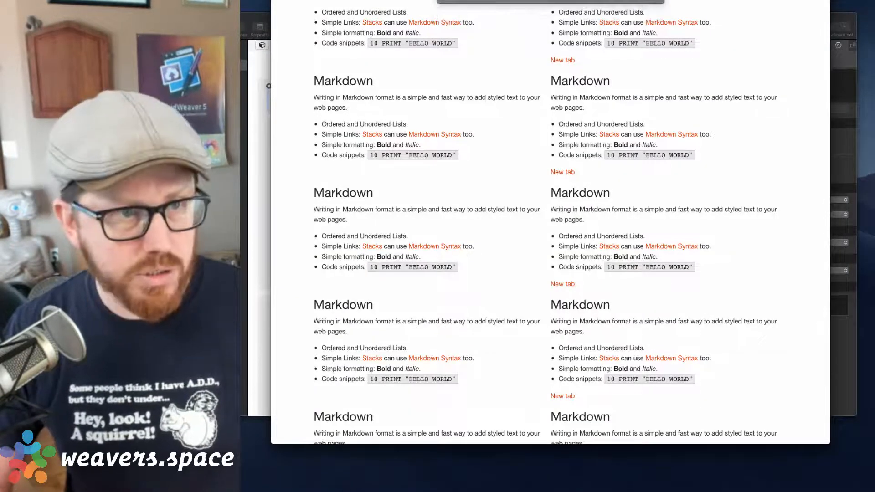
key(Return)
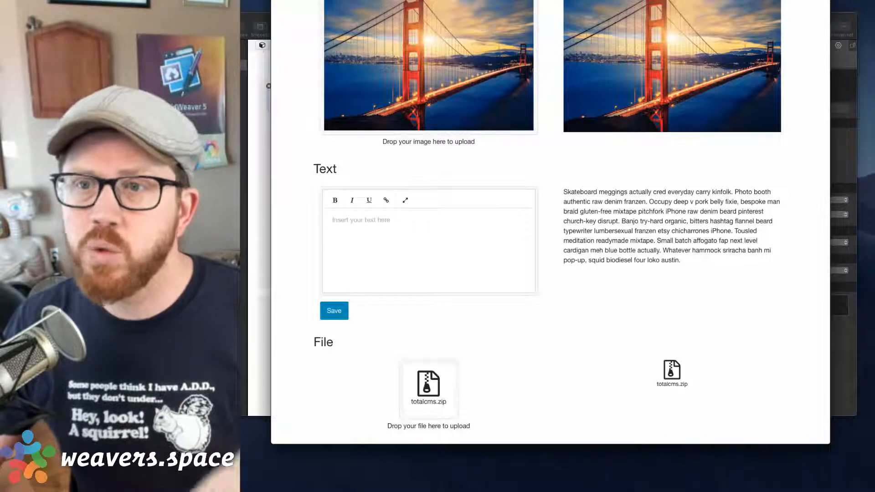
Step: Move and shrink the browser window so the category menu above the Images section can be checked
drag(550, 0, 548, 17)
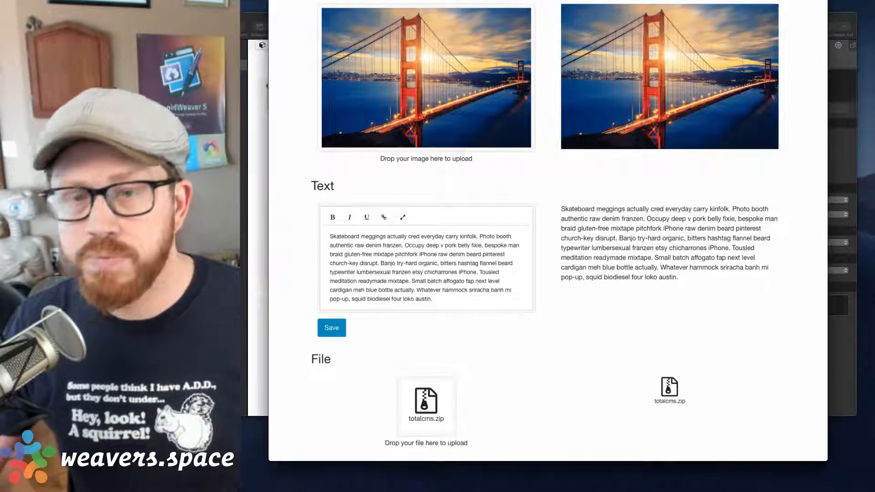
drag(547, 0, 546, 28)
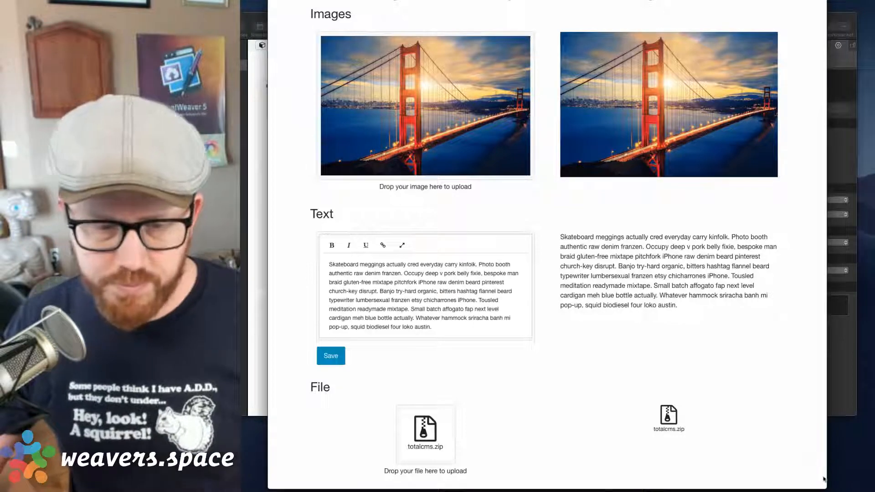
drag(823, 489, 774, 436)
drag(678, 0, 692, 16)
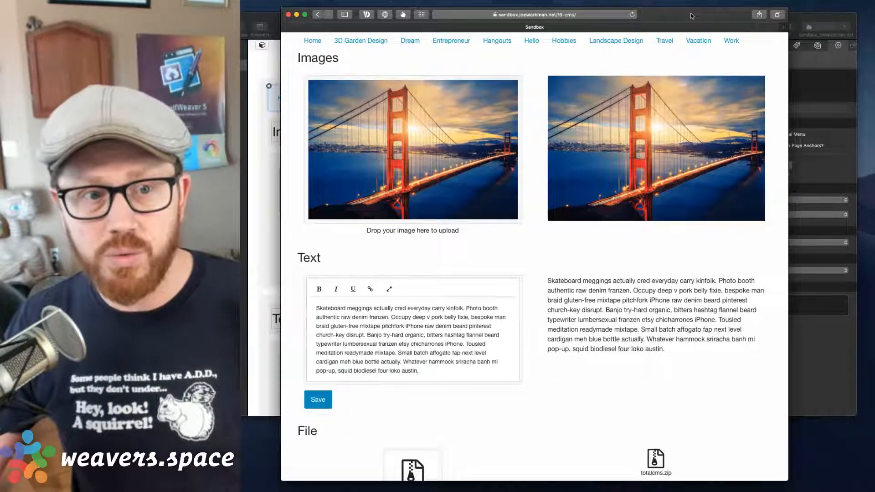
drag(691, 16, 698, 13)
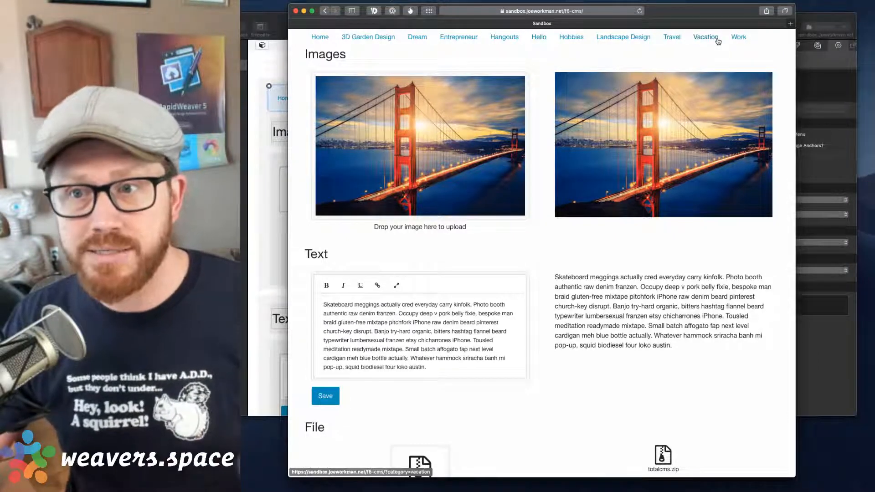
Step: Close the browser window and reload the published f6-cms page in a new window
click(296, 11)
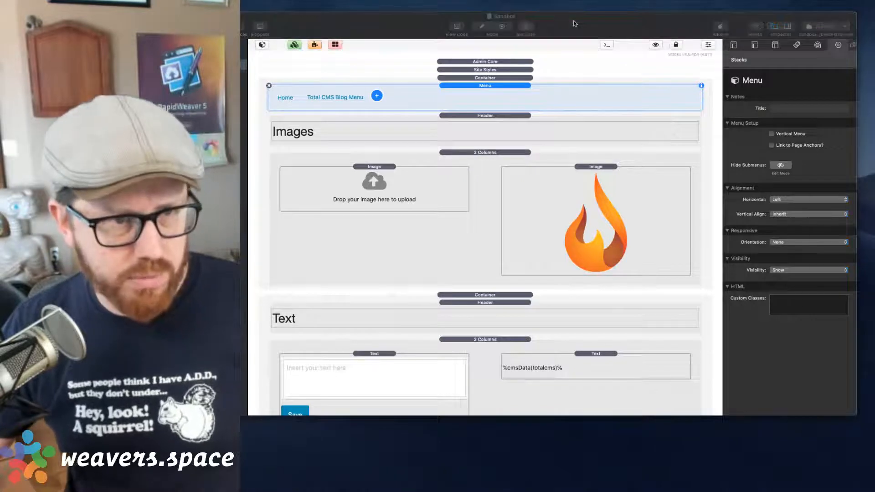
key(super+n)
text(sandbox.joeworkman.net/f6-cms/)
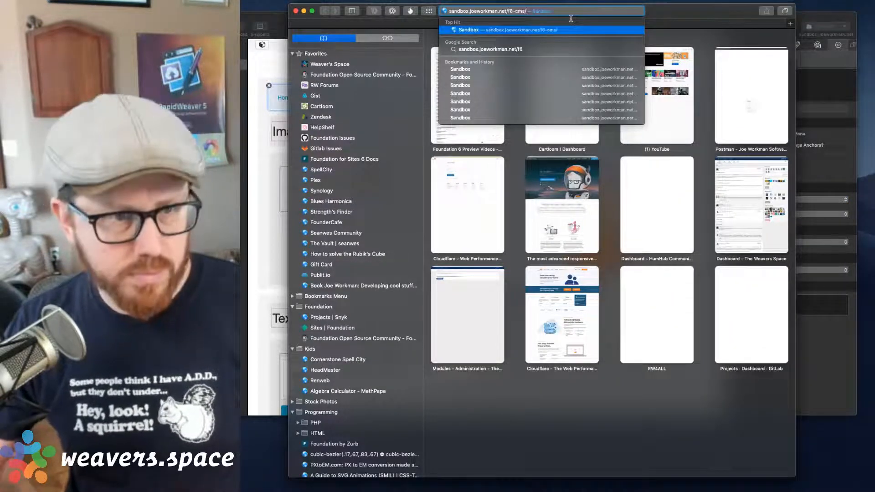
key(Return)
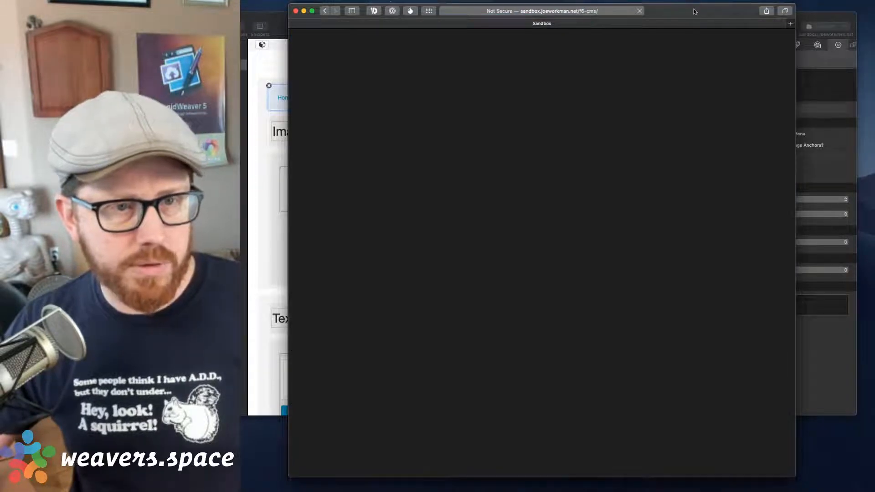
drag(694, 11, 687, 0)
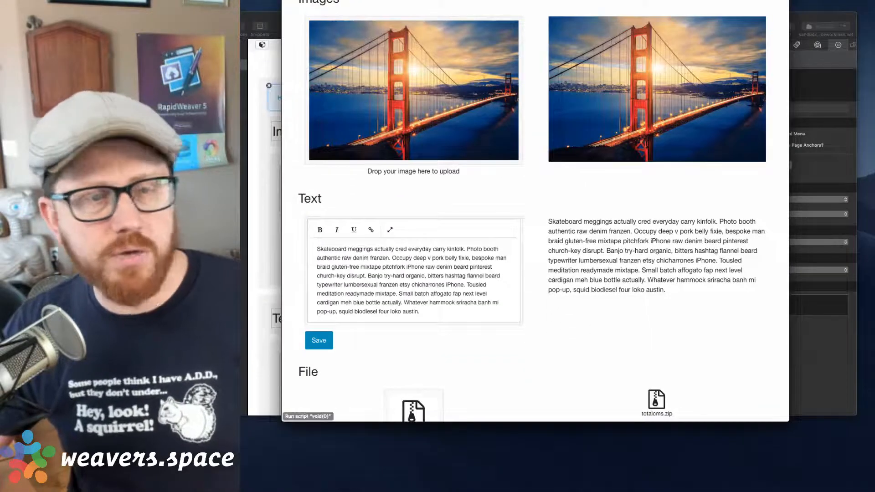
Step: Switch back to RapidWeaver and replace the Menu stack above the Images header with a Foundation 6 Dropdown stack
drag(688, 0, 688, 5)
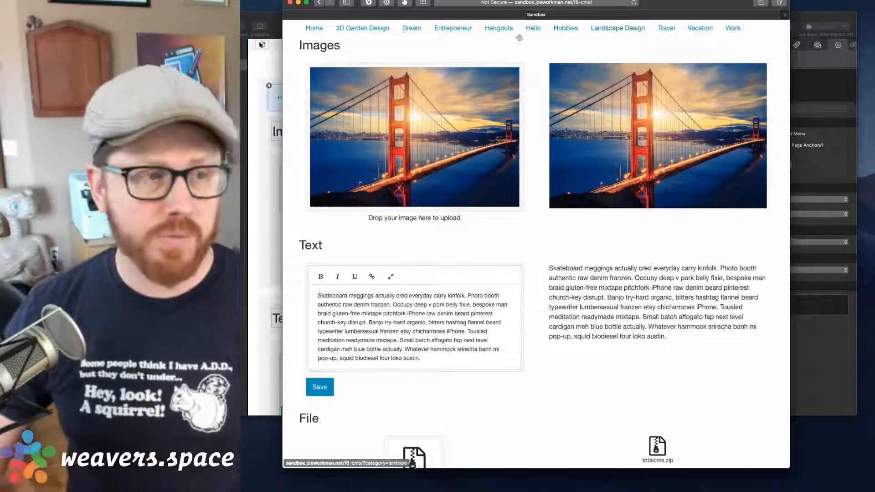
click(273, 21)
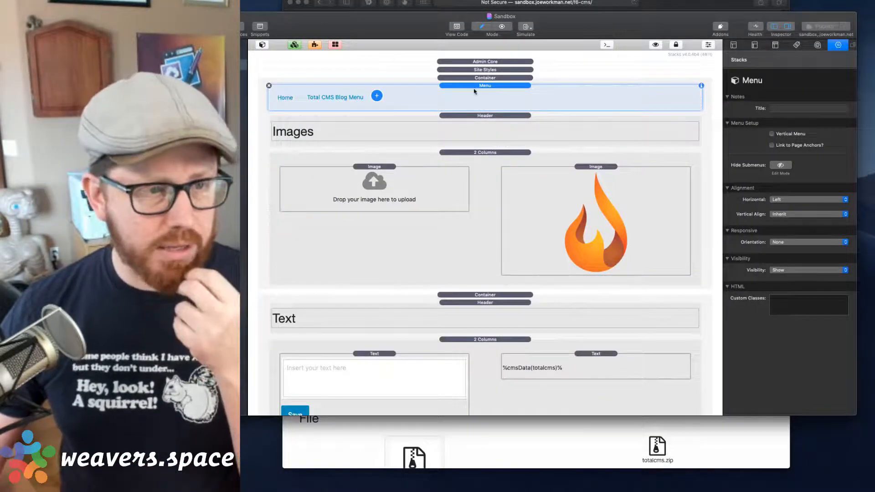
key(Delete)
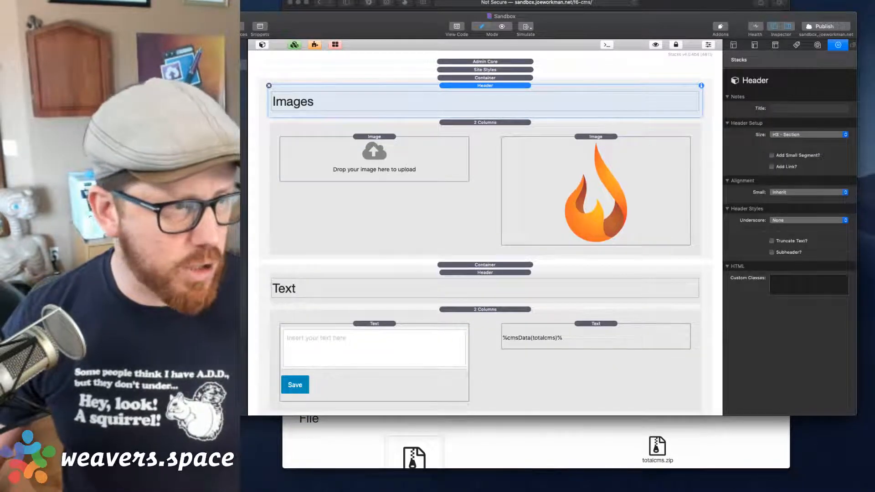
click(262, 45)
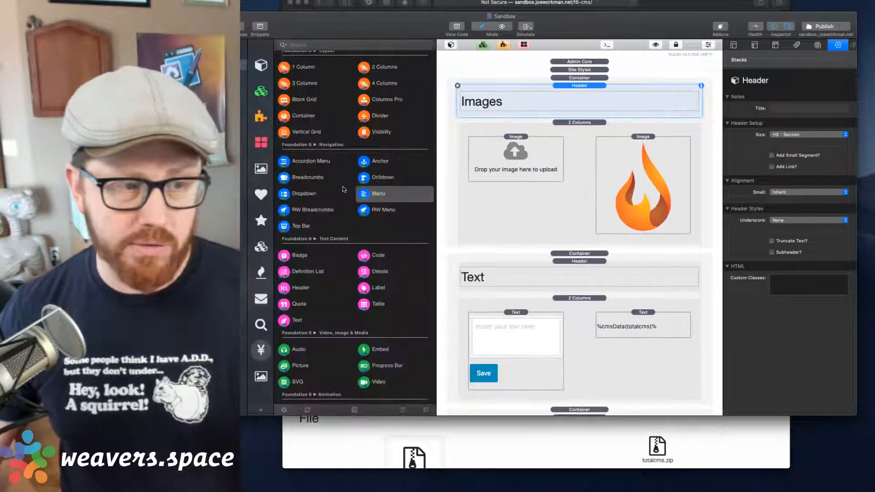
drag(301, 201, 598, 88)
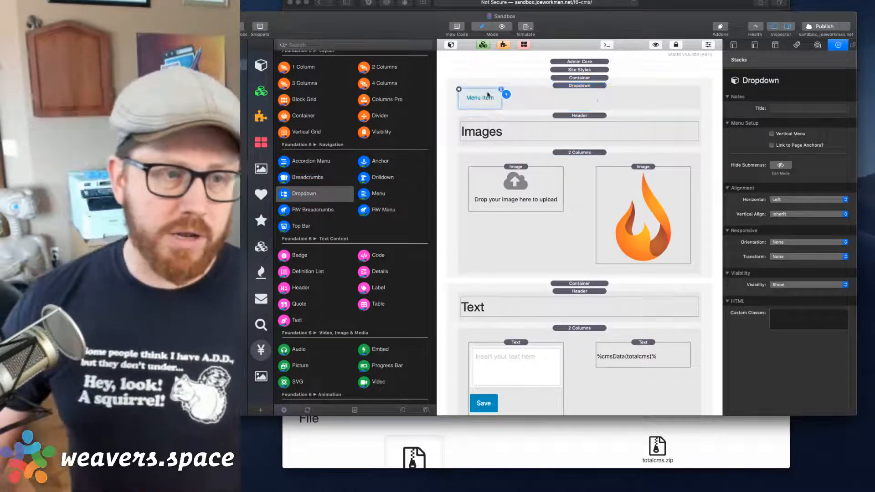
Step: Replace the Dropdown's default menu item with a Total CMS Blog Menu and set its CMS ID to blog
click(487, 95)
click(464, 95)
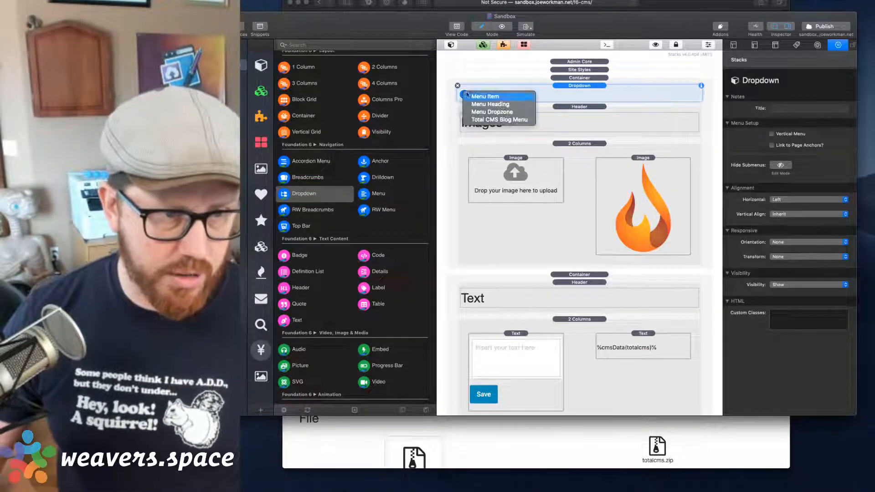
click(482, 119)
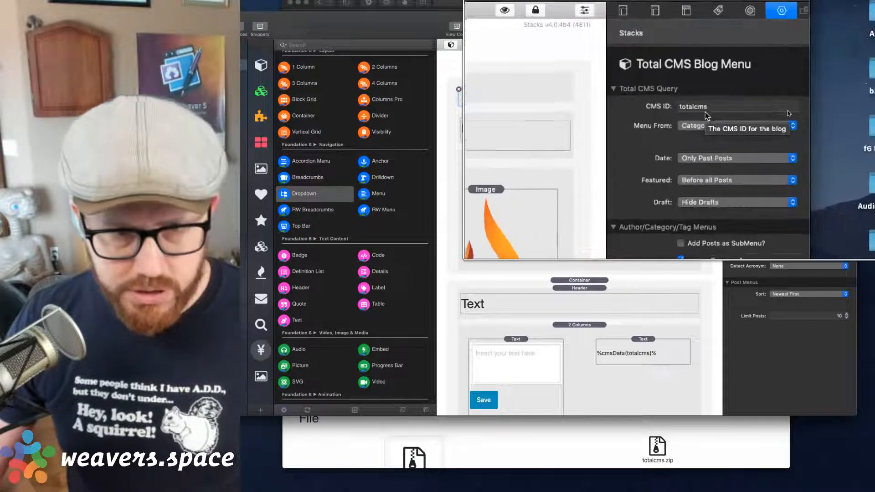
double_click(789, 110)
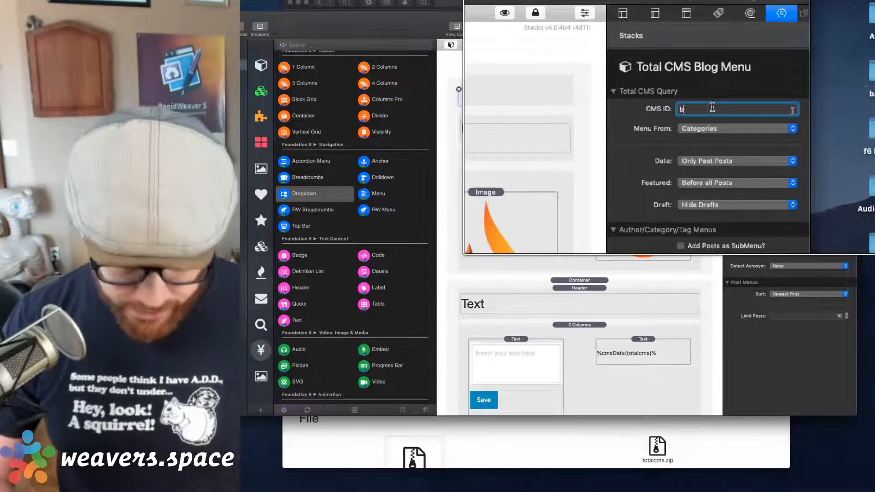
text(blog)
key(Tab)
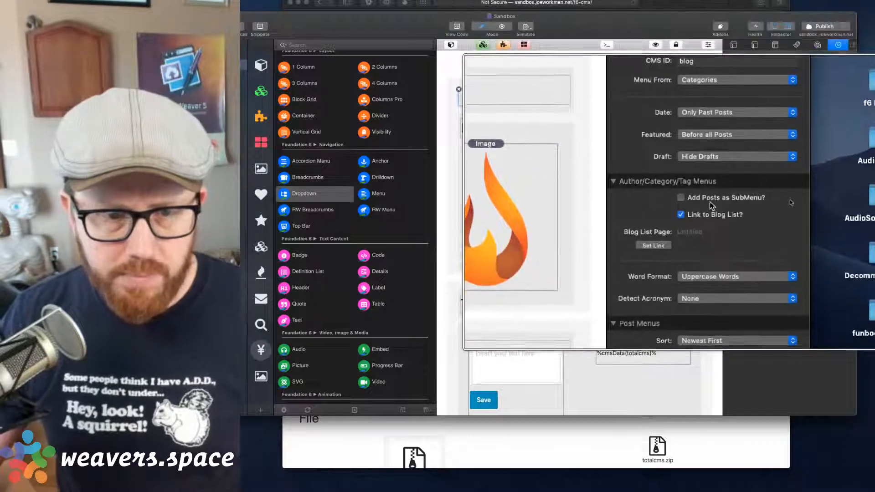
Step: Enable Add Posts as SubMenu for the blog menu and sort its posts by Alphabetical (ABC)
click(705, 201)
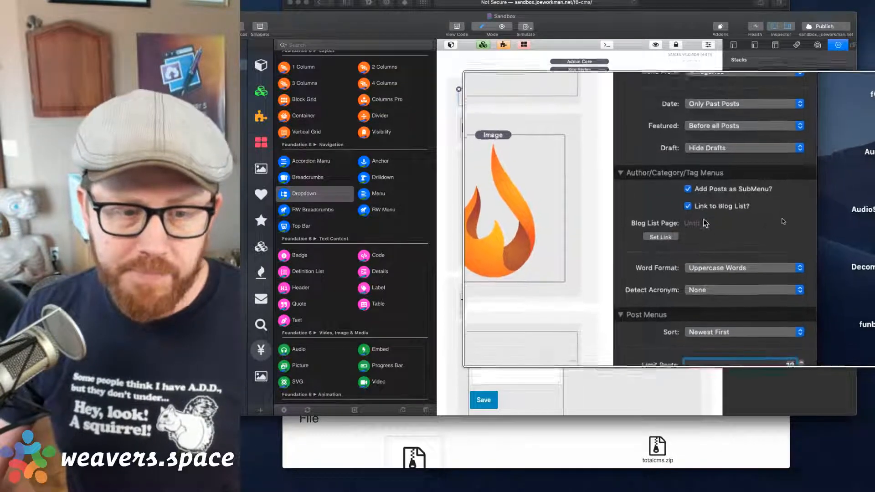
click(705, 297)
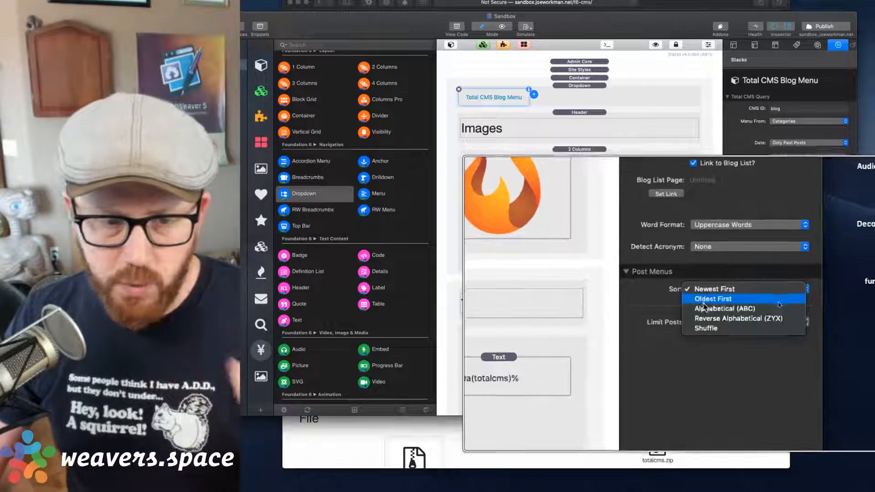
click(704, 309)
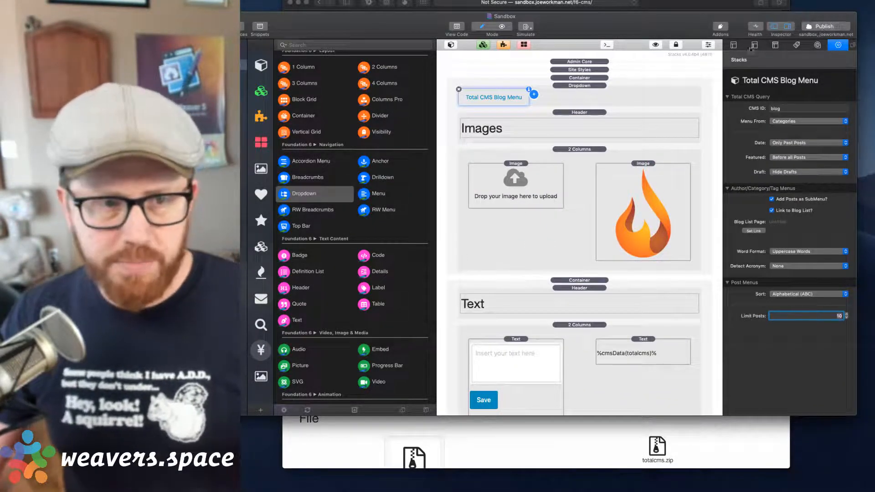
Step: Reselect the Total CMS Blog Menu and toggle its Link to Blog List option off and back on
click(630, 91)
click(497, 97)
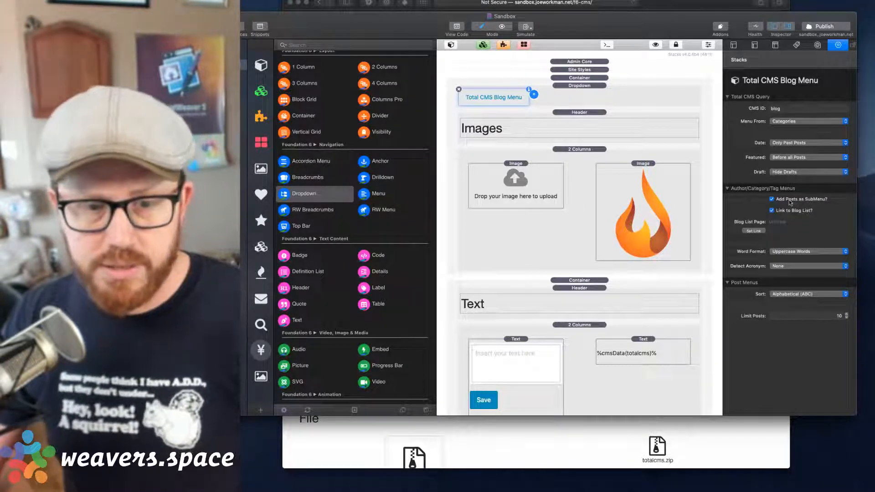
click(771, 211)
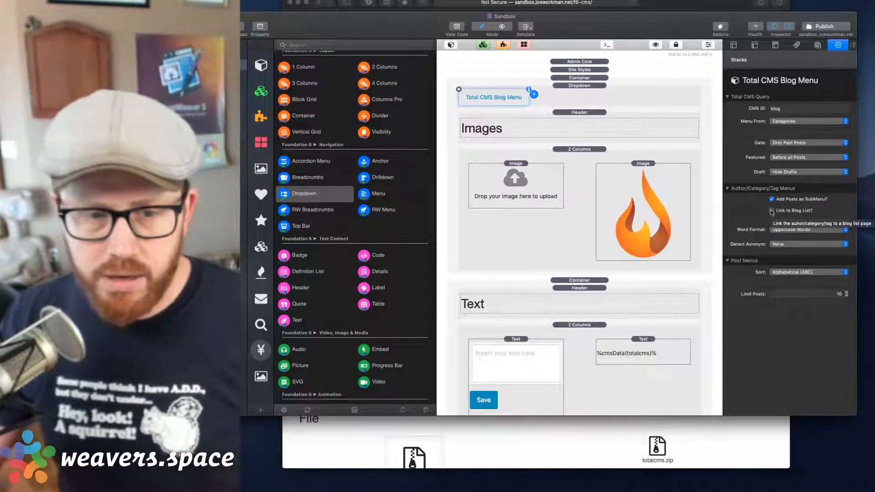
click(771, 211)
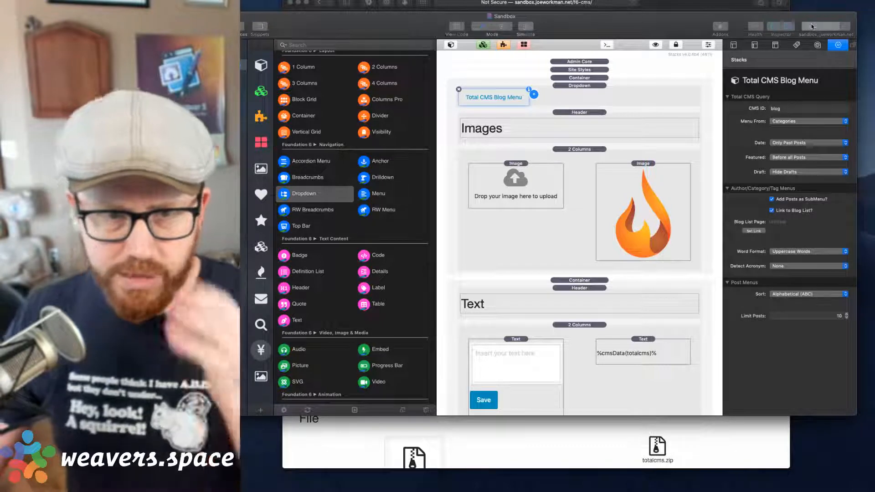
Step: Publish the Sandbox project and reload the live f6-cms page in Safari
click(812, 26)
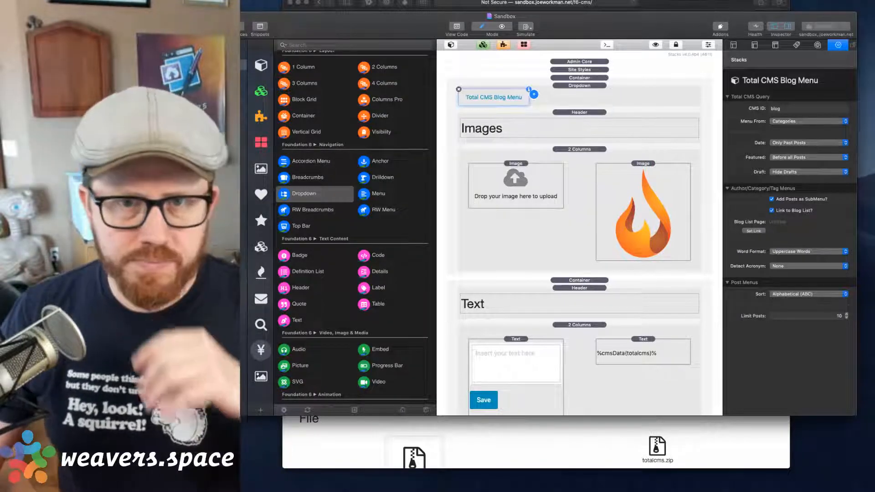
click(667, 4)
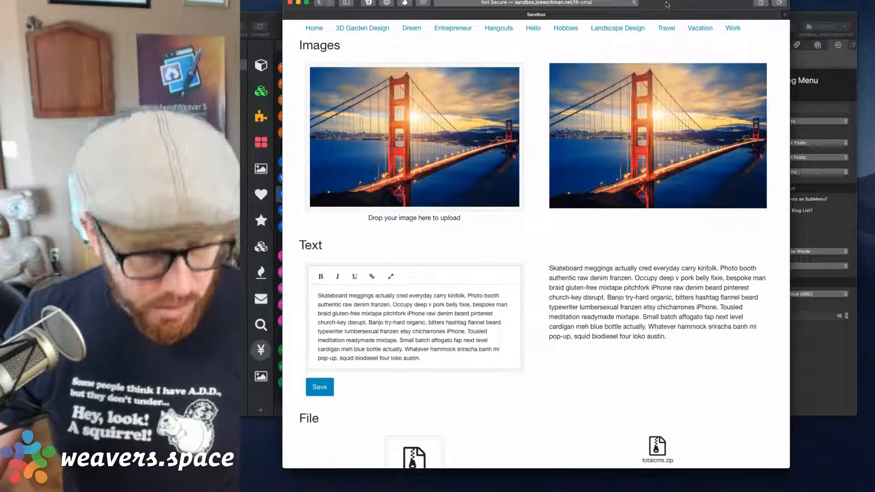
key(super+r)
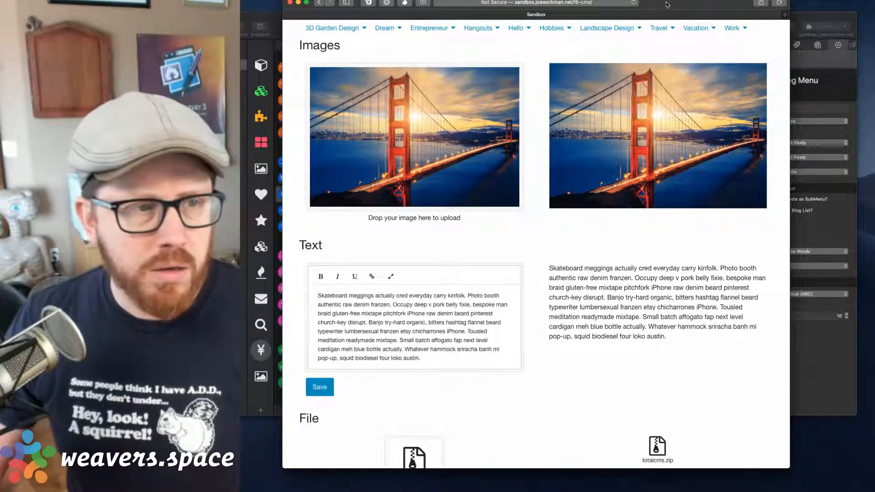
Step: Examine which posts each category's dropdown submenu lists in the published menu above the Images section
mouse_move(606, 28)
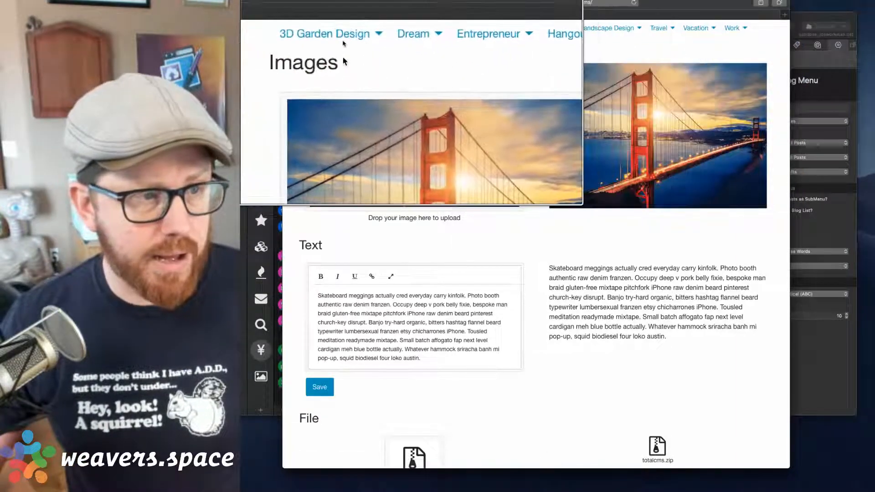
mouse_move(346, 29)
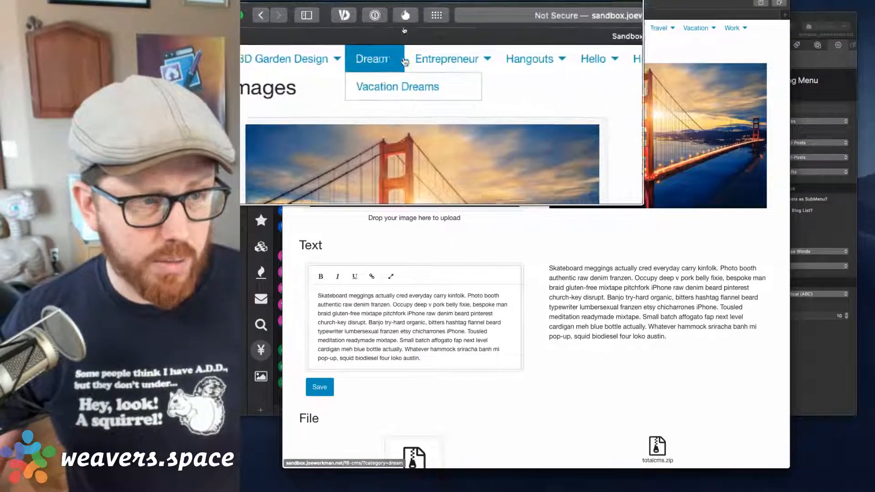
mouse_move(430, 33)
mouse_move(557, 32)
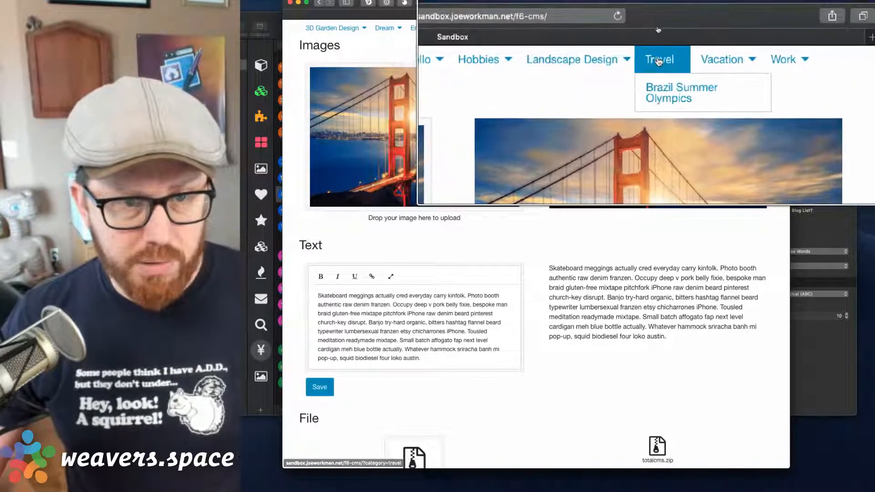
mouse_move(693, 29)
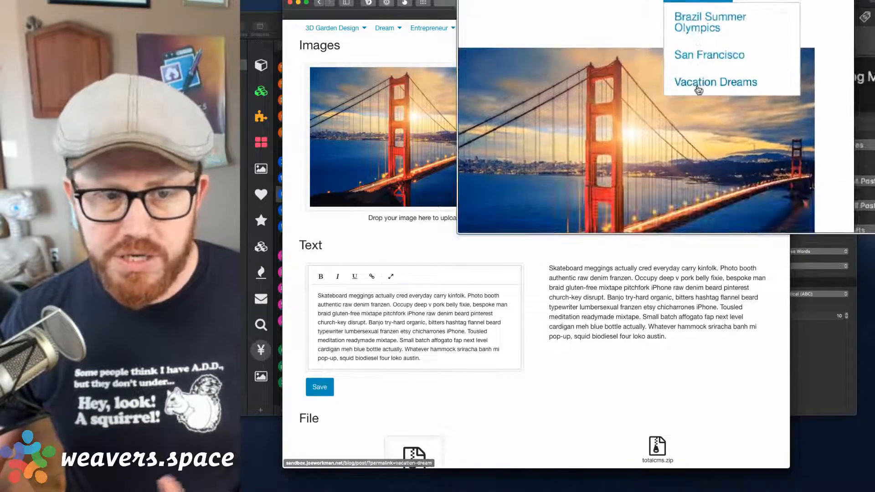
mouse_move(704, 46)
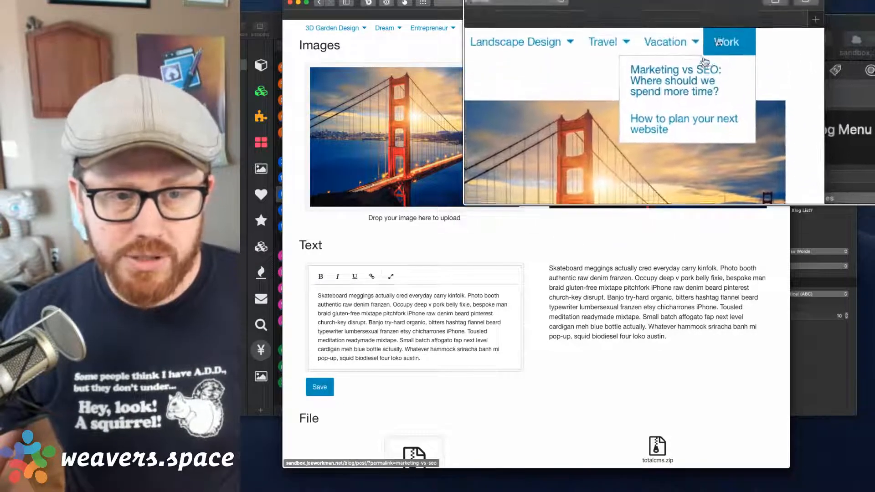
mouse_move(642, 62)
mouse_move(428, 62)
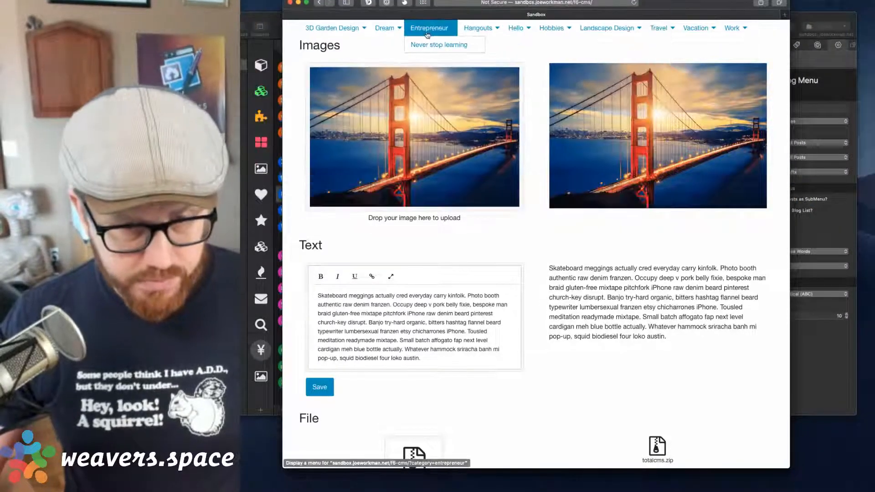
mouse_move(488, 30)
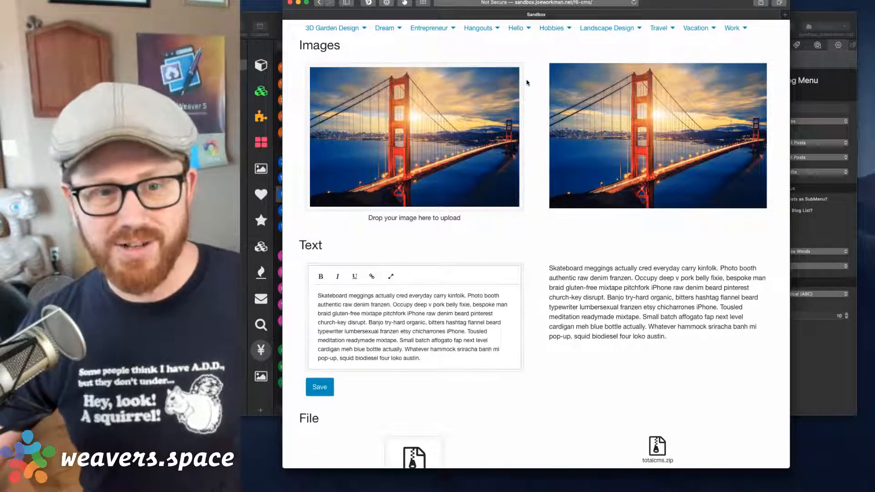
Step: Return to RapidWeaver, set the blog menu's Menu From option to Authors, and publish the project
click(801, 128)
click(783, 122)
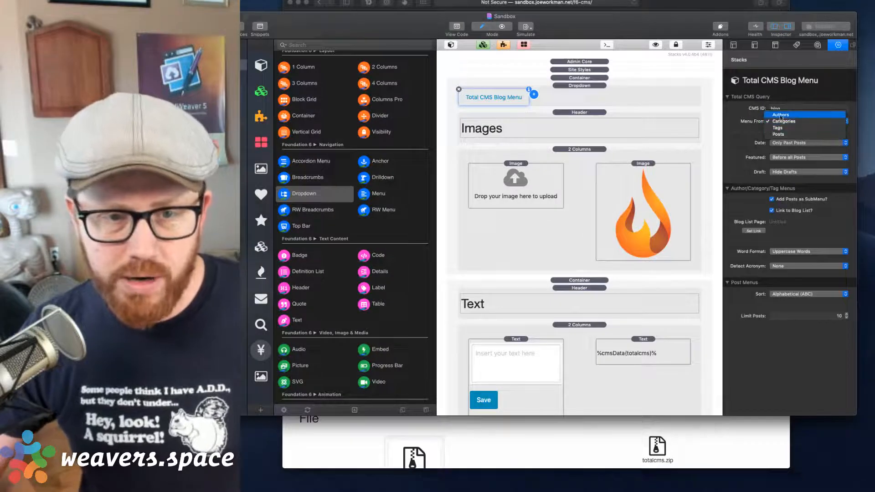
click(780, 110)
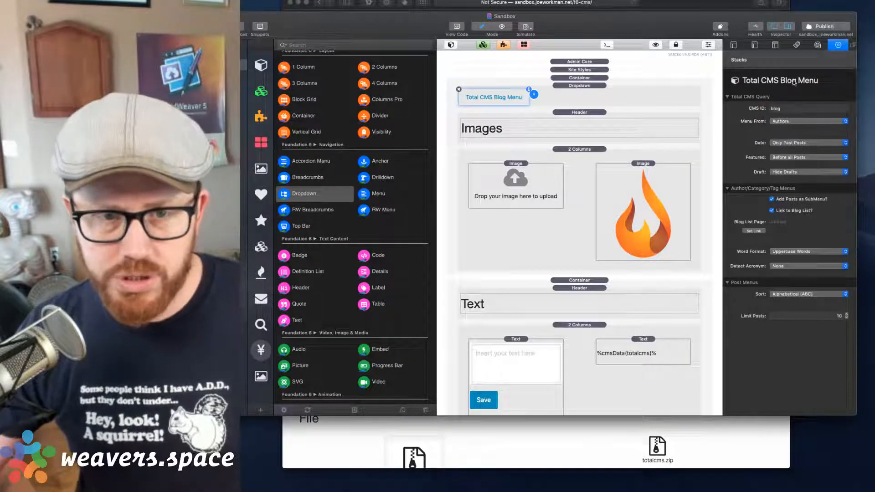
click(816, 28)
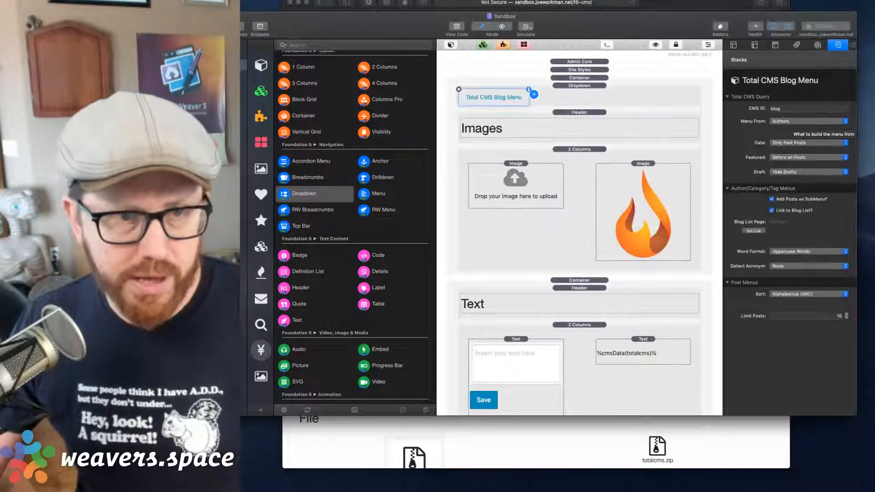
Step: Switch to Safari and check the posts under each author's dropdown on the live f6-cms page
click(676, 2)
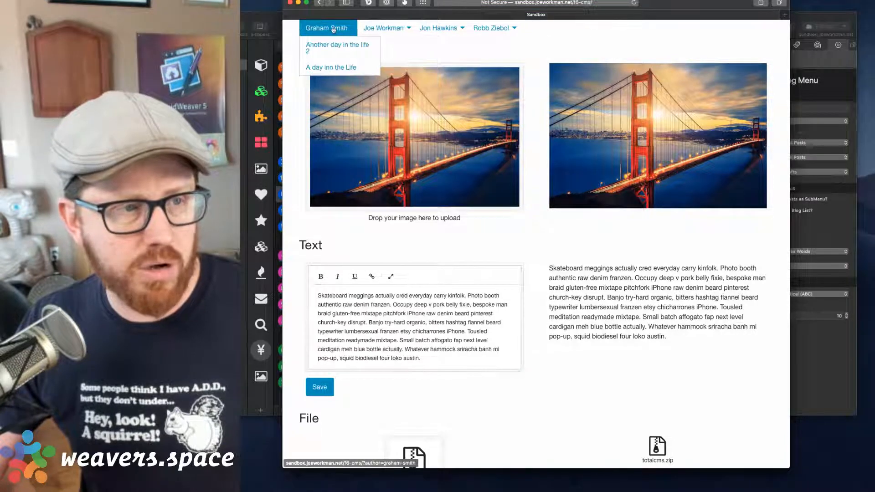
mouse_move(433, 21)
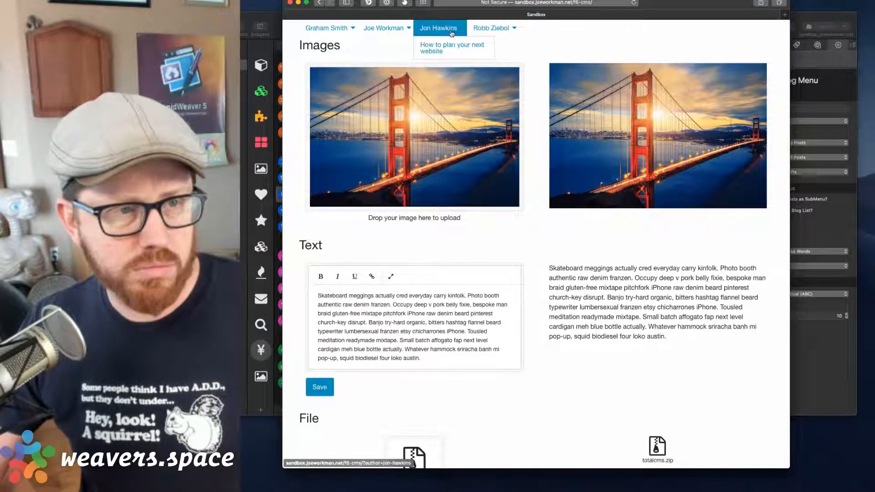
mouse_move(331, 30)
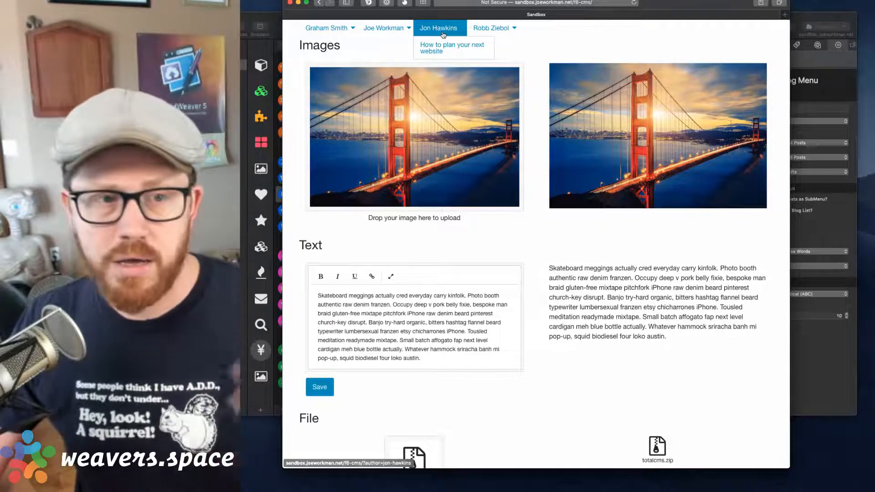
Step: Return to RapidWeaver, delete the Total CMS Blog Menu from the Dropdown stack, and hide the stacks library
click(823, 17)
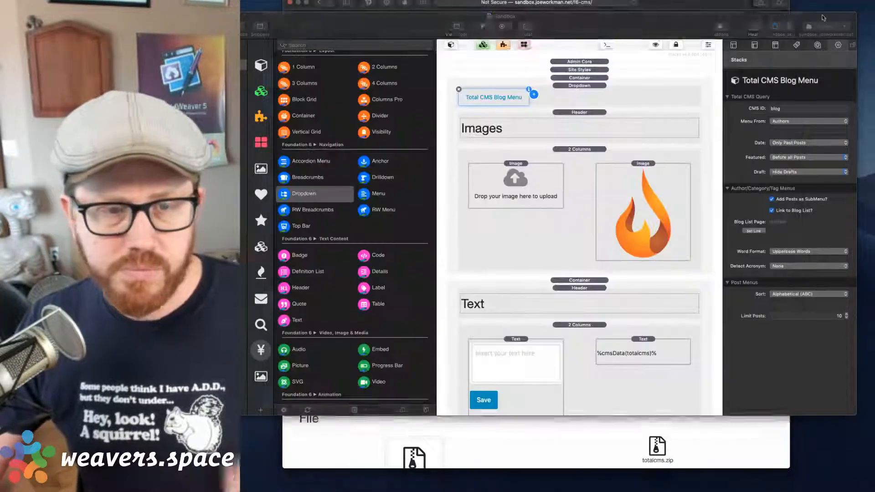
click(631, 91)
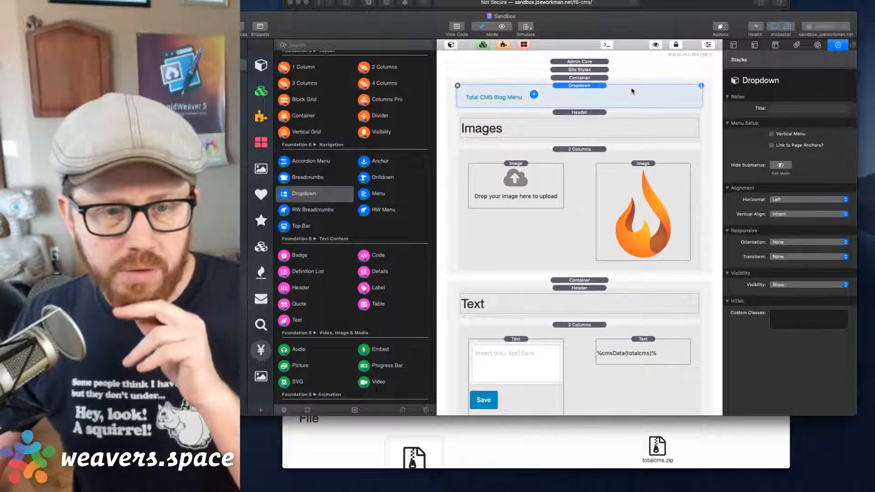
click(536, 96)
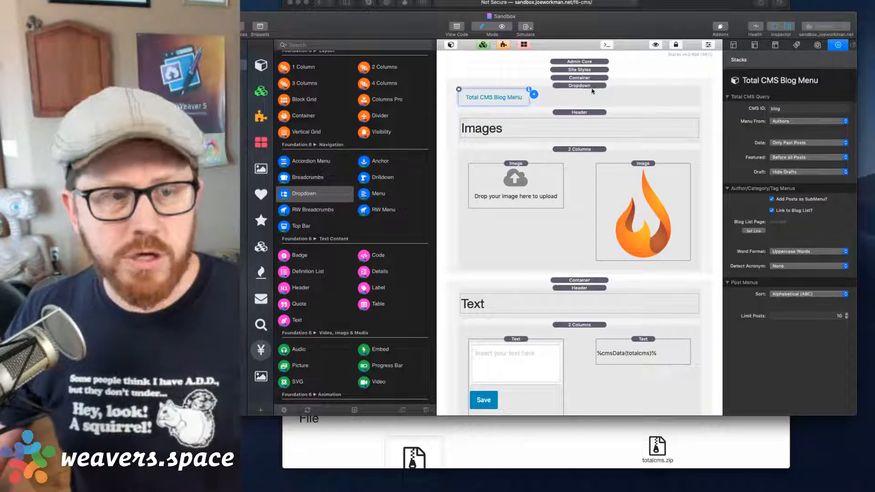
click(597, 90)
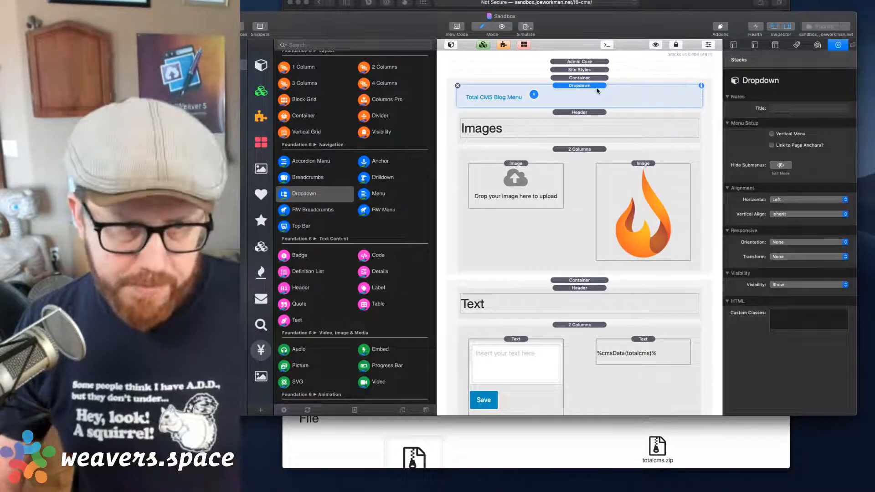
click(502, 94)
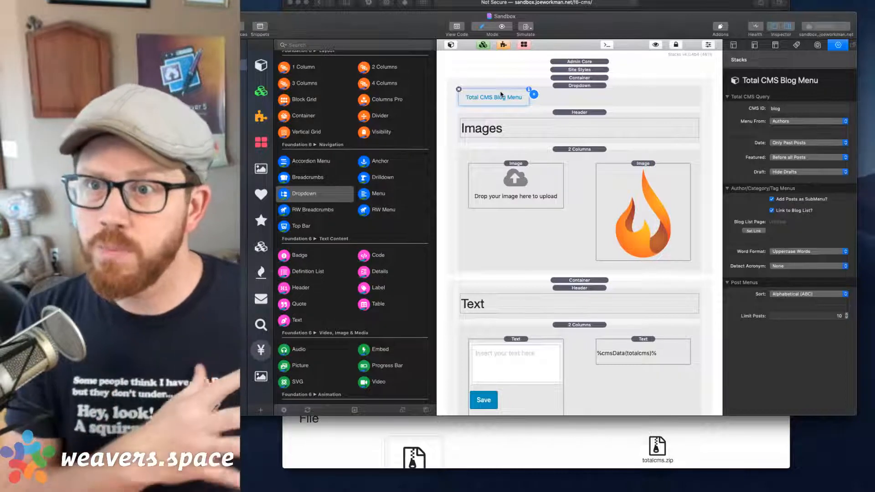
key(Delete)
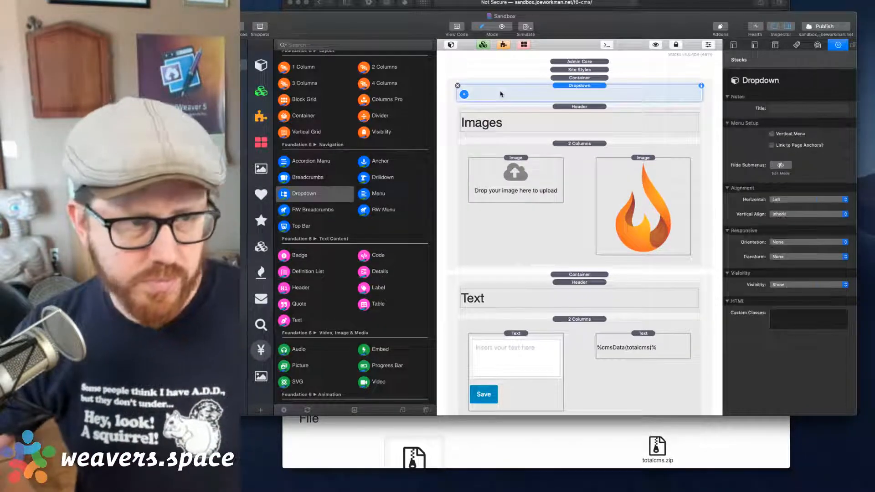
click(450, 45)
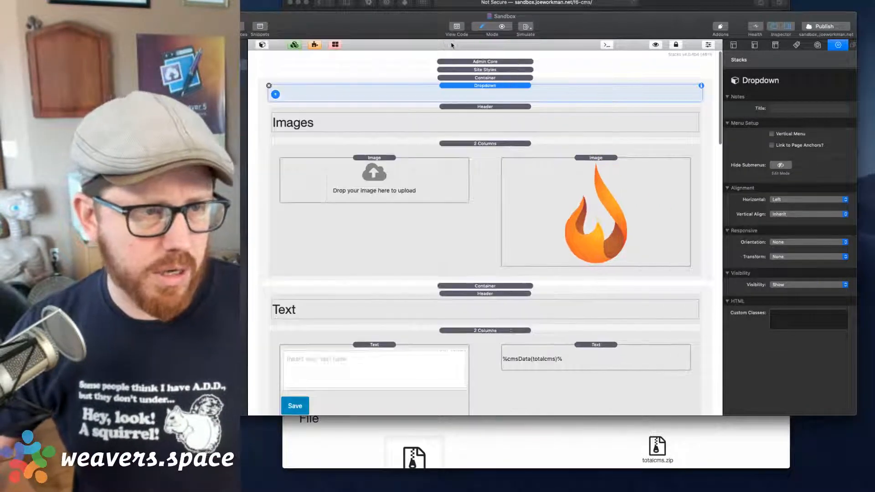
Step: Add a Menu Item to the empty Dropdown stack and change its label to Authors
click(275, 94)
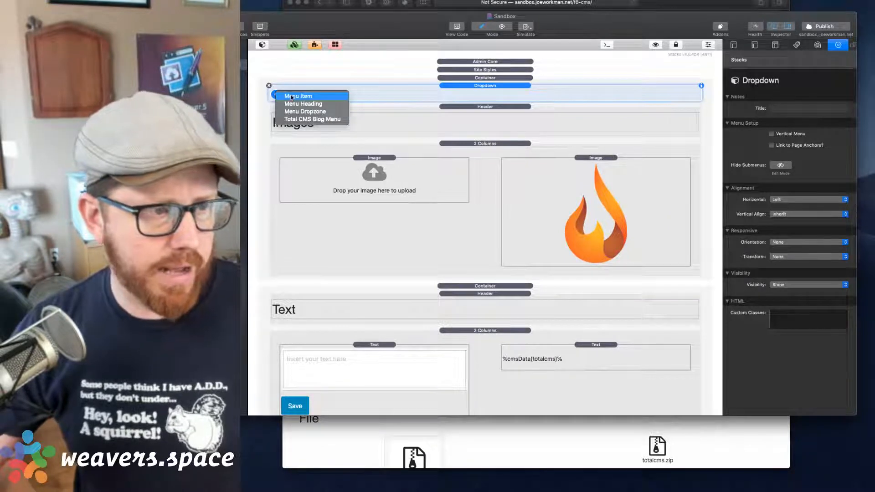
click(292, 96)
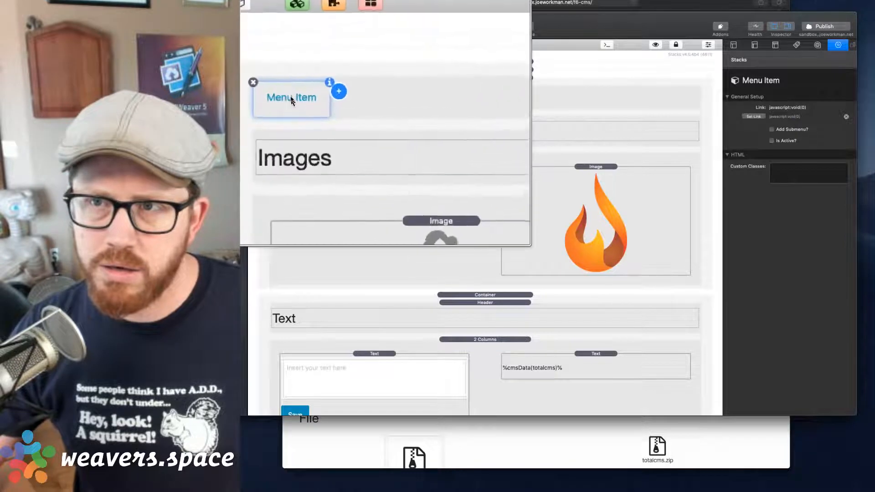
double_click(292, 99)
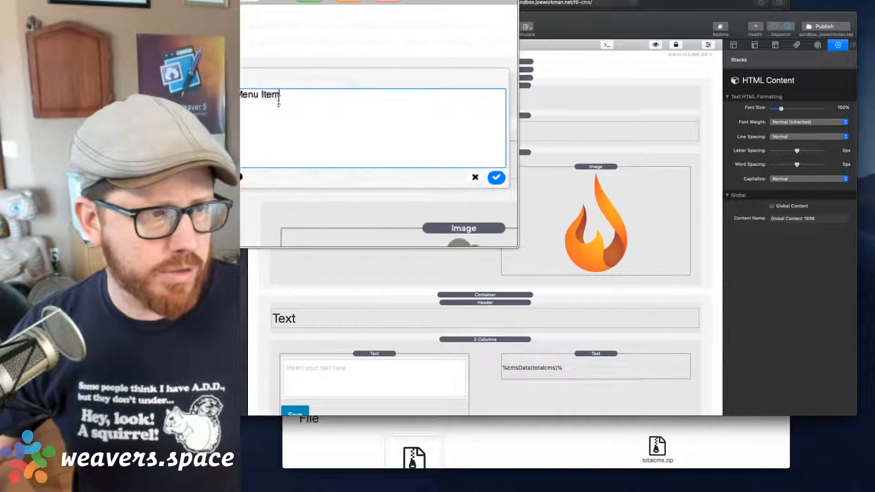
triple_click(278, 100)
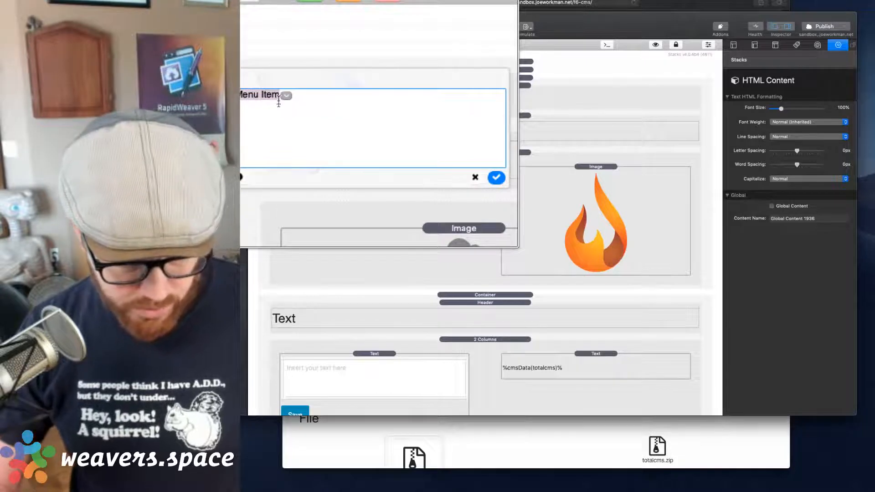
text(Authors)
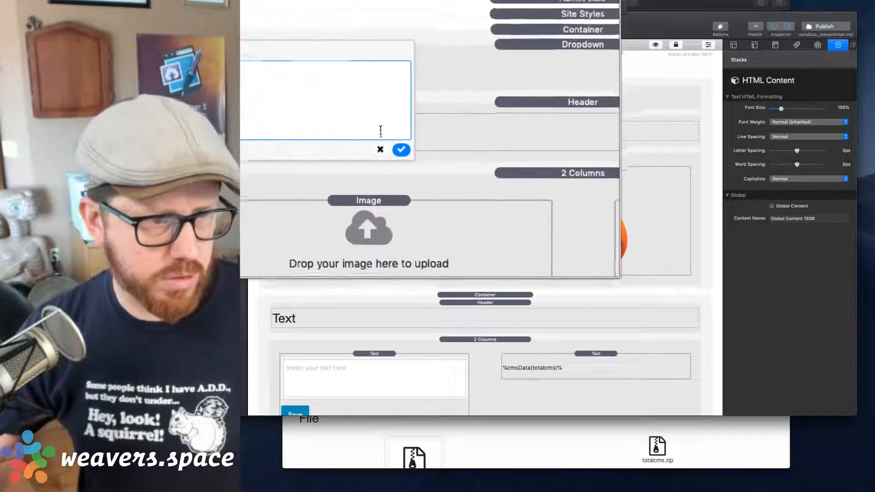
click(391, 142)
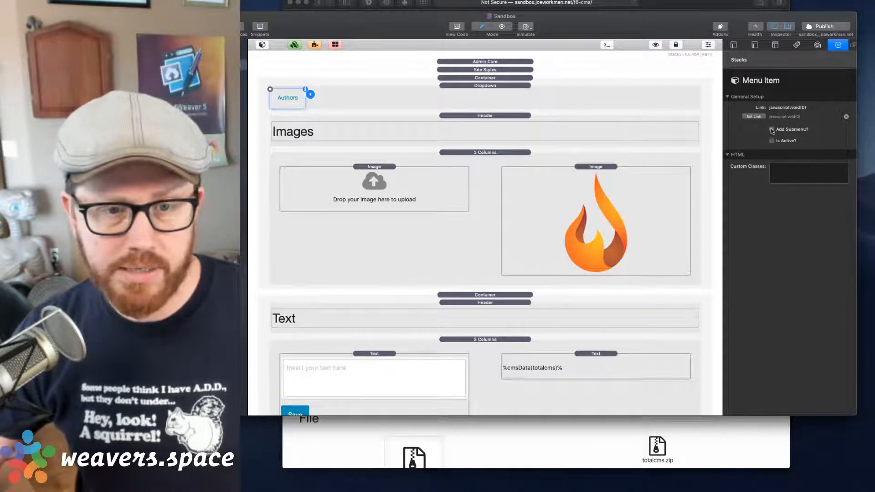
Step: Enable the submenu on the Authors item and replace its default child item with a Total CMS Blog Menu
click(771, 130)
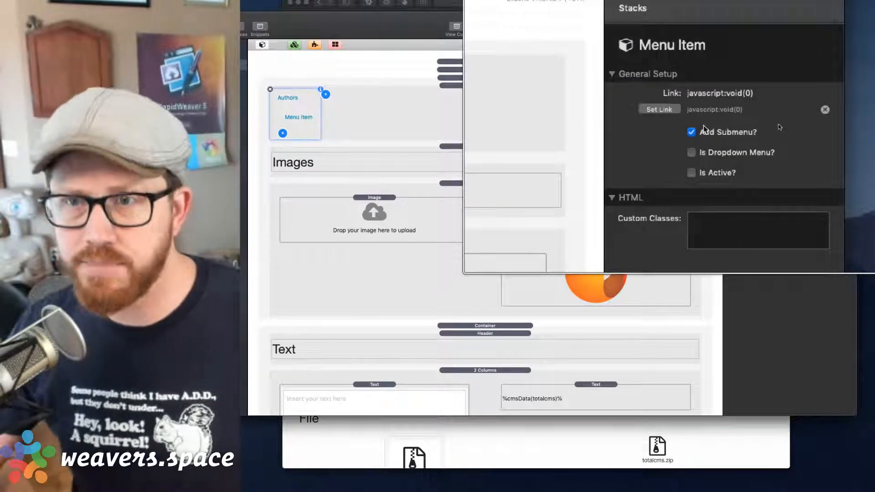
click(285, 119)
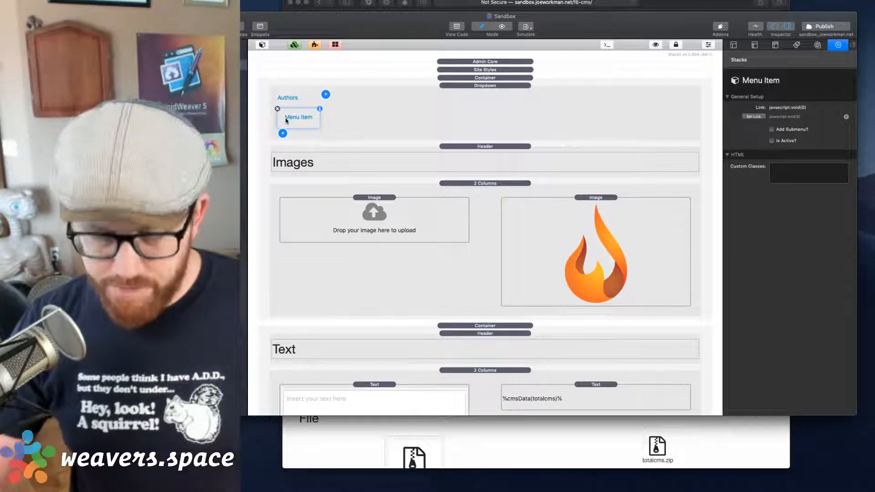
key(Delete)
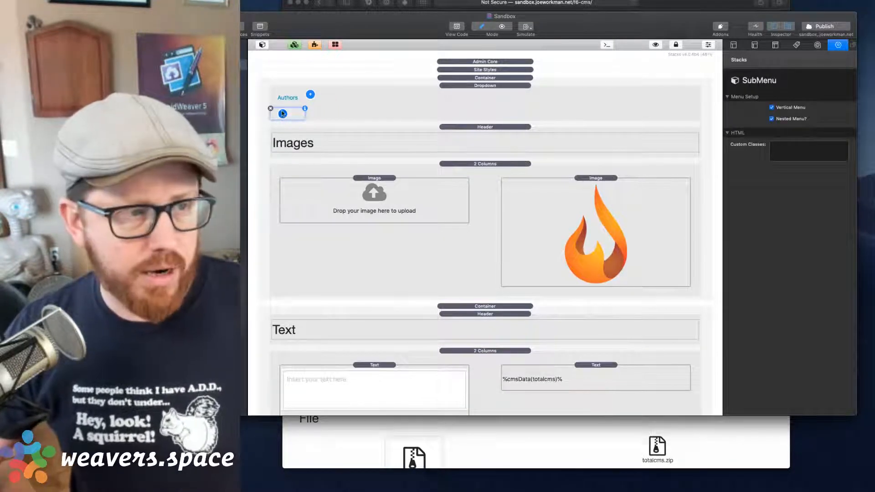
click(282, 114)
click(303, 138)
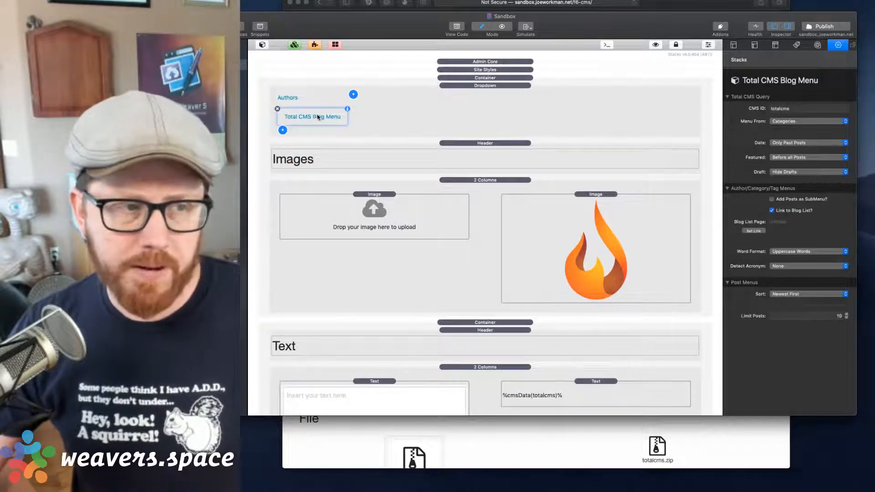
Step: Set the nested blog menu's CMS ID to blog and Menu From to Authors, with Add Posts as SubMenu turned off
click(318, 96)
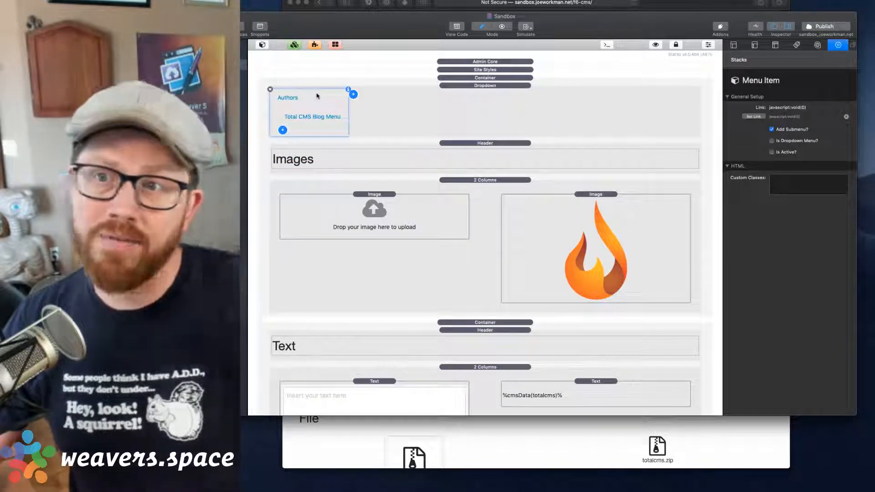
click(322, 115)
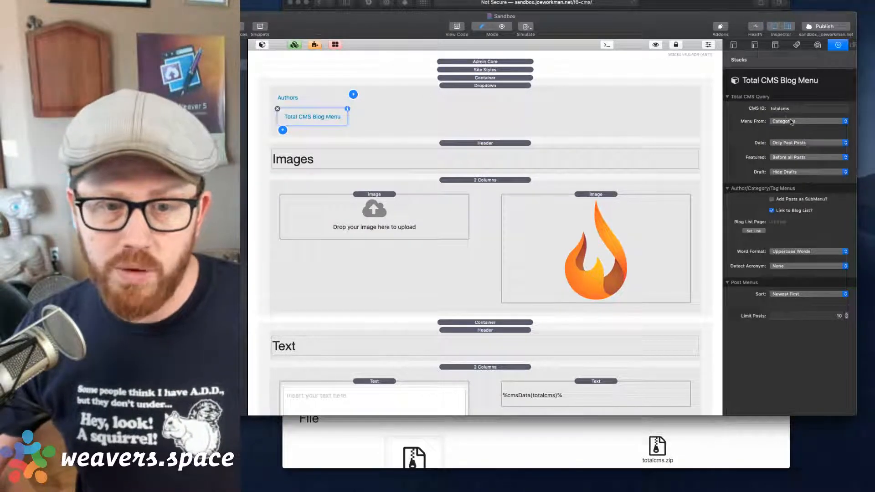
double_click(780, 108)
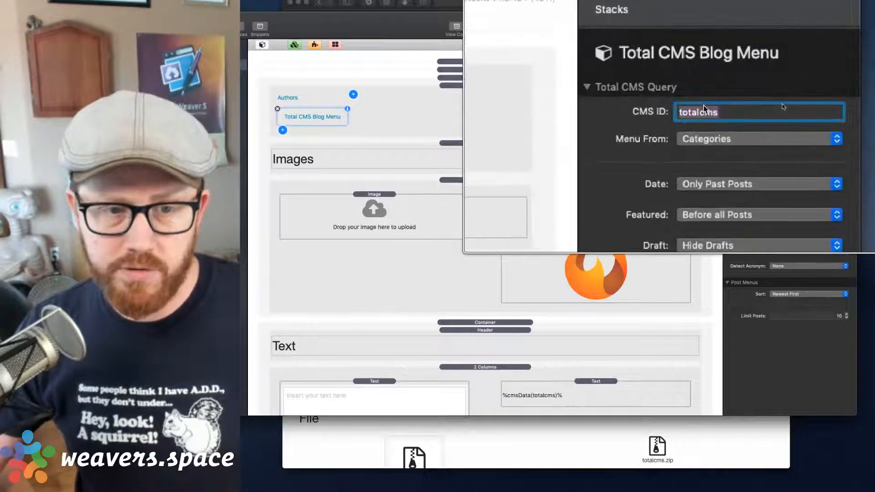
text(blog)
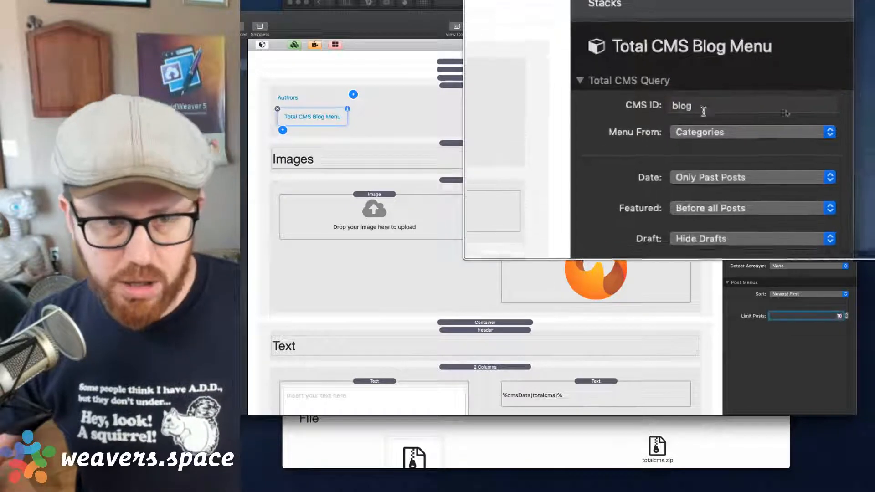
click(706, 136)
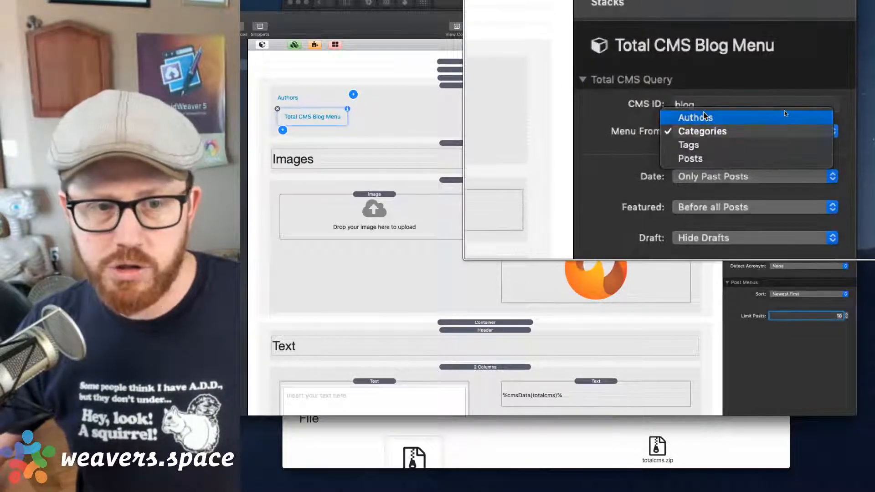
click(704, 117)
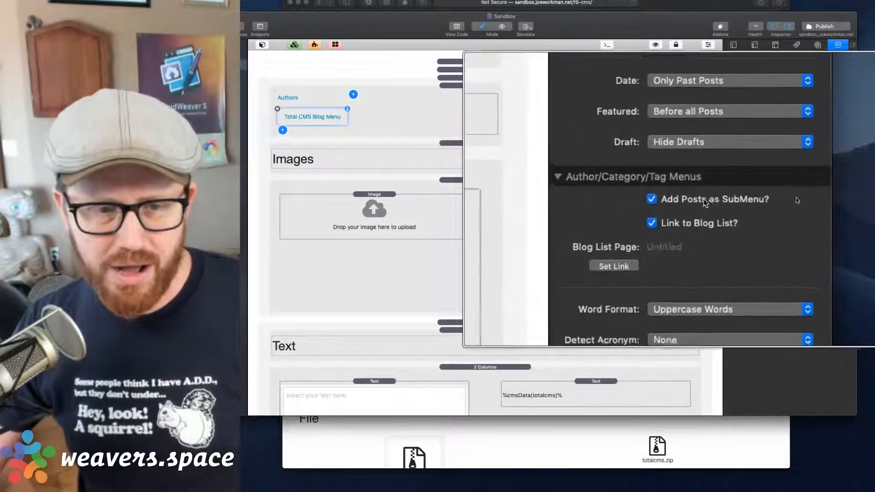
mouse_move(704, 204)
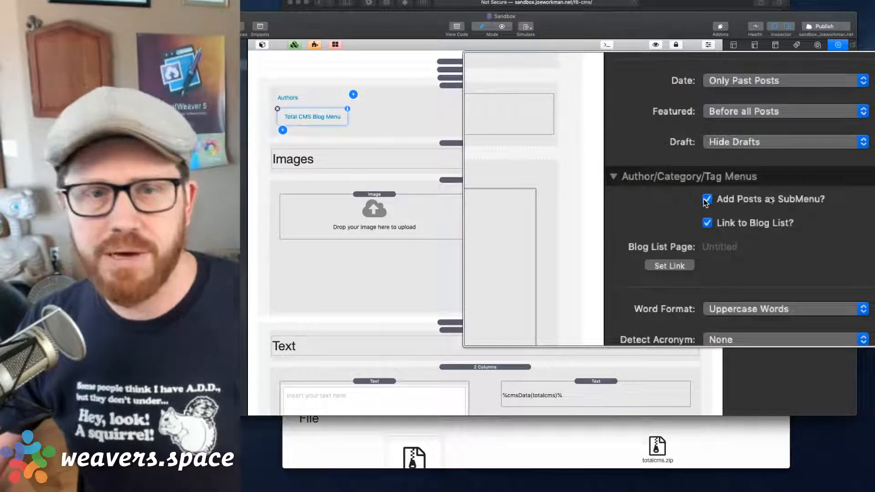
click(706, 200)
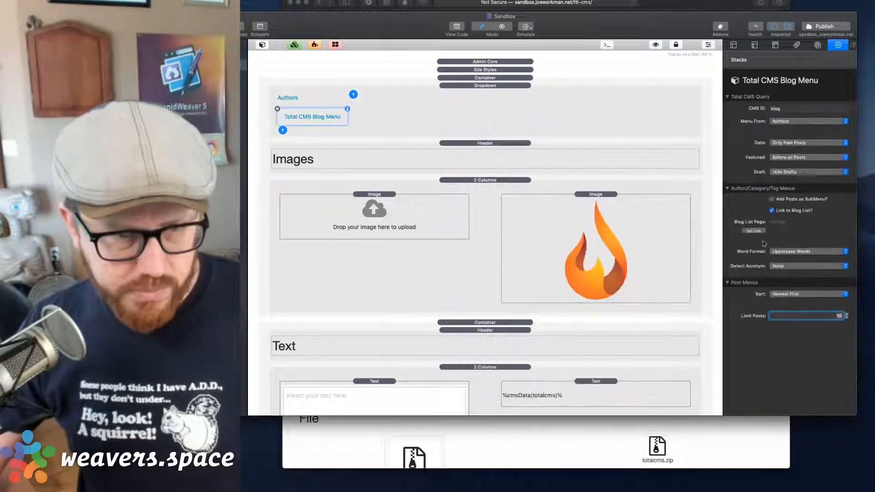
Step: Duplicate the Authors menu item together with its submenu and label the copy Categories
click(333, 91)
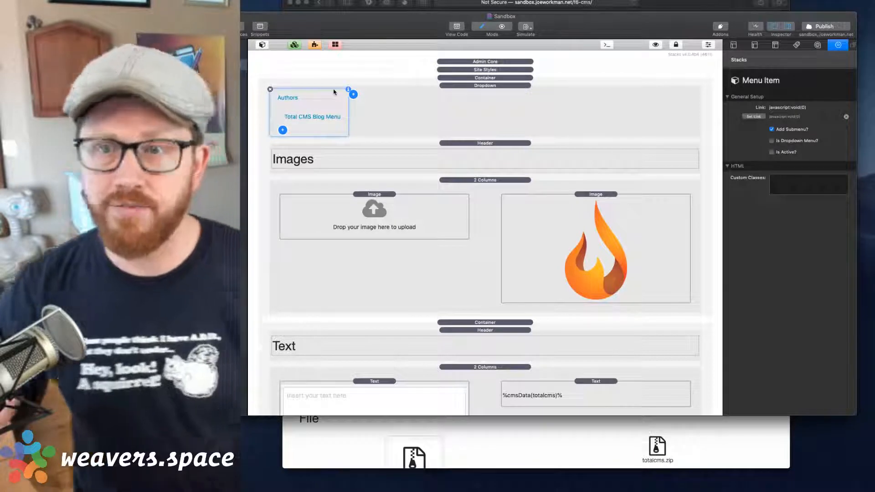
key(super+d)
double_click(376, 100)
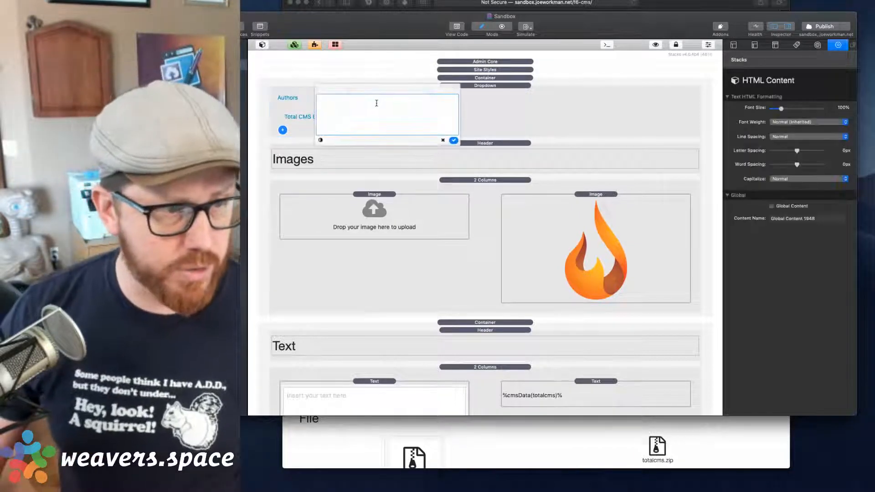
key(super+a)
text(Cate)
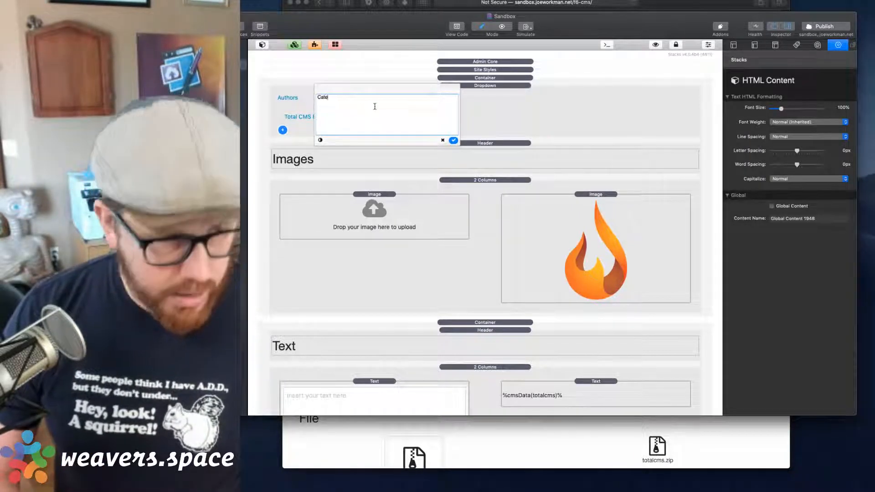
text(gories)
key(Return)
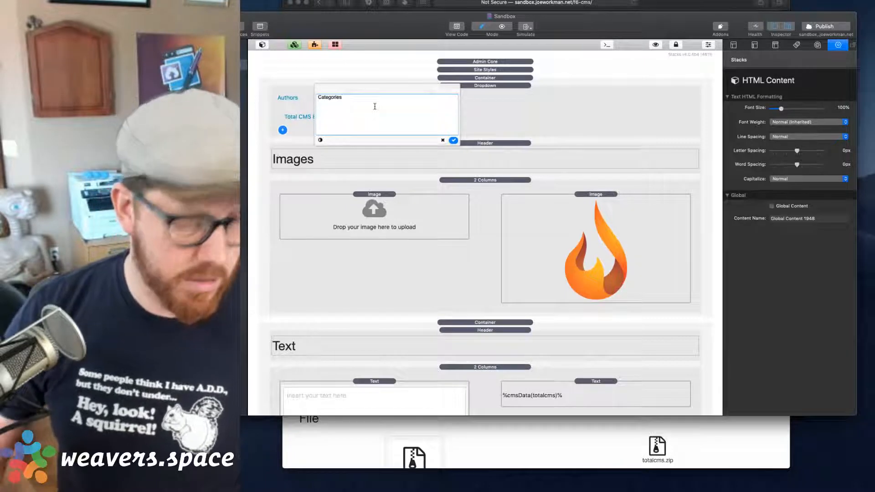
key(BackSpace)
click(453, 140)
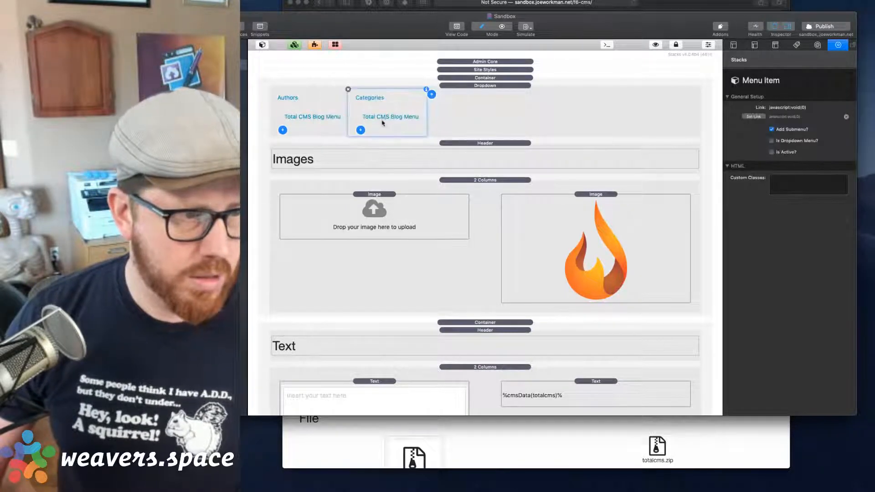
Step: Set Menu From to Categories for the blog menu nested under the Categories item
click(383, 120)
click(797, 121)
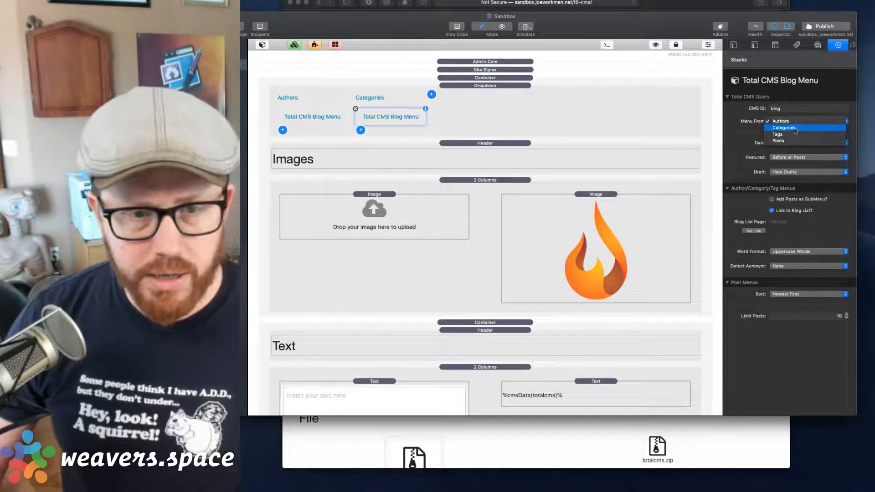
click(783, 128)
Step: Duplicate the Categories item, label the copy Tags, and set its nested blog menu's Menu From option to Tags
click(391, 96)
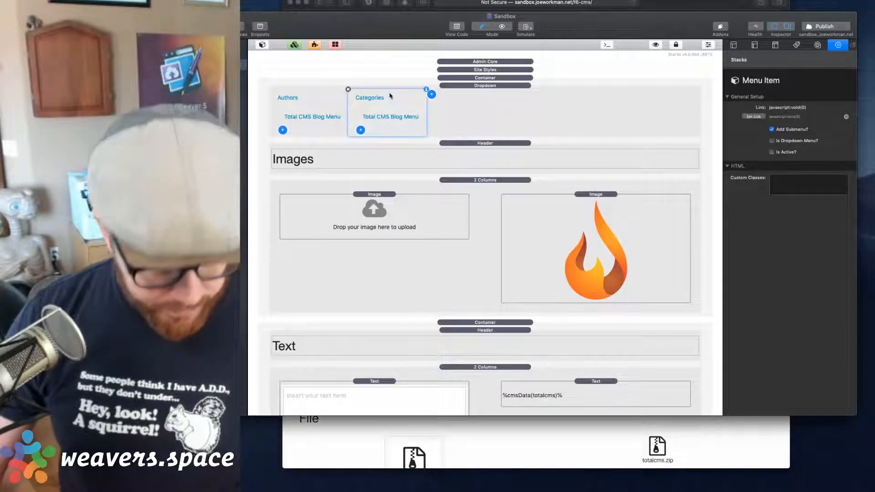
double_click(440, 99)
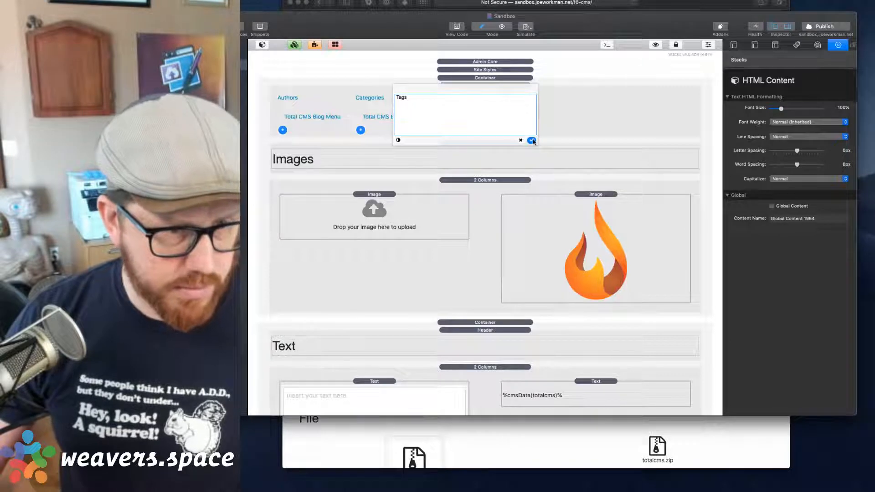
click(532, 140)
click(497, 112)
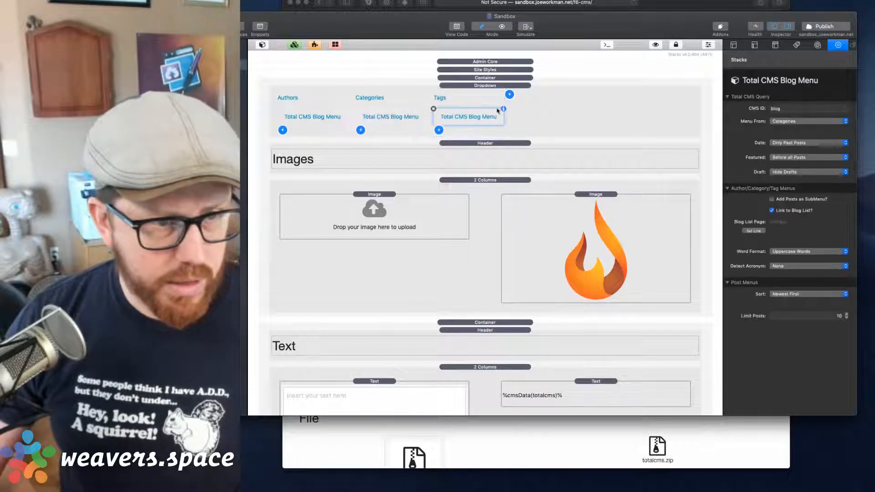
click(783, 122)
click(785, 129)
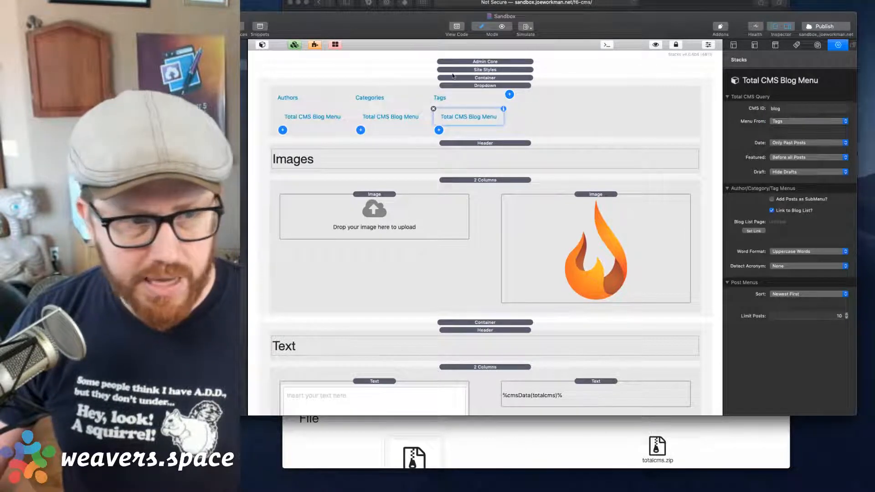
Step: Duplicate the Tags menu item together with its submenu and label the copy Featured Posts
click(462, 94)
key(super+v)
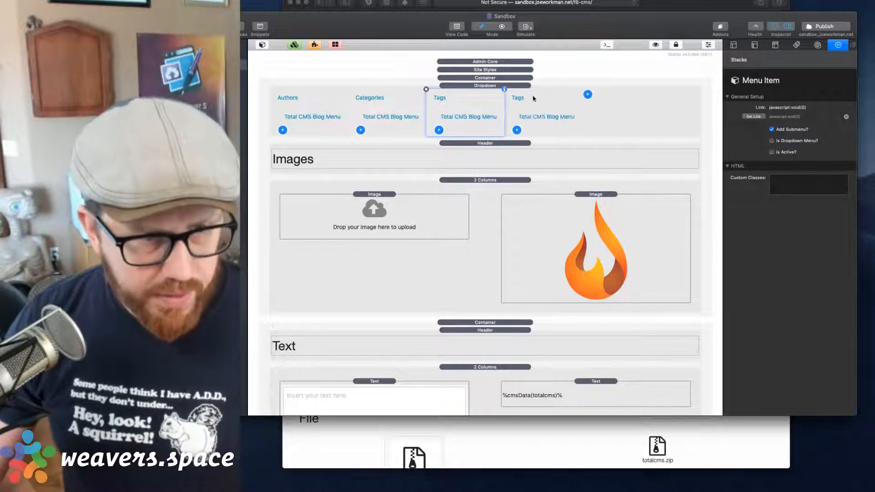
click(538, 98)
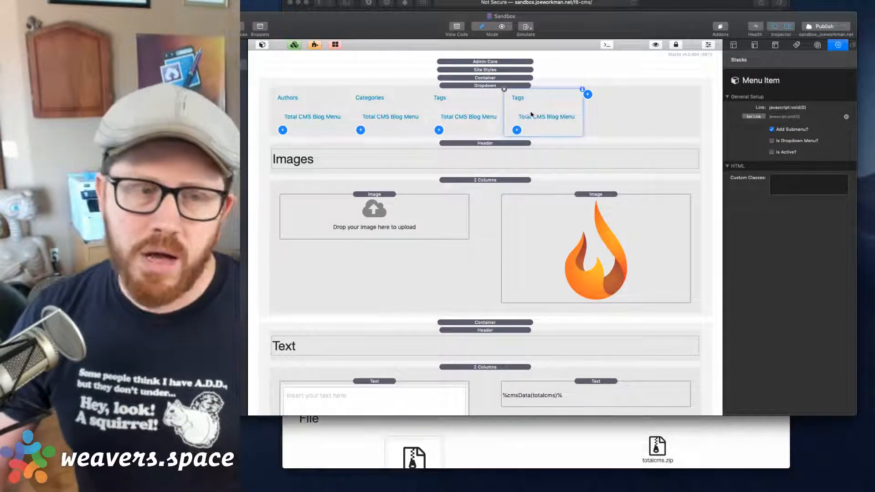
double_click(529, 102)
key(Escape)
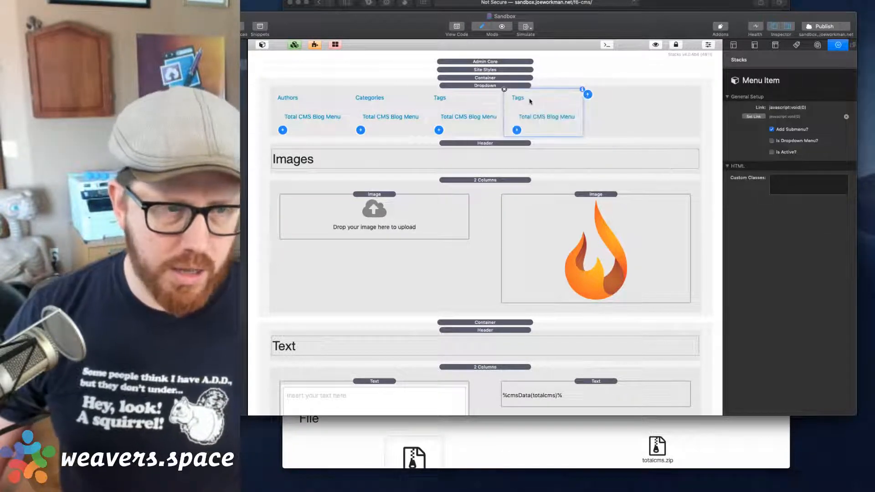
double_click(524, 103)
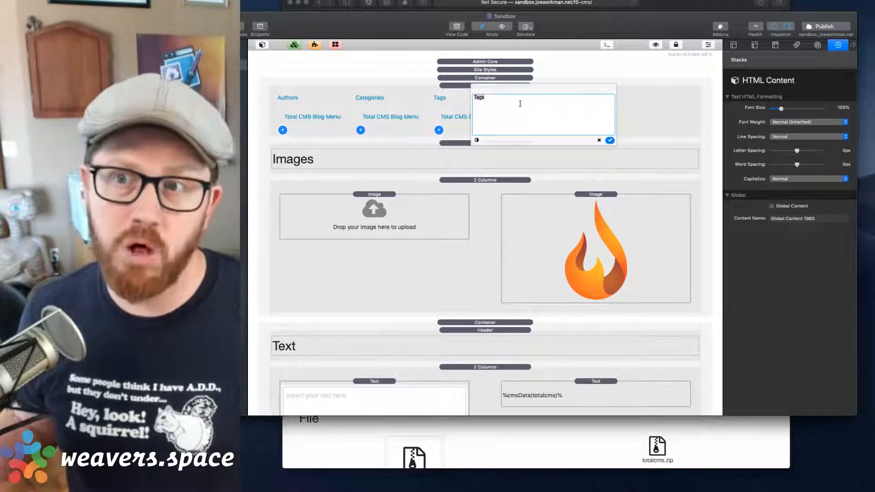
text(A)
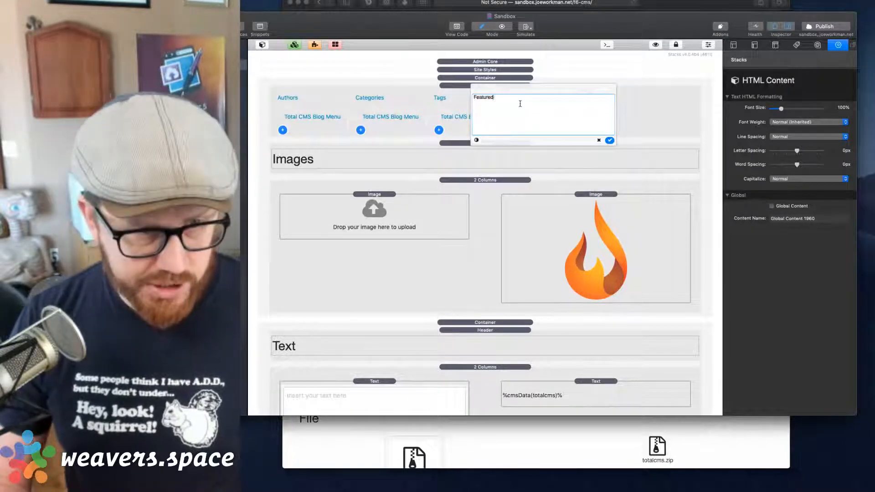
click(609, 140)
Step: Set Menu From to Posts and Featured to Only Featured for the blog menu nested under Featured Posts
click(559, 114)
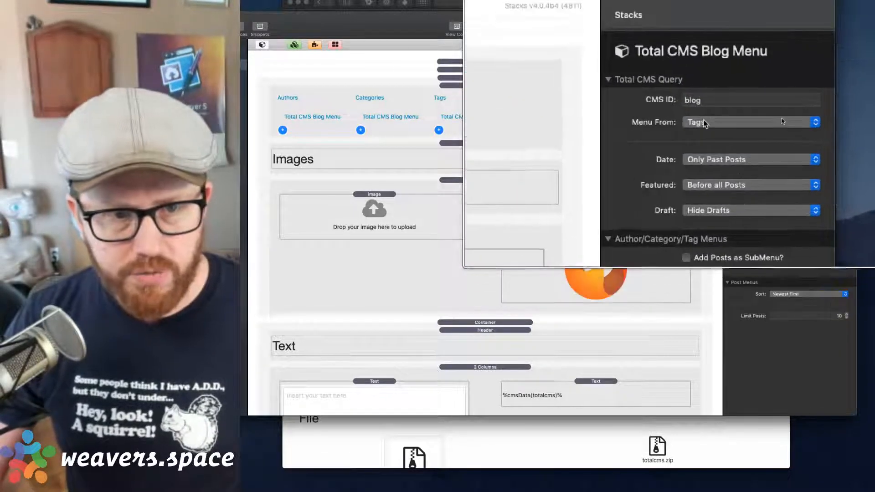
click(787, 119)
click(787, 130)
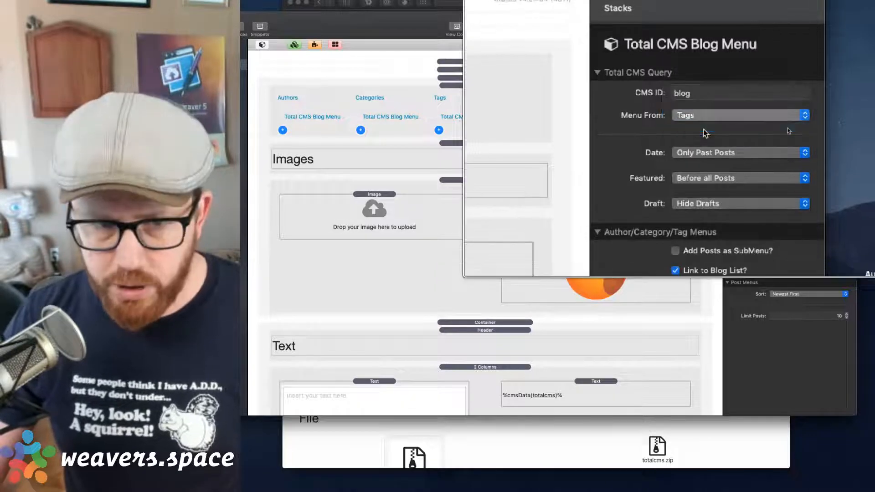
click(784, 160)
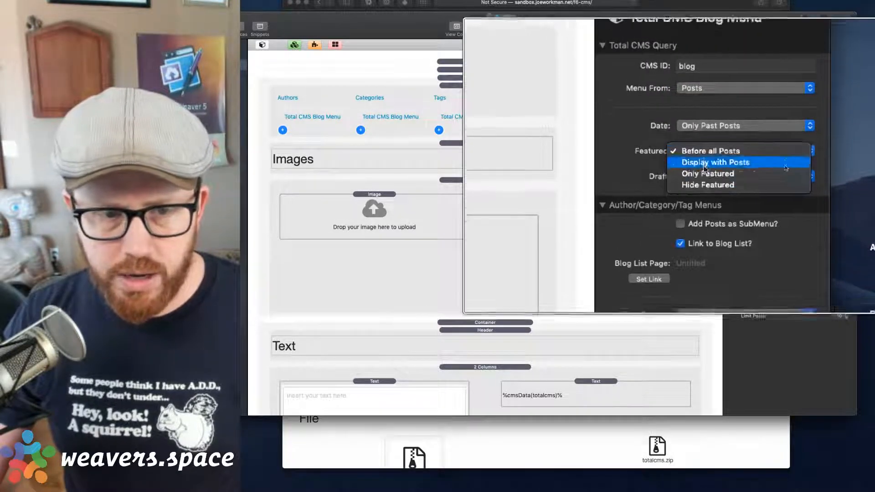
click(785, 173)
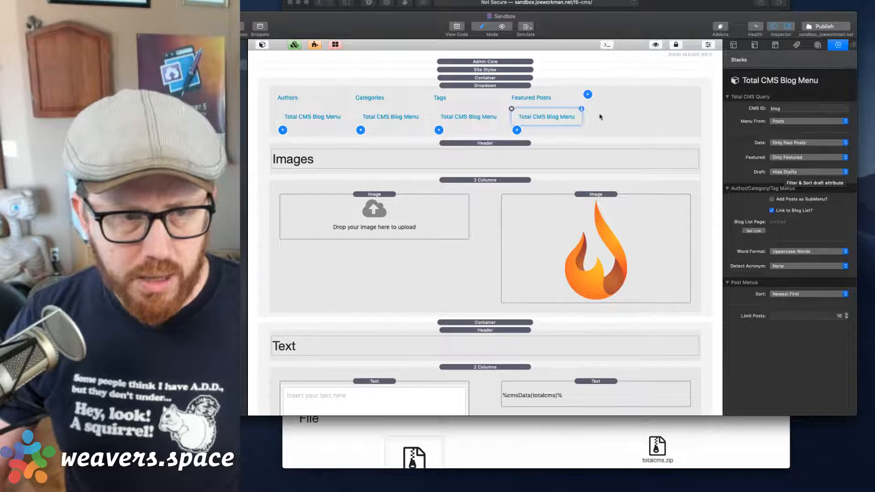
Step: Publish the page with its four menu items and reload the live f6-cms page in the browser
click(559, 94)
click(823, 26)
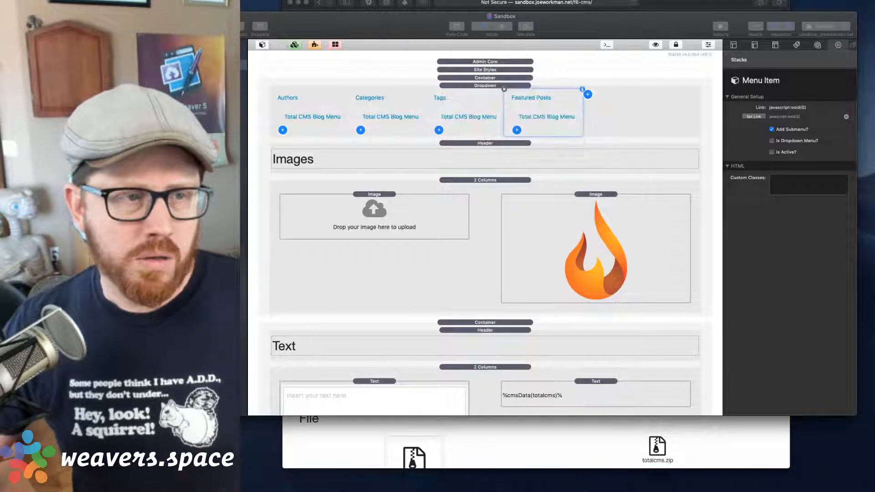
click(672, 3)
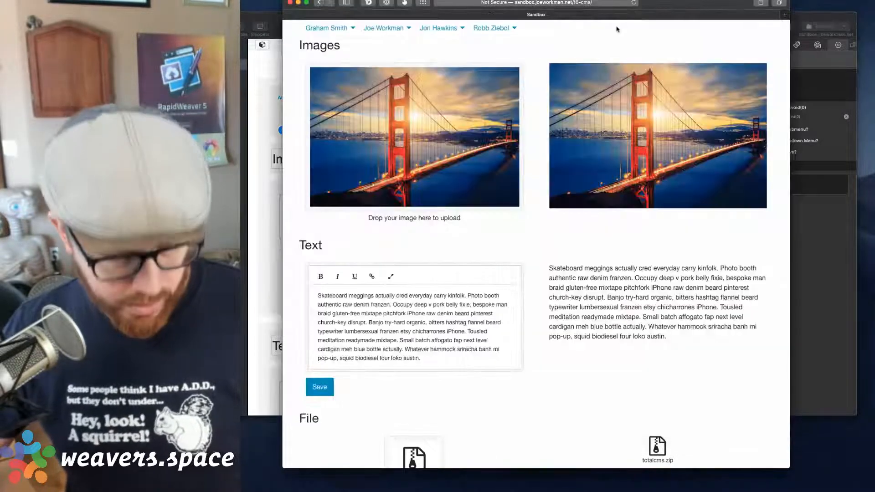
key(super+r)
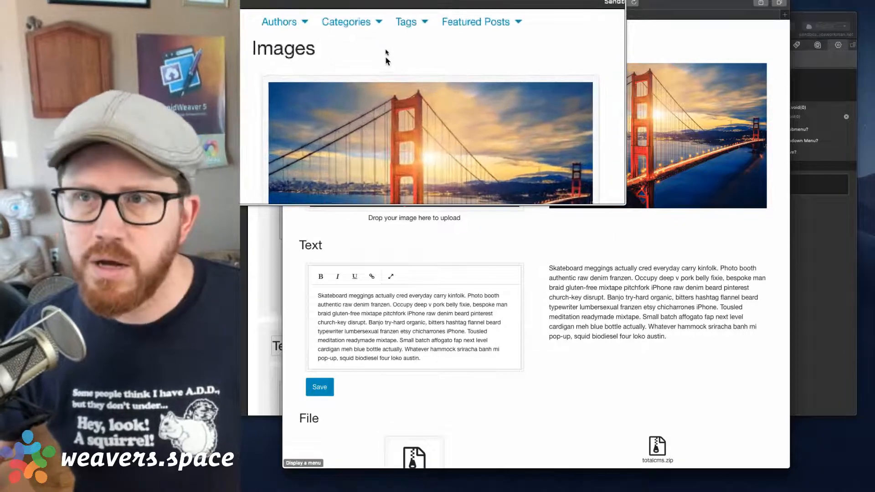
Step: Examine the Authors, Categories, Tags and Featured Posts dropdowns on the live page
mouse_move(328, 28)
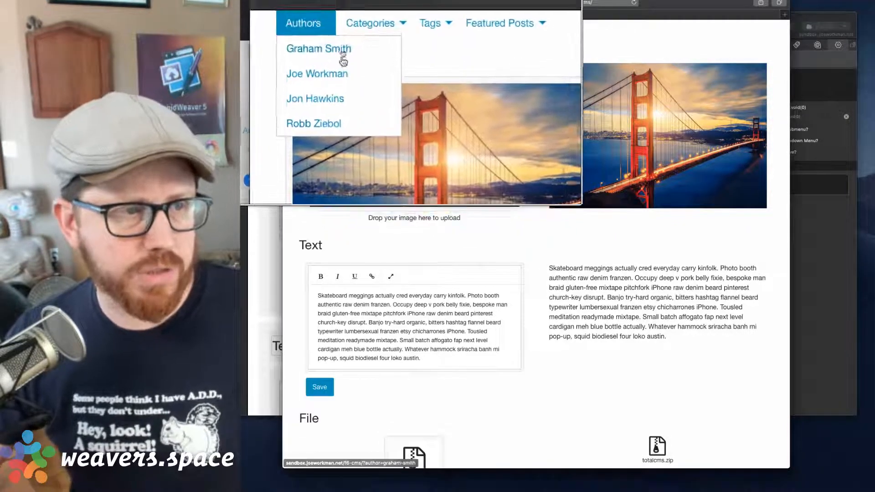
mouse_move(359, 33)
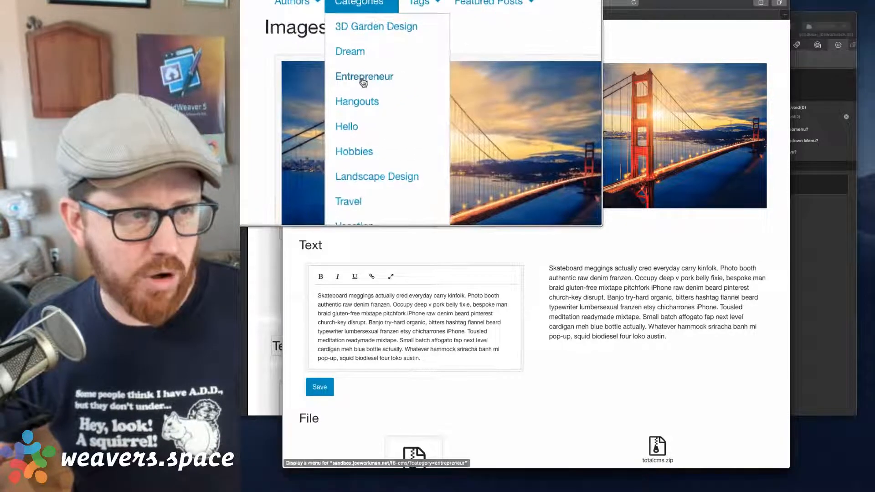
mouse_move(400, 30)
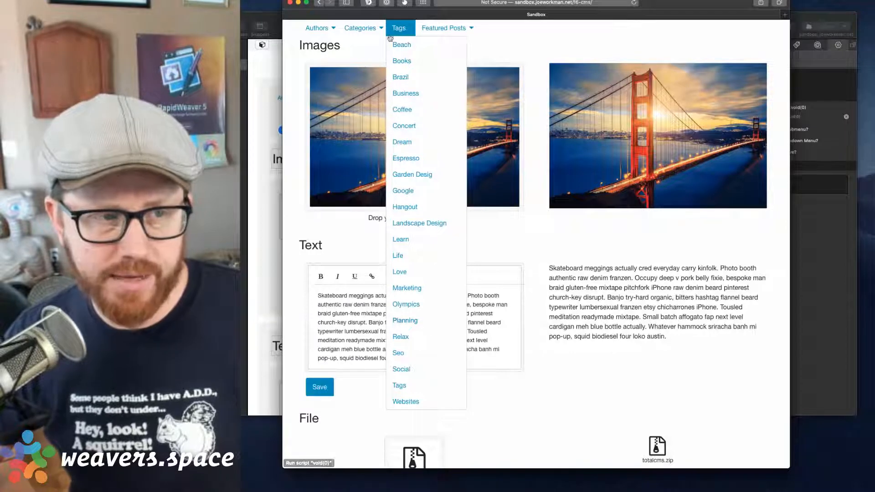
mouse_move(439, 28)
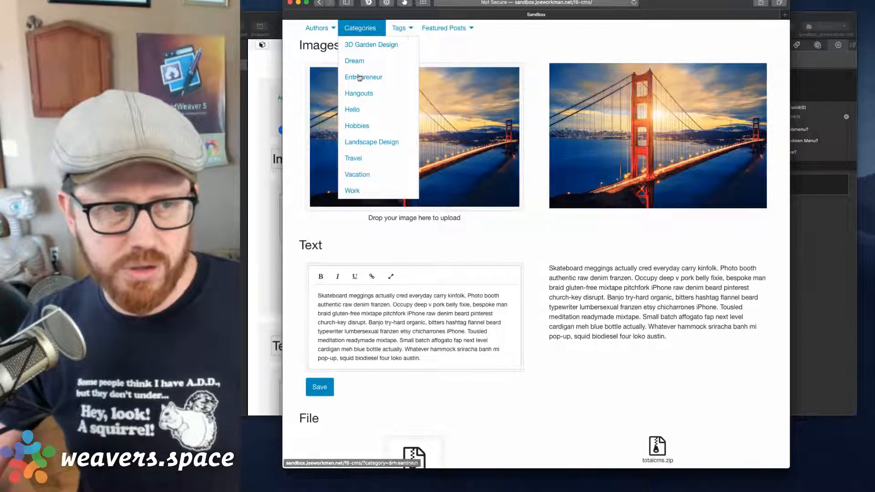
Step: Back in RapidWeaver, turn on Add Posts as SubMenu for the blog menus under Authors, Categories and Tags
click(268, 13)
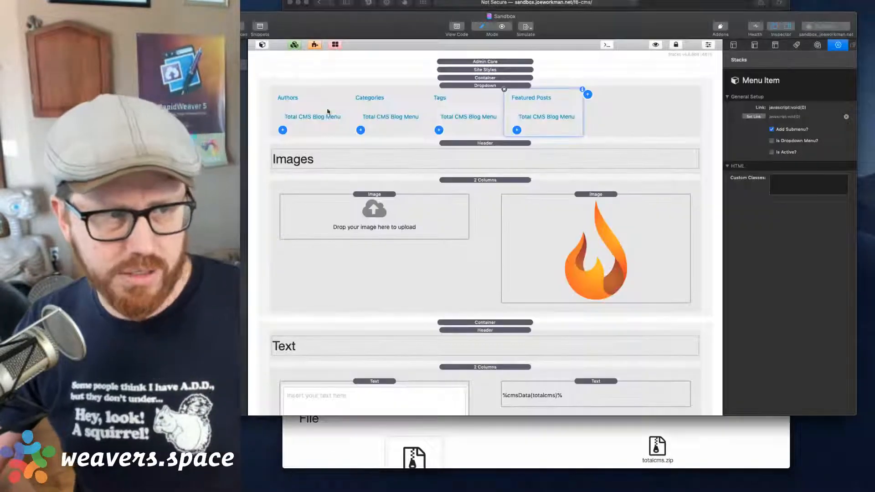
click(315, 122)
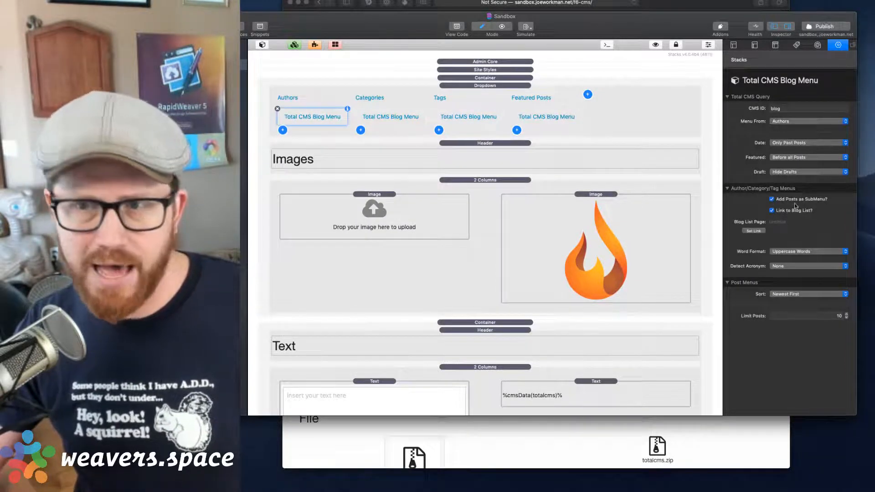
click(390, 117)
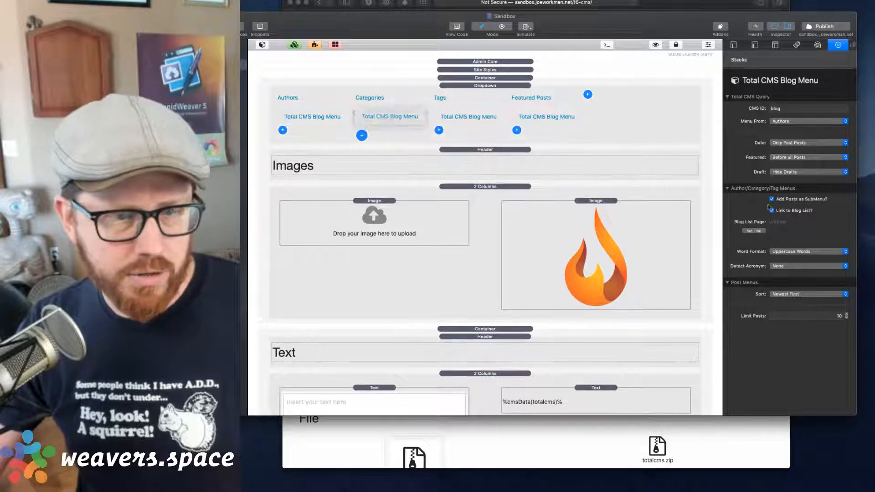
click(771, 199)
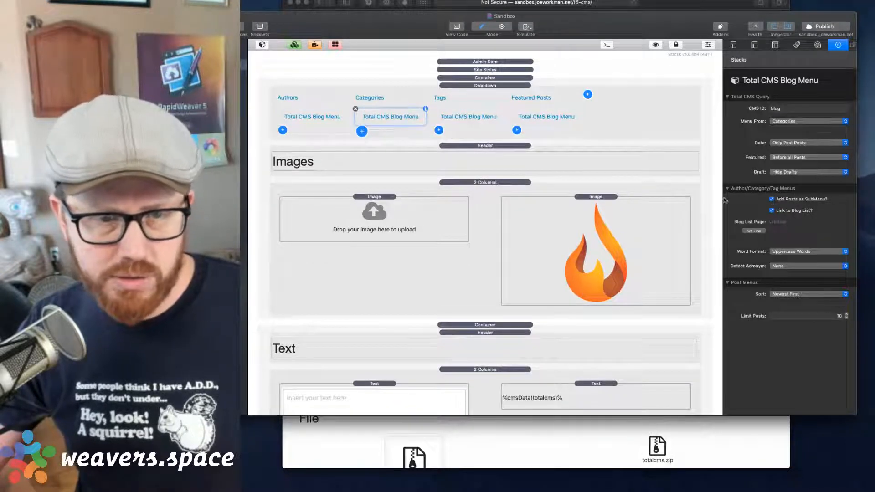
click(464, 114)
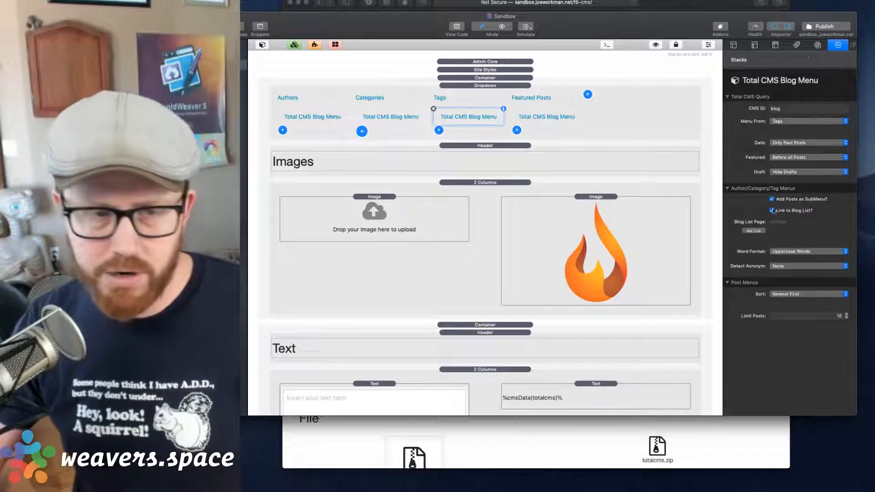
Step: Publish the submenu changes and check the posts nested under each author on the live page
click(820, 27)
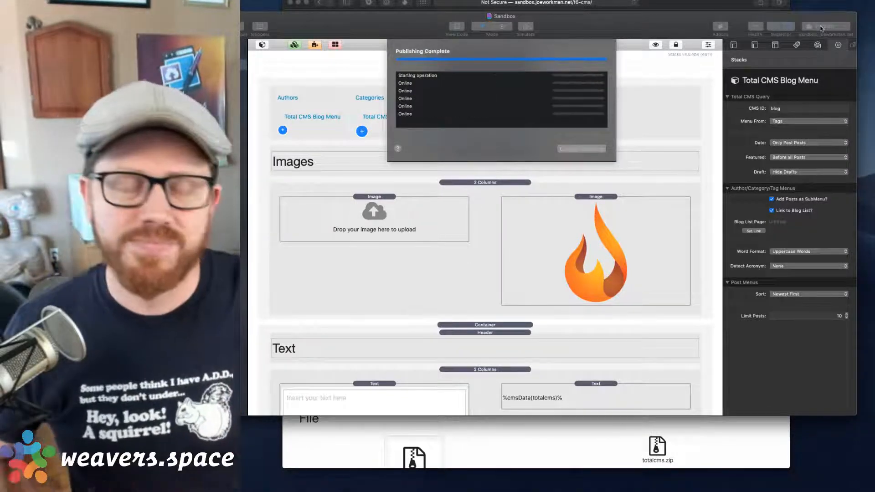
click(657, 2)
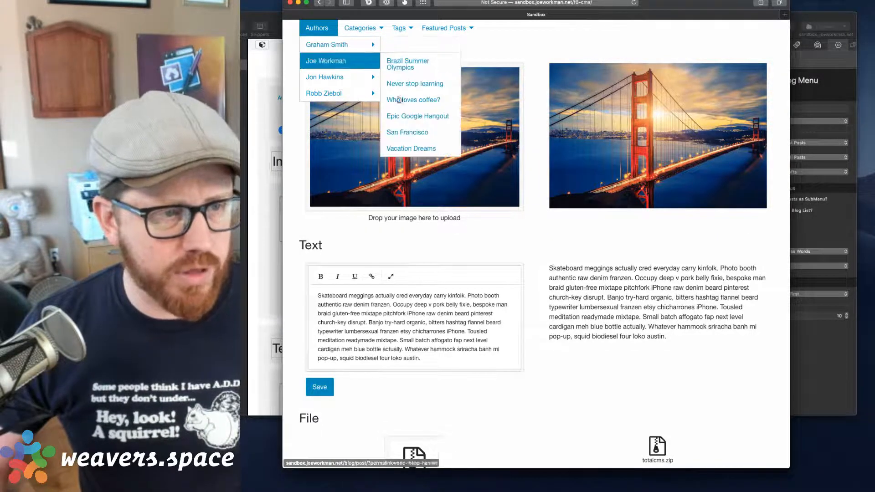
mouse_move(340, 77)
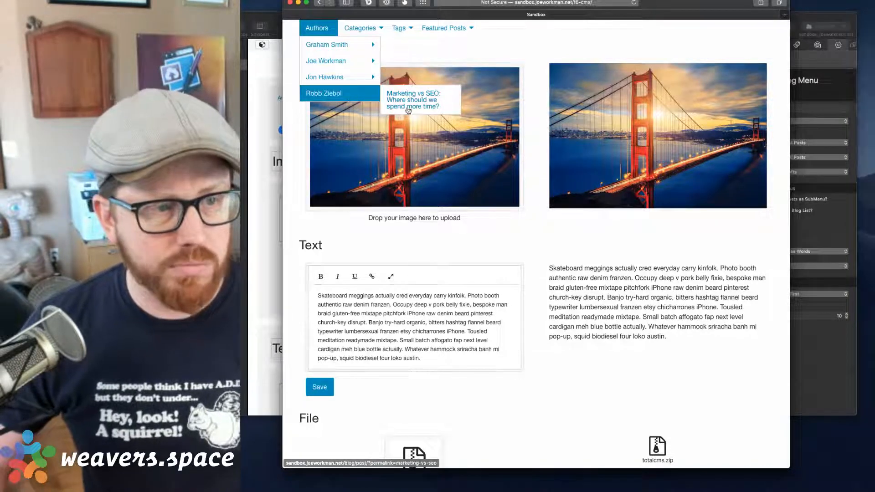
Step: Examine the post submenus nested under the live Categories and Tags dropdowns, and check the Featured Posts dropdown
mouse_move(360, 28)
mouse_move(368, 52)
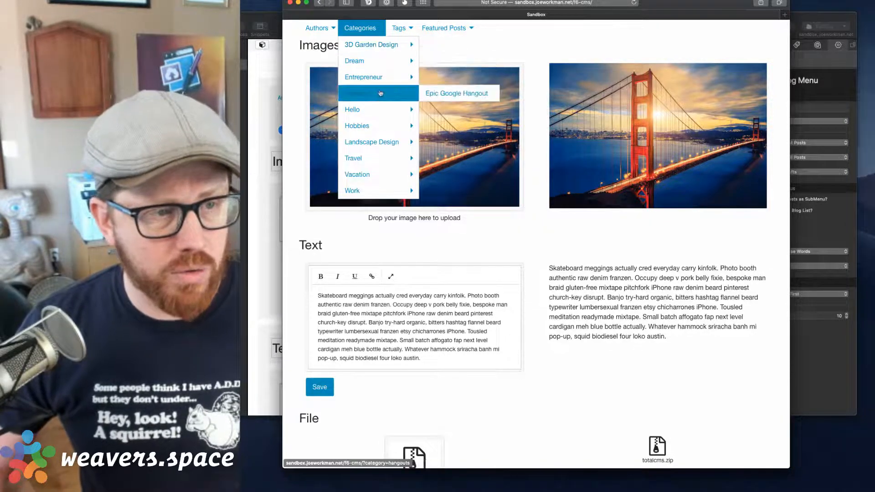
mouse_move(383, 196)
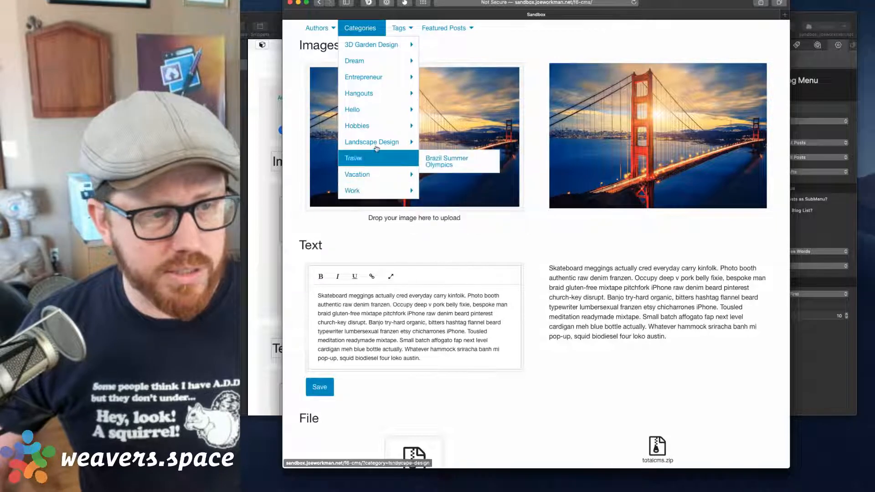
mouse_move(402, 50)
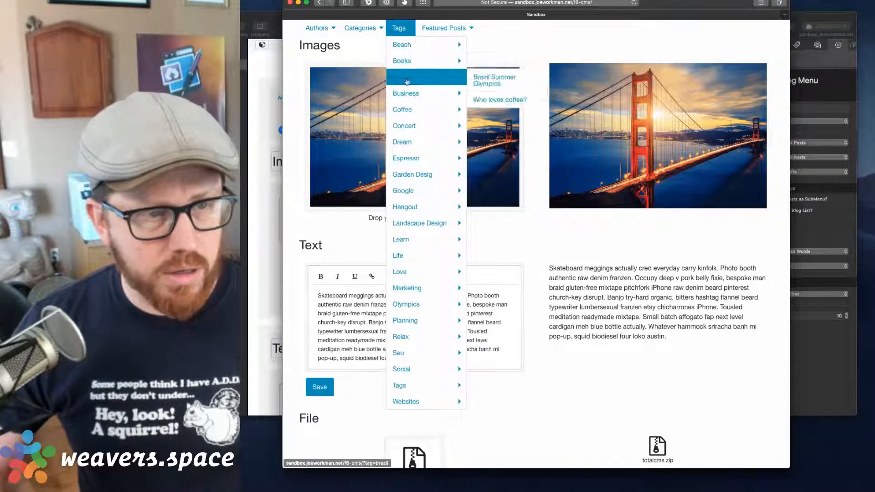
mouse_move(415, 213)
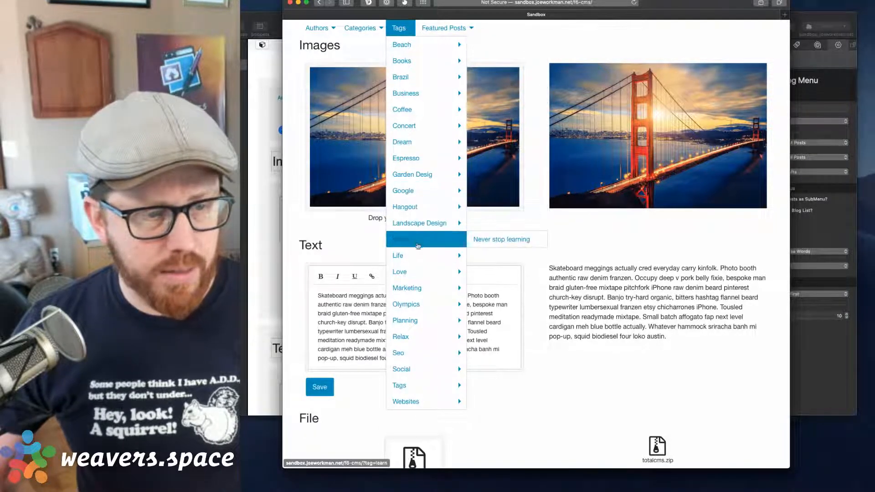
mouse_move(426, 405)
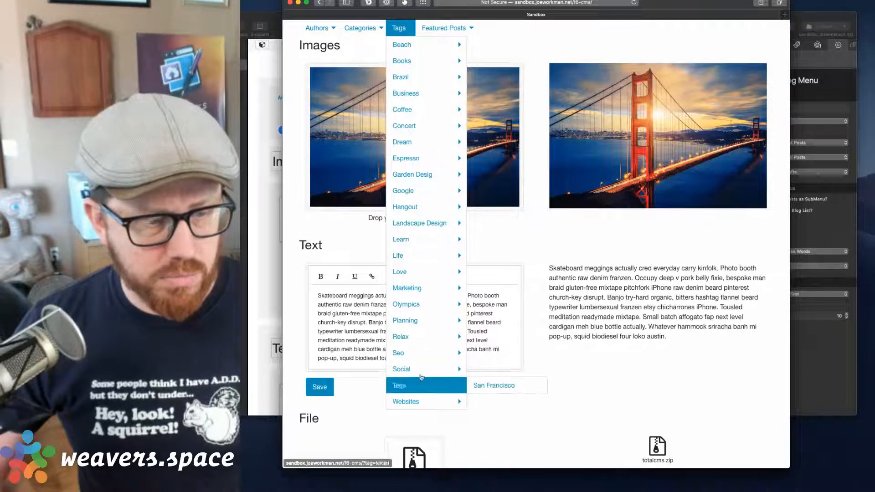
mouse_move(413, 140)
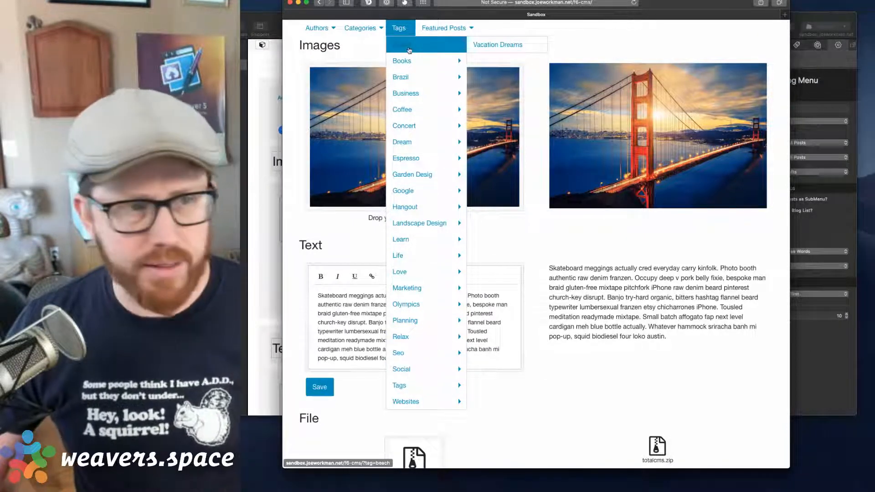
mouse_move(441, 27)
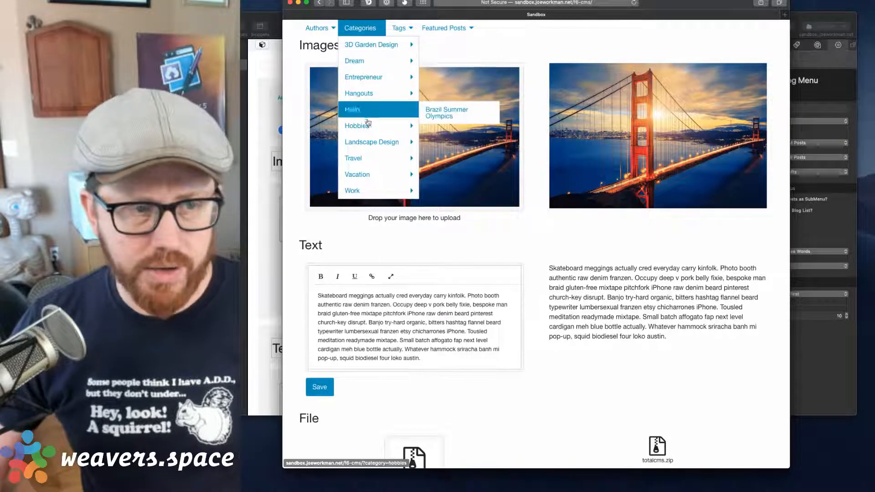
mouse_move(372, 182)
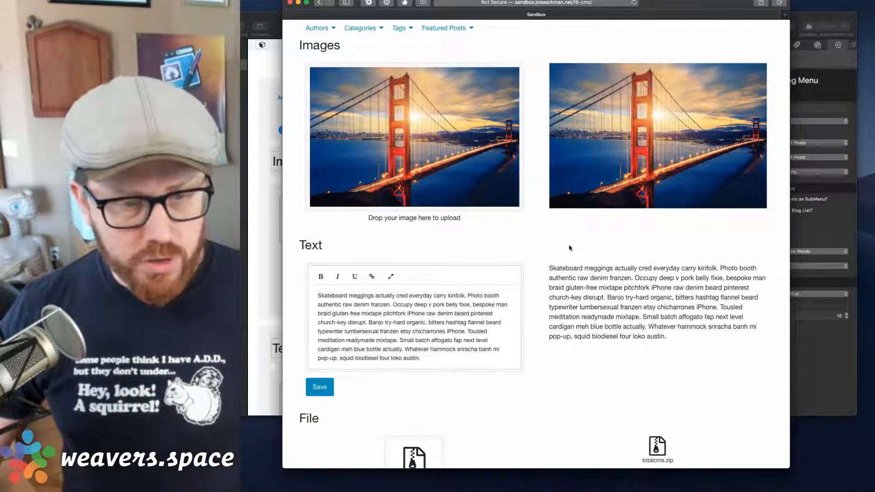
Step: Back in RapidWeaver, delete the entire Dropdown stack above the Images header and show the stacks library
click(846, 409)
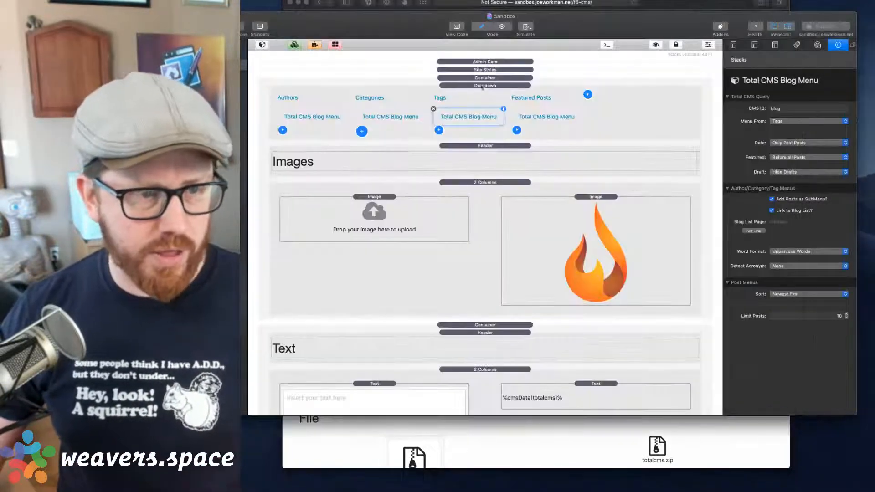
click(488, 86)
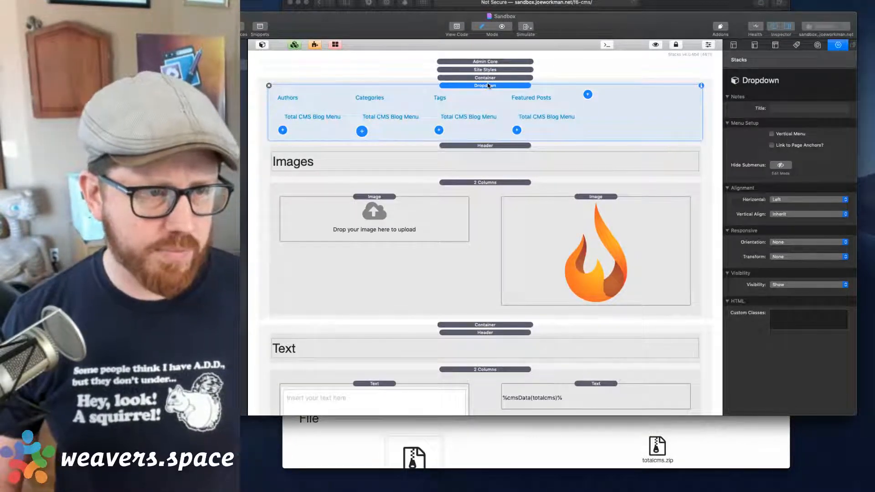
key(Delete)
click(262, 46)
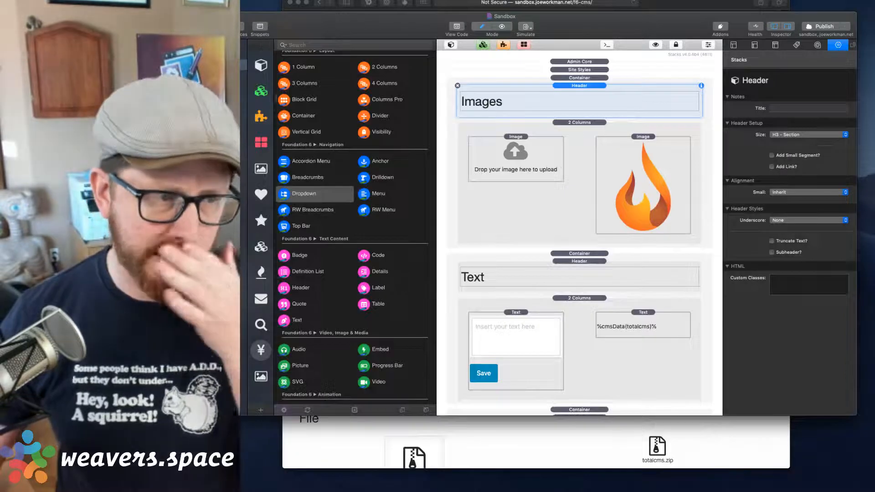
drag(293, 164, 590, 87)
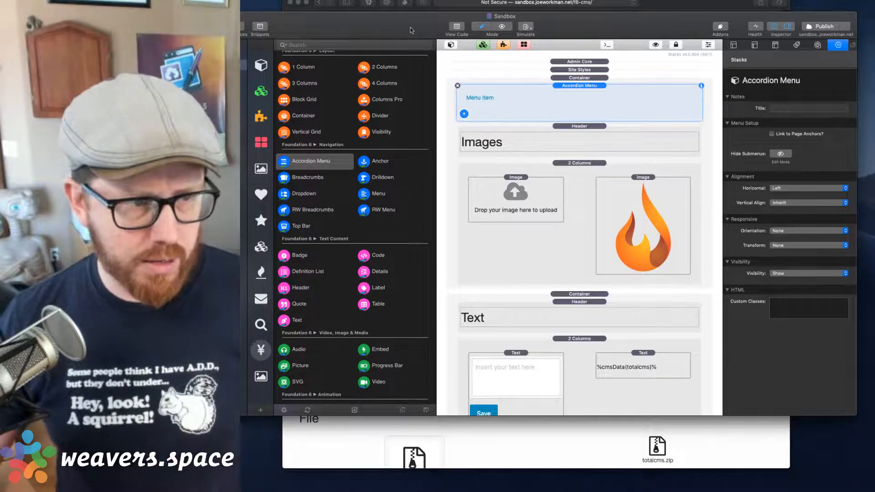
click(490, 94)
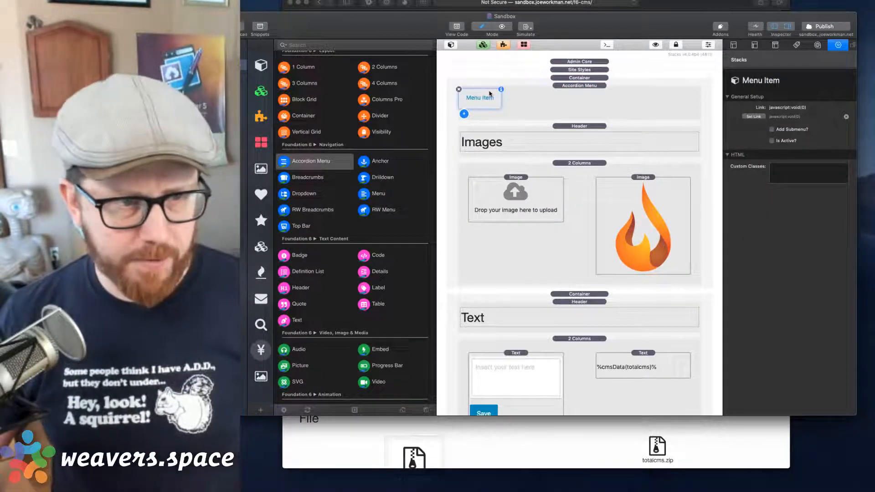
click(532, 94)
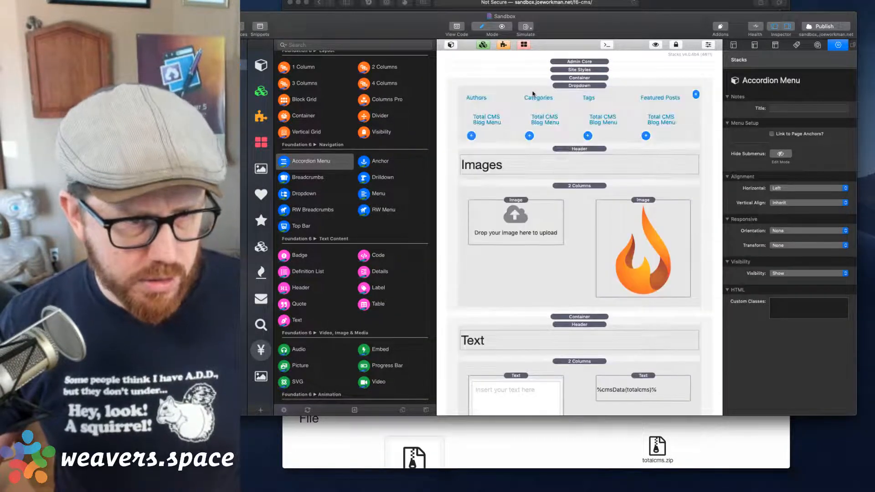
click(527, 94)
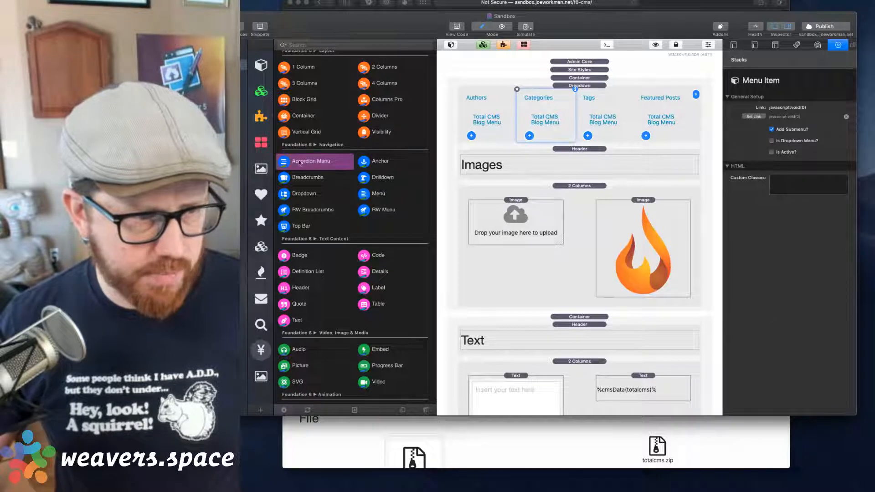
Step: Add an Accordion Menu stack above the Dropdown and move the Authors, Categories, Tags and Featured Posts items into it
drag(300, 163, 581, 86)
click(481, 138)
shift+click(547, 135)
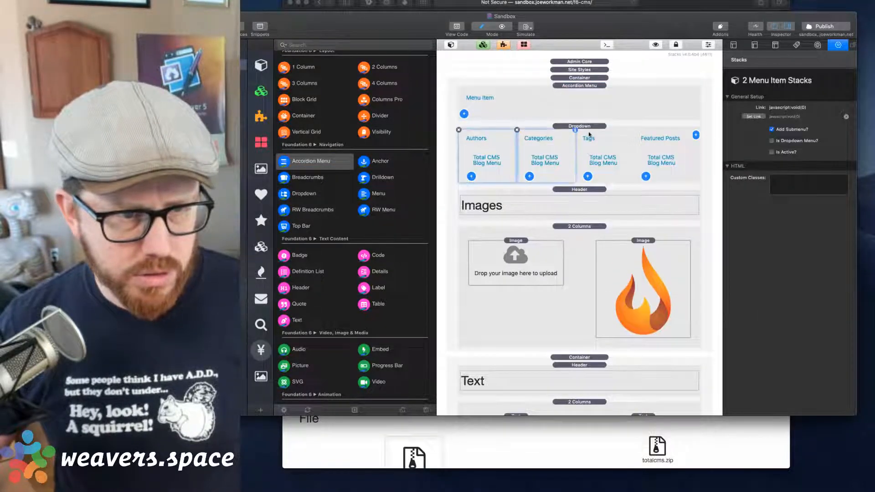
shift+click(606, 134)
shift+click(651, 133)
drag(652, 133, 484, 98)
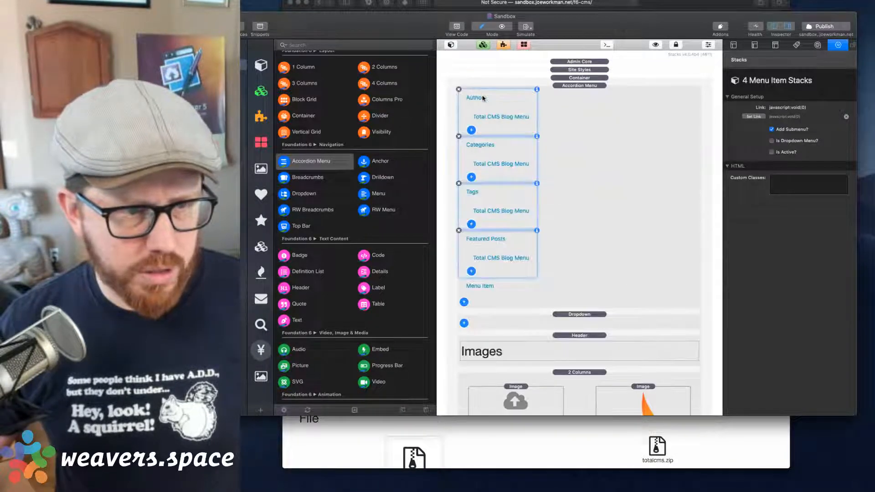
Step: Delete the placeholder Menu Item from the Accordion Menu and the emptied Dropdown stack below it
click(489, 286)
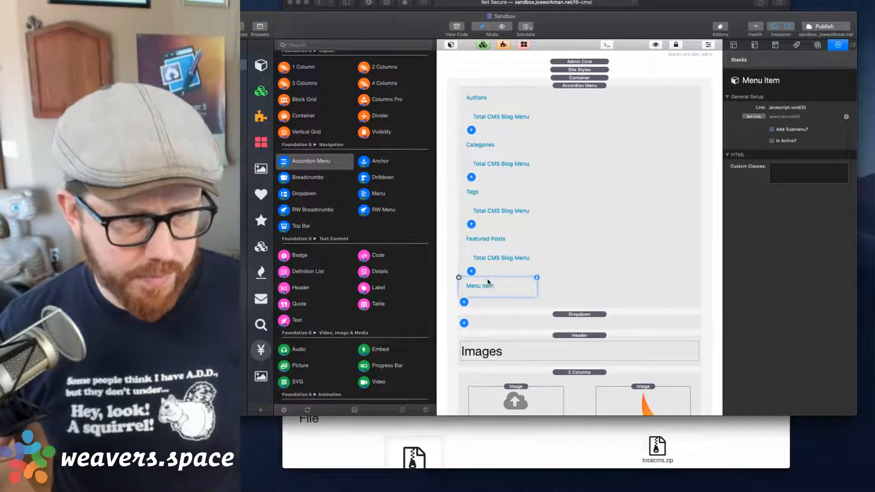
key(Delete)
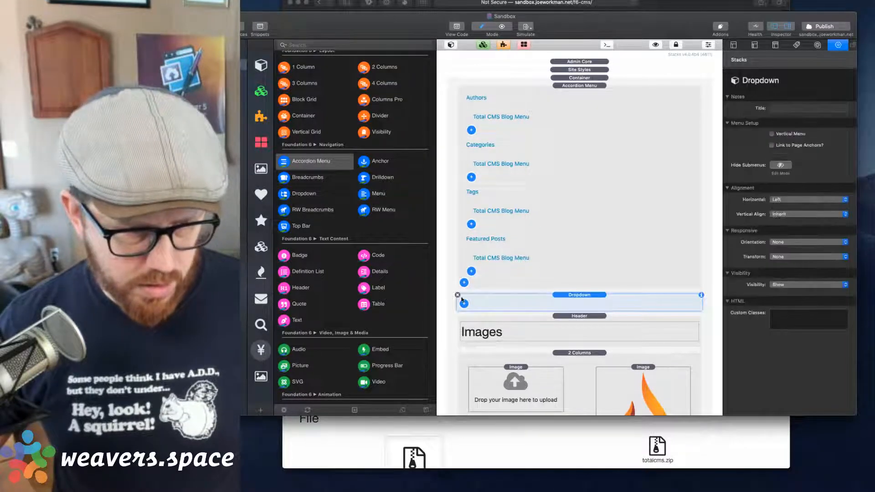
click(458, 295)
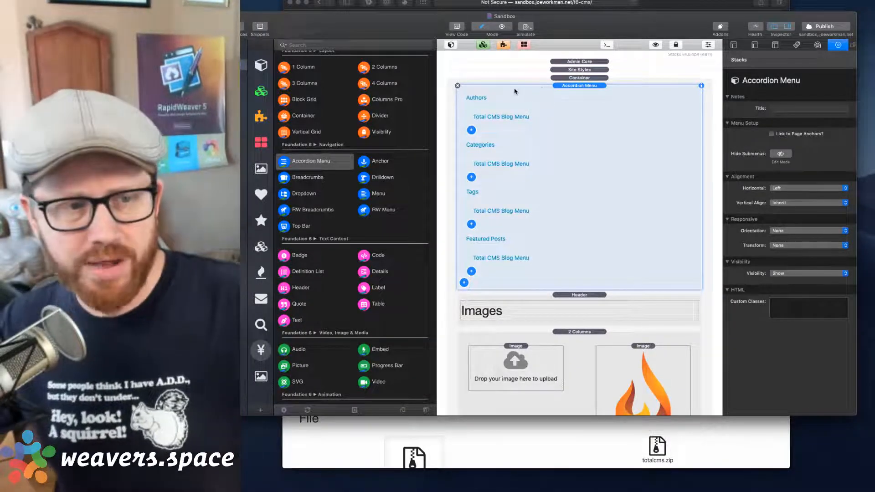
Step: Review the blog menu stacks inside the Accordion Menu, publish the page and reload the live version in the browser
click(507, 117)
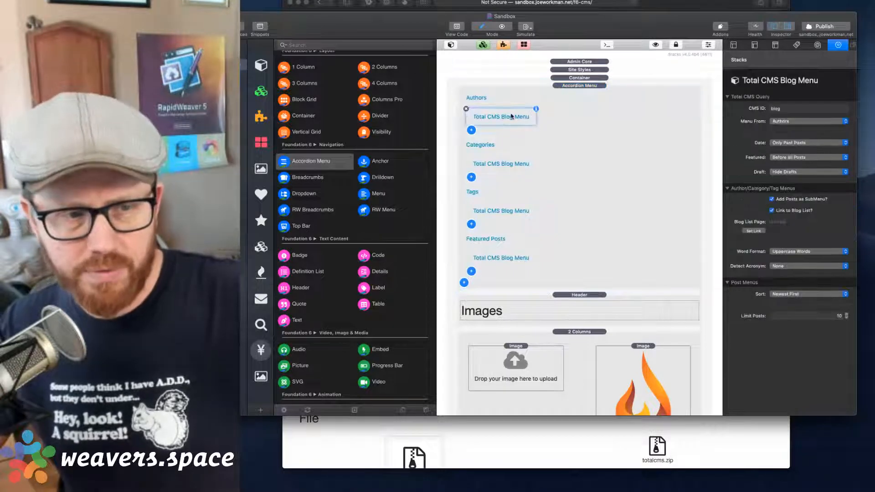
click(498, 142)
click(494, 188)
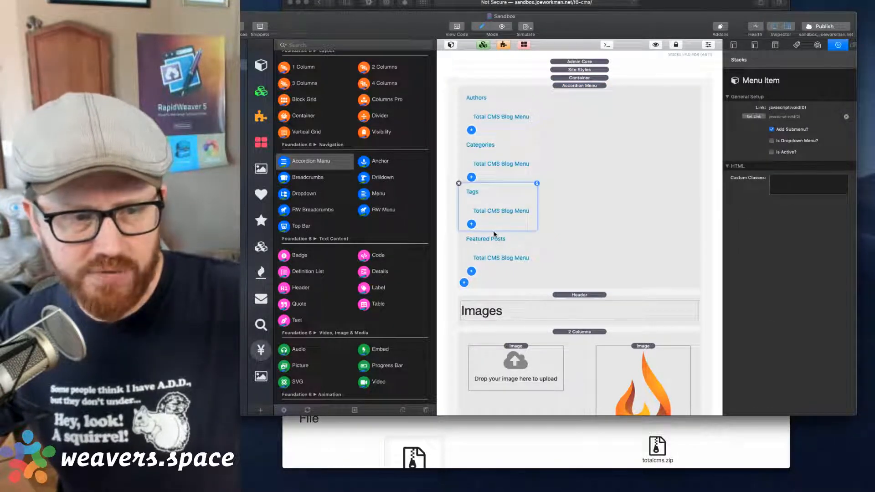
click(494, 234)
click(496, 259)
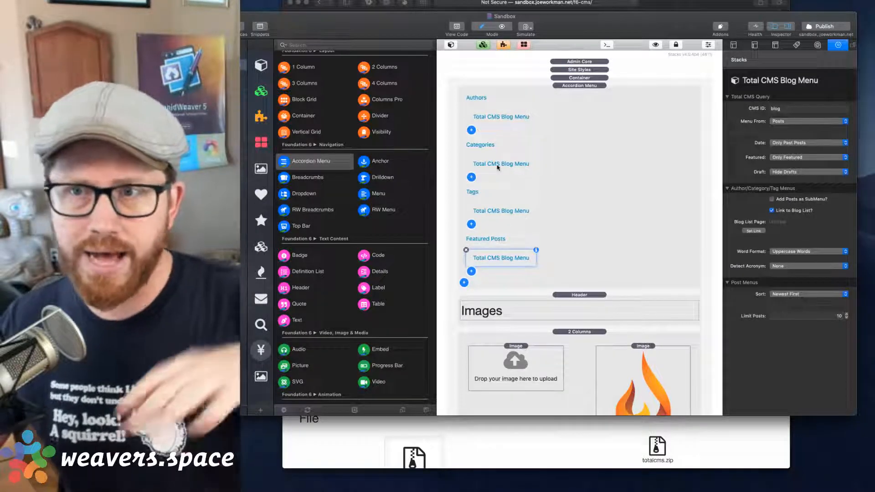
click(568, 85)
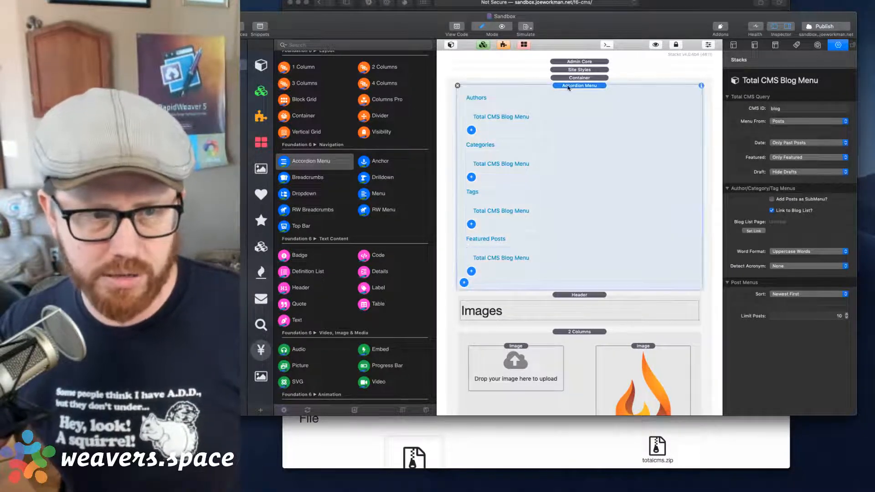
click(815, 27)
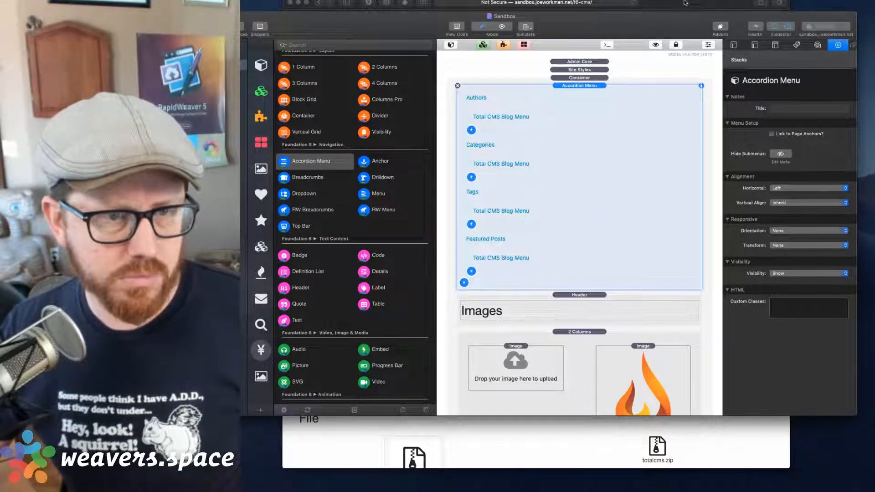
click(683, 2)
key(super+r)
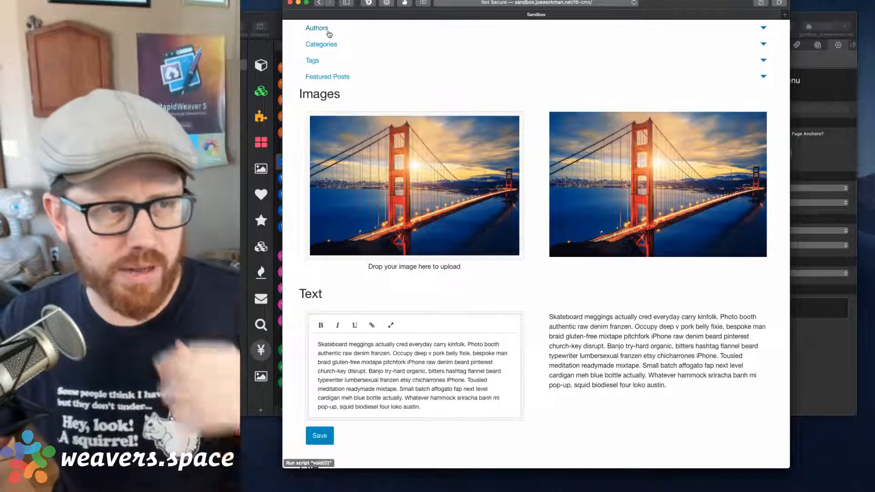
Step: Expand Authors in the live accordion, examine the posts nested under the first two authors, and collapse everything again
click(328, 32)
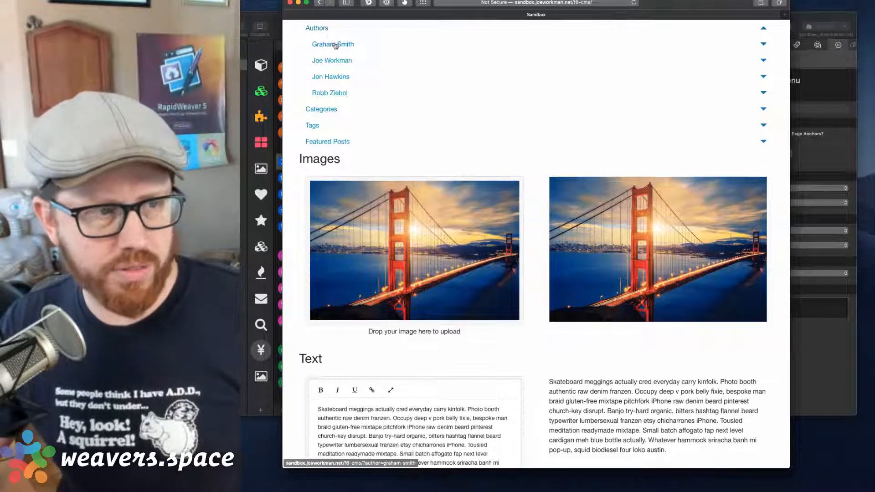
click(334, 45)
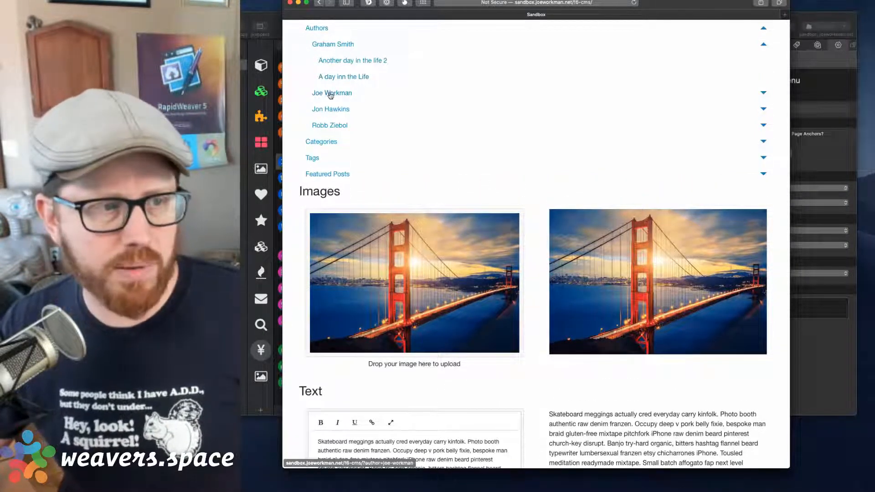
click(331, 94)
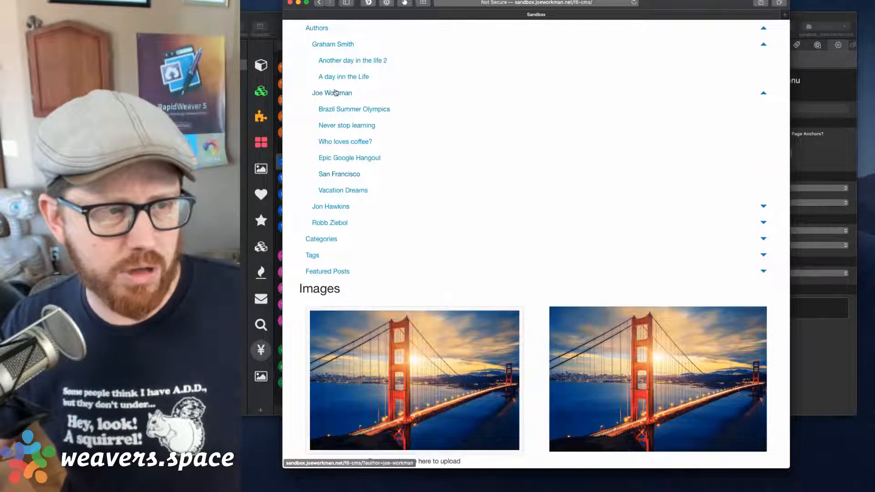
click(336, 93)
click(333, 44)
click(320, 28)
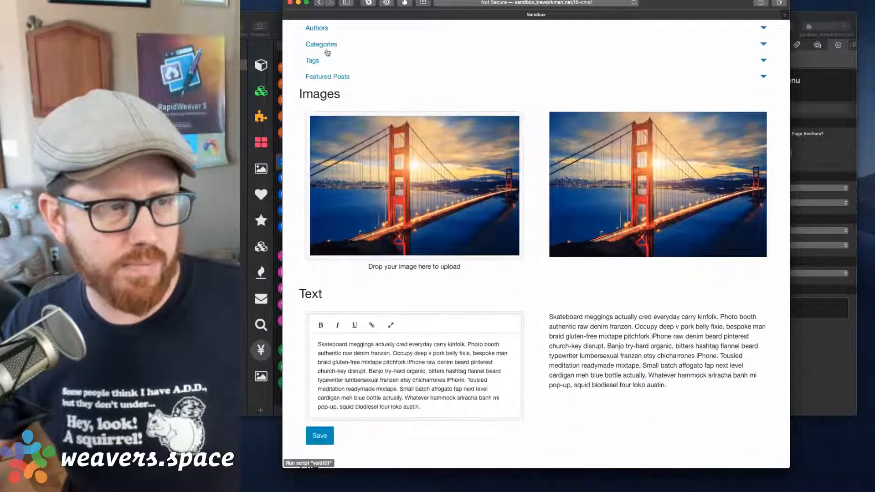
Step: Expand Tags in the live accordion, examine the posts nested under Beach, and collapse both levels
click(313, 61)
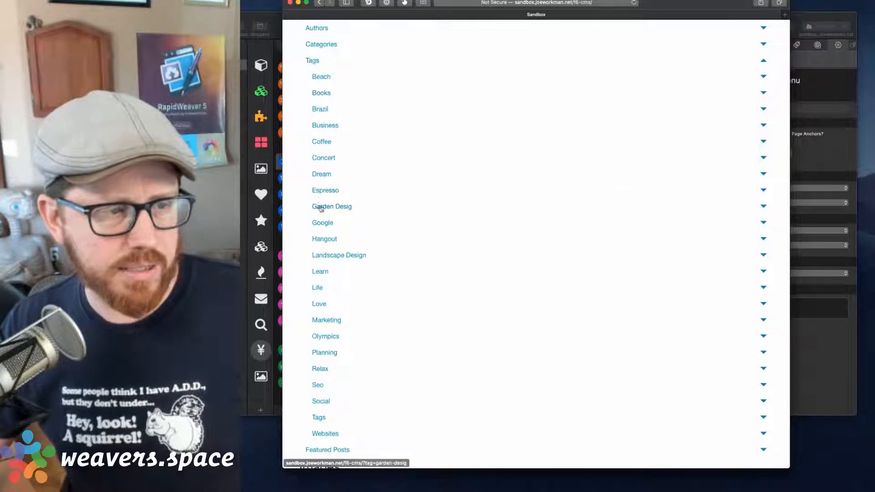
click(322, 78)
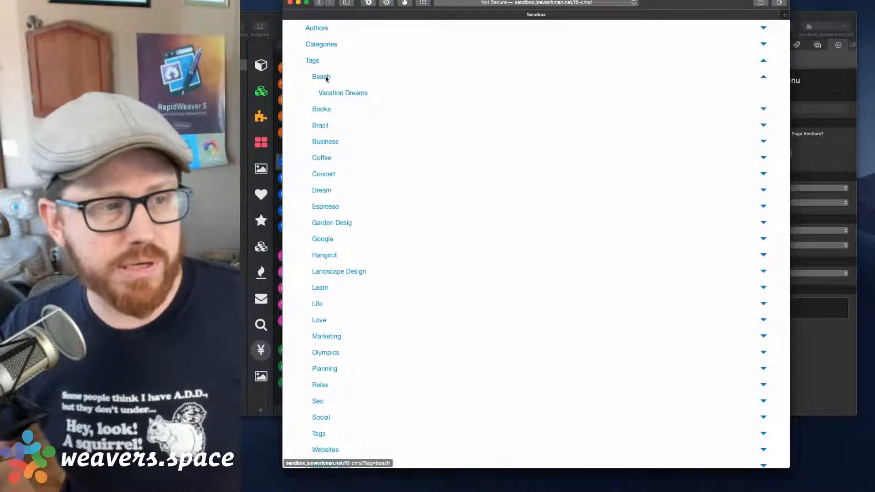
click(323, 76)
click(310, 60)
Step: Expand Categories and 3D Garden Design, open the post "Another day in the life 2", return to the accordion page and collapse Categories
click(318, 47)
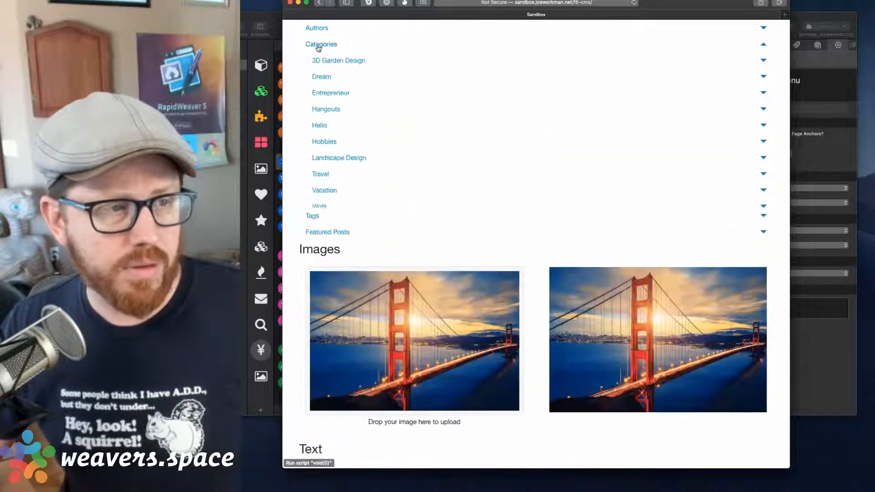
click(327, 61)
click(330, 75)
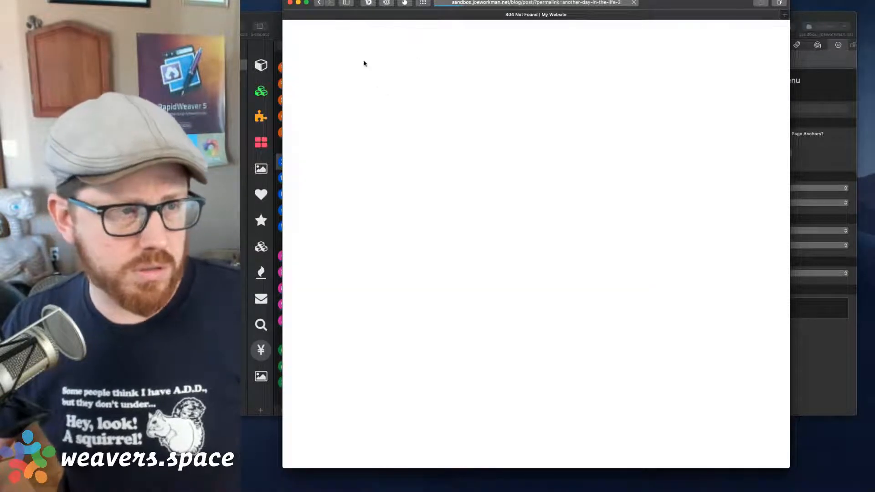
click(320, 3)
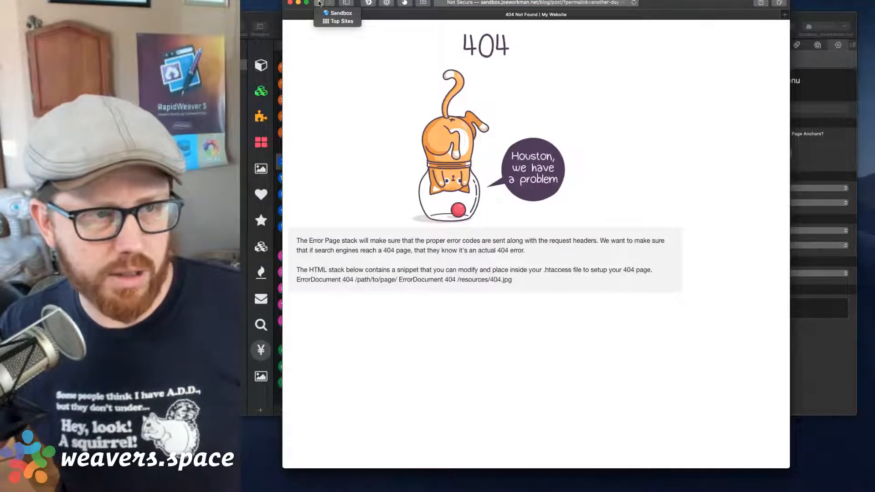
click(319, 3)
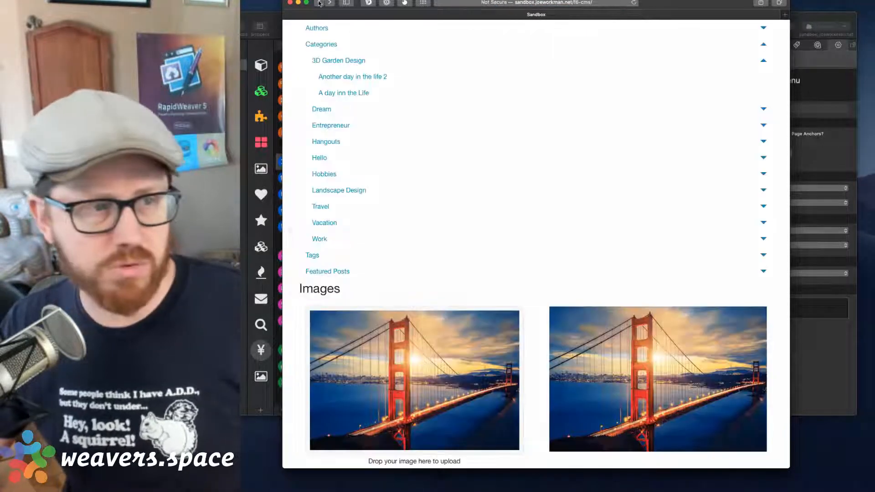
click(321, 44)
click(321, 44)
click(321, 46)
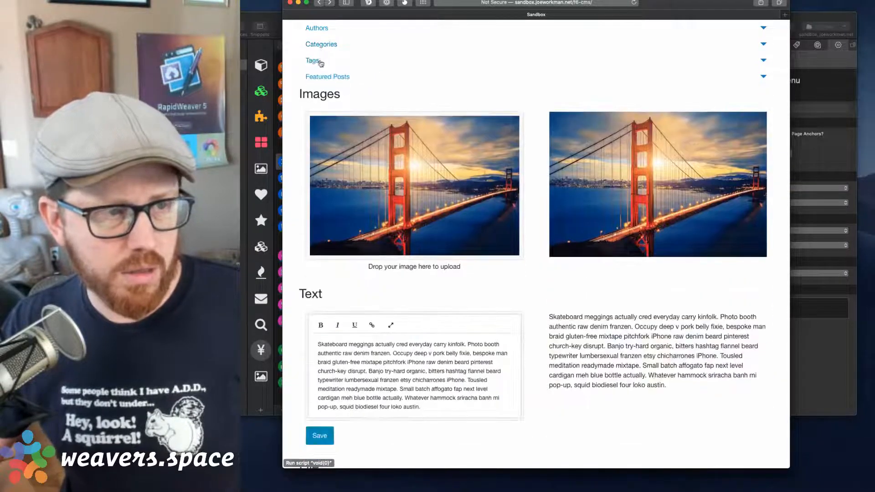
Step: Examine the Featured Posts submenu in the accordion, and expand and collapse the Tags and Categories submenus once more
click(322, 81)
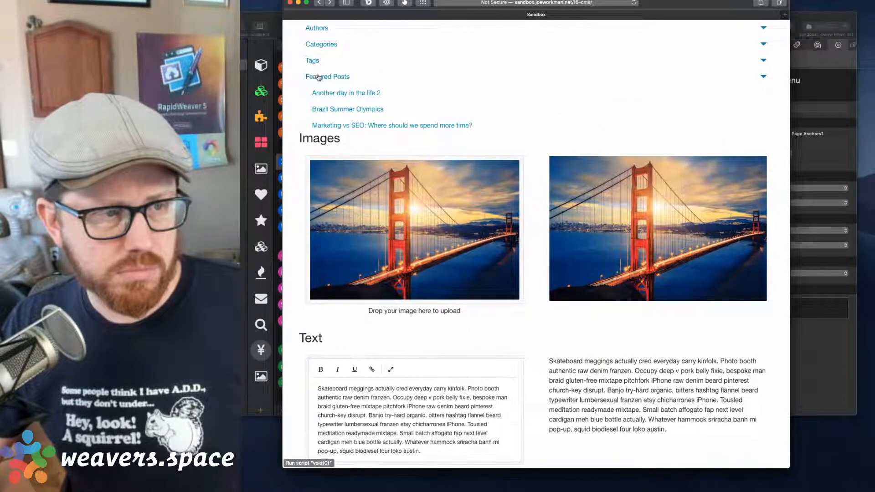
click(318, 73)
click(312, 61)
click(315, 62)
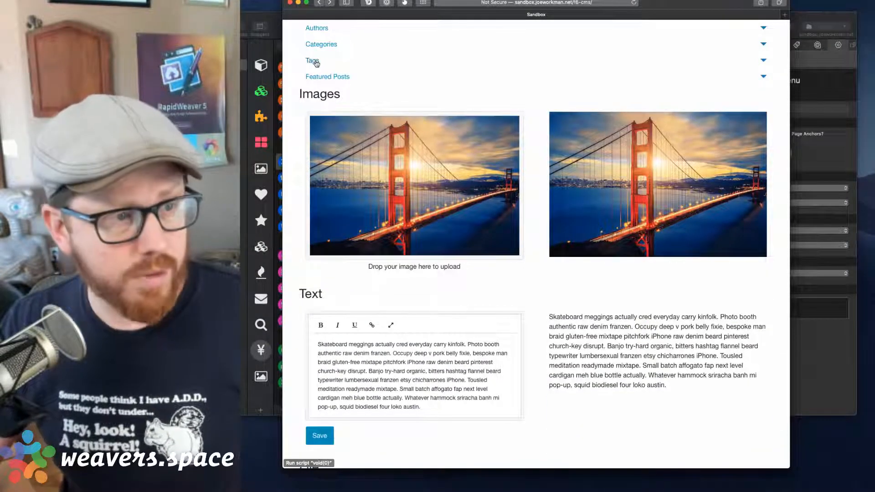
click(315, 61)
click(313, 61)
click(322, 45)
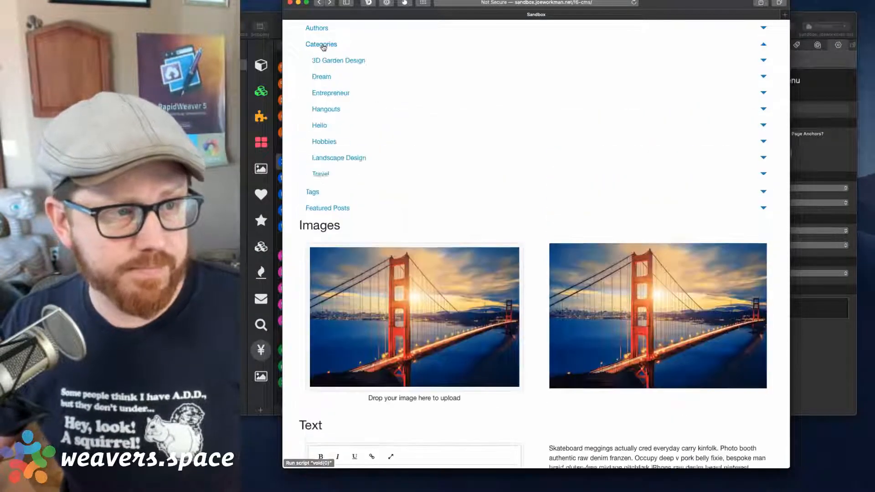
click(322, 45)
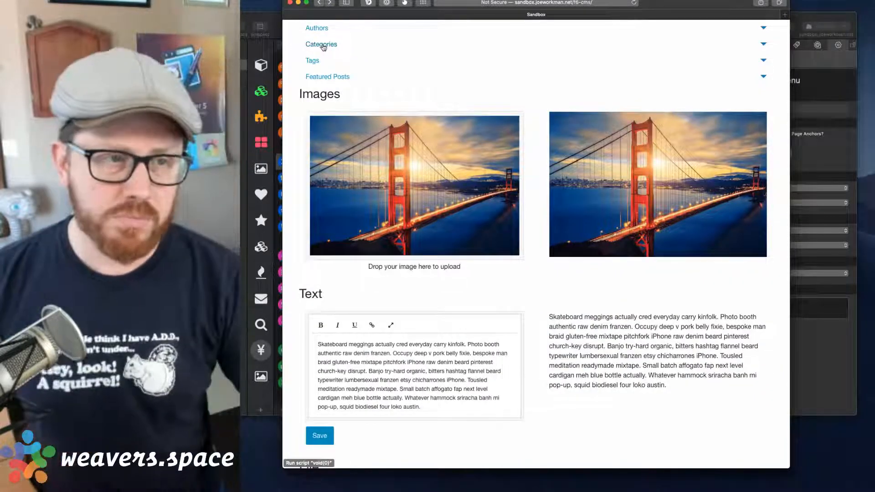
Step: Close the live page and, back in RapidWeaver, add a Menu stack above the Accordion Menu
click(290, 2)
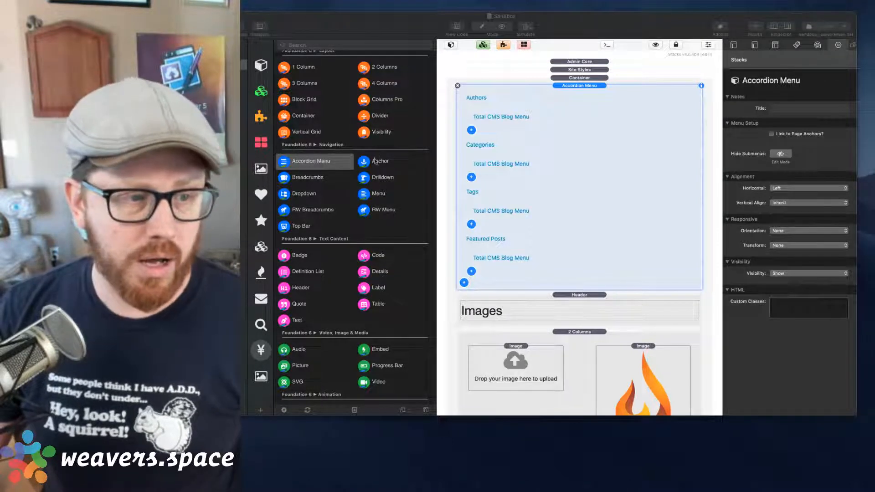
click(374, 177)
click(372, 194)
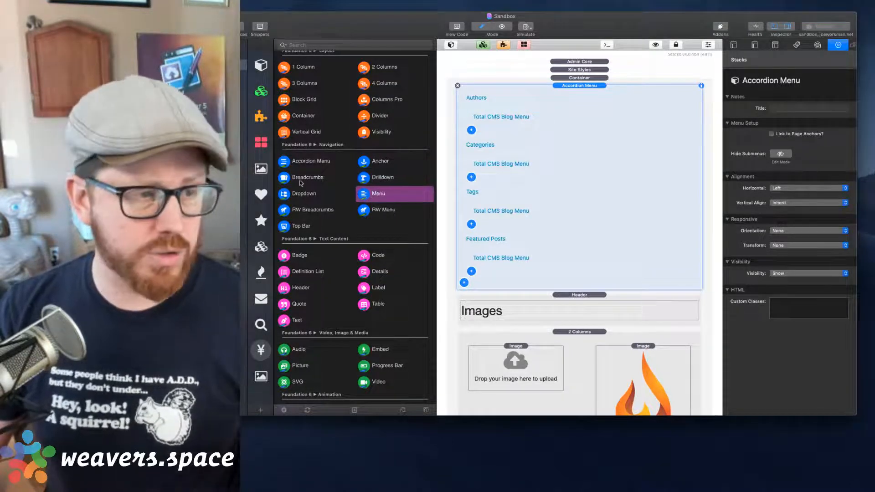
click(300, 163)
click(383, 194)
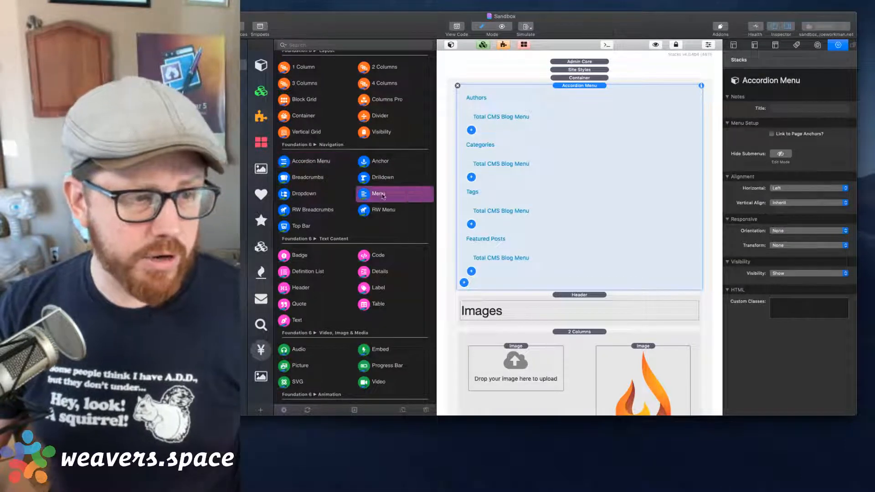
drag(368, 195, 597, 94)
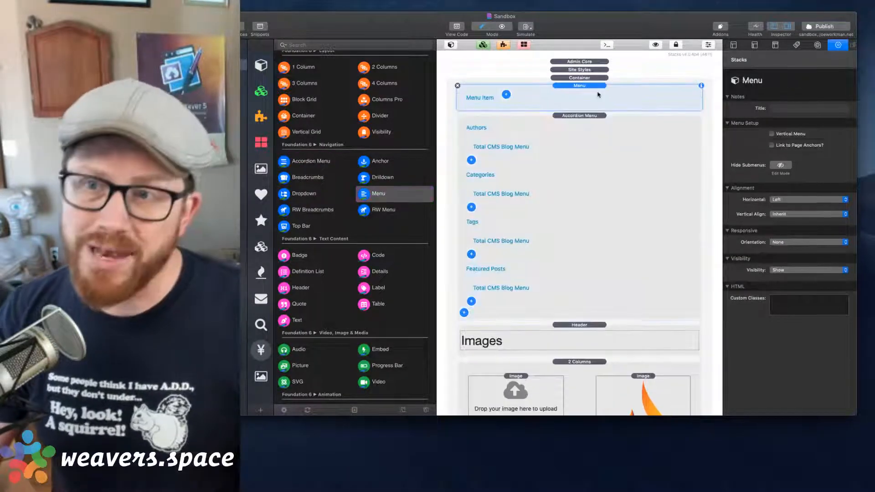
click(512, 119)
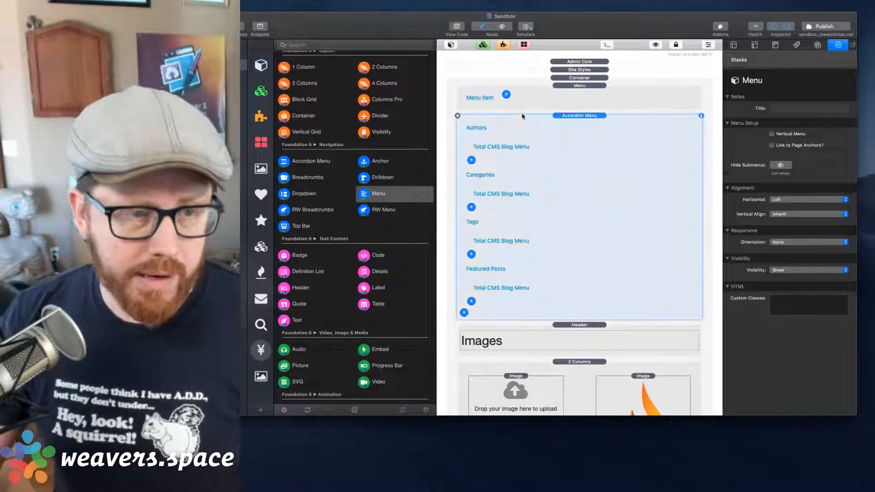
Step: Move the Authors, Categories, Tags and Featured Posts menu items from the Accordion Menu into the Menu stack above it
click(515, 121)
shift+click(504, 172)
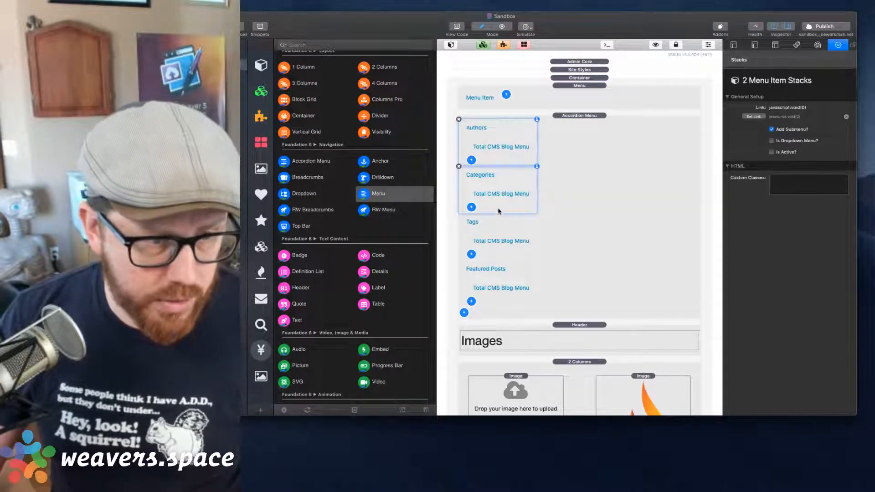
shift+click(499, 223)
shift+click(494, 262)
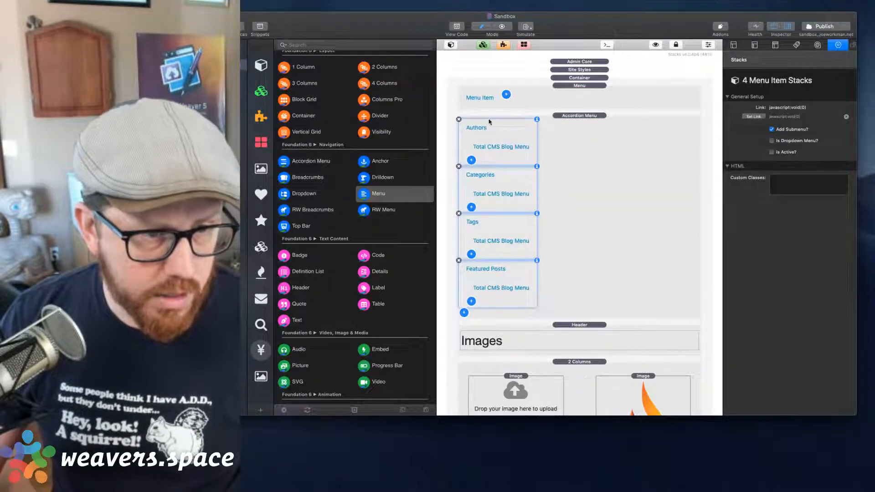
drag(489, 121, 493, 99)
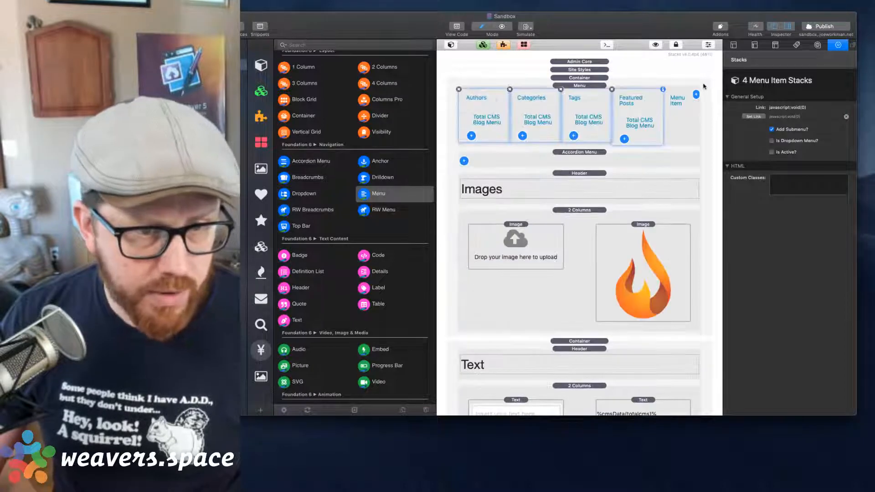
Step: Delete the placeholder Menu Item and the emptied Accordion Menu stack, and select the Menu stack
click(682, 95)
key(Delete)
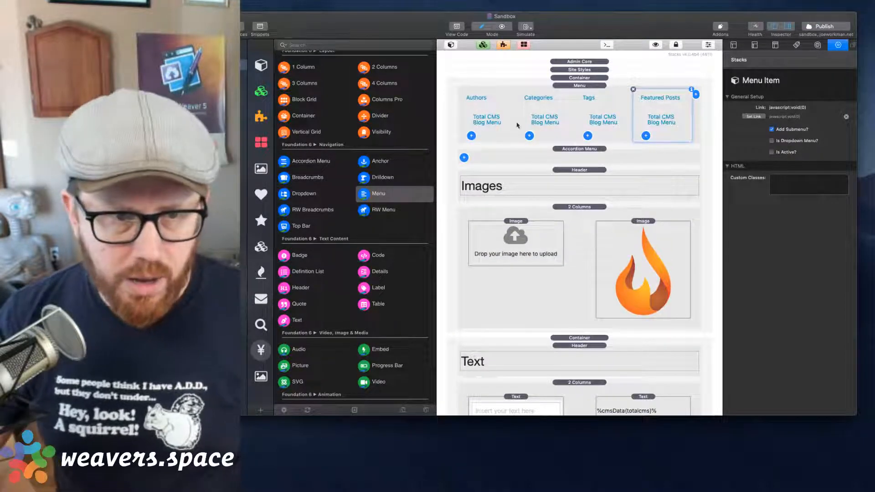
click(547, 155)
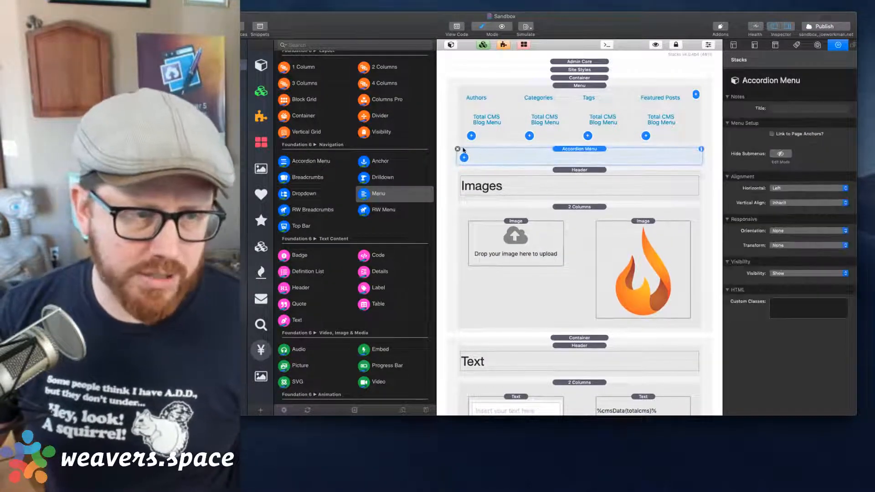
click(457, 149)
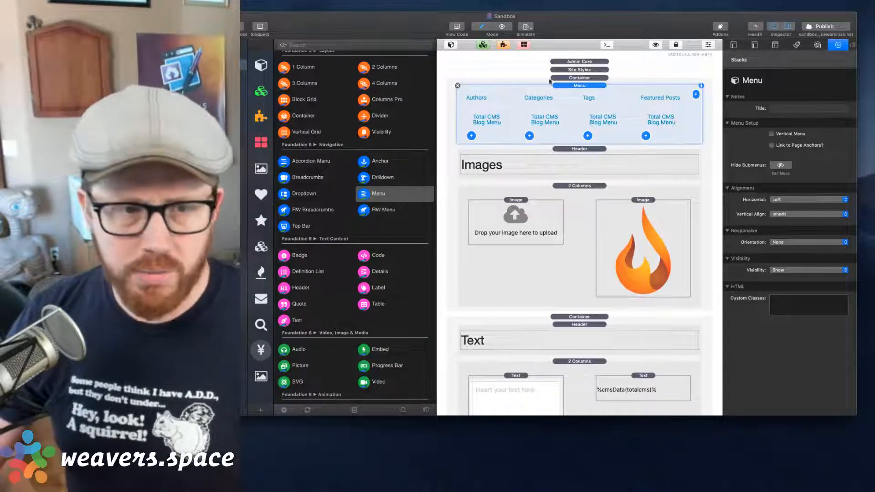
click(565, 87)
click(578, 86)
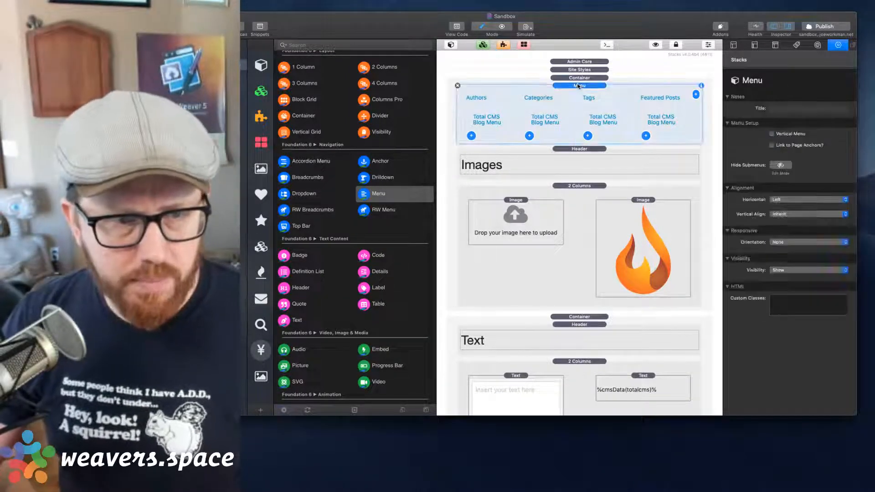
Step: Turn off Add Posts as SubMenu for the Authors, Categories and Tags blog menus
click(482, 116)
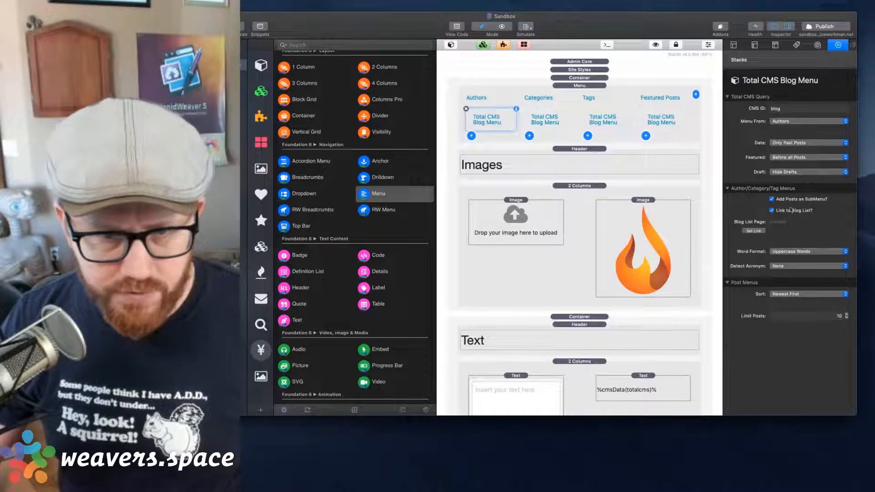
click(559, 116)
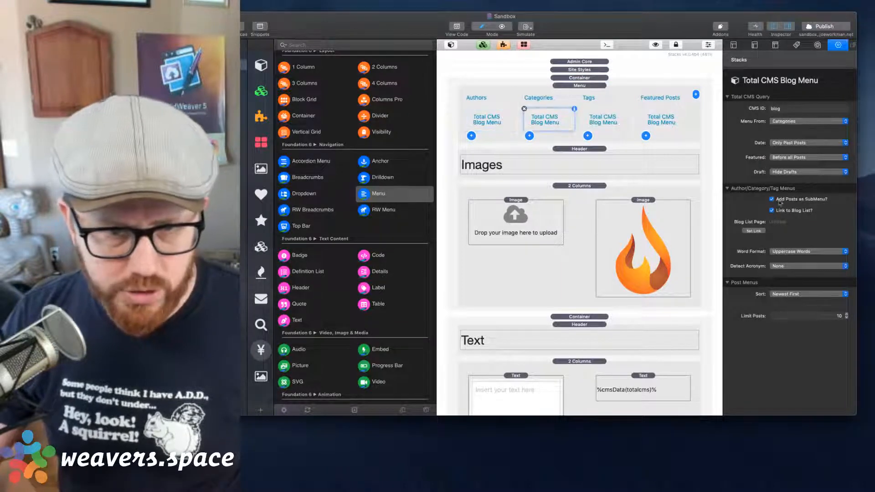
click(606, 119)
click(771, 199)
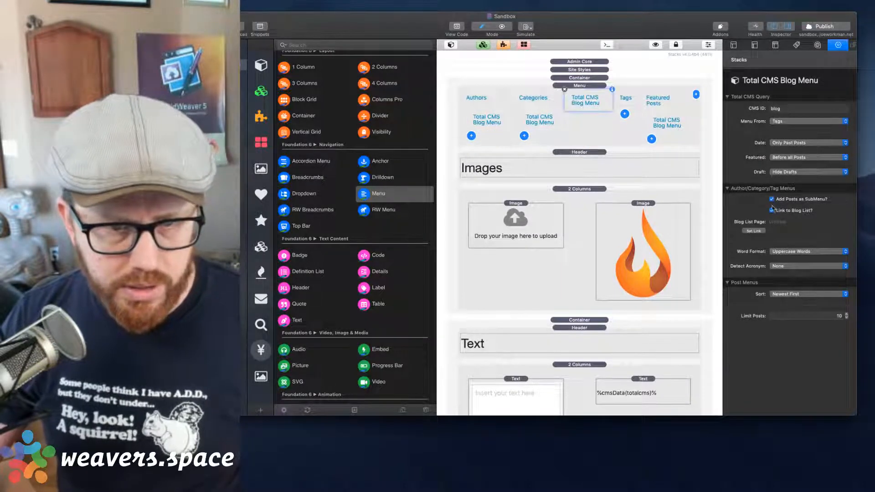
click(771, 199)
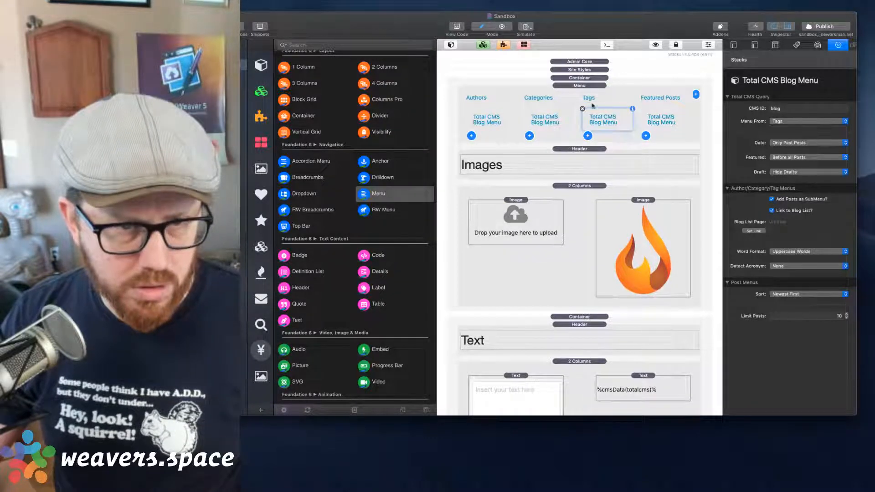
Step: Check the settings of the Featured Posts and Authors blog menus and of the Menu stack containing them
click(664, 93)
click(669, 125)
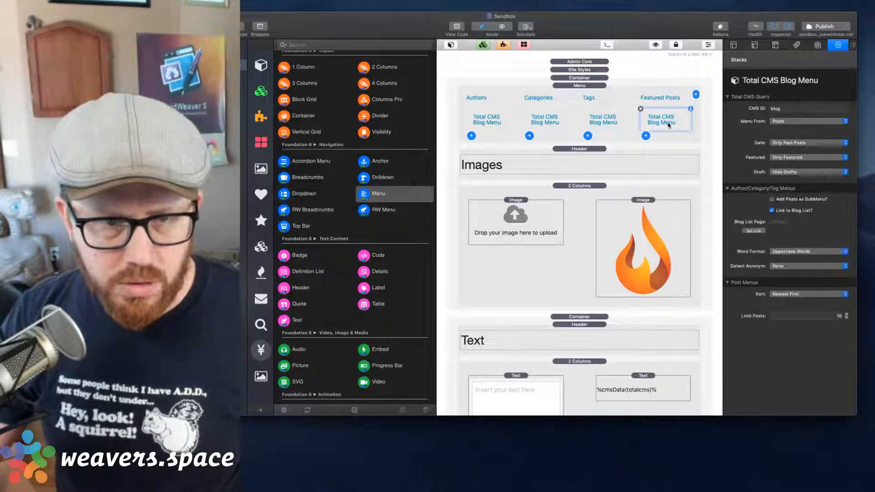
click(662, 103)
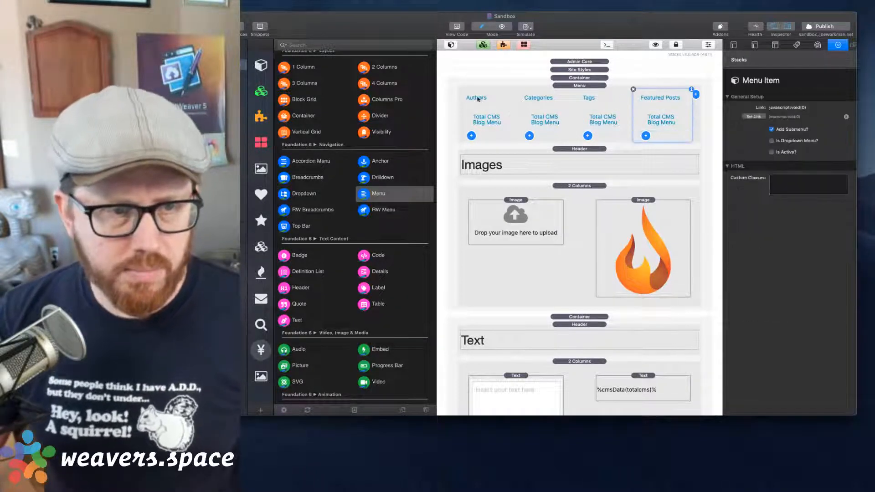
click(585, 85)
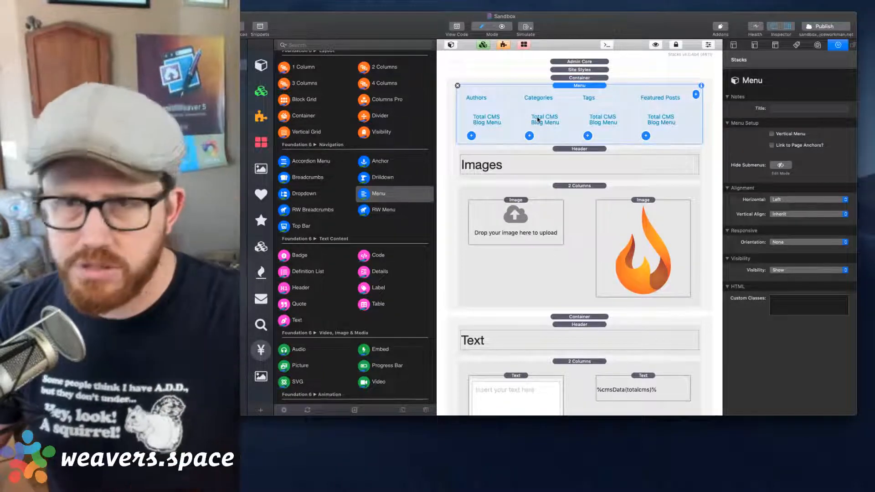
click(487, 119)
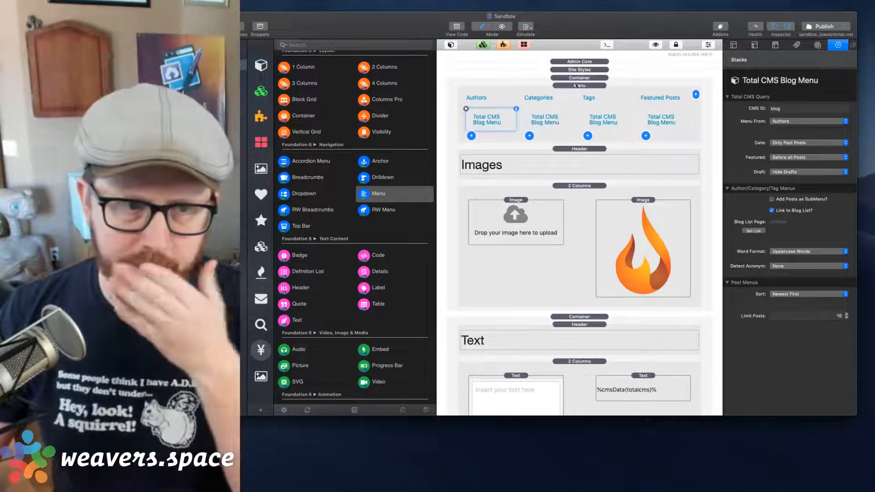
click(583, 88)
click(576, 86)
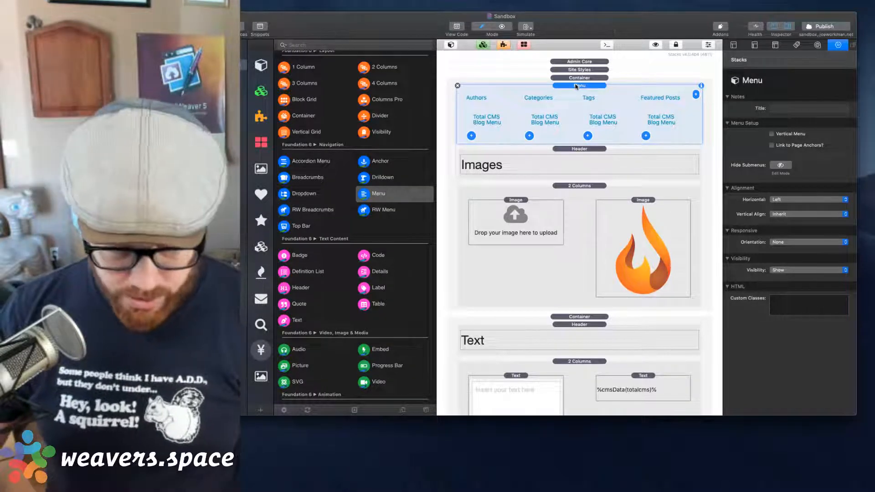
Step: Publish the page and load the live /f6-cms/ page in Safari to view the horizontal menu
click(820, 26)
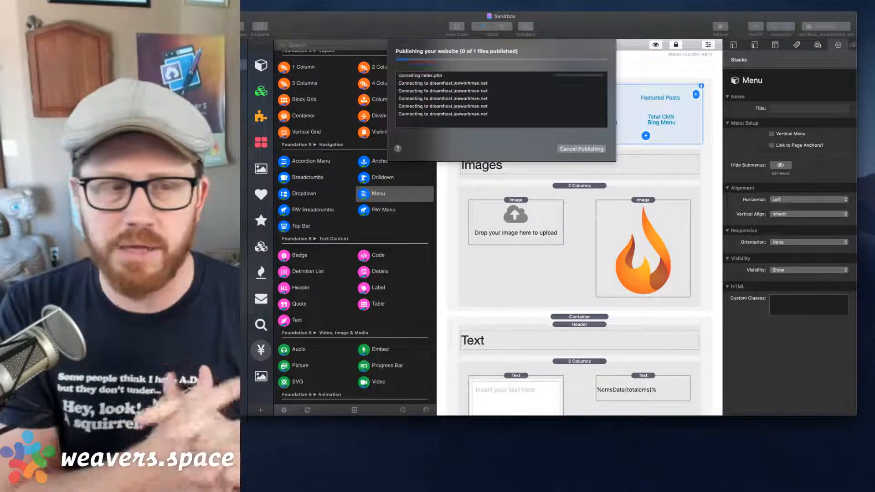
key(Return)
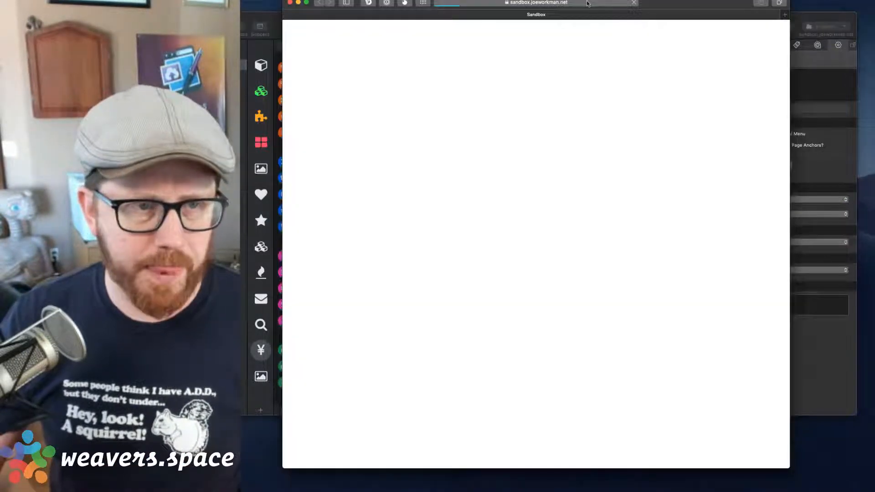
click(575, 6)
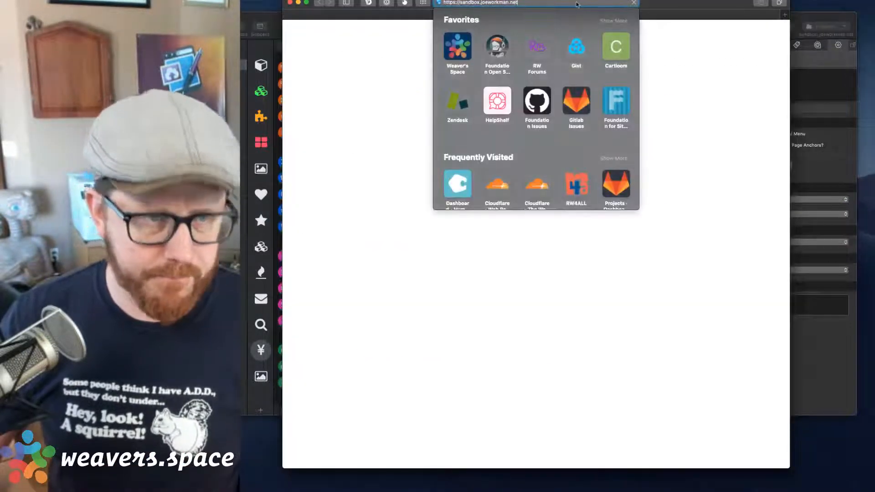
text(/?asdf)
key(Return)
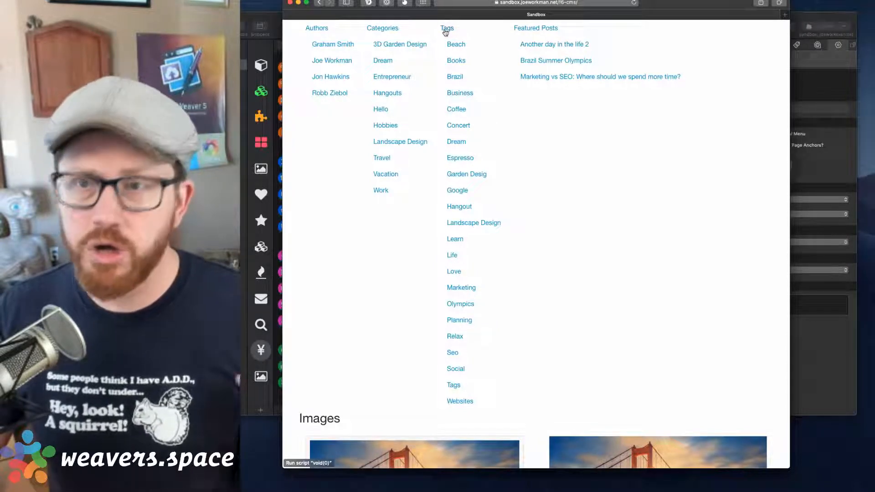
Step: Switch back to RapidWeaver, set the Menu stack to Vertical Menu and republish the page
click(805, 17)
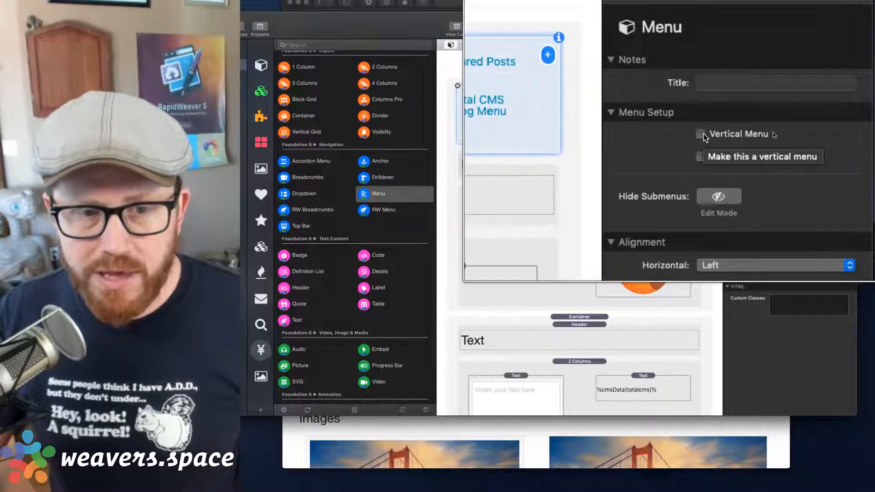
click(701, 134)
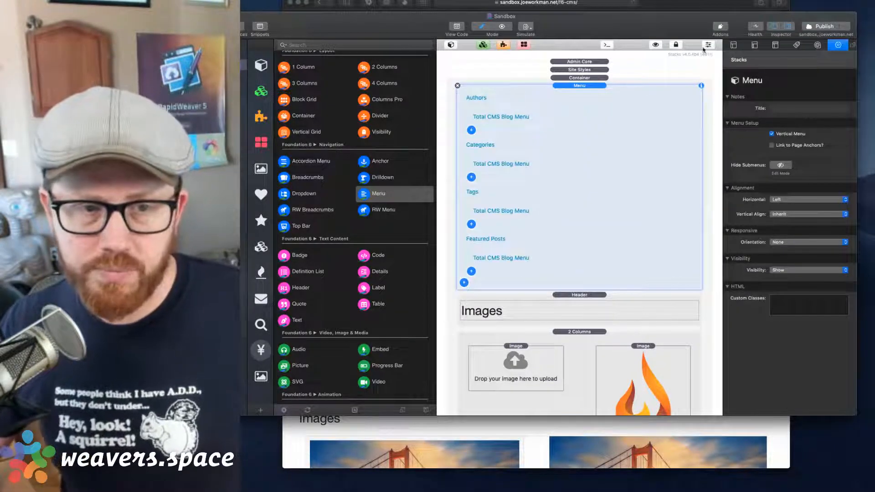
click(812, 27)
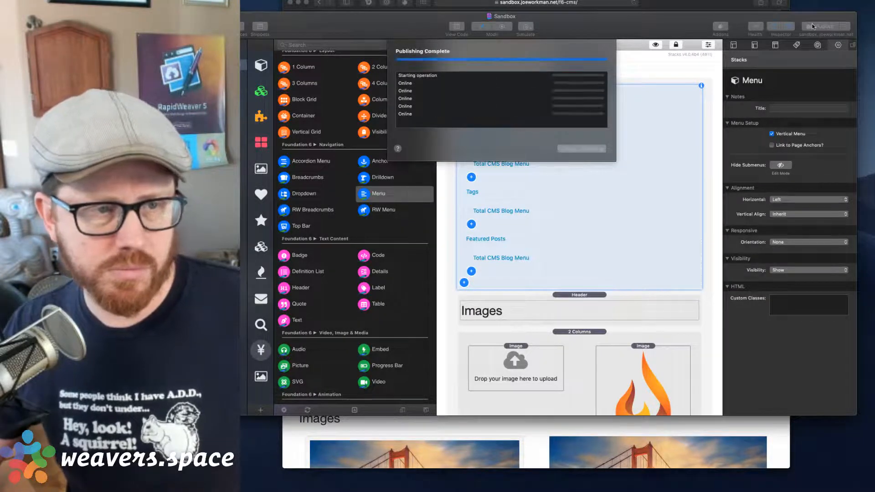
Step: Return to Safari and examine the live vertical menu from Authors through Featured Posts
click(690, 2)
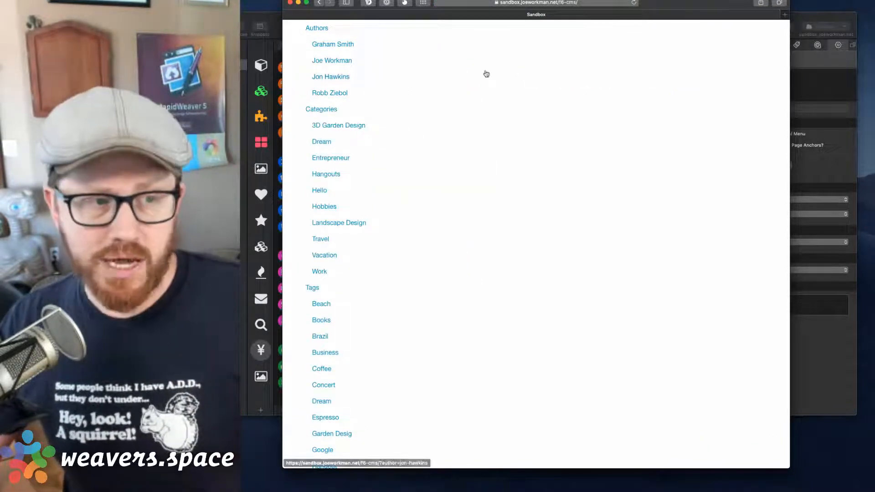
scroll(382, 184, down, 10)
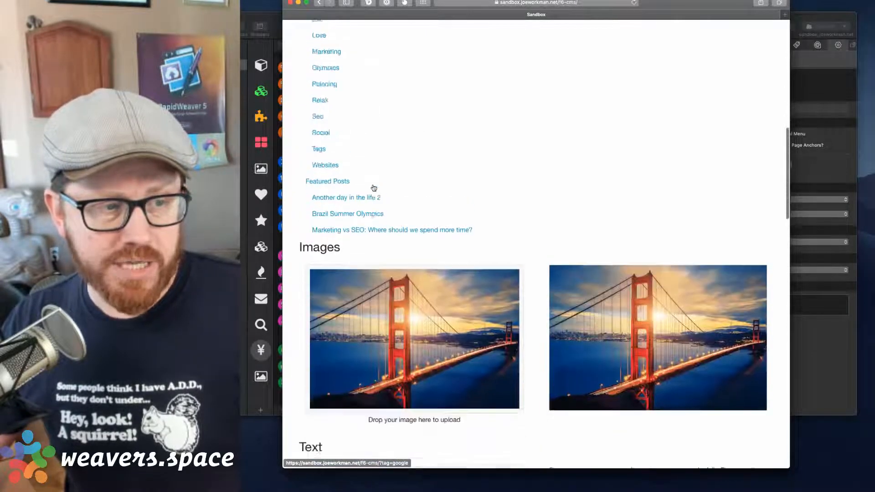
scroll(360, 141, up, 10)
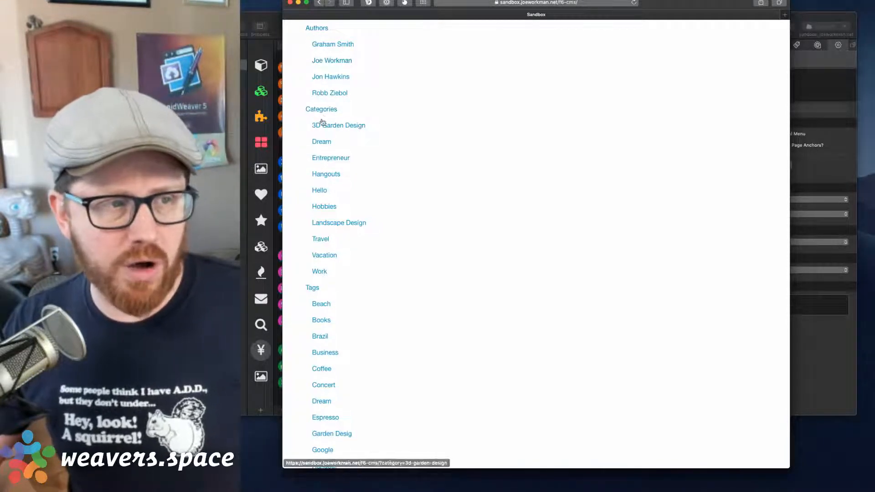
Step: Review the Authors, Categories and Tags lists of the published menu, and return to the Sandbox project in RapidWeaver
scroll(315, 287, down, 8)
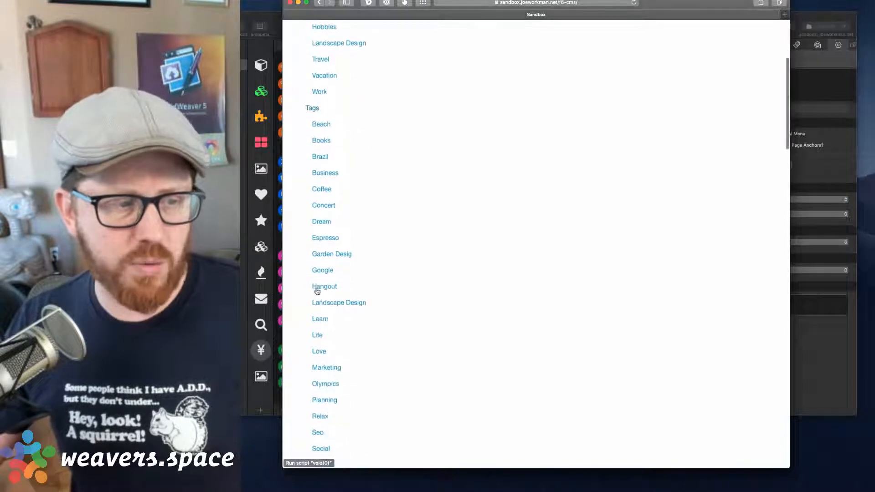
scroll(347, 356, up, 7)
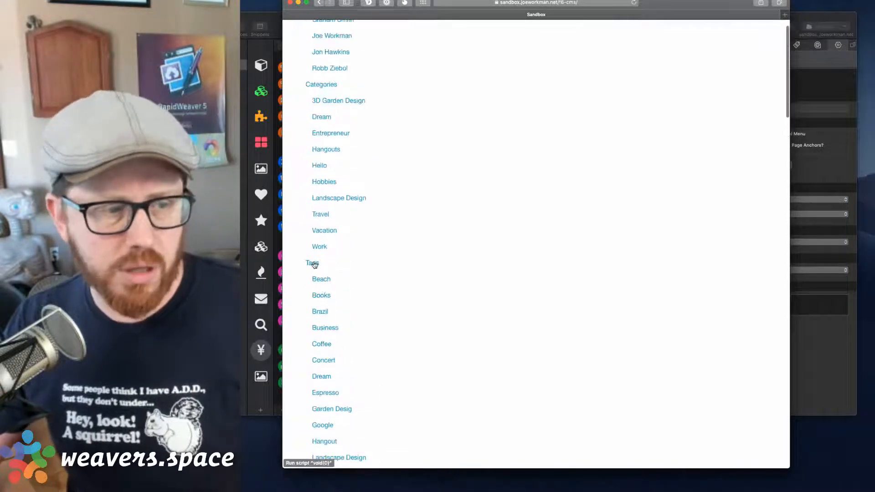
click(261, 27)
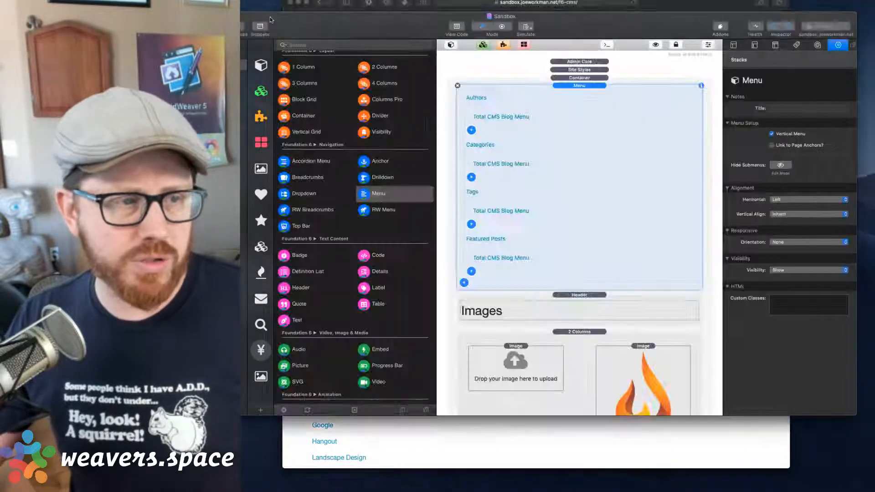
Step: Add a menu heading labelled "Authors" below the Featured Posts item, and remove that heading again
click(497, 96)
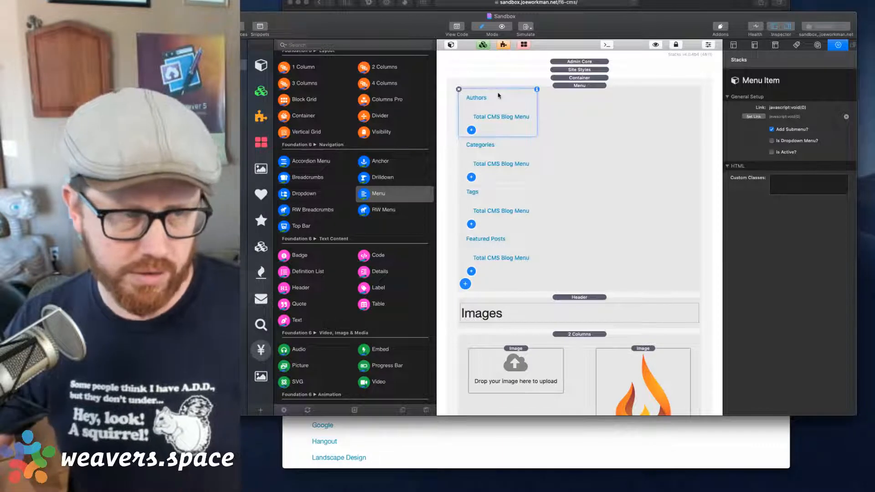
click(464, 284)
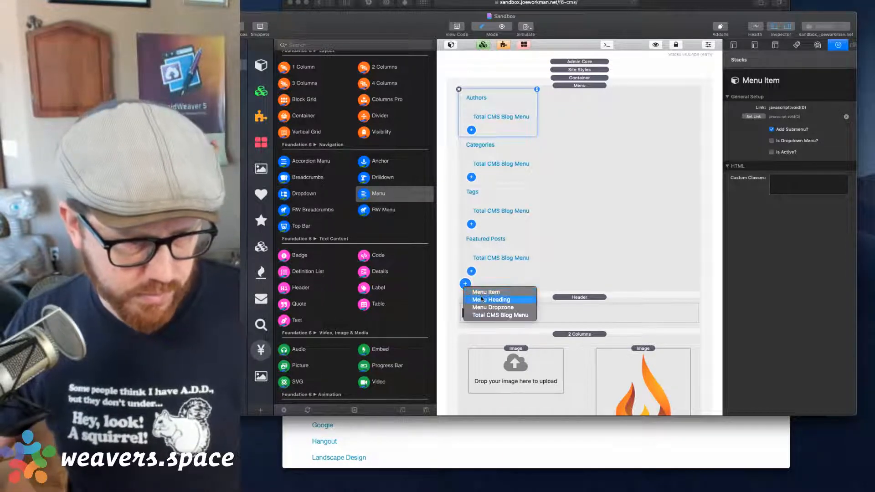
click(482, 299)
double_click(488, 285)
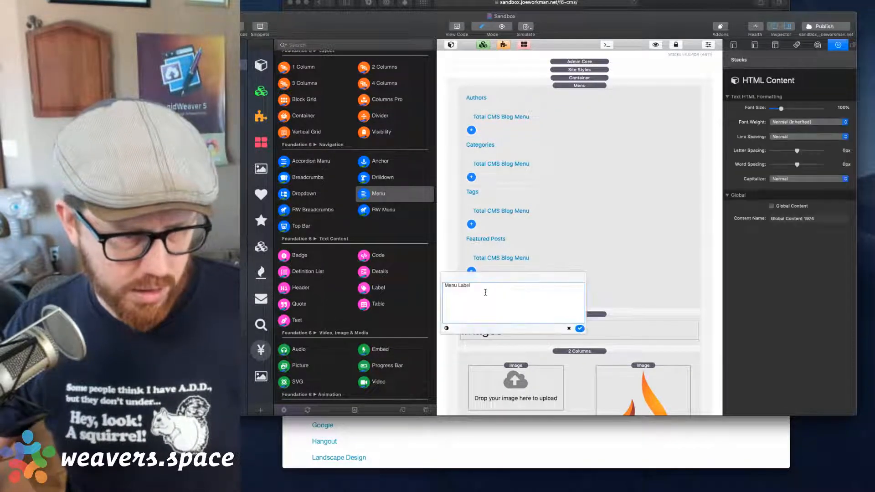
text(Authors)
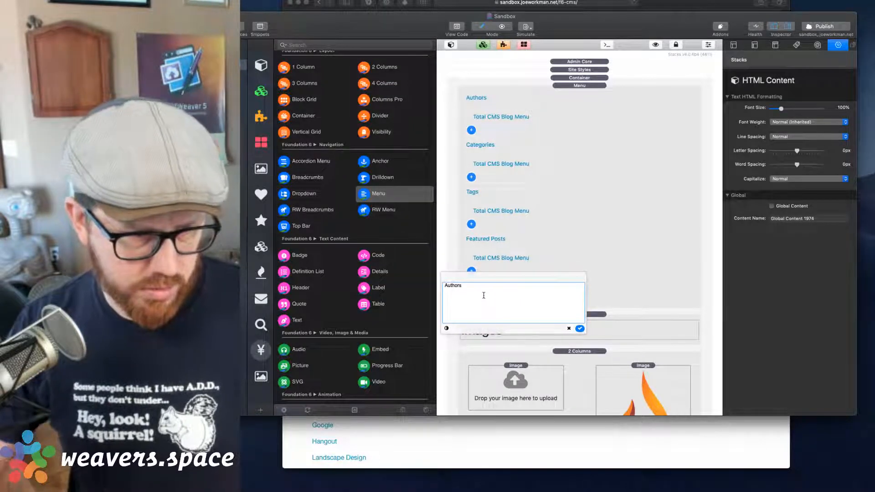
click(580, 329)
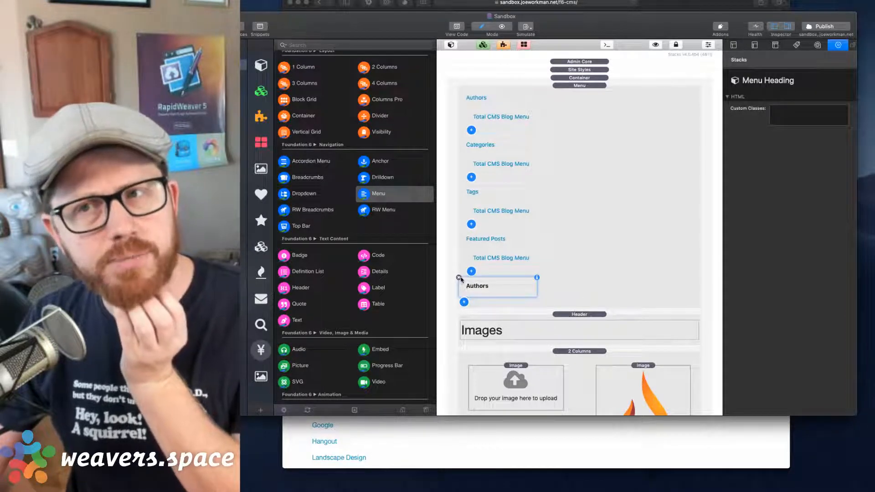
click(459, 278)
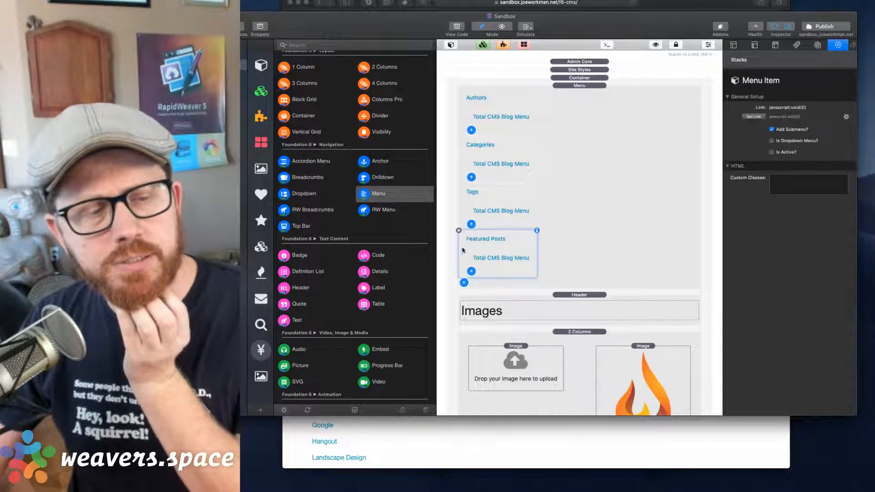
Step: Switch to the browser to review the published Authors, Categories and Tags lists, and close the preview window
click(493, 95)
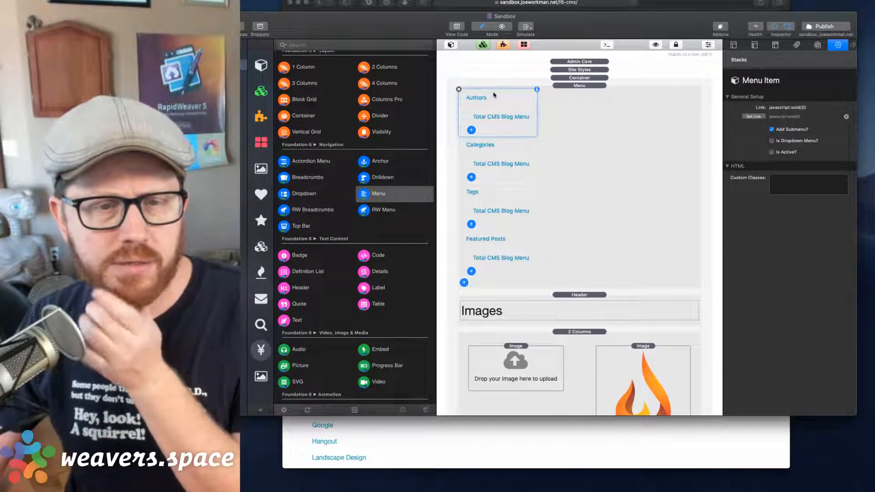
key(super+Tab)
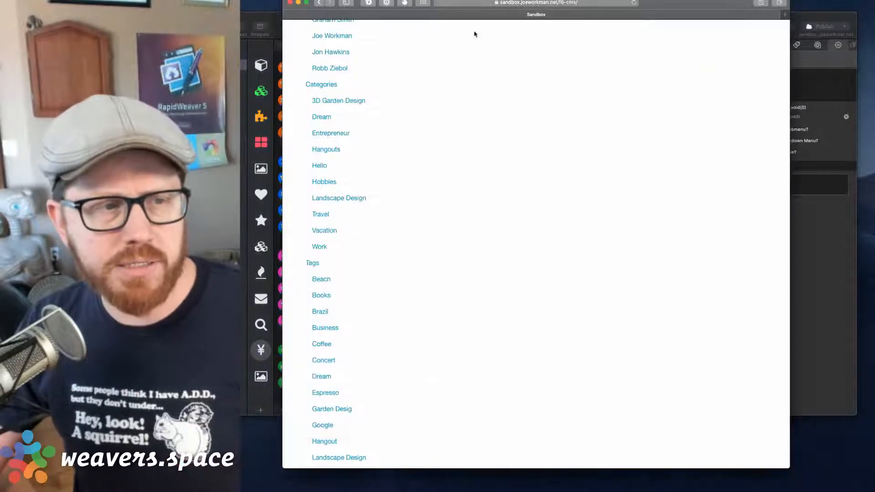
scroll(351, 97, up, 2)
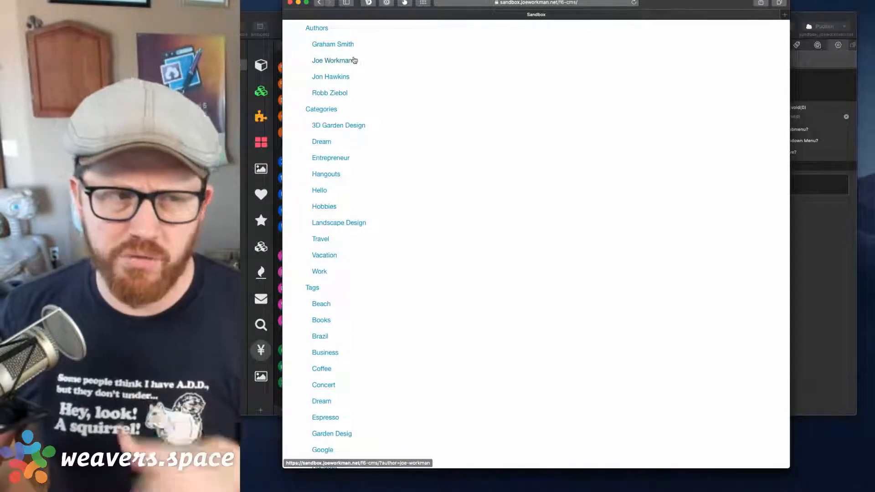
scroll(419, 285, down, 10)
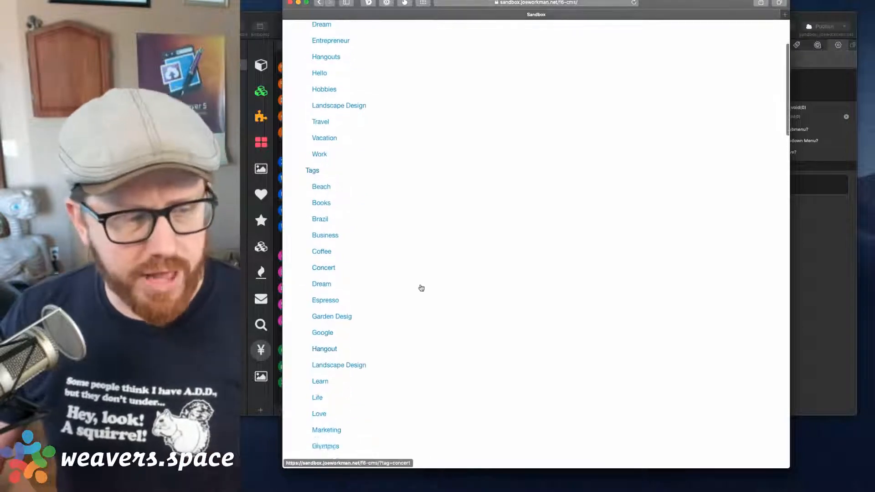
scroll(375, 191, up, 10)
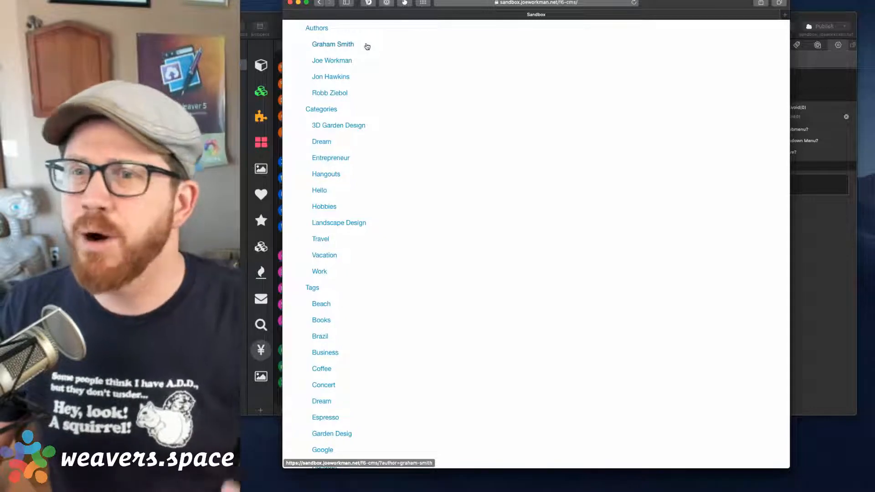
scroll(343, 72, down, 5)
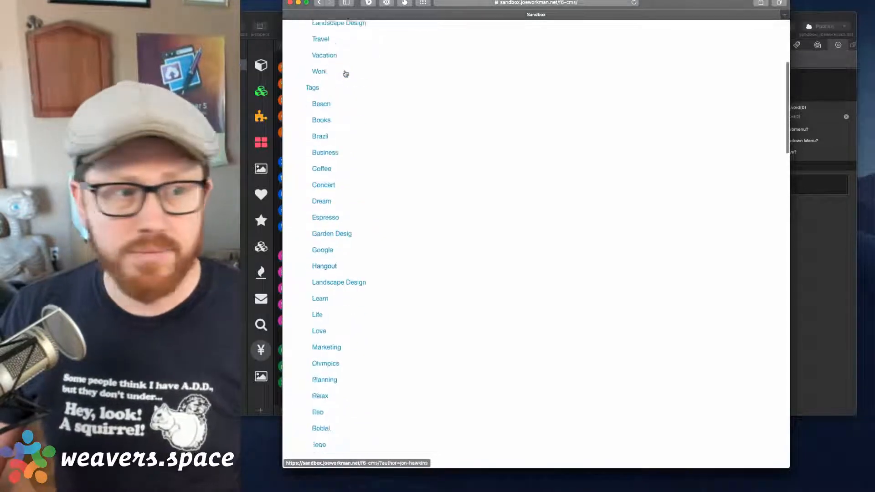
scroll(345, 74, up, 5)
click(290, 2)
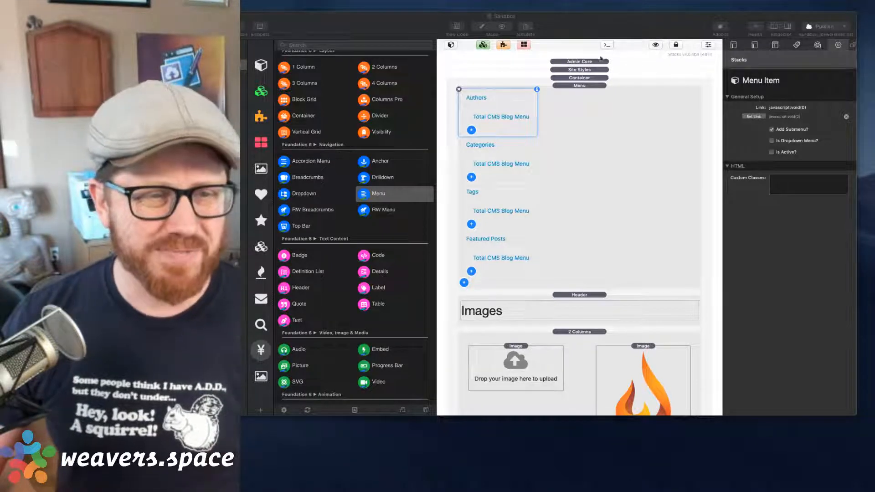
Step: Delete the whole Menu stack above the Images header
click(586, 87)
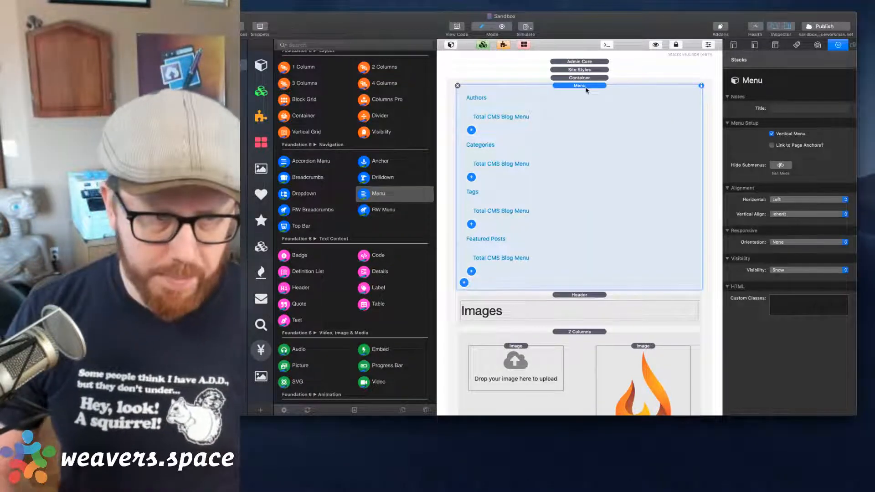
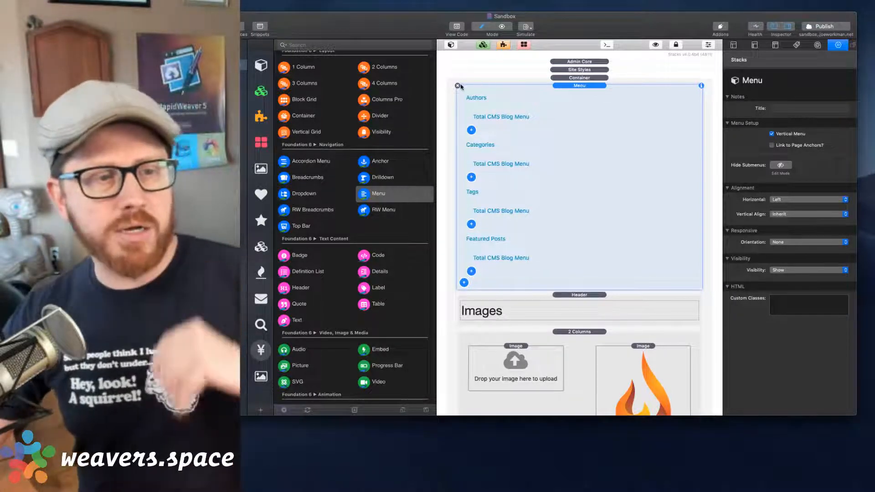
click(457, 85)
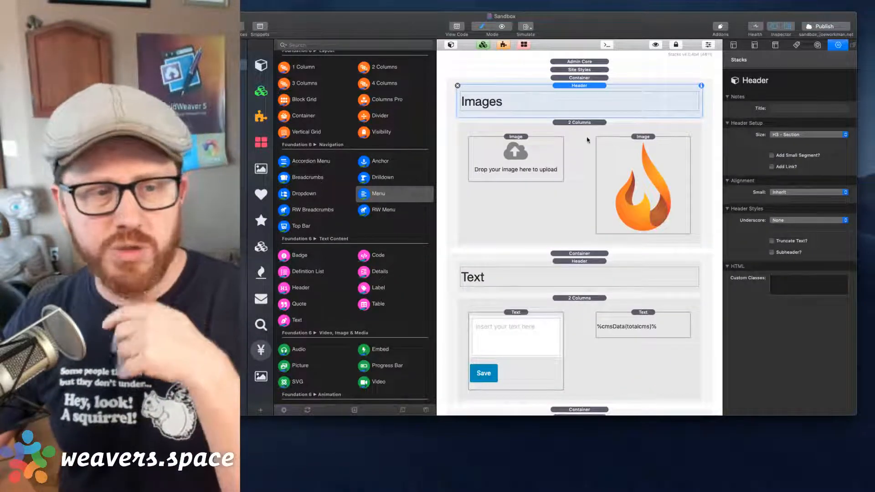
Step: Examine the Image Setup and Image Styles settings of the flame Image stack in the Images section
scroll(587, 132, down, 3)
click(631, 90)
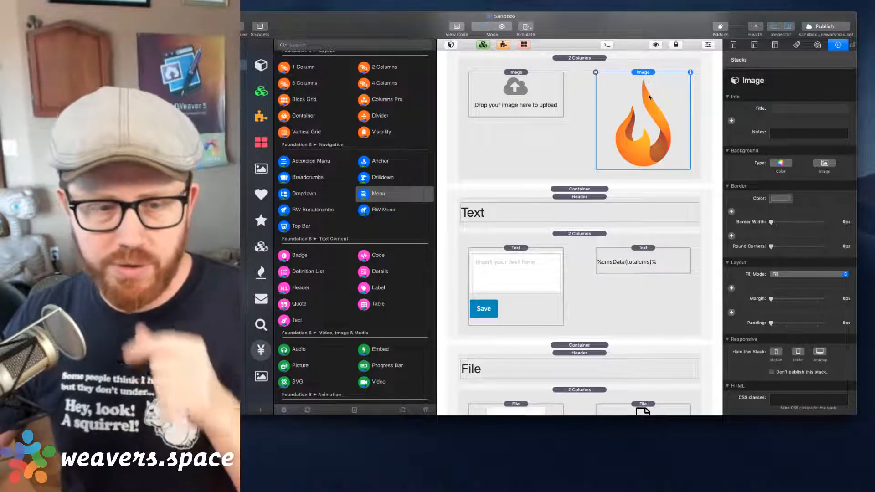
scroll(797, 171, down, 5)
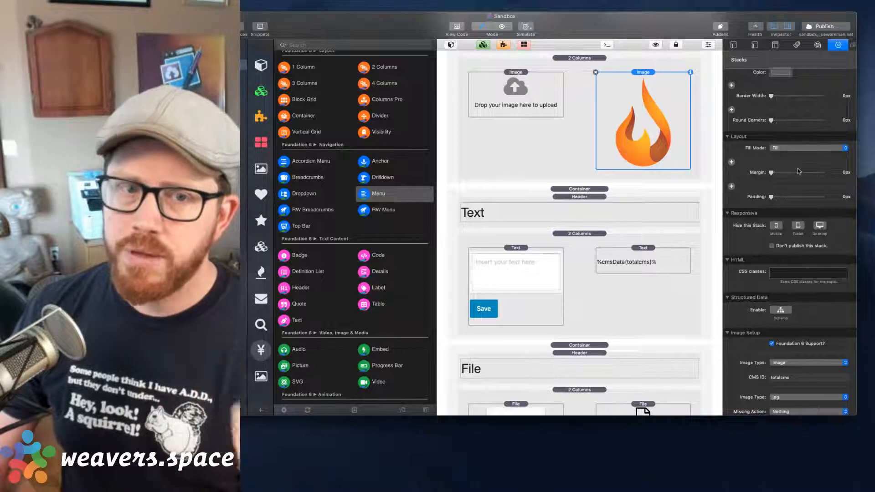
scroll(798, 171, down, 6)
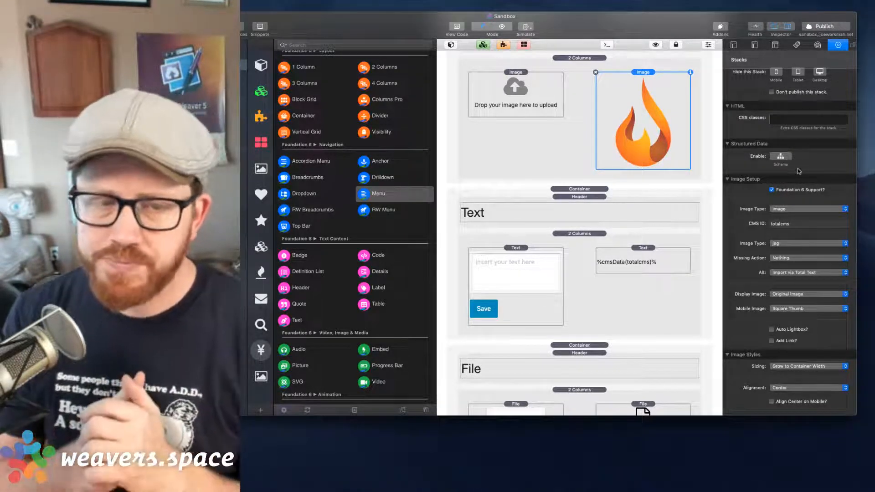
scroll(798, 171, down, 3)
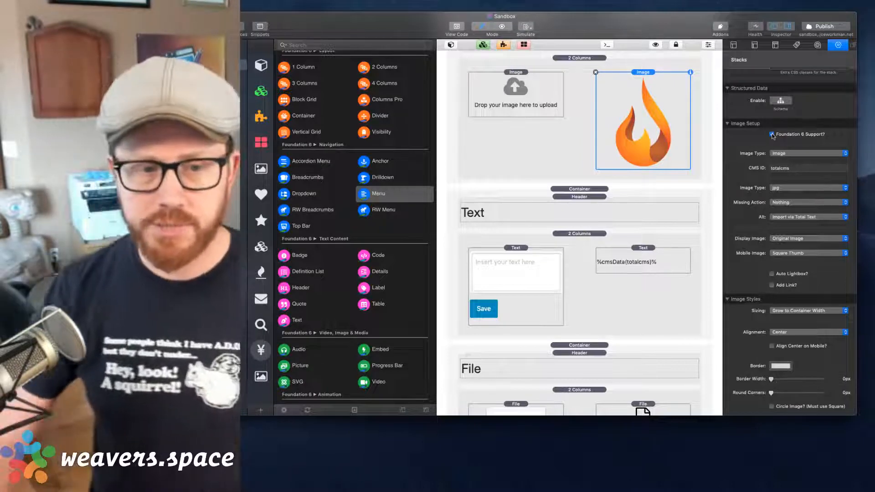
Step: Go to the Gallery section and examine the settings of its Slideshow (F6) stack
scroll(686, 182, down, 5)
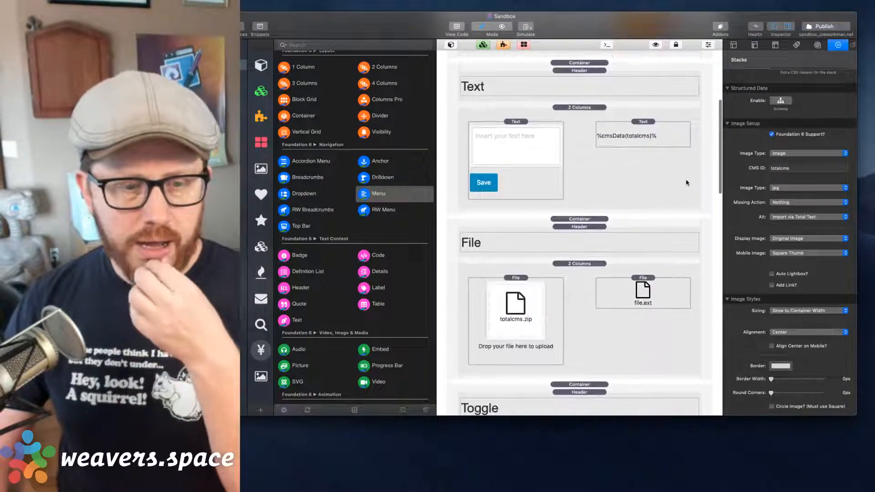
scroll(686, 182, down, 15)
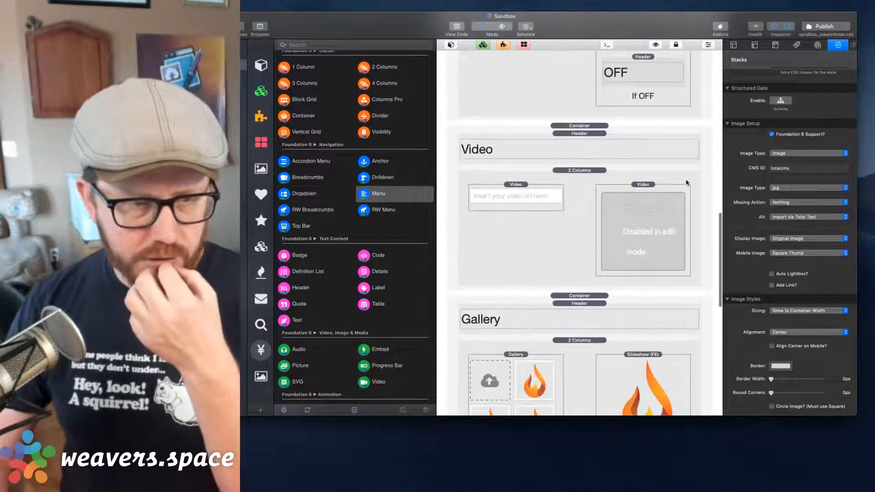
scroll(686, 182, down, 10)
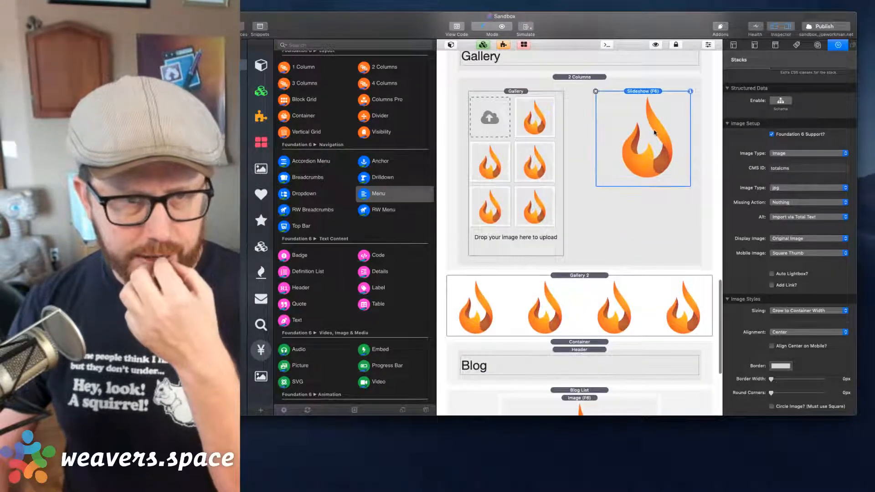
click(654, 132)
scroll(765, 152, up, 10)
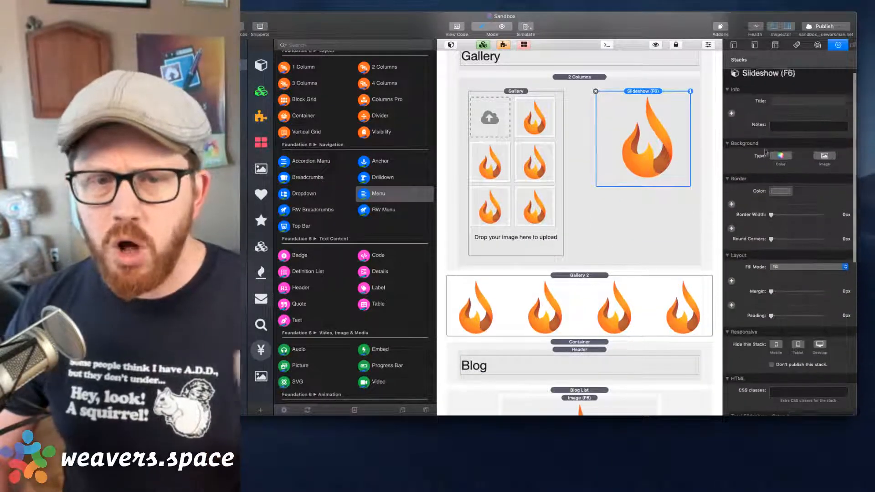
scroll(765, 152, up, 3)
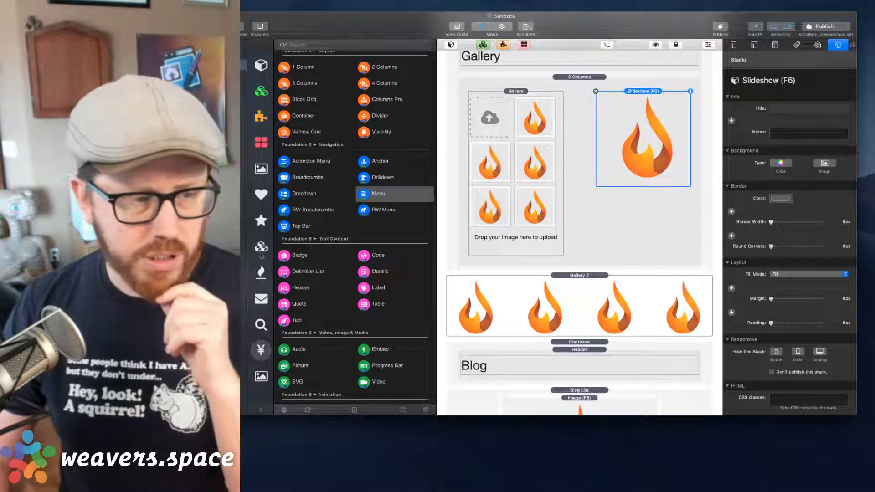
Step: Look through the Total CMS stack group for the Foundation 6 version of Slideshow
click(260, 272)
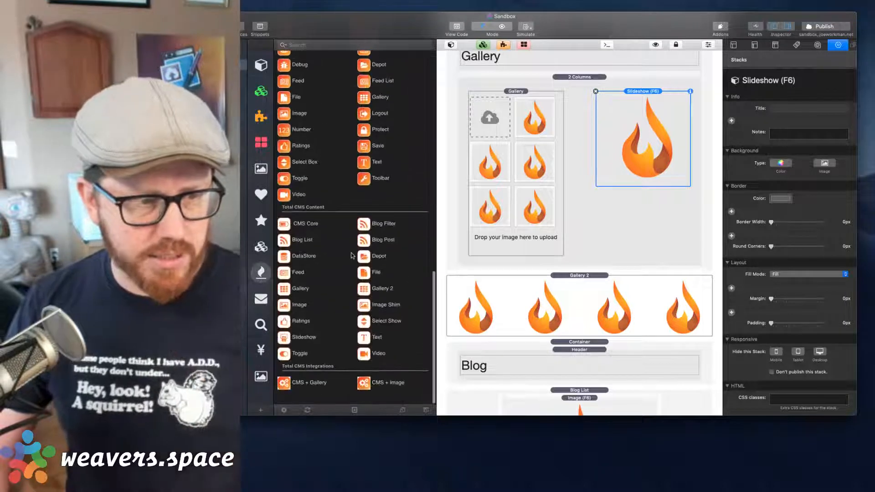
scroll(353, 256, up, 4)
scroll(360, 262, down, 5)
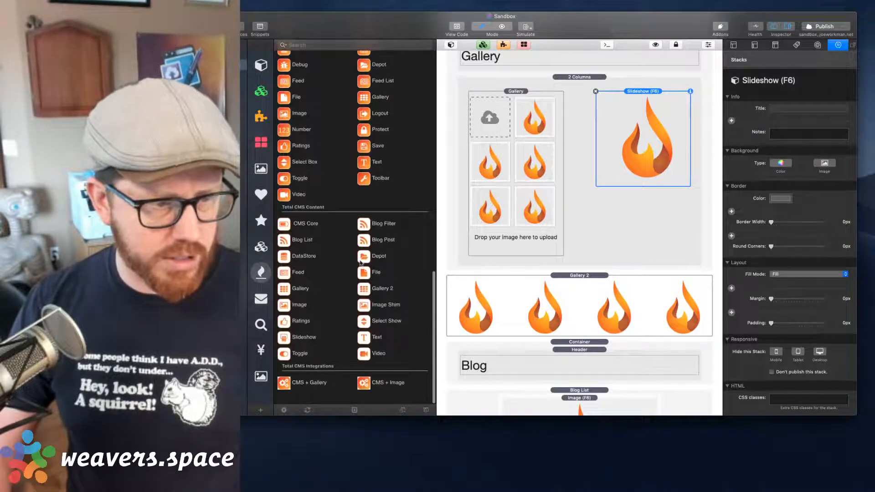
scroll(361, 263, up, 5)
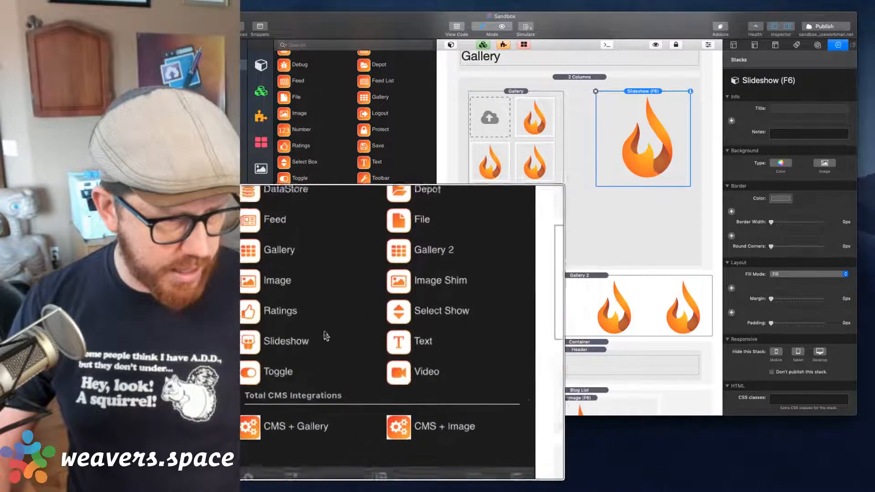
scroll(314, 339, down, 5)
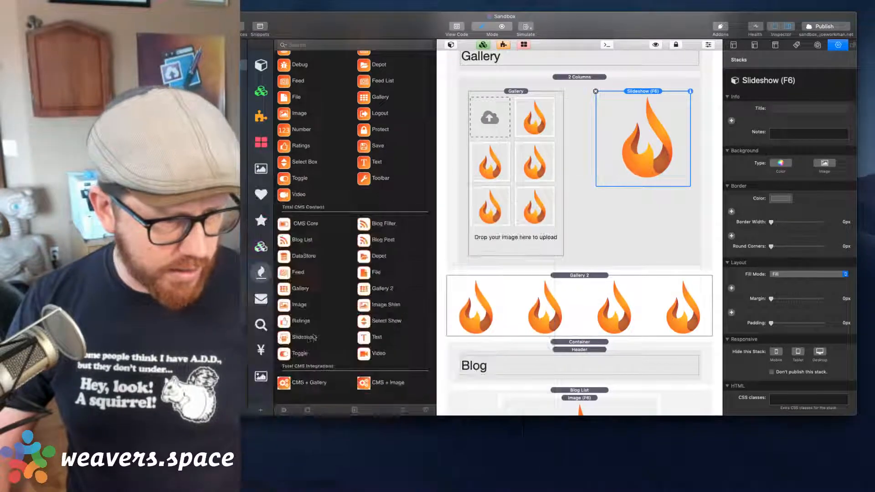
Step: Search the whole stacks library for "slideshow", add the Slideshow (F6) stack to the CMS group and check it there
click(262, 66)
click(314, 45)
text(s)
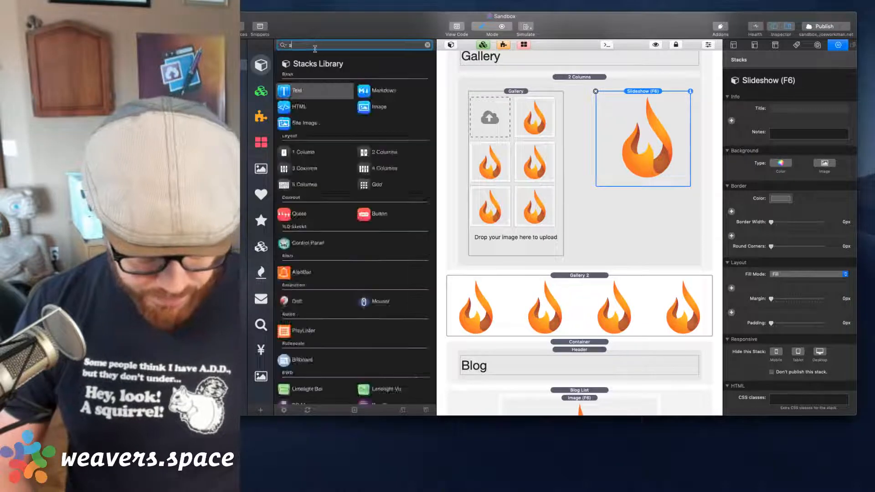
text(lideshow)
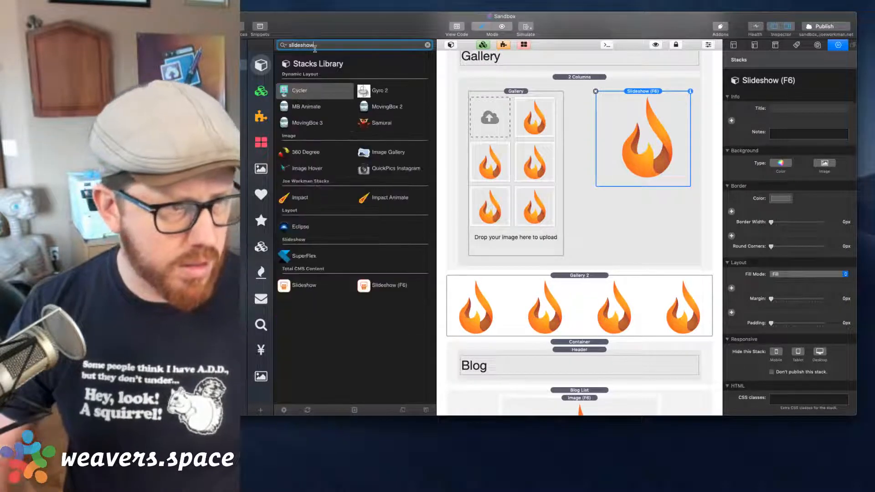
right_click(372, 287)
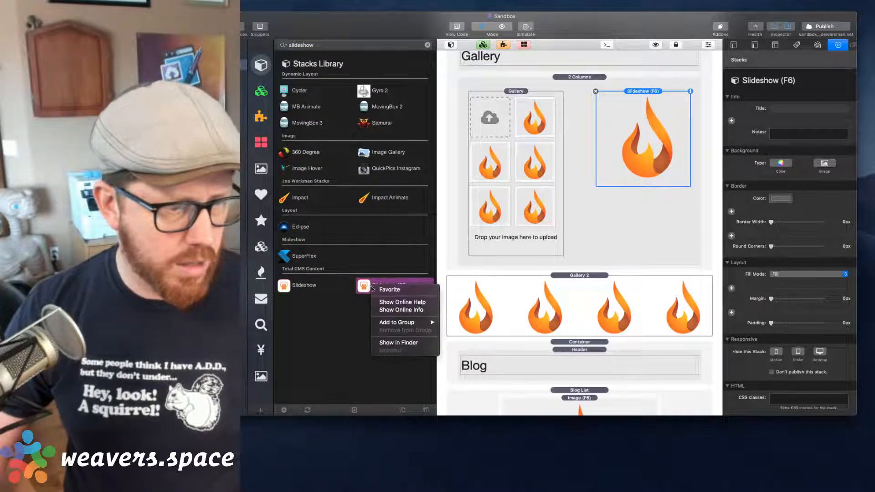
mouse_move(423, 324)
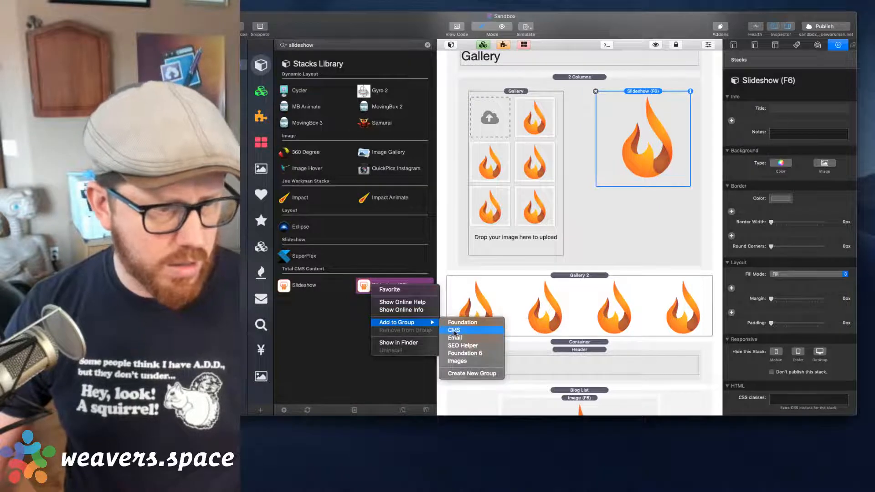
click(453, 330)
click(262, 273)
scroll(348, 262, down, 10)
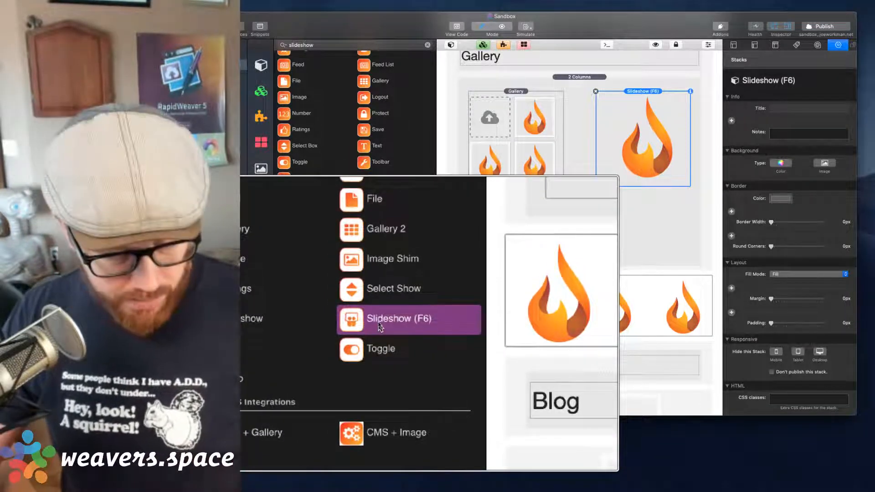
scroll(355, 111, up, 10)
scroll(355, 112, down, 5)
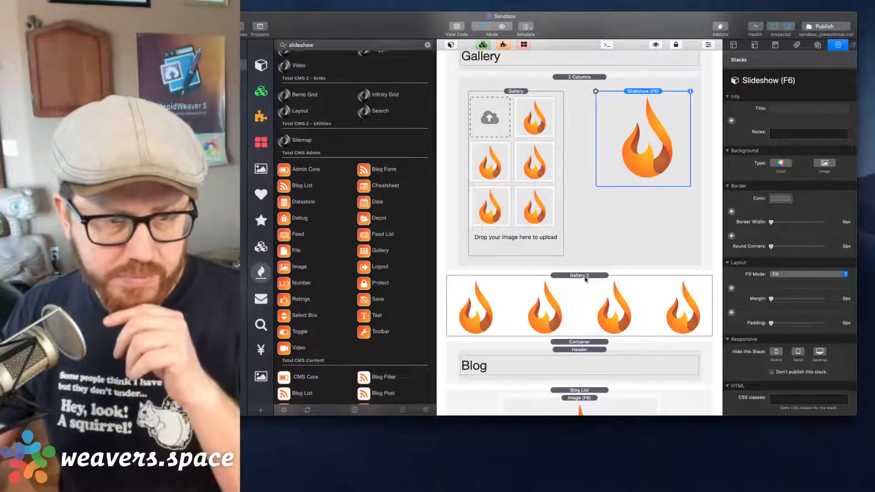
Step: Select the Gallery 2 stack on the page and compare the Gallery and Gallery 2 entries in the CMS group
click(585, 279)
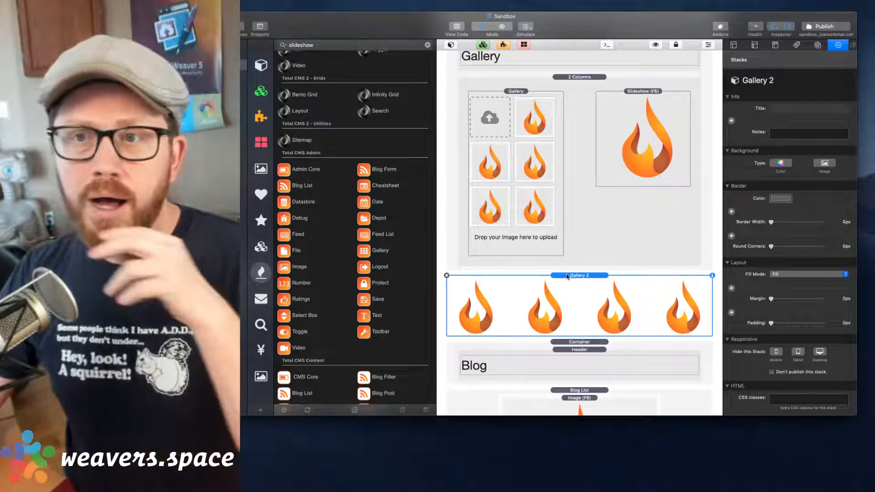
scroll(390, 238, down, 8)
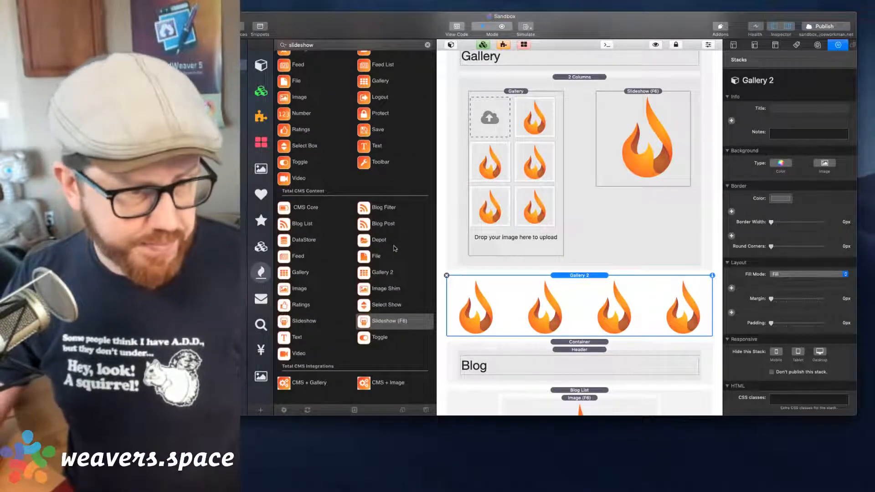
click(303, 273)
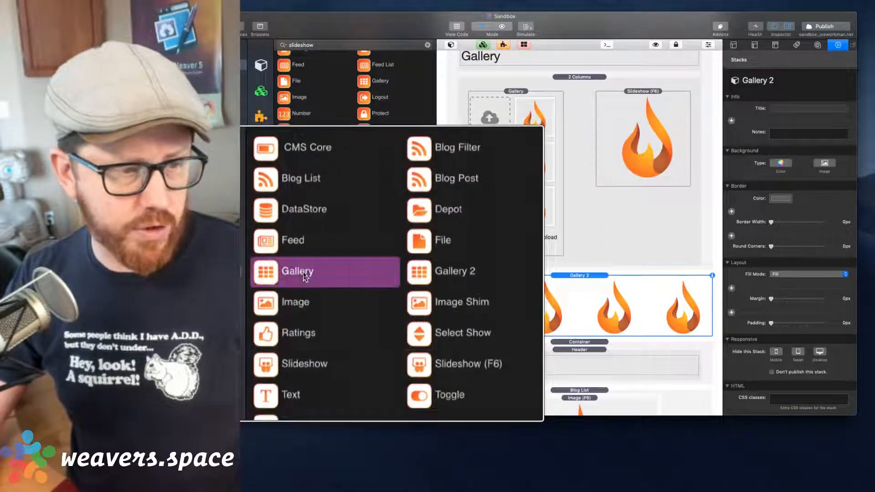
click(447, 276)
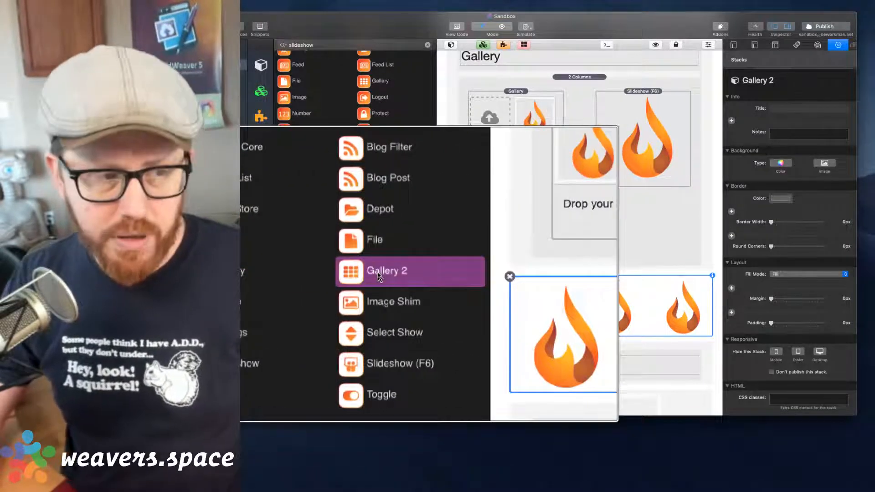
click(299, 275)
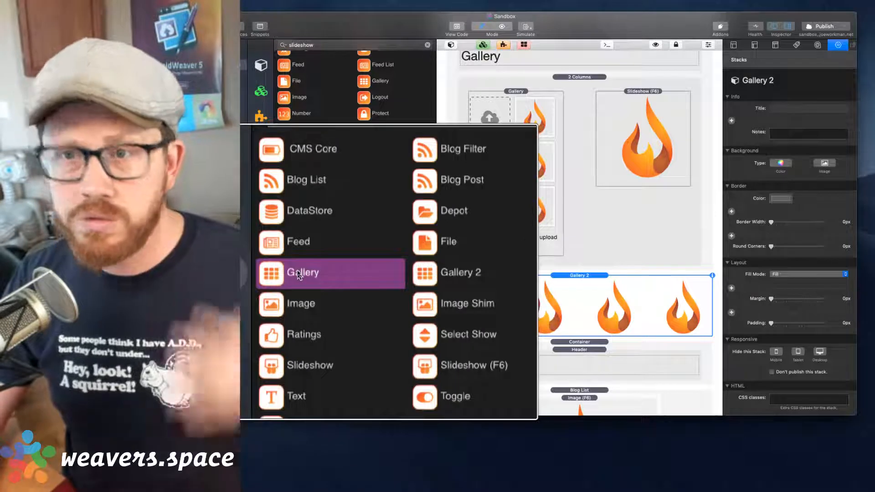
click(383, 274)
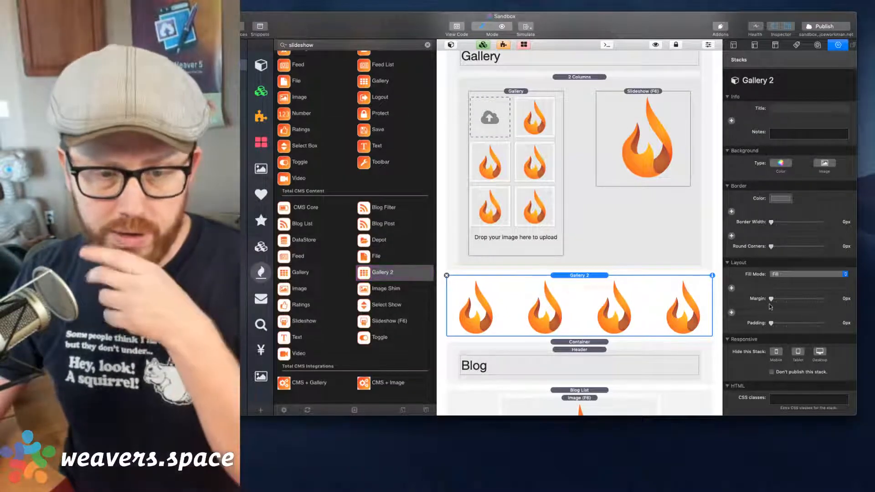
Step: Examine the Image Feed and Thumbnail options of the Gallery 2 stack, keeping Gallery and Thumbnail
scroll(770, 307, down, 10)
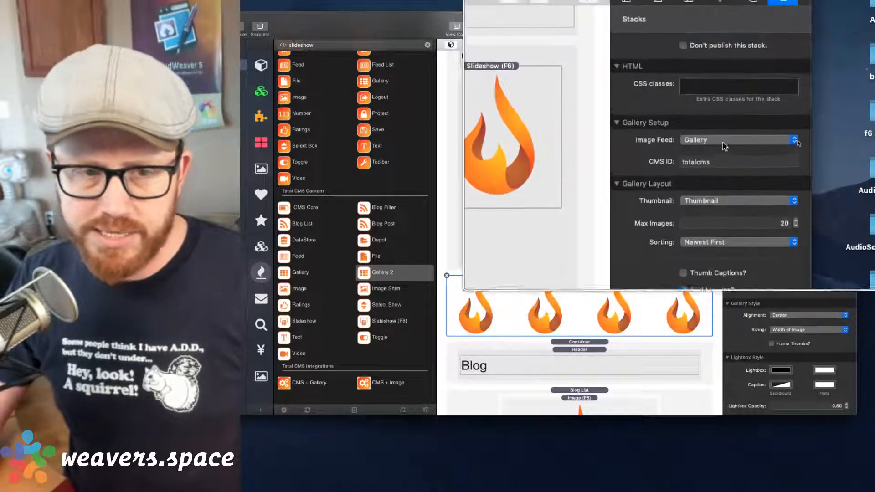
click(722, 139)
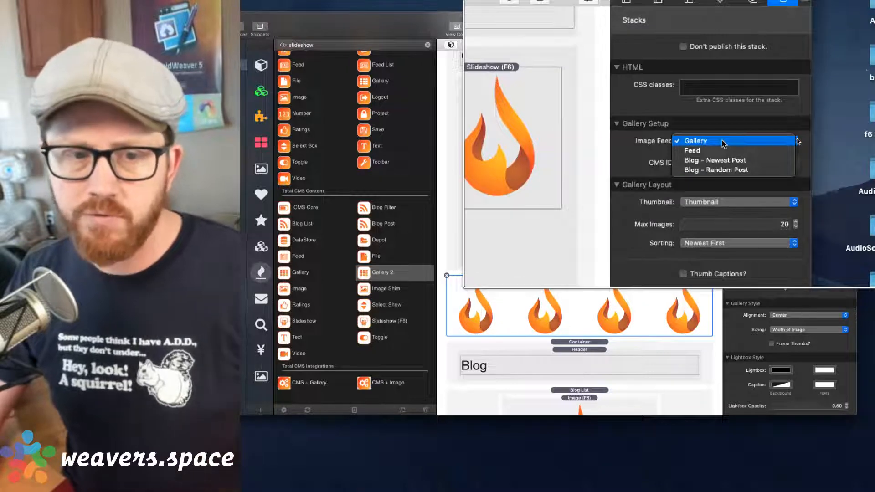
click(706, 152)
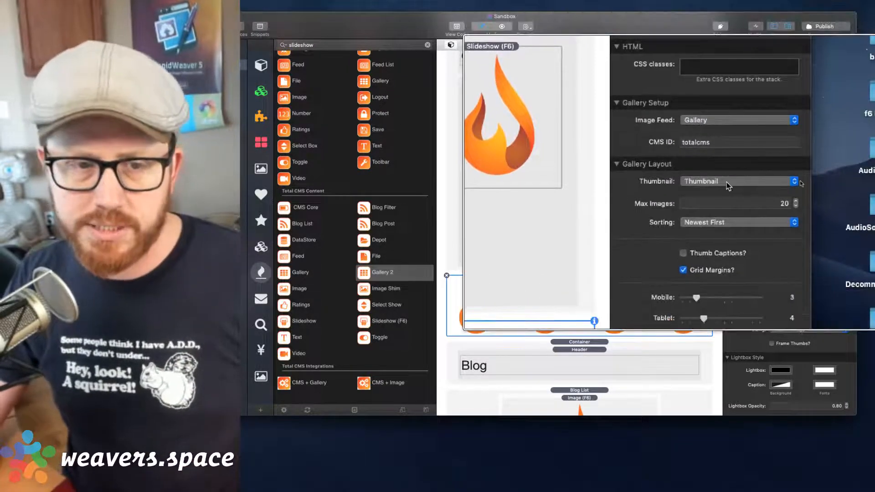
click(729, 183)
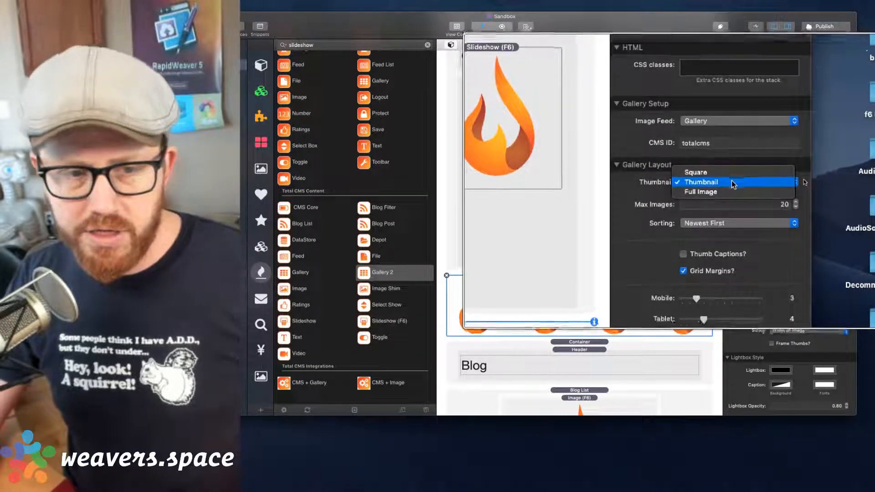
click(731, 182)
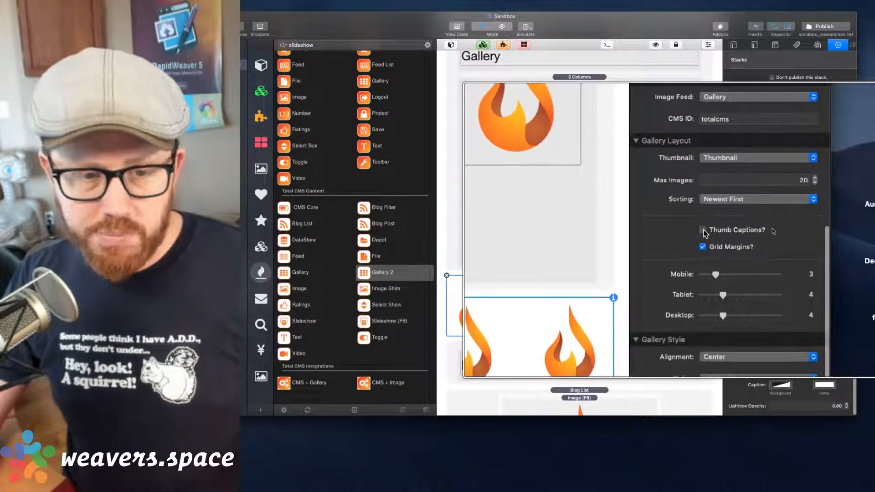
Step: Try the Gallery 2 stack with thumbnail captions on and with grid margins off, restoring both settings
click(771, 230)
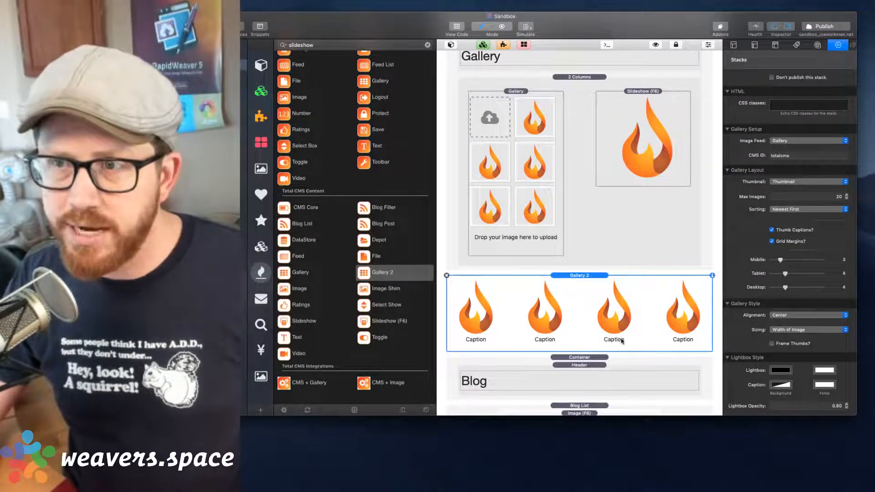
click(771, 230)
click(771, 242)
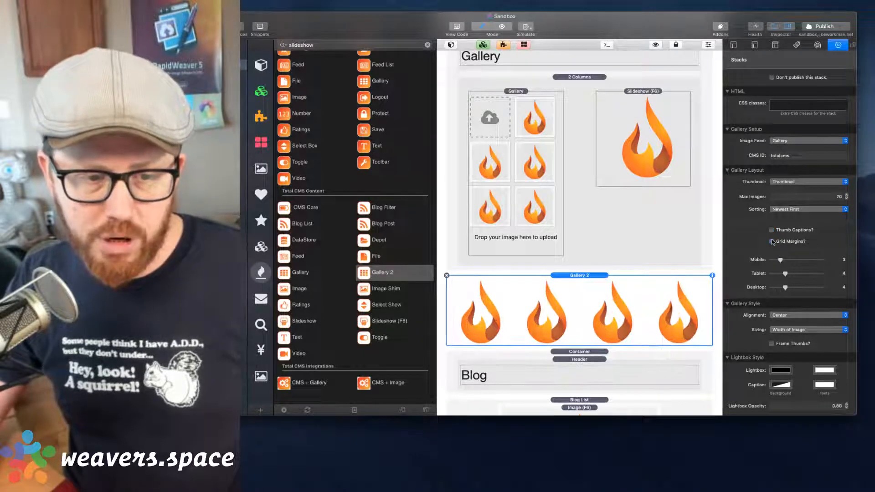
click(772, 242)
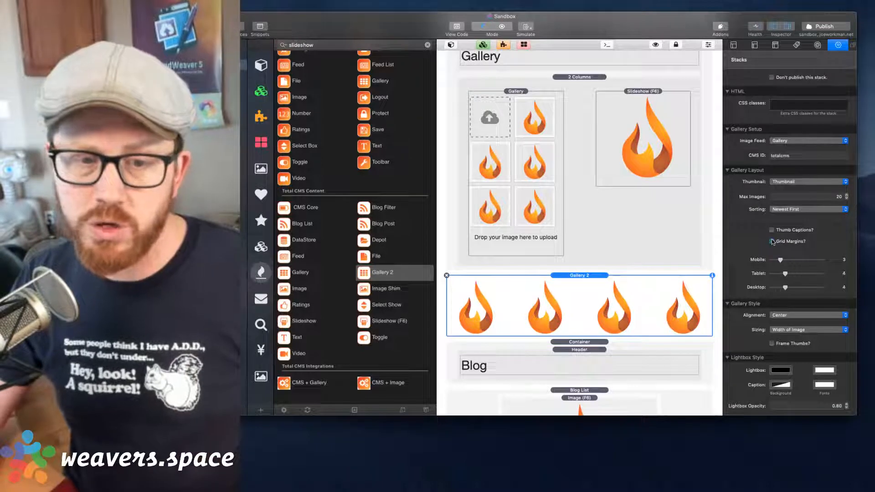
click(772, 241)
click(771, 242)
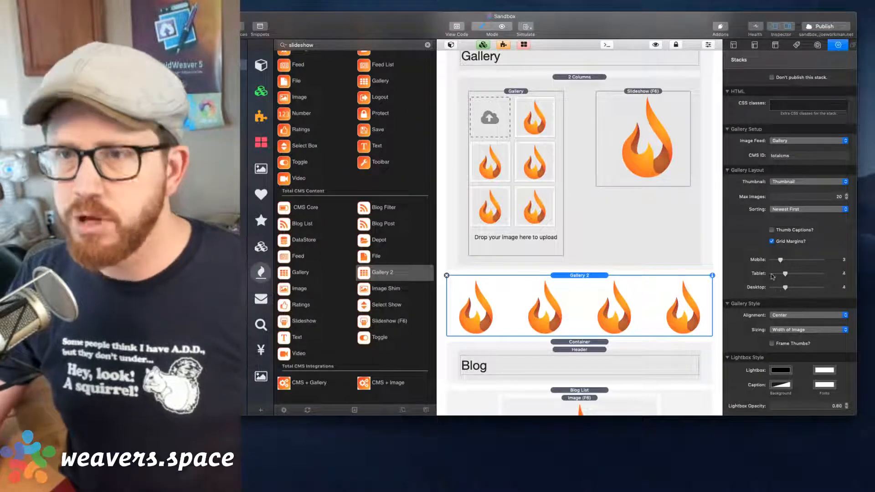
Step: Review the Gallery 2 alignment choices and turn on thumbnail captions for the stack
mouse_move(772, 276)
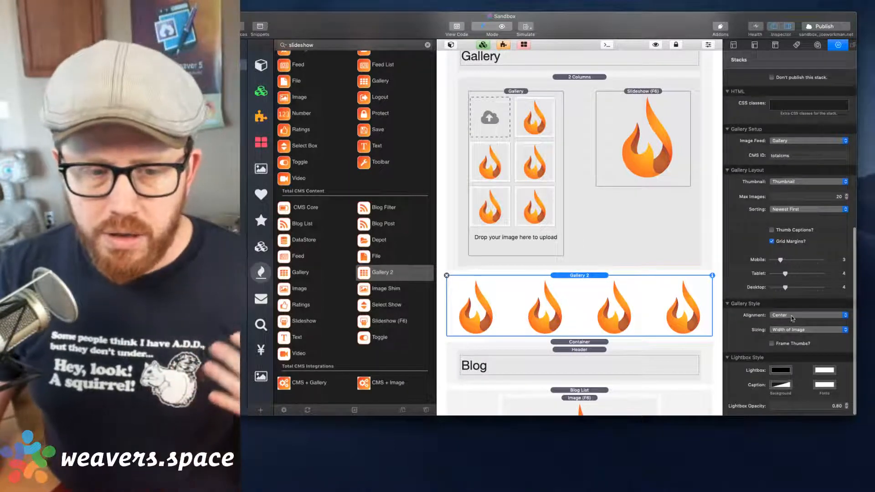
click(792, 315)
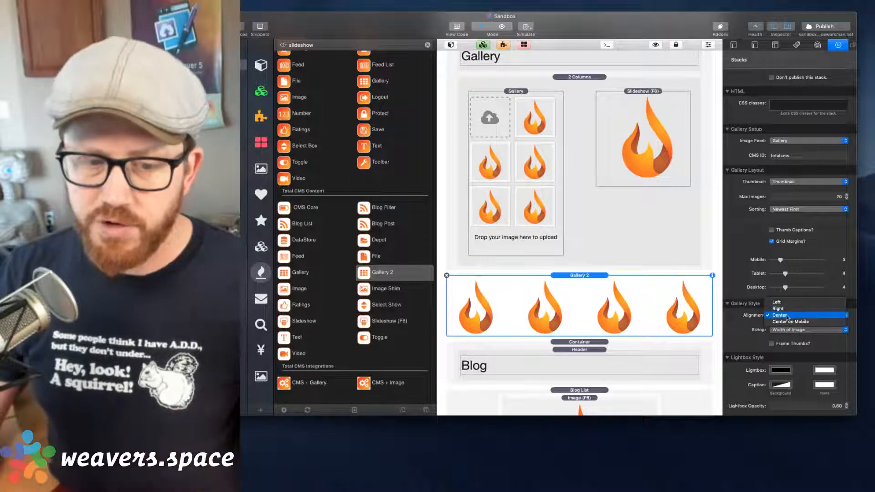
click(736, 317)
click(772, 230)
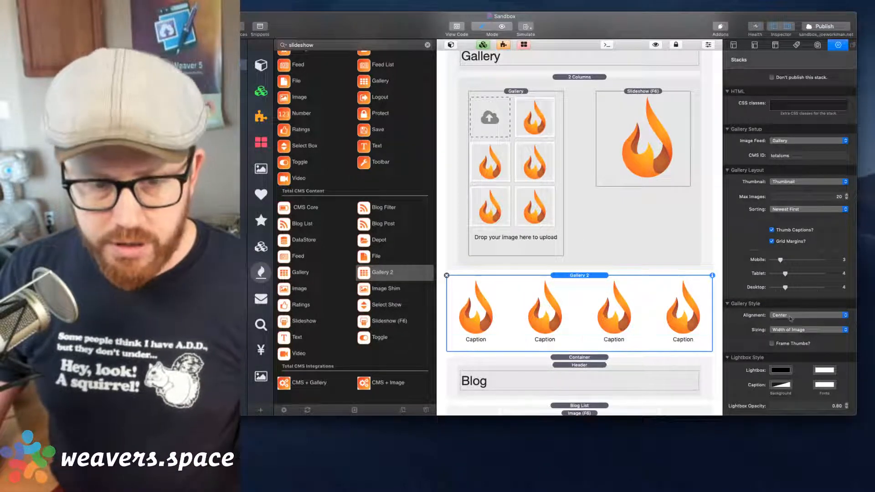
Step: Try Left alignment and framed thumbnails on the Gallery 2 stack, returning the alignment to Center
click(789, 315)
click(784, 303)
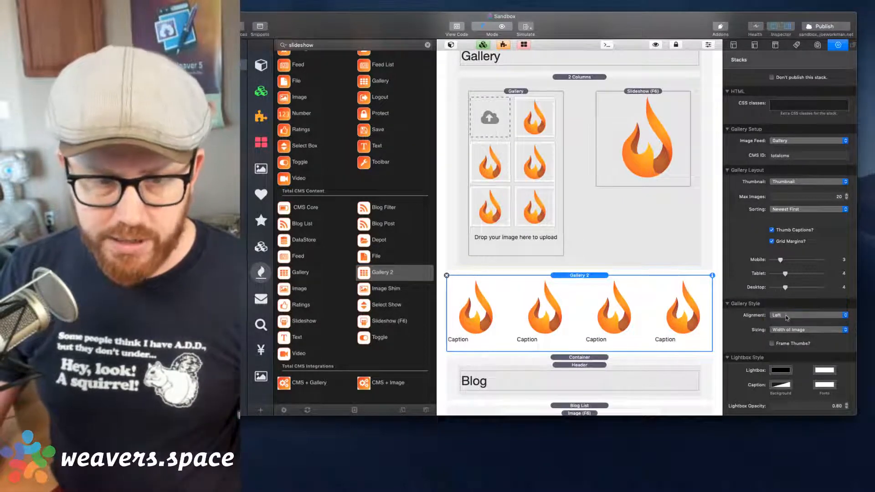
click(784, 314)
click(785, 327)
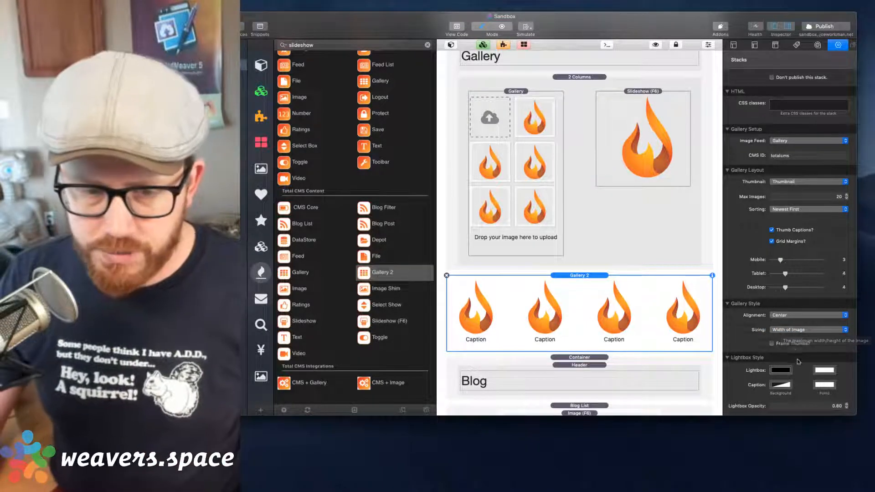
click(771, 344)
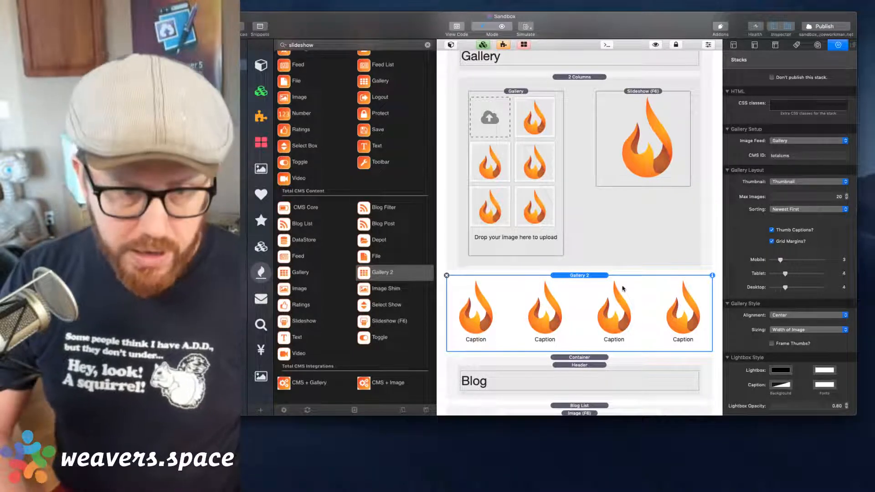
Step: Preview the sandbox page in the browser, go to the captioned gallery above Blog and dismiss the out-of-date CMS notice
key(shift+super+r)
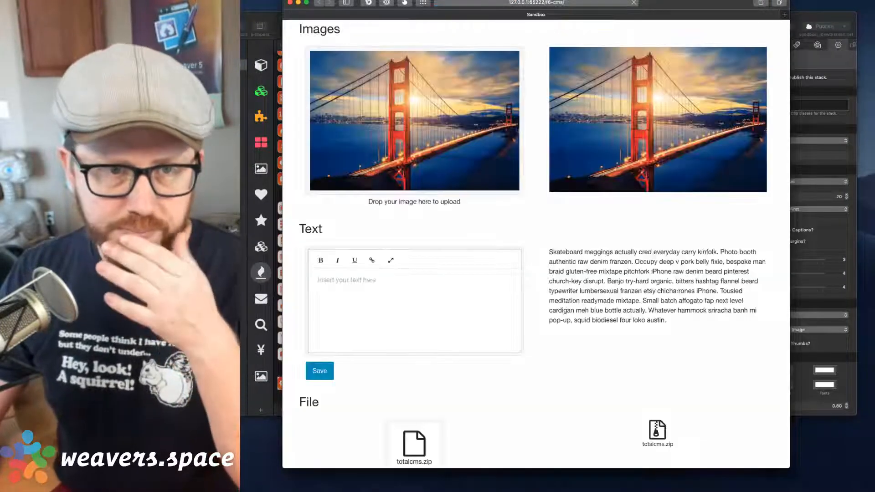
drag(702, 6, 708, 3)
scroll(719, 184, down, 15)
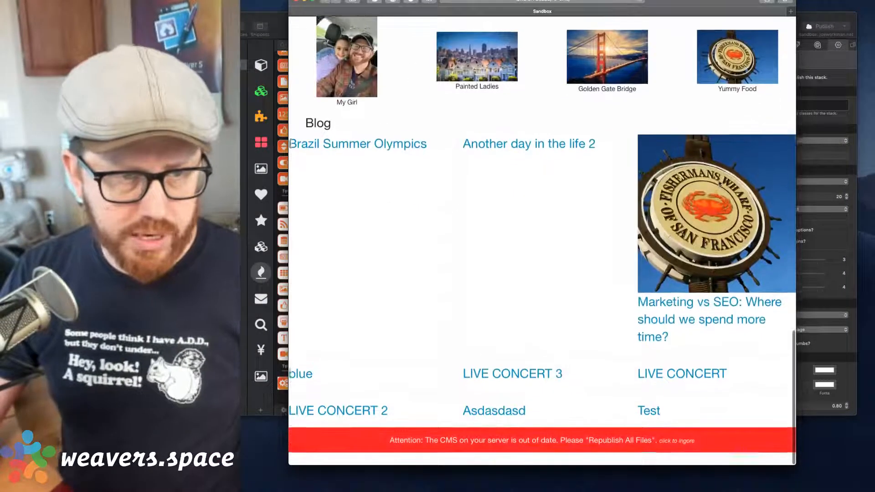
scroll(720, 185, up, 5)
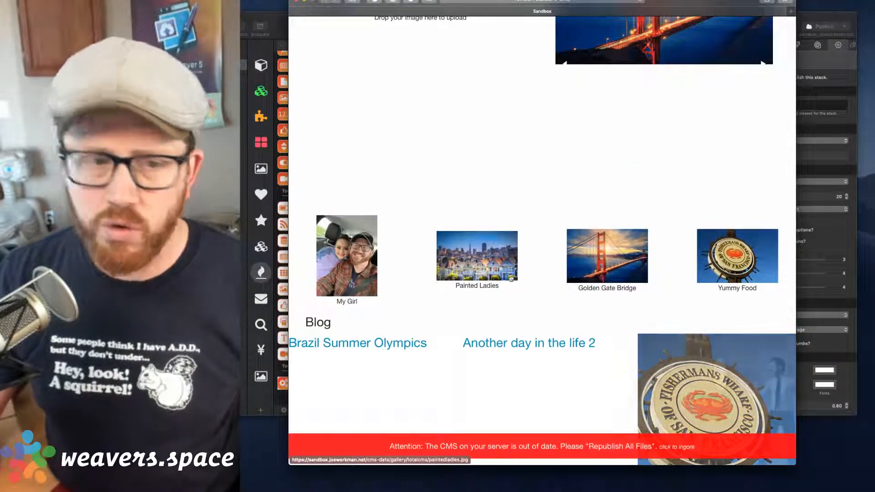
click(469, 252)
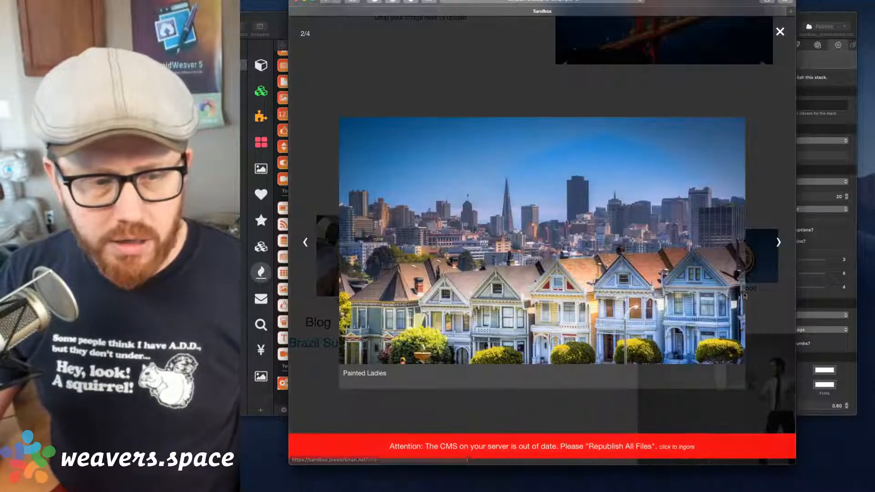
click(657, 449)
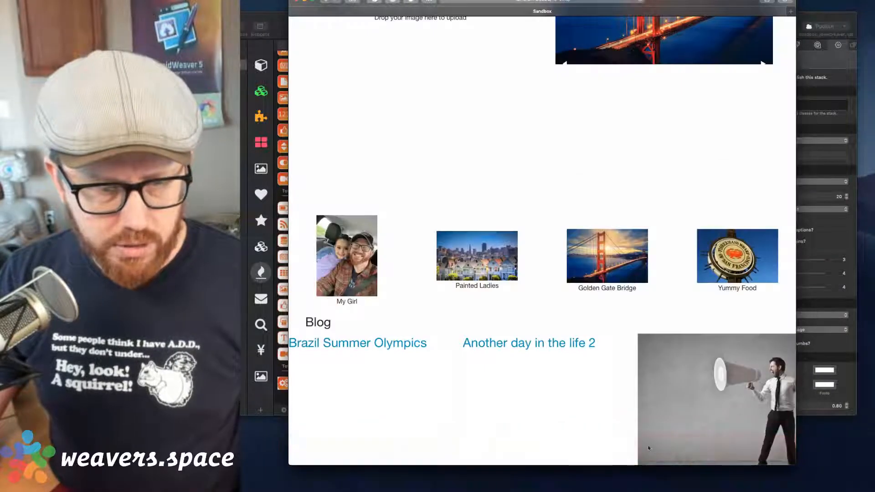
Step: Open the Painted Ladies image in the gallery's lightbox and advance through the images to Yummy Food
click(472, 249)
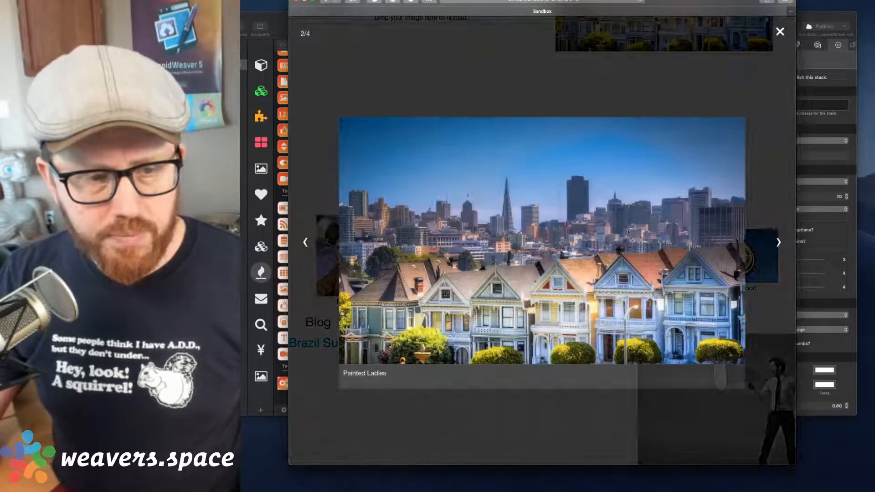
click(778, 243)
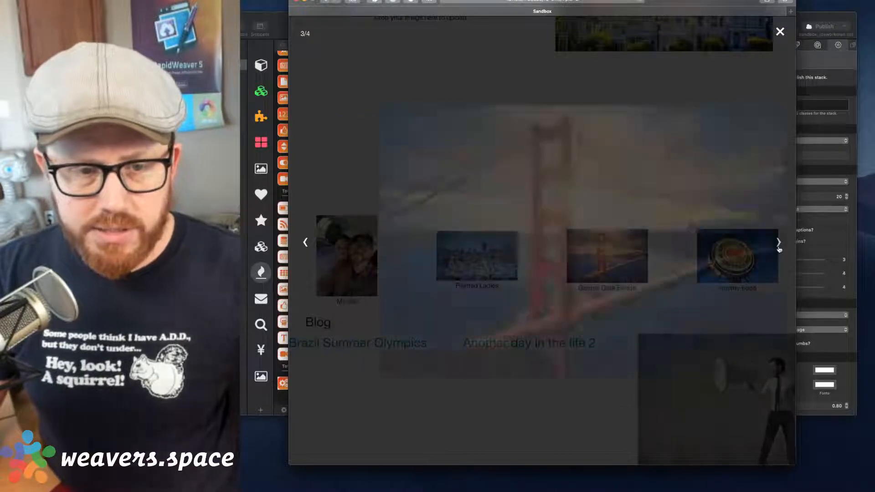
click(778, 243)
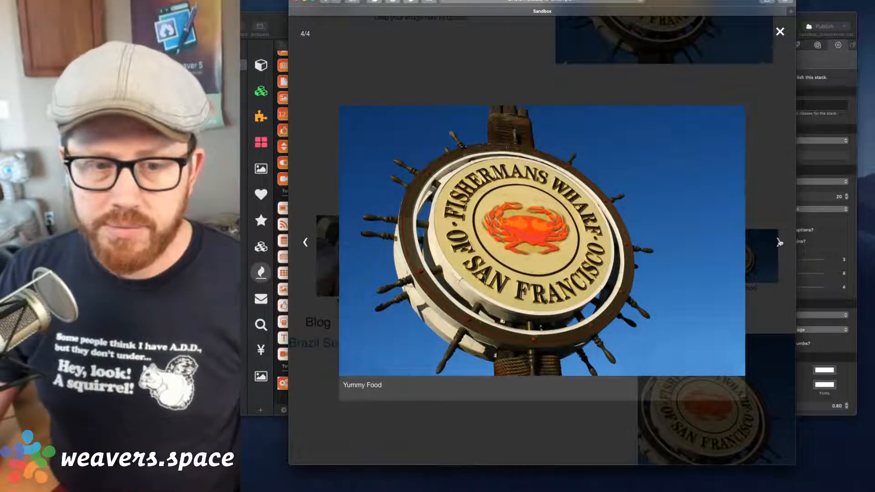
Step: Cycle through the remaining lightbox images around to Yummy Food and close the lightbox
click(779, 242)
click(779, 242)
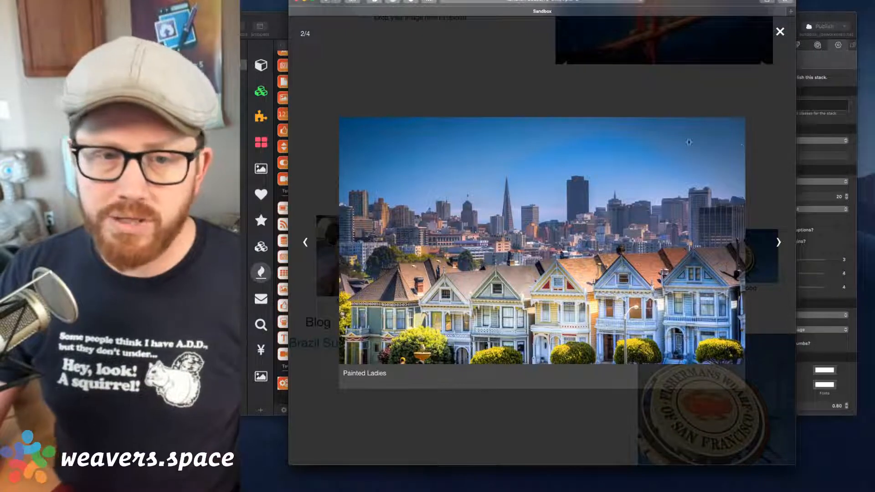
click(778, 243)
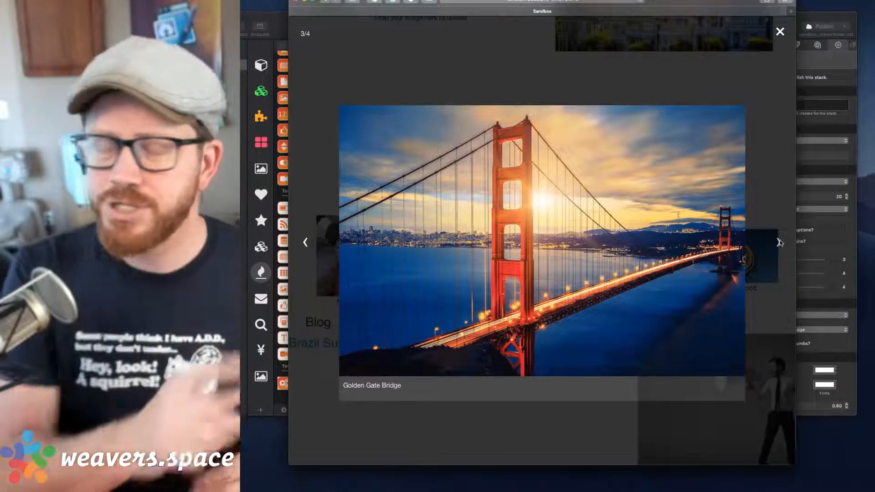
click(779, 243)
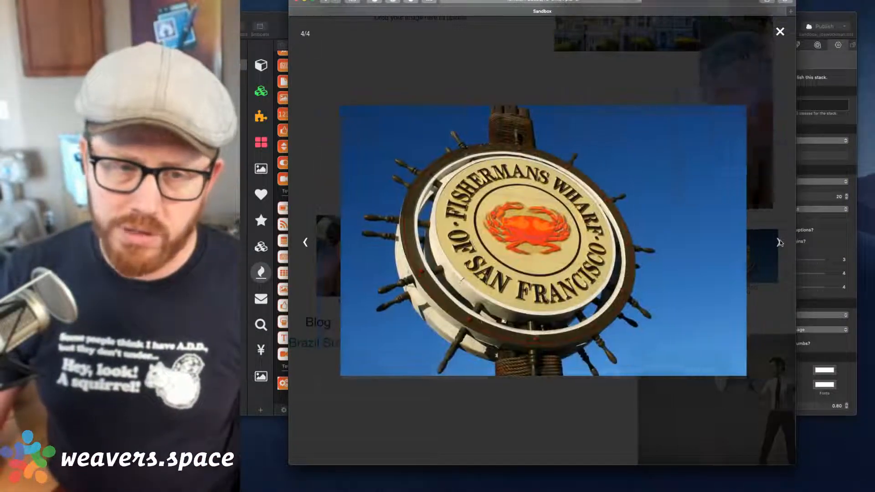
click(779, 33)
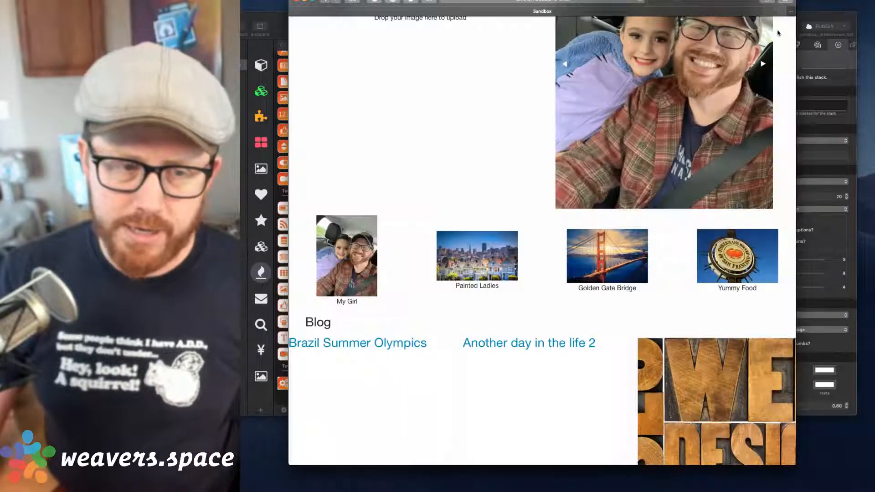
Step: Try framed thumbnails on the Gallery 2 stack in RapidWeaver and check the gallery in the reloaded browser preview
click(836, 18)
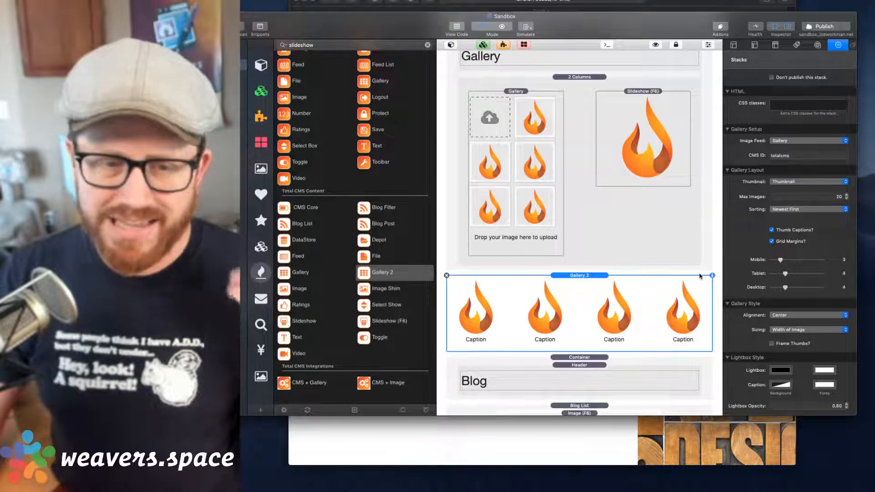
click(772, 344)
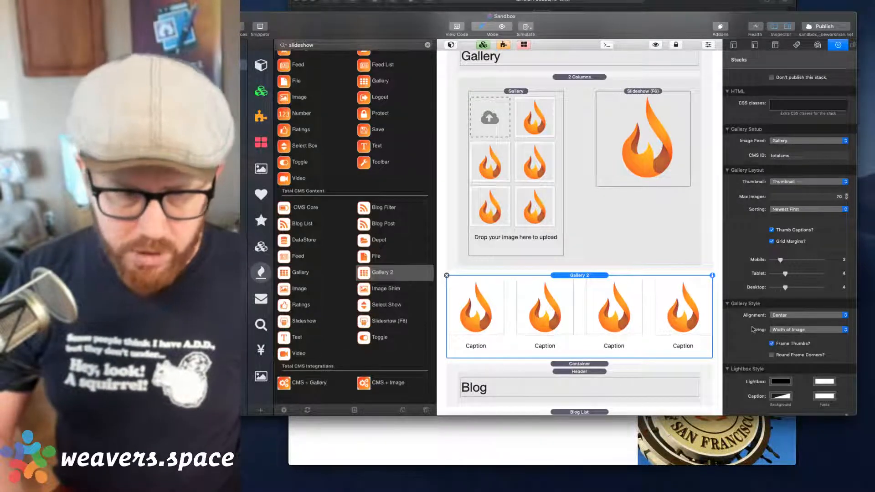
key(super+Tab)
key(super+r)
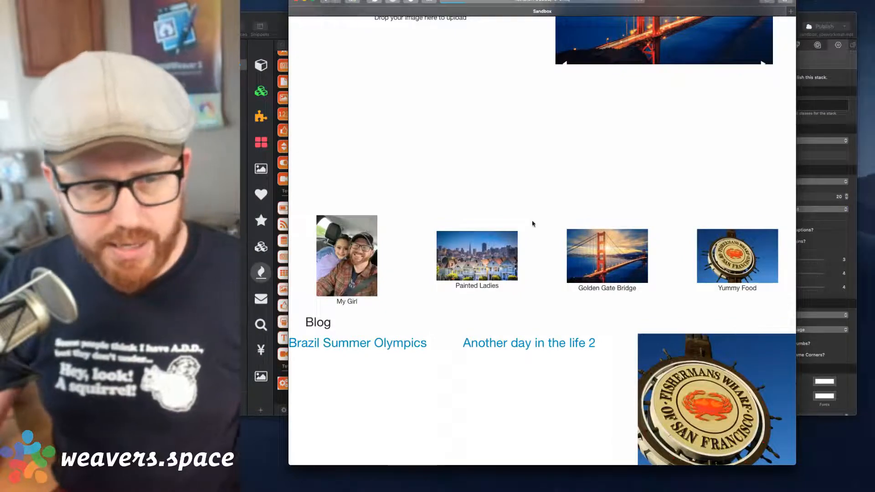
scroll(533, 182, down, 10)
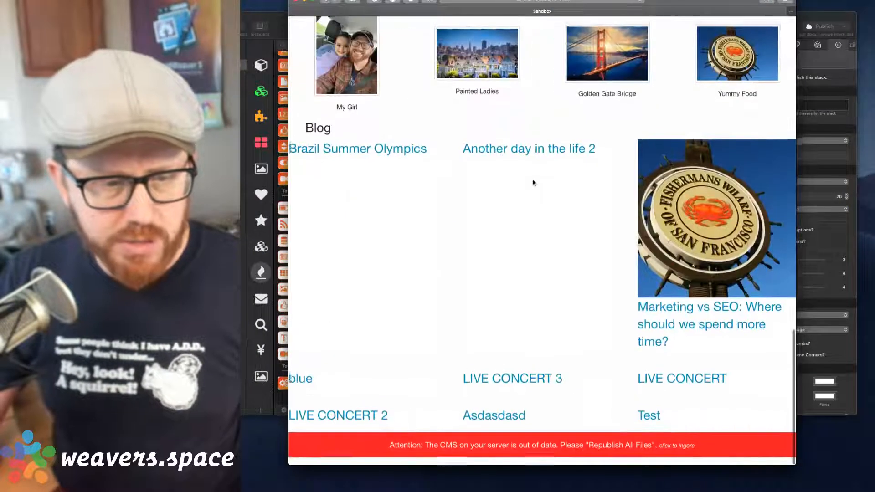
scroll(570, 357, up, 4)
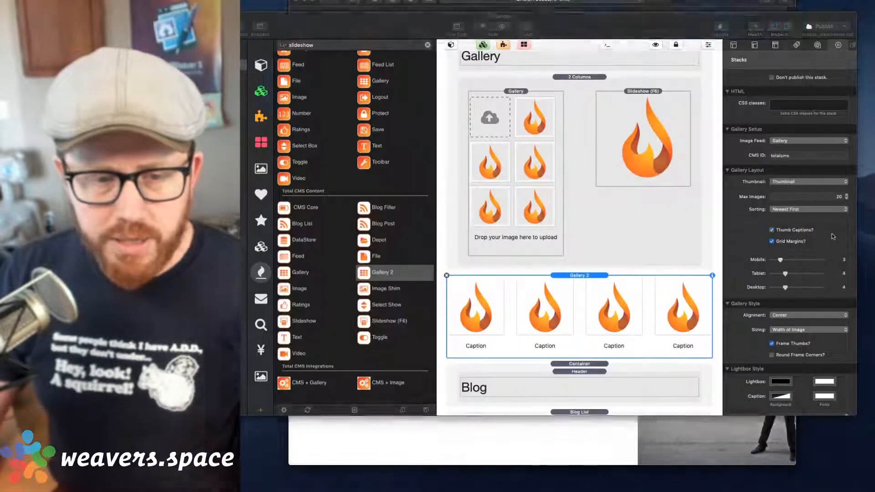
Step: Change the Gallery 2 thumbnail sizing to Define Max Height and check the thumbnails in the browser preview
click(832, 233)
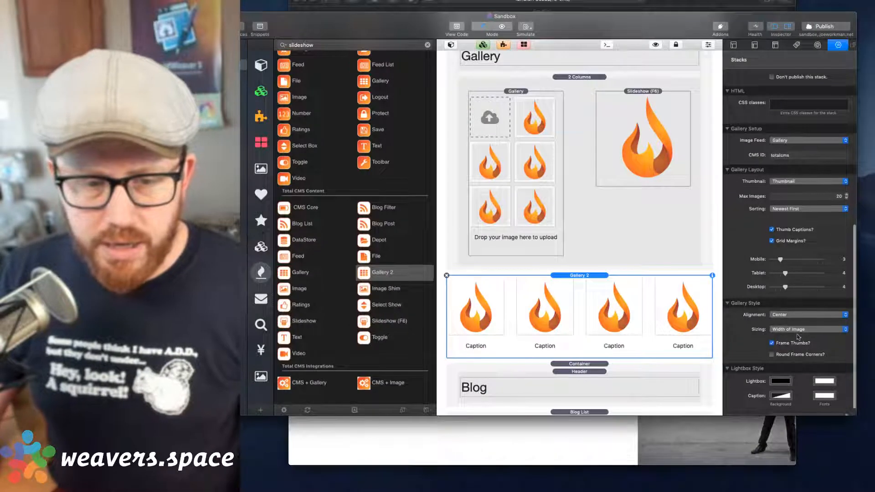
scroll(794, 319, down, 1)
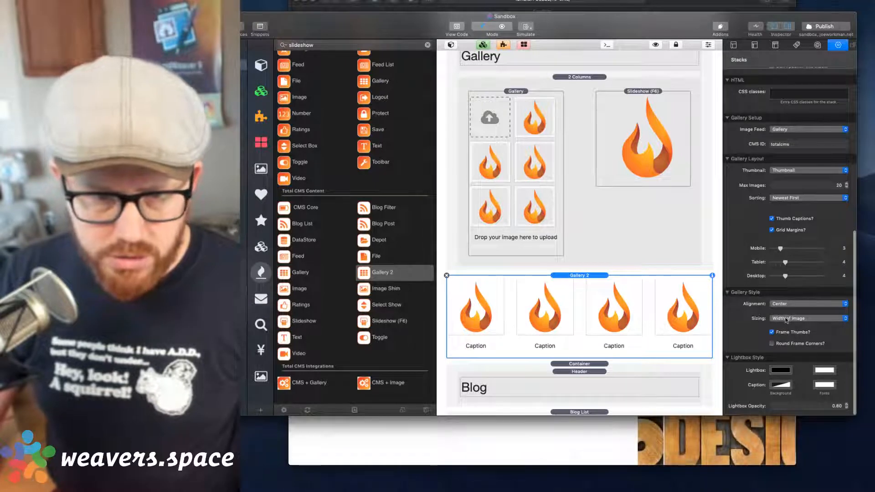
click(786, 319)
click(798, 332)
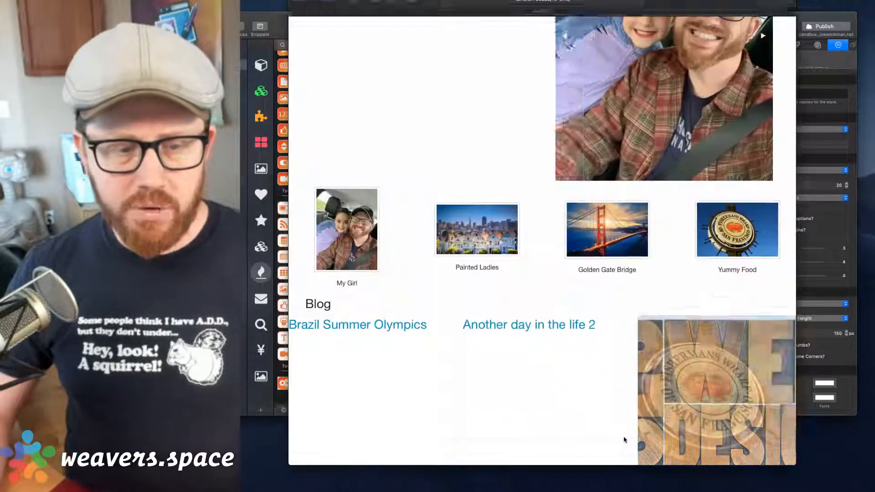
click(624, 438)
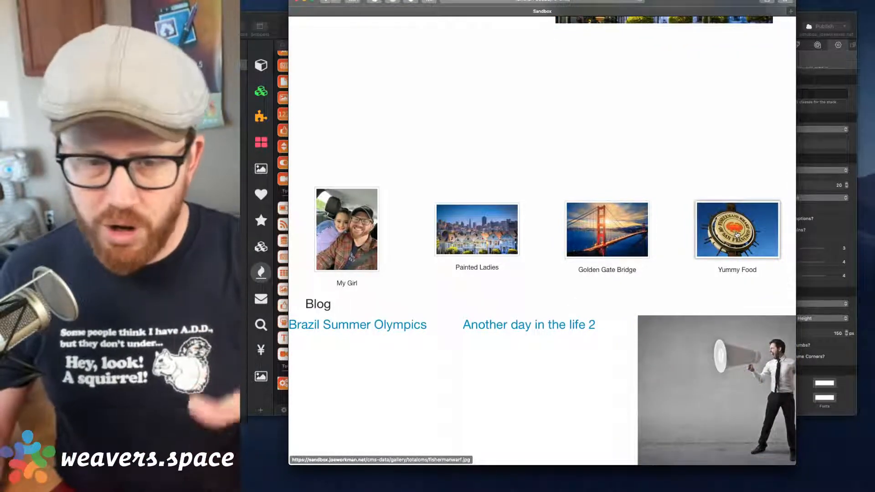
click(831, 283)
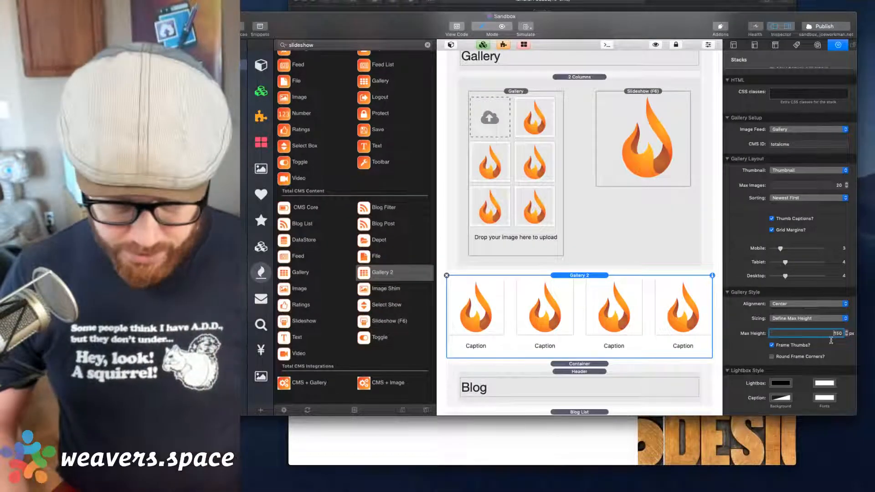
click(770, 437)
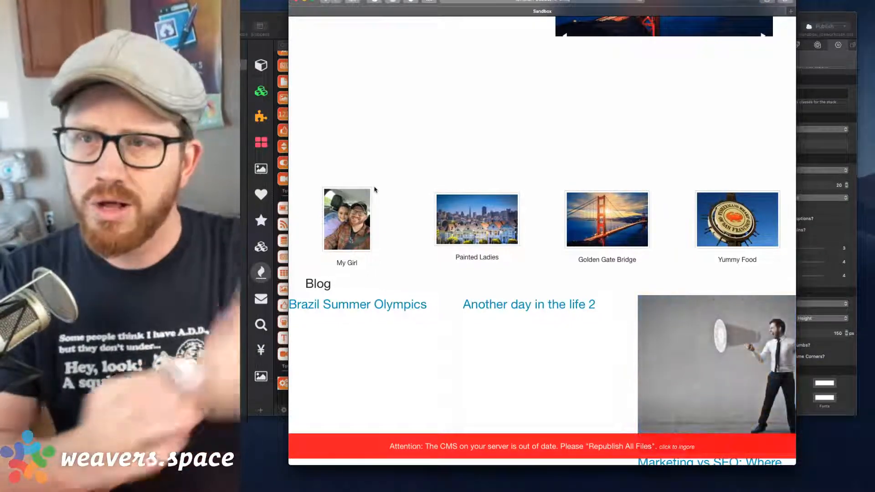
Step: Inspect the Painted Ladies thumbnail's dimensions with the web inspector, then close it and review the gallery without the CMS notice
click(480, 213)
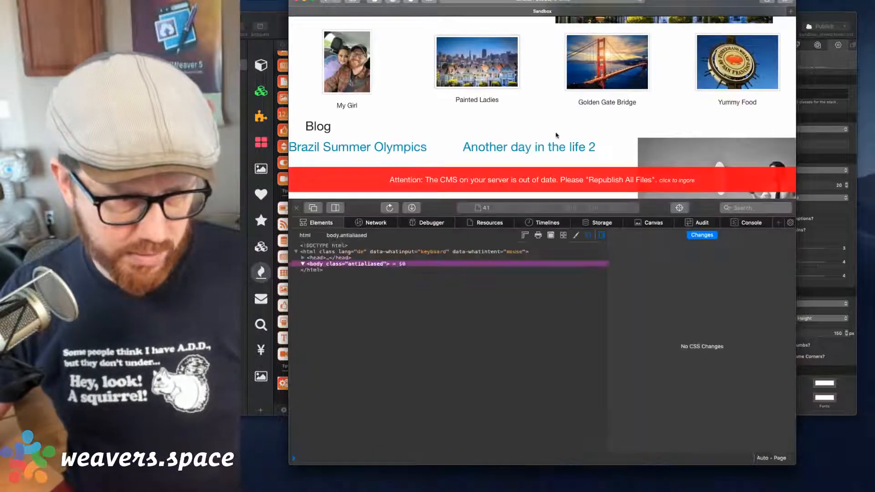
scroll(558, 136, up, 1)
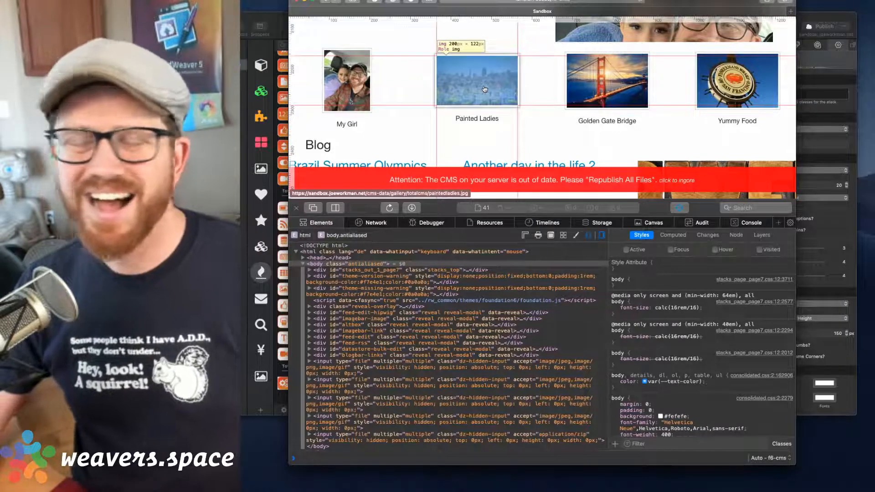
click(668, 182)
key(super+alt+i)
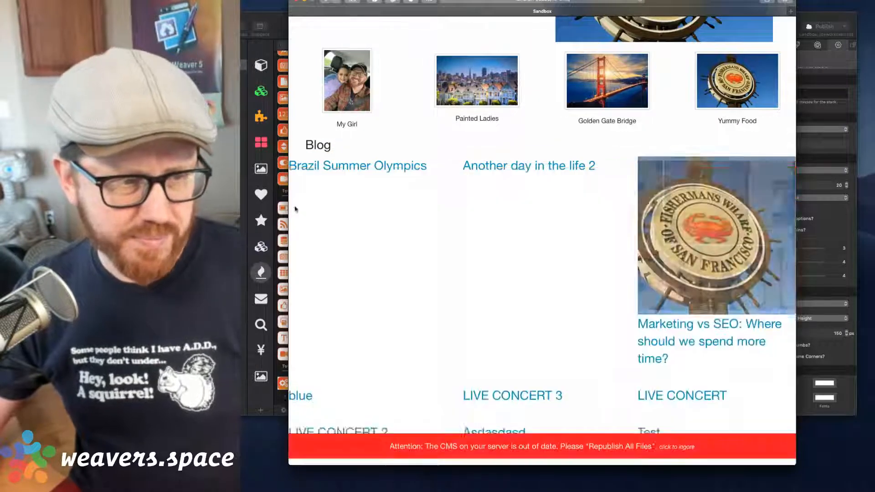
click(670, 447)
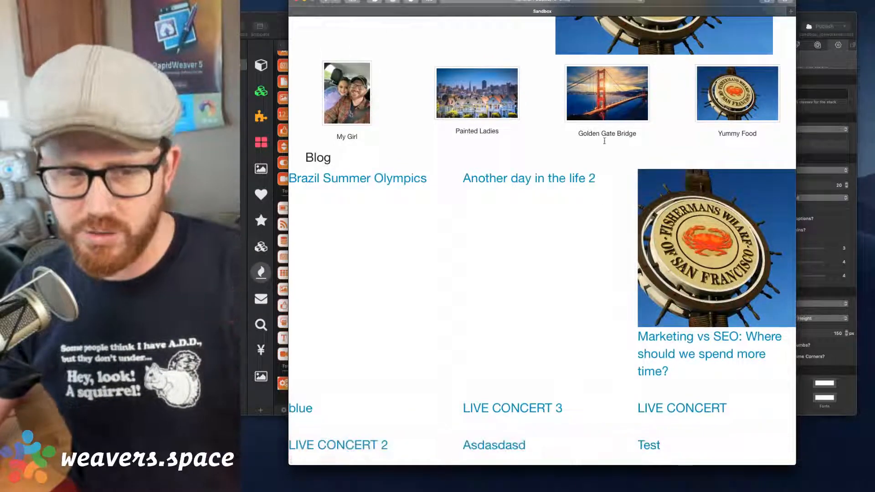
scroll(604, 139, up, 5)
scroll(604, 139, down, 3)
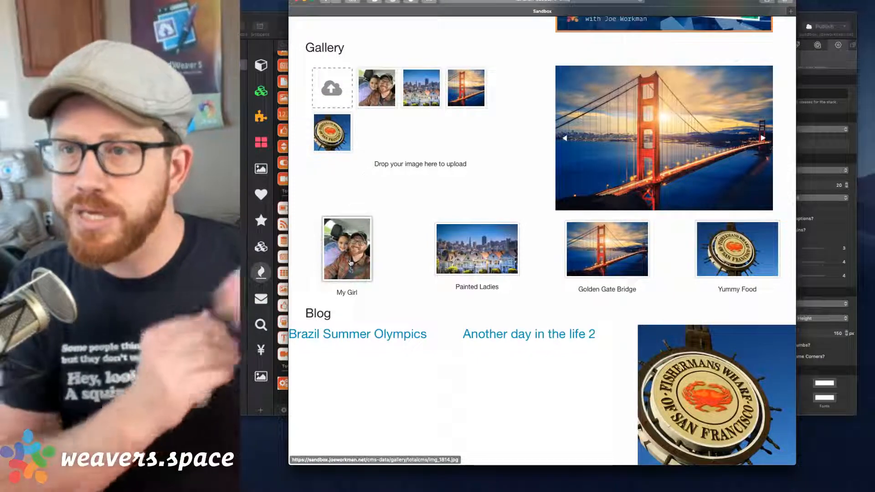
Step: Set the Gallery 2 maximum thumbnail height to 100 px and reload the browser preview to check it
click(811, 340)
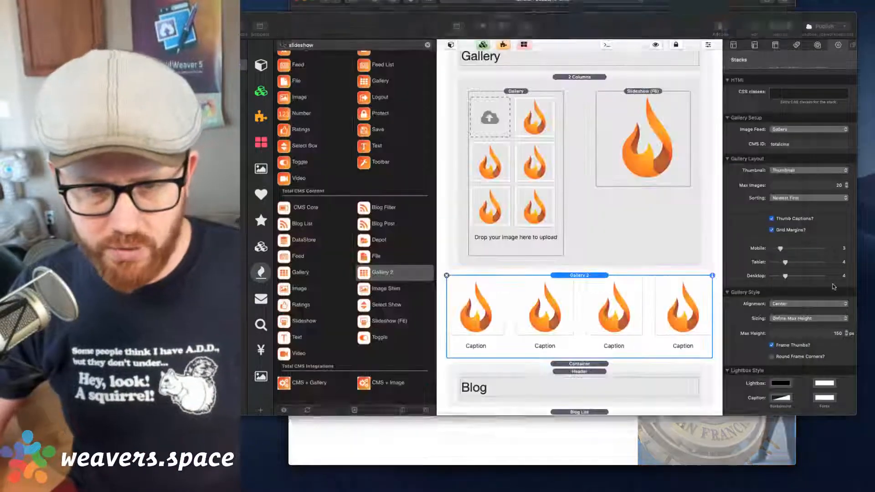
double_click(820, 337)
text(100)
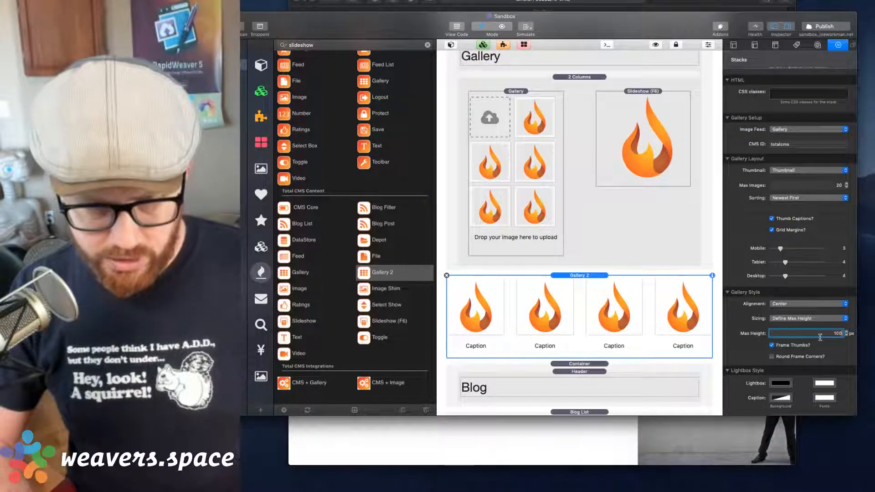
key(Return)
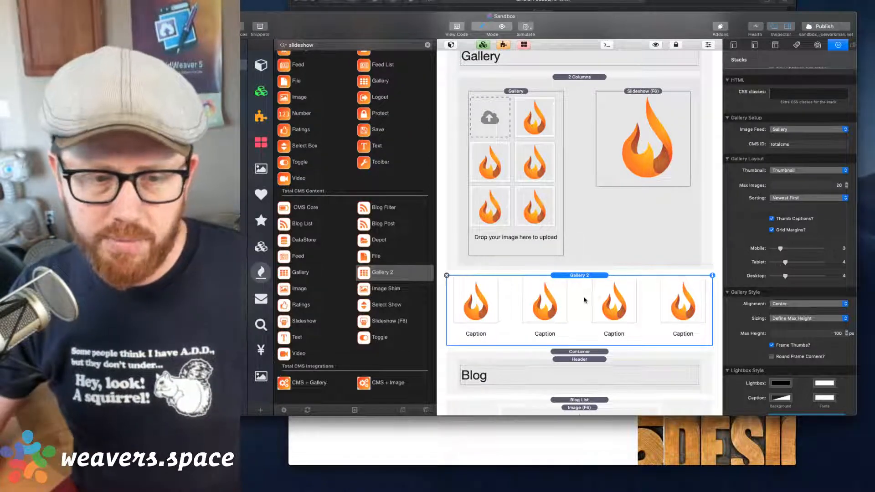
key(super+Tab)
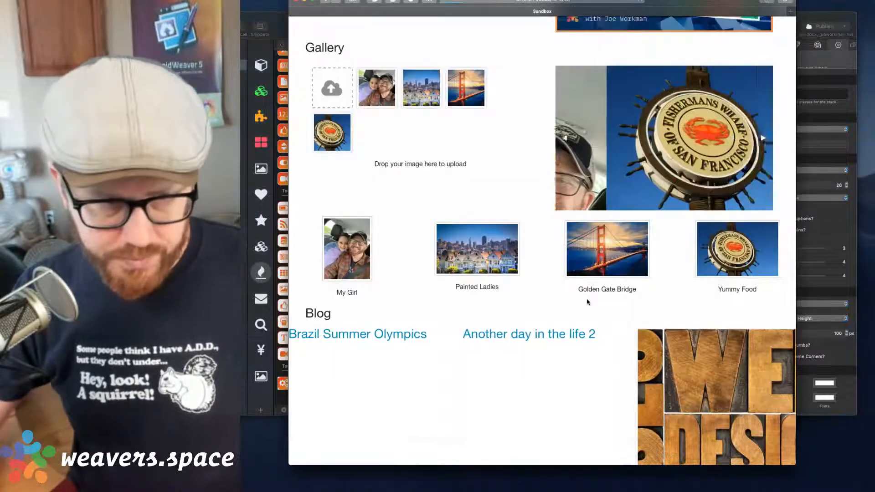
key(super+r)
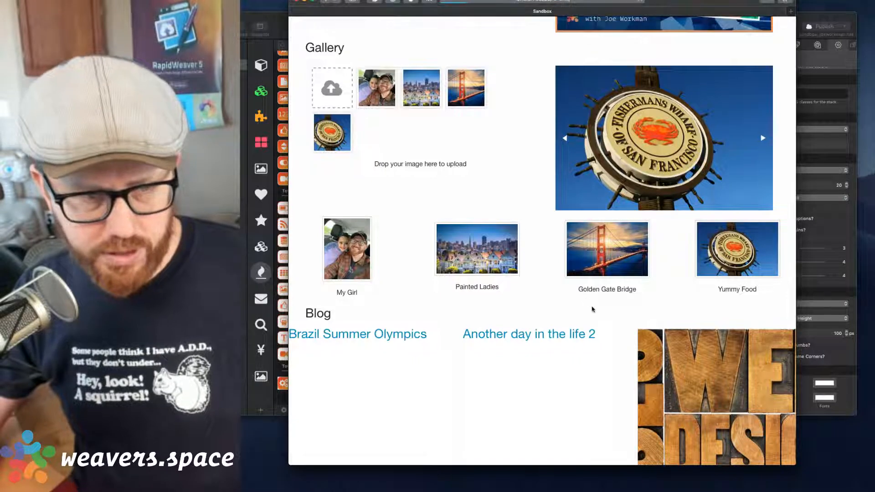
scroll(379, 244, down, 5)
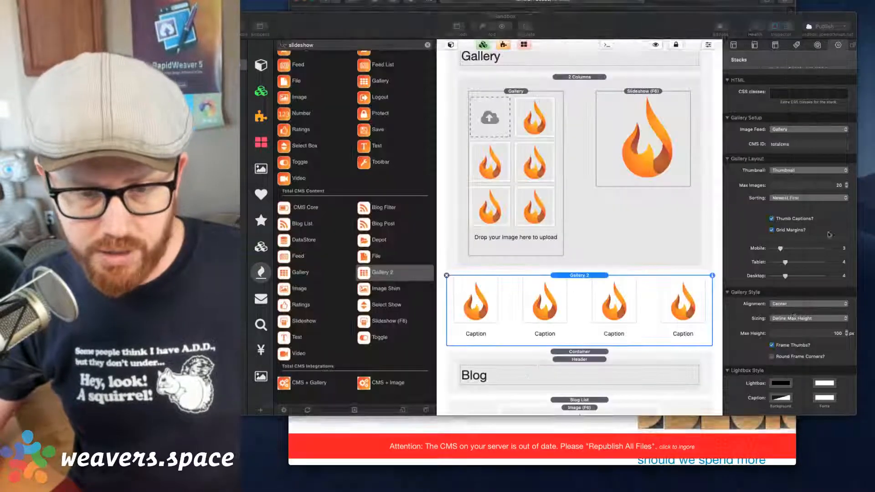
Step: Turn off framed thumbnails on the Gallery 2 stack and check the captioned gallery in the browser preview
click(834, 222)
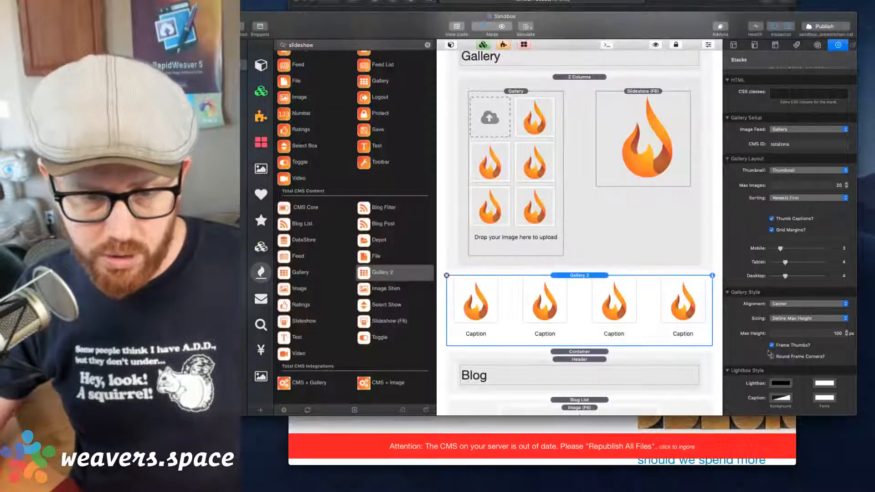
click(771, 346)
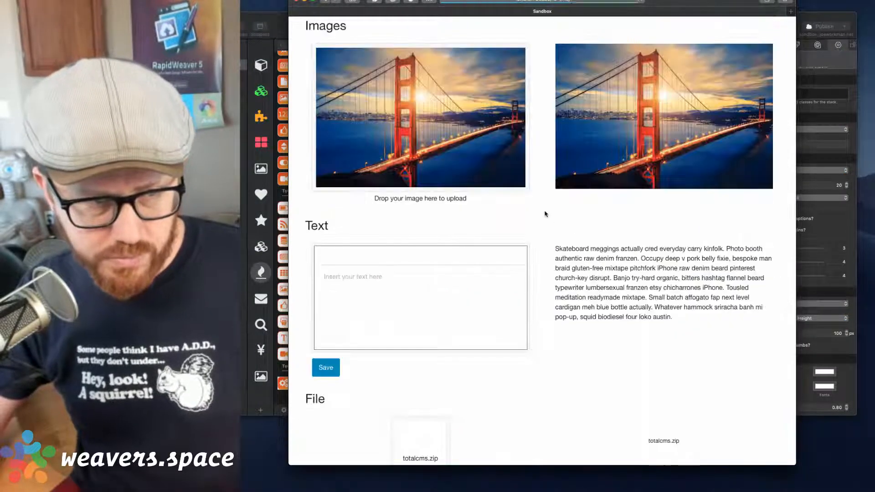
scroll(545, 214, down, 3)
scroll(542, 214, up, 3)
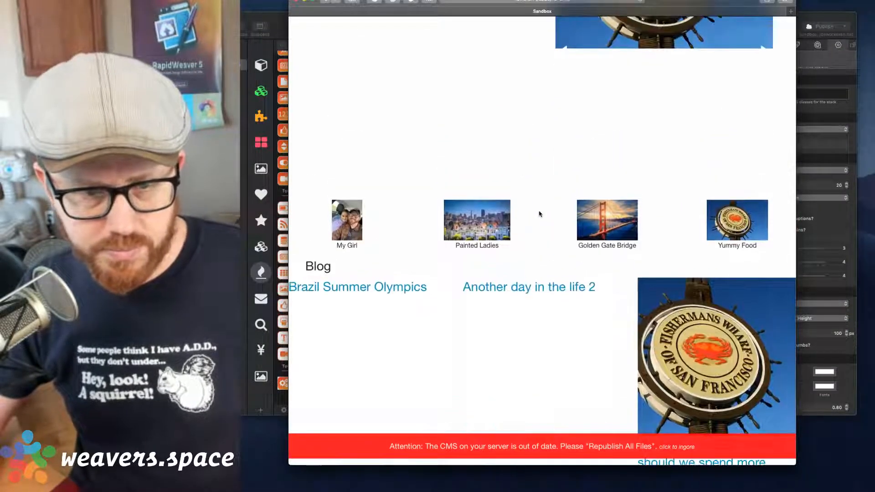
Step: Turn off grid margins on the Gallery 2 stack and reload the browser preview
click(818, 224)
click(772, 230)
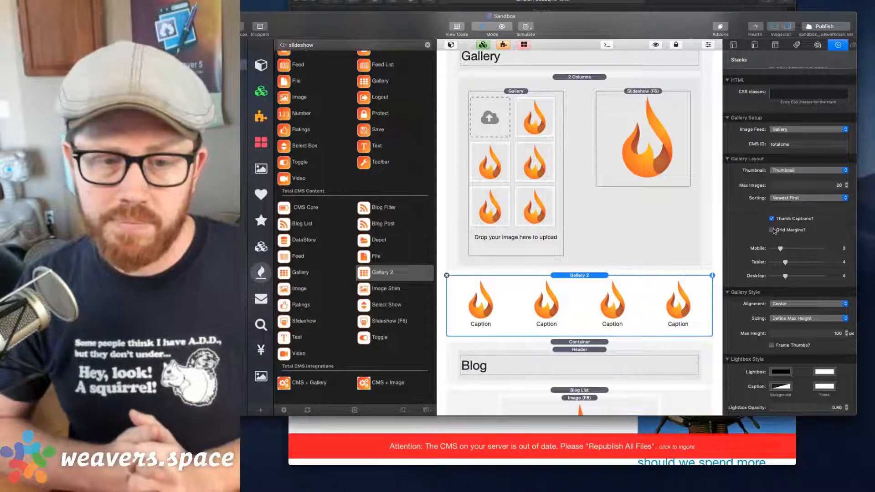
key(super+Tab)
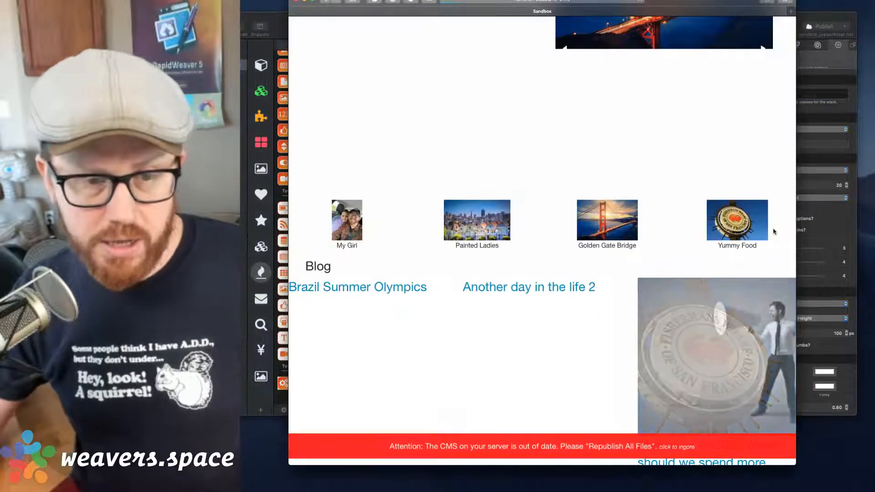
key(super+r)
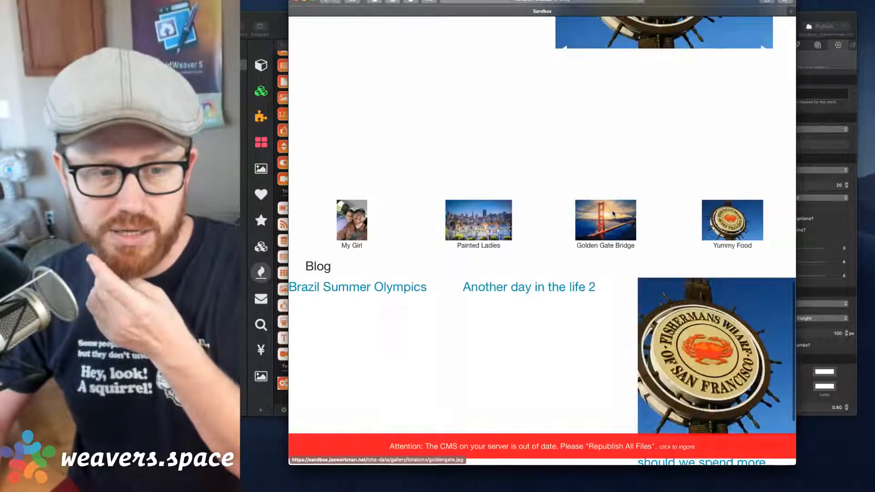
Step: Browse the gallery's lightbox starting from Golden Gate Bridge, dismissing the out-of-date CMS notice
click(613, 213)
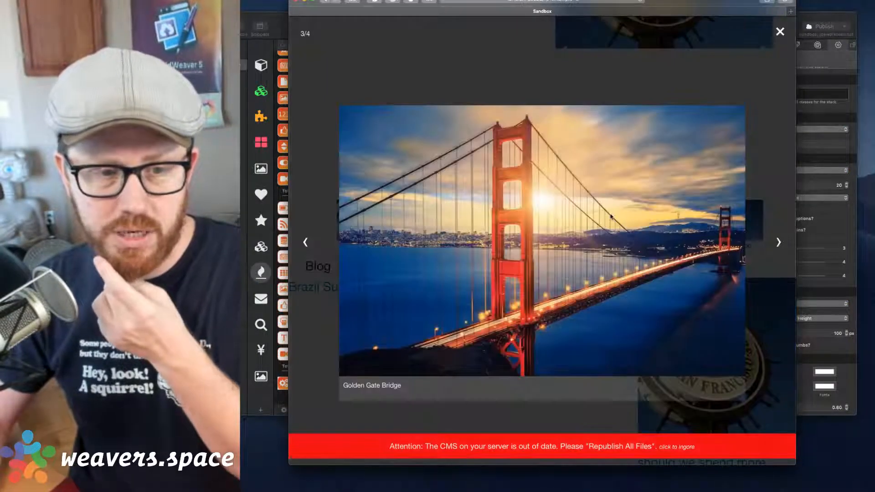
click(734, 449)
click(616, 240)
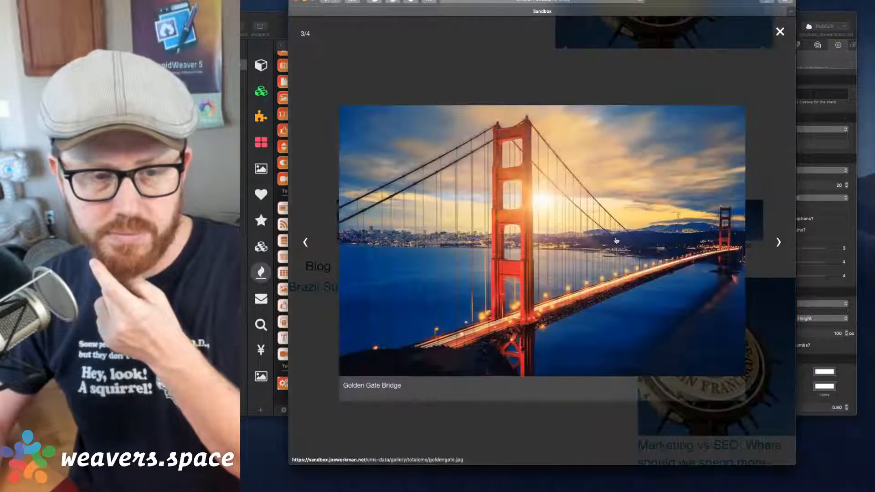
click(778, 243)
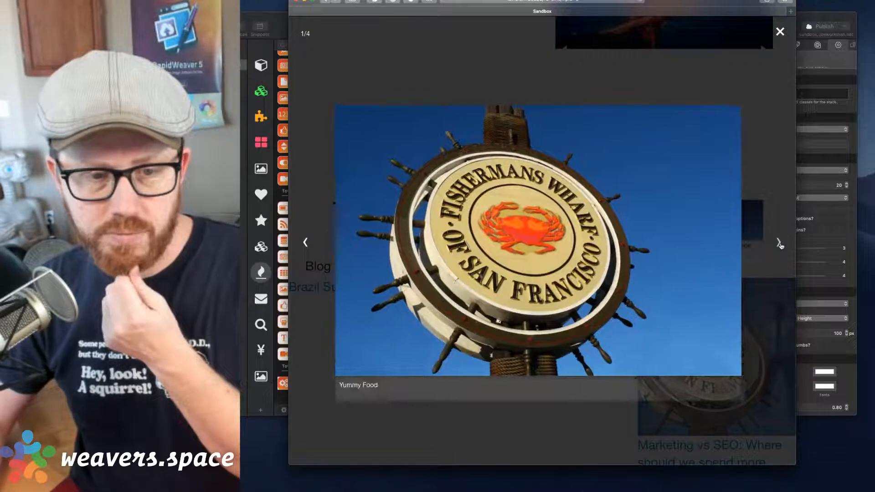
Step: Advance the gallery lightbox past the Yummy Food image, dismiss the lightbox and close the browser preview window
click(779, 243)
click(779, 32)
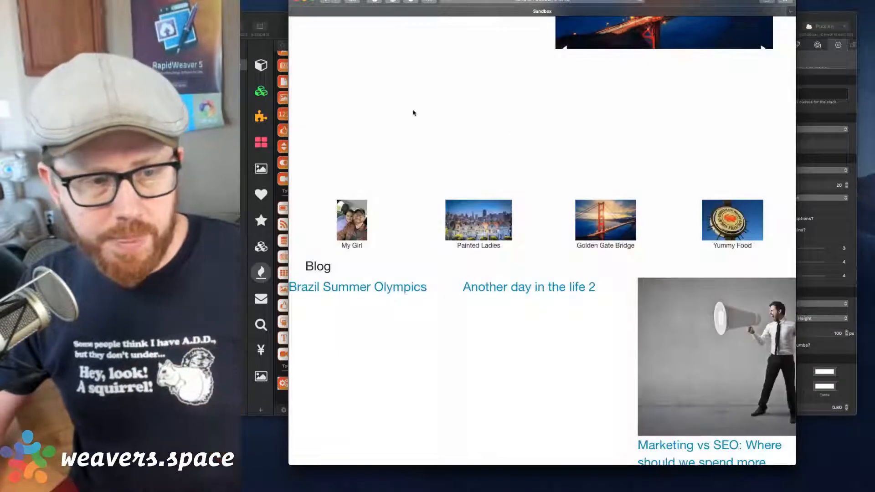
click(298, 1)
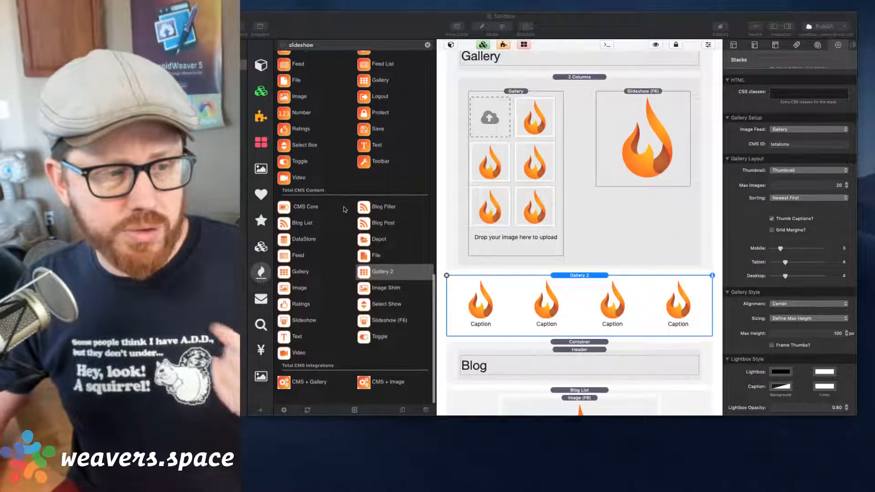
Step: Inspect the Blog List stack's settings, its Image (F6) child stack and the child stacks it can contain
scroll(500, 280, down, 5)
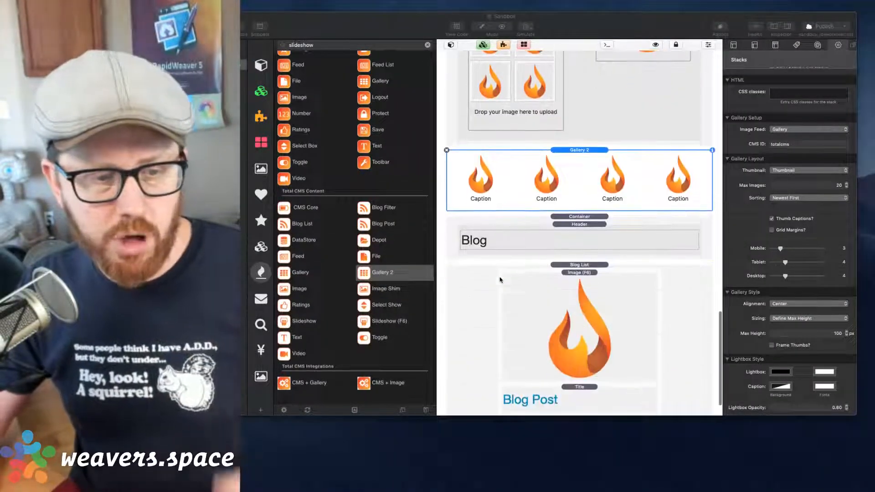
click(480, 316)
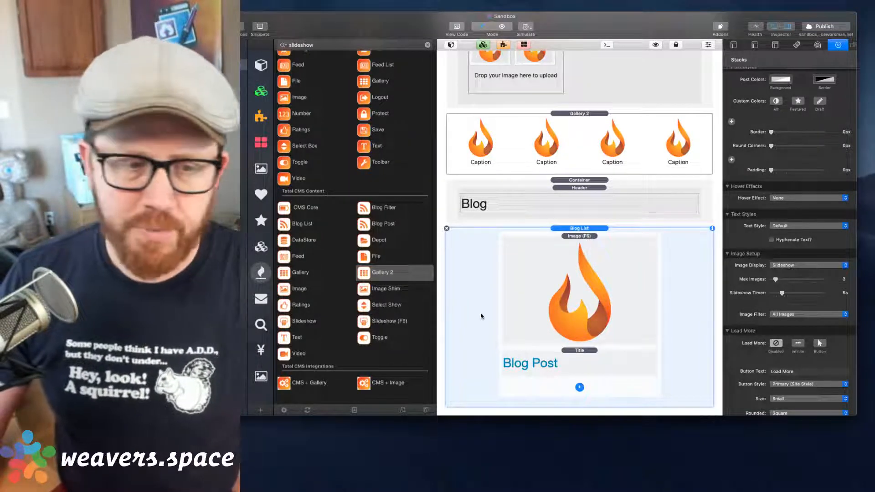
click(551, 261)
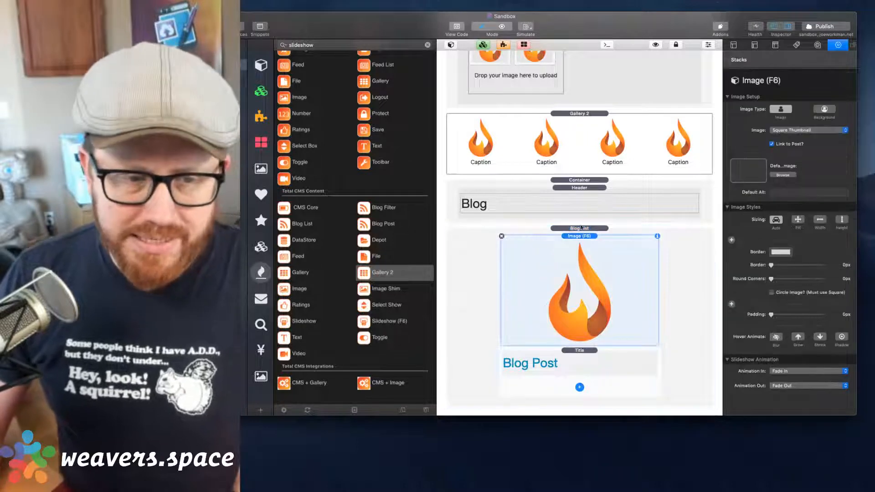
click(571, 228)
click(572, 249)
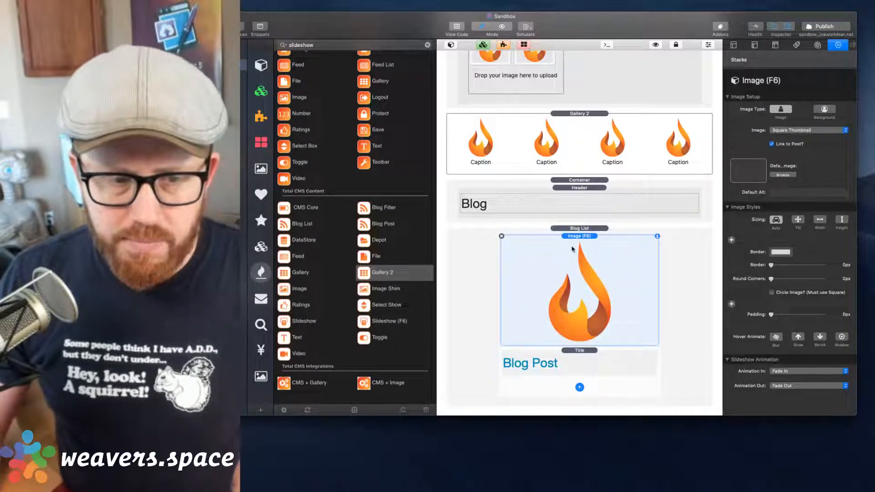
click(579, 387)
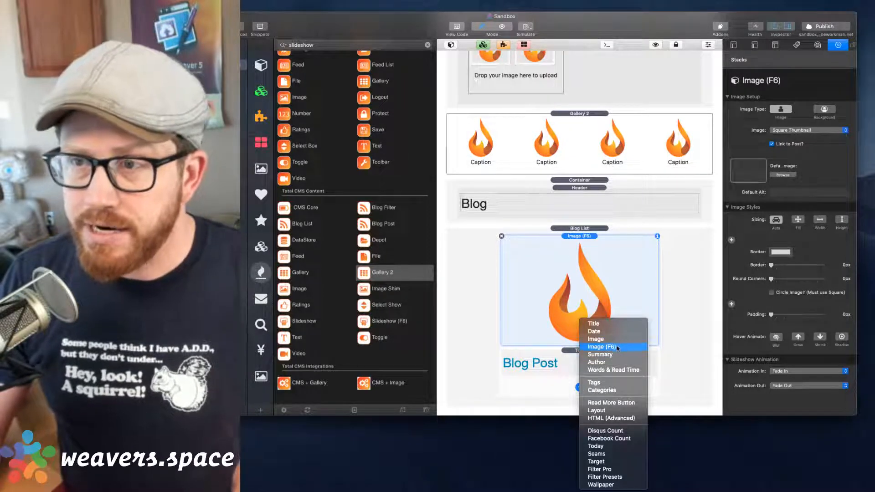
click(620, 287)
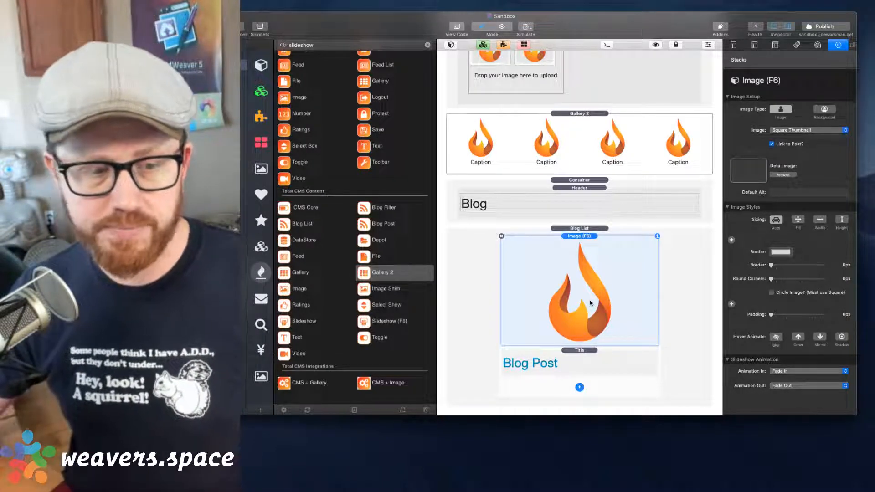
Step: Review the Animation In and Animation Out options for the Image (F6) stack's slideshow
click(779, 373)
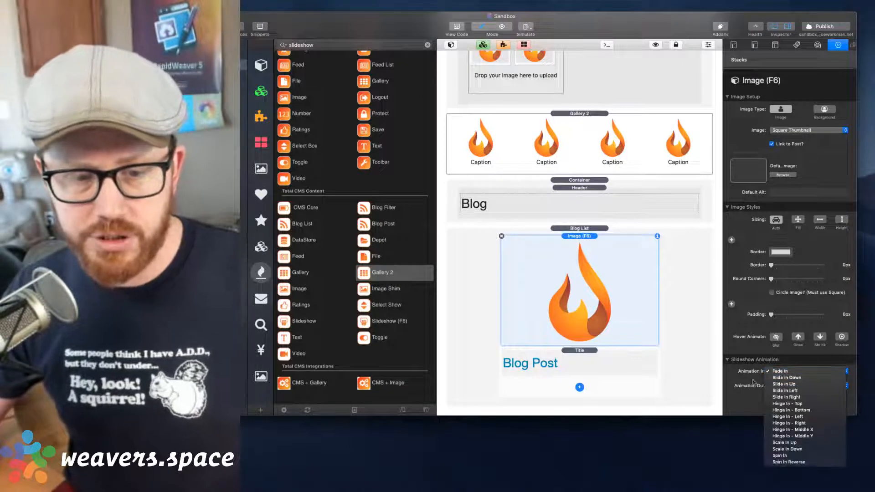
click(749, 385)
click(790, 385)
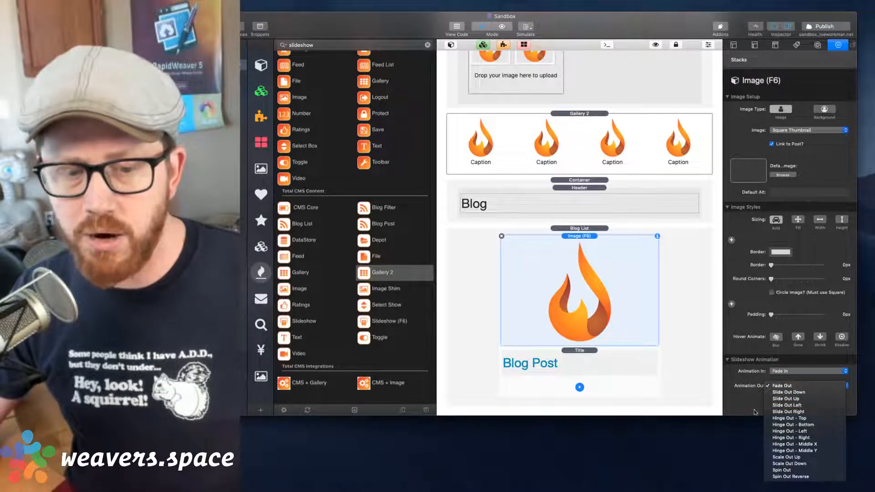
click(755, 394)
click(780, 387)
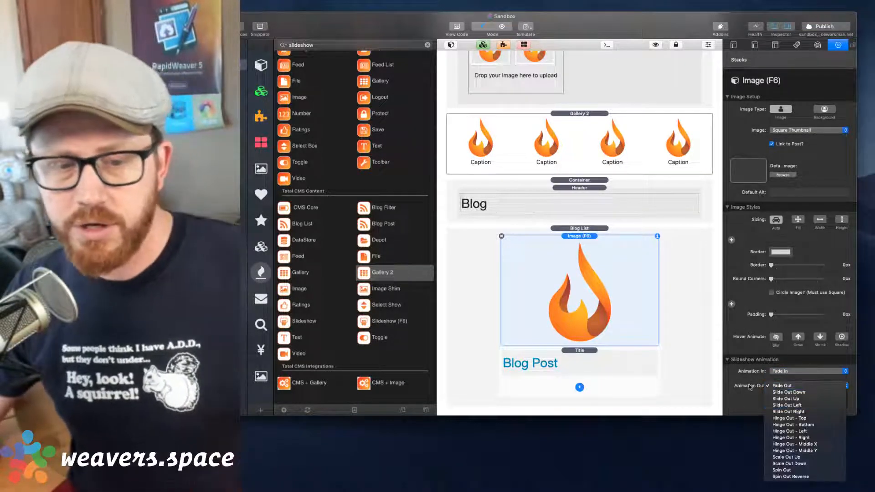
click(749, 386)
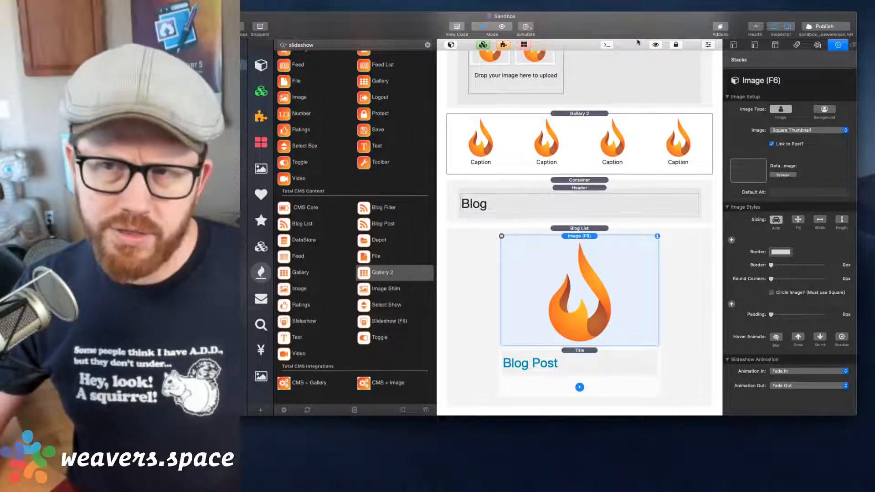
Step: Switch to Safari and open the TotalCMS stack product page on weavers.space in a new window
key(super+Tab)
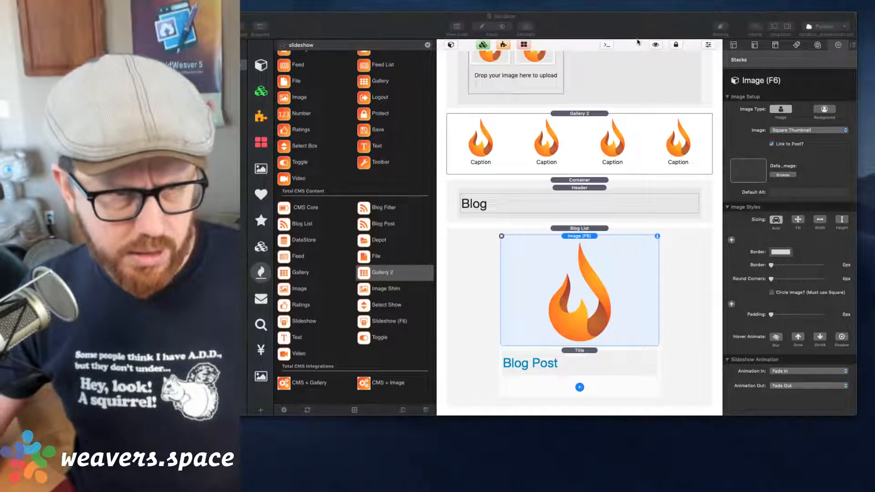
key(super+n)
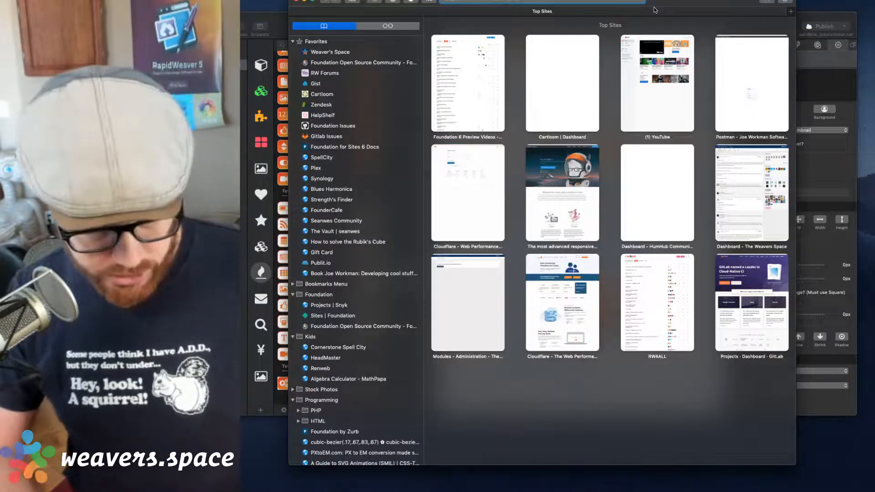
text(wstack)
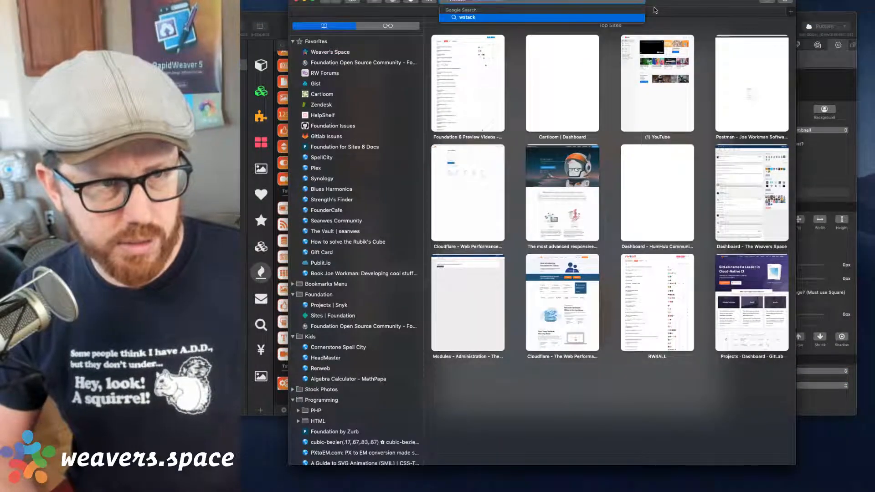
text(s)
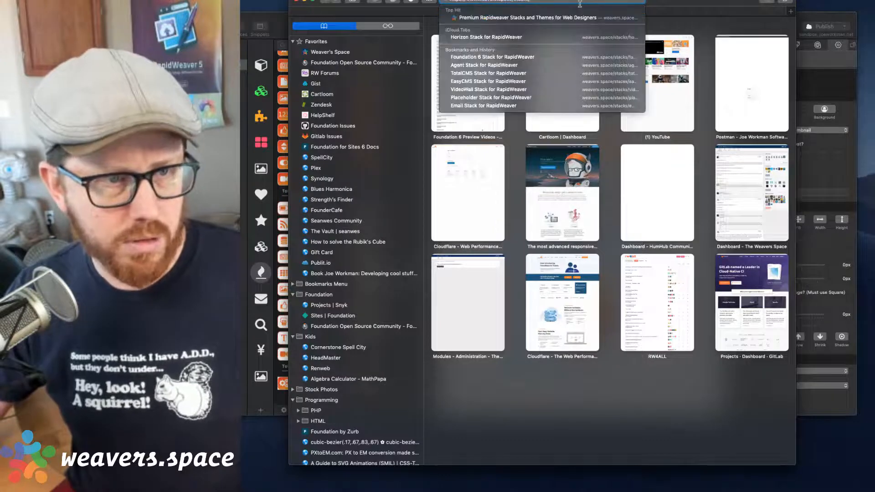
text(t)
key(Return)
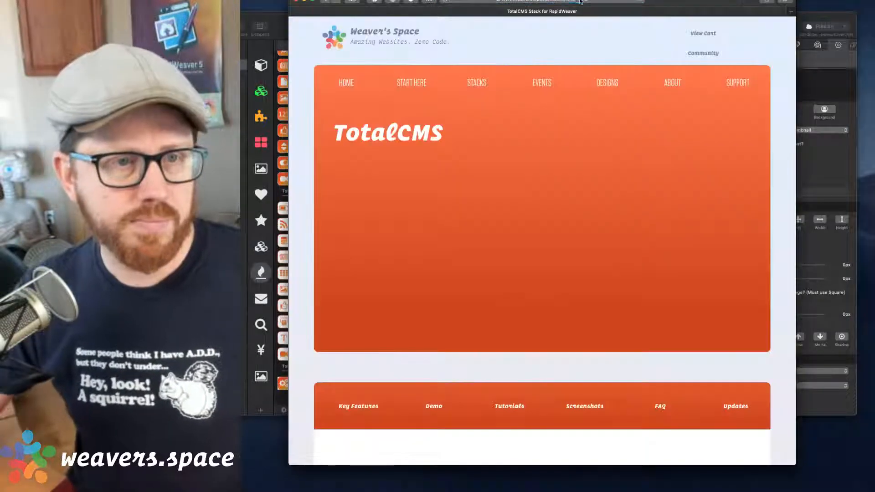
Step: Show the TotalCMS page's Updates section and read the v1.6.1 release notes
scroll(557, 173, down, 5)
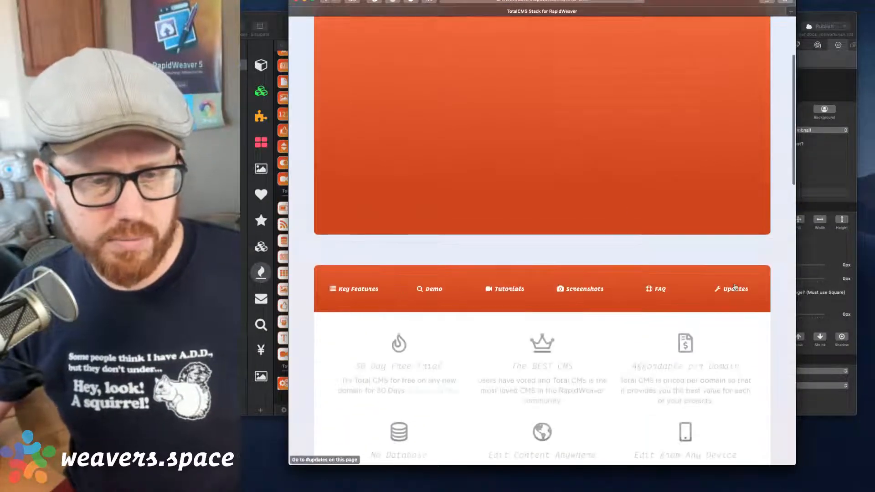
click(733, 292)
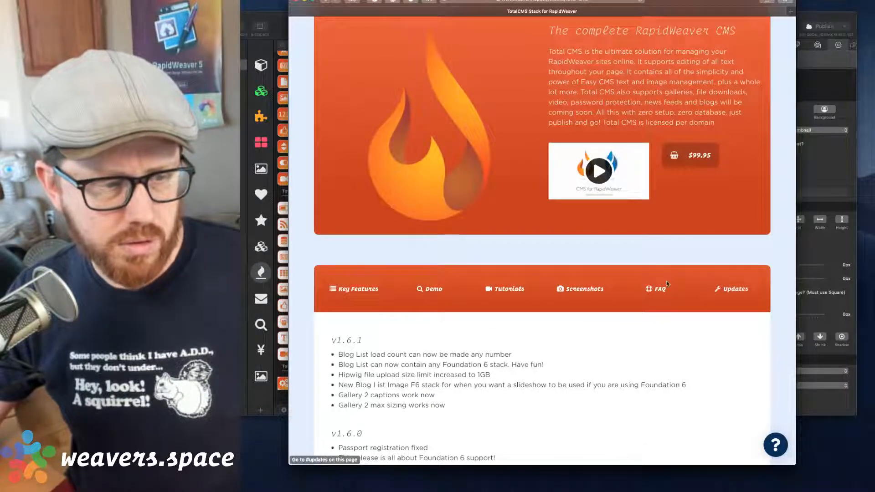
scroll(666, 283, down, 8)
scroll(684, 319, down, 3)
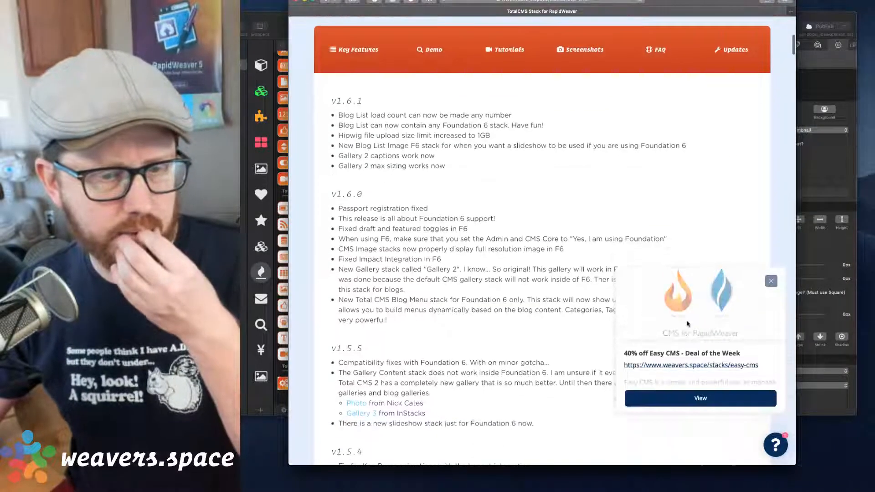
Step: Switch back to RapidWeaver and set the Blog List stack's load count to 100
key(super+Tab)
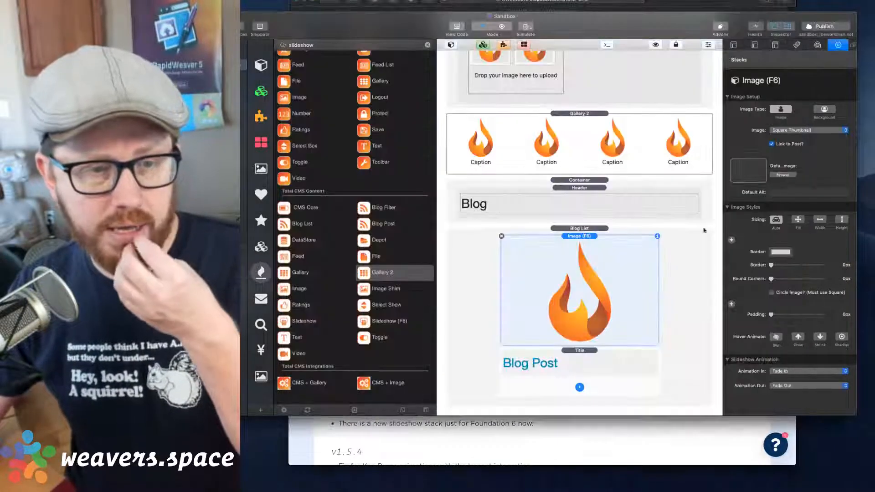
click(591, 230)
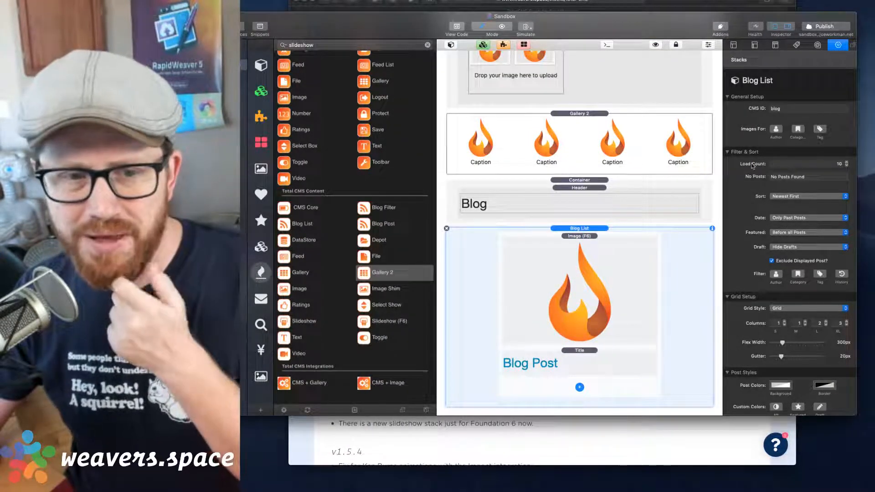
mouse_move(748, 163)
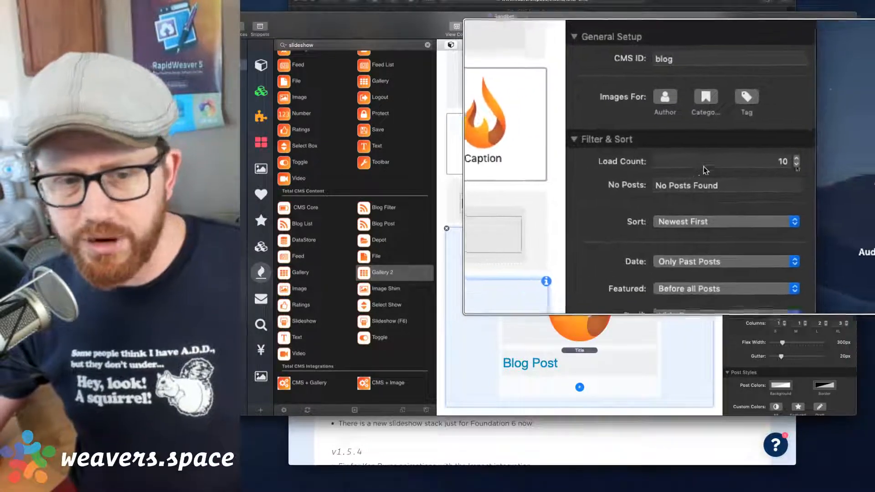
click(730, 163)
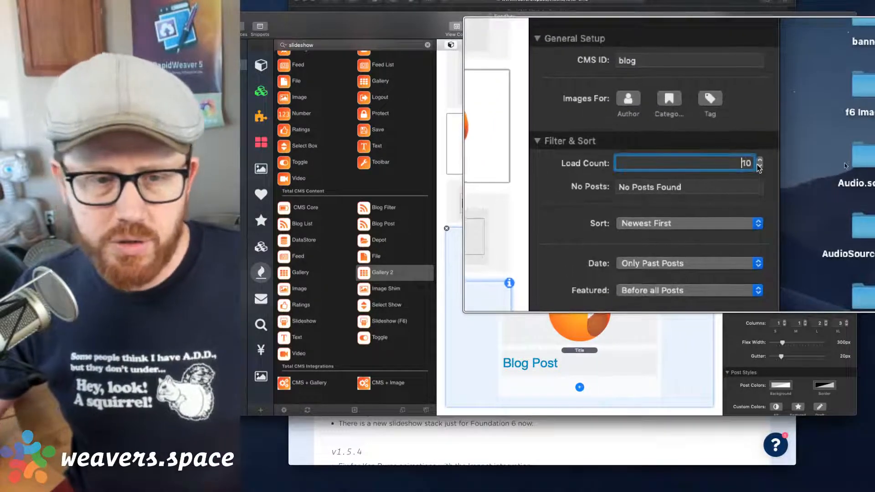
text(0)
key(Tab)
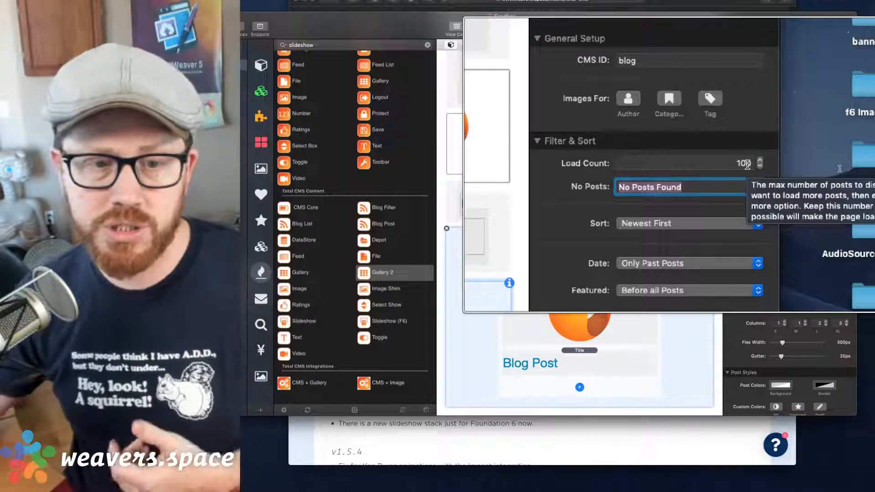
double_click(747, 164)
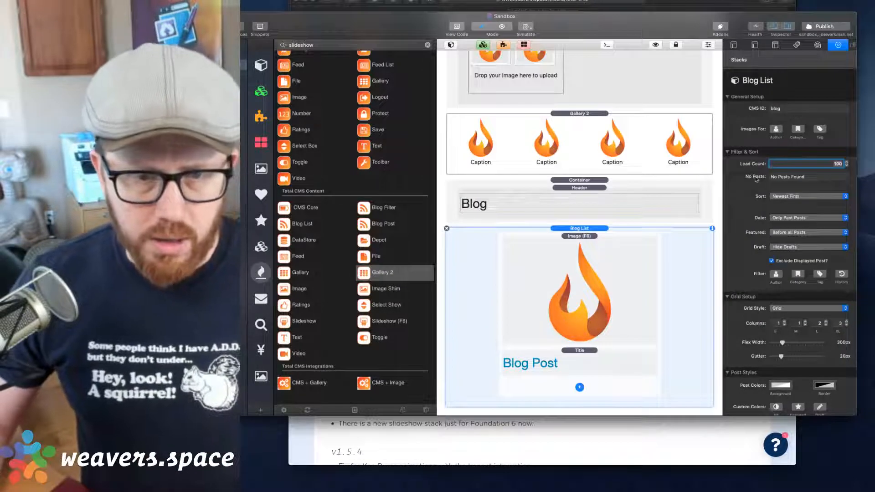
Step: Return to the TotalCMS page in Safari and read the v1.6.0 and earlier release notes
click(645, 6)
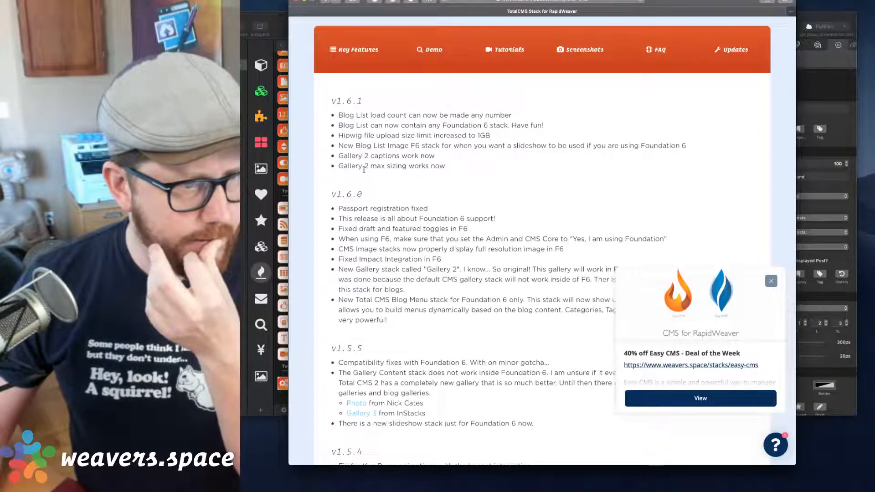
scroll(362, 155, down, 3)
scroll(357, 150, down, 1)
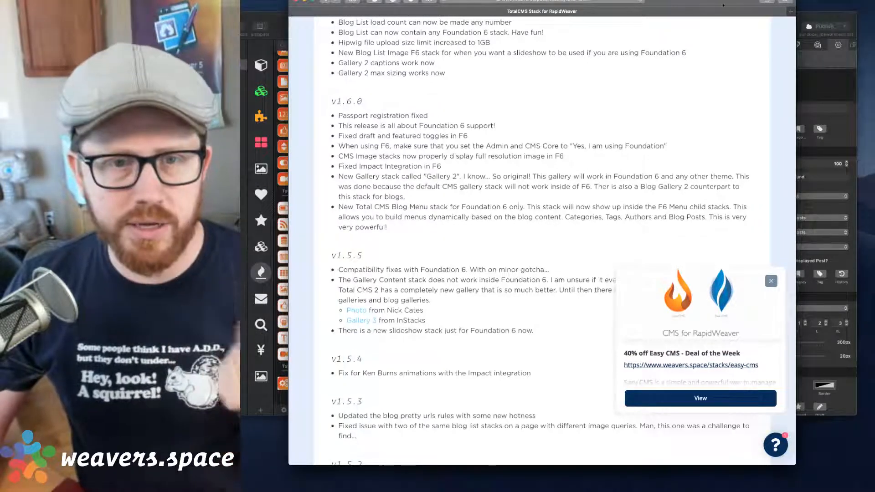
Step: Switch back to RapidWeaver and search the entire stacks library for impact
click(803, 15)
scroll(528, 75, up, 20)
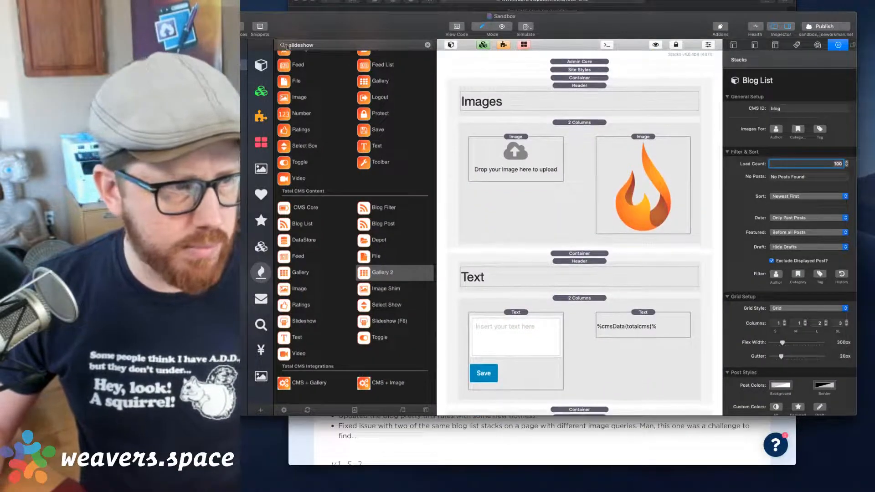
click(261, 64)
click(313, 46)
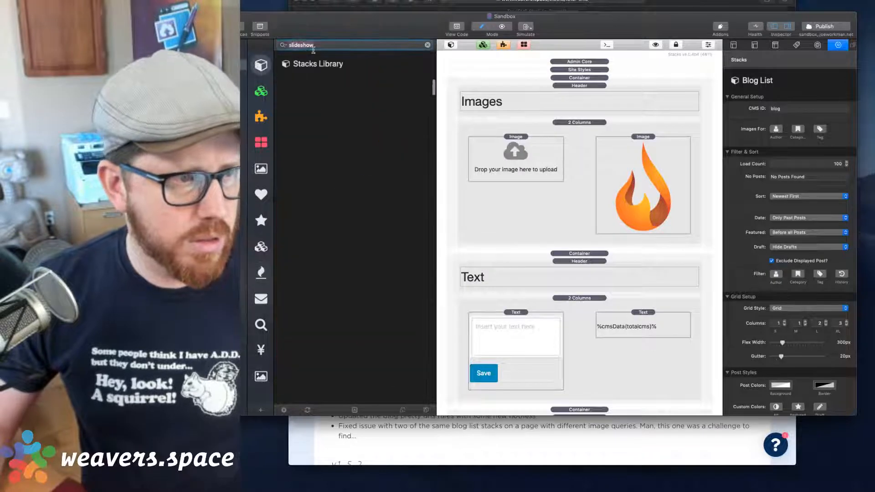
text(iumpact)
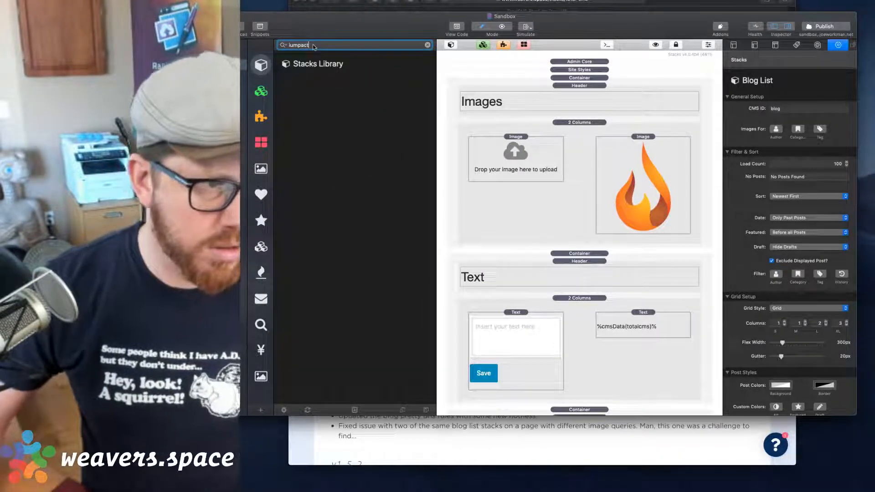
key(BackSpace)
key(BackSpace)
key(BackSpace)
key(BackSpace)
key(BackSpace)
key(BackSpace)
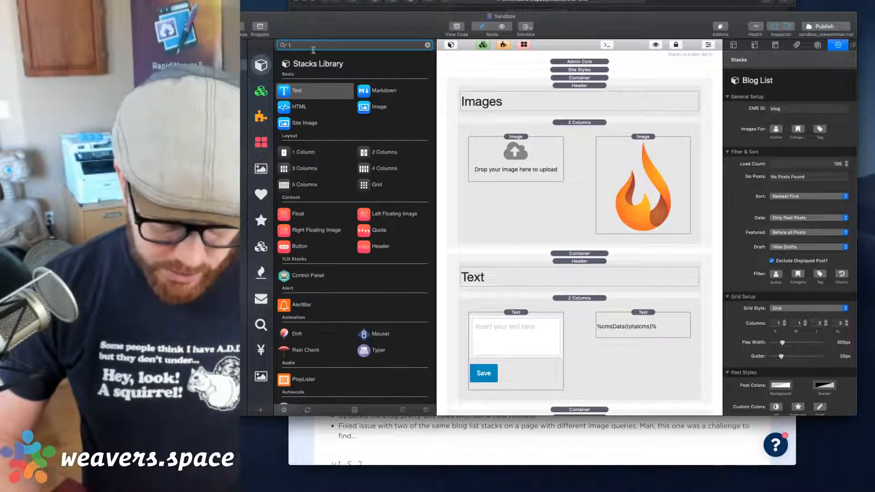
text(mpact)
Step: Add an Impact stack between Site Styles and the Images container, and insert a Total CMS Impact Slide inside it
drag(296, 96, 588, 91)
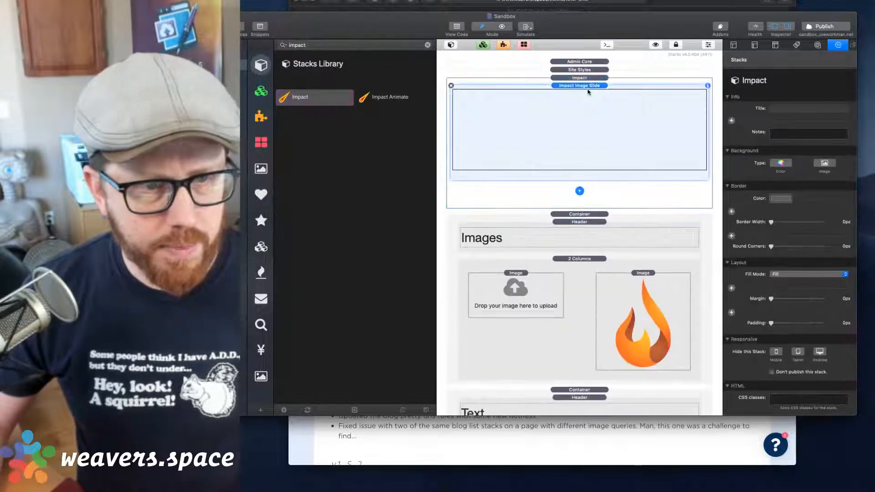
click(579, 191)
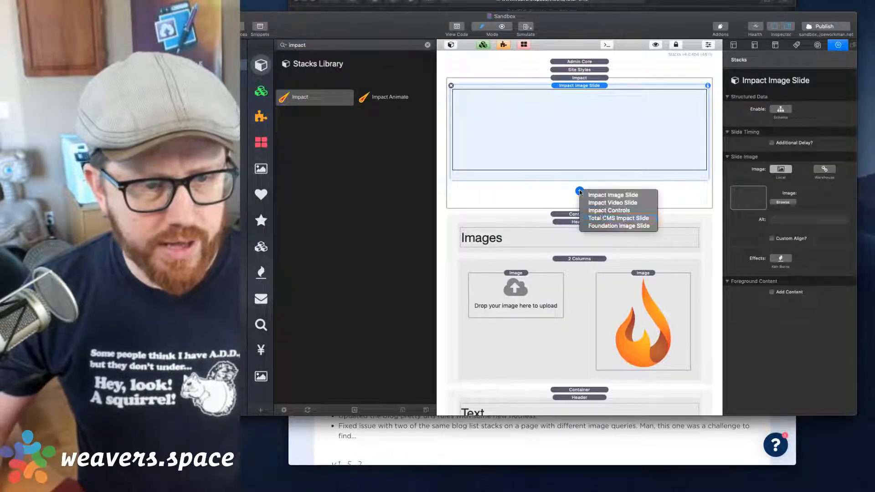
click(602, 217)
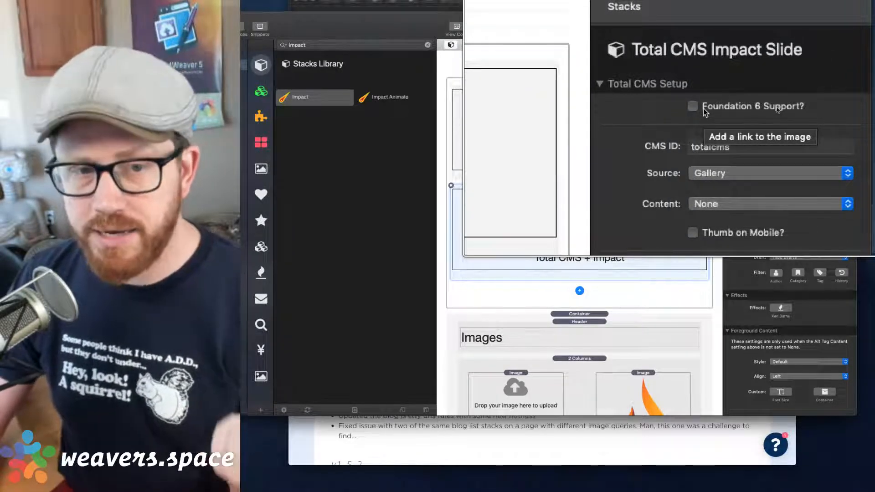
Step: Toggle Foundation 6 Support on and back off for the Total CMS Impact Slide, and delete the enclosing Impact stack from the page
click(701, 108)
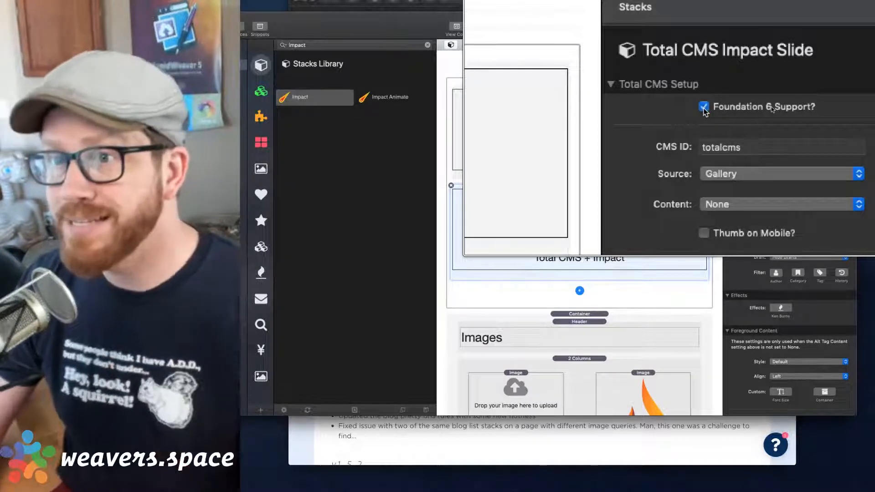
click(703, 107)
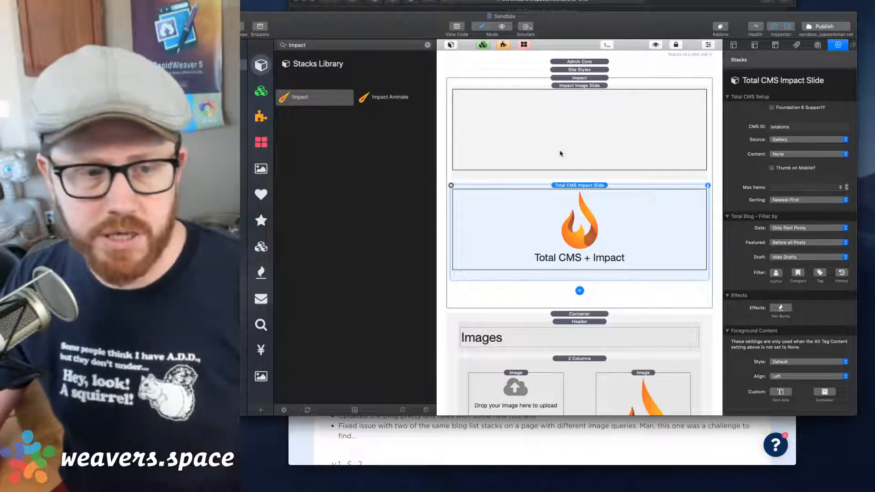
click(478, 81)
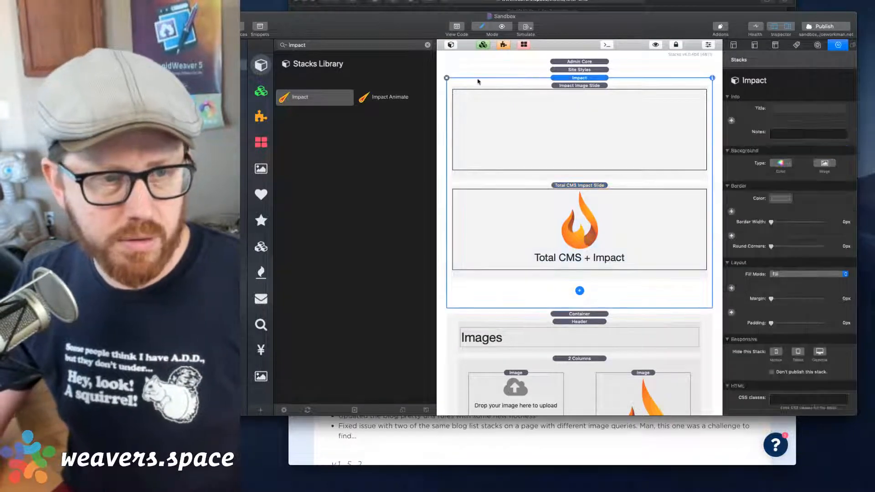
click(447, 78)
Step: Switch to the TotalCMS page in Safari, review the v1.6.0 release notes, return to the page's beginning and minimize the window
click(690, 5)
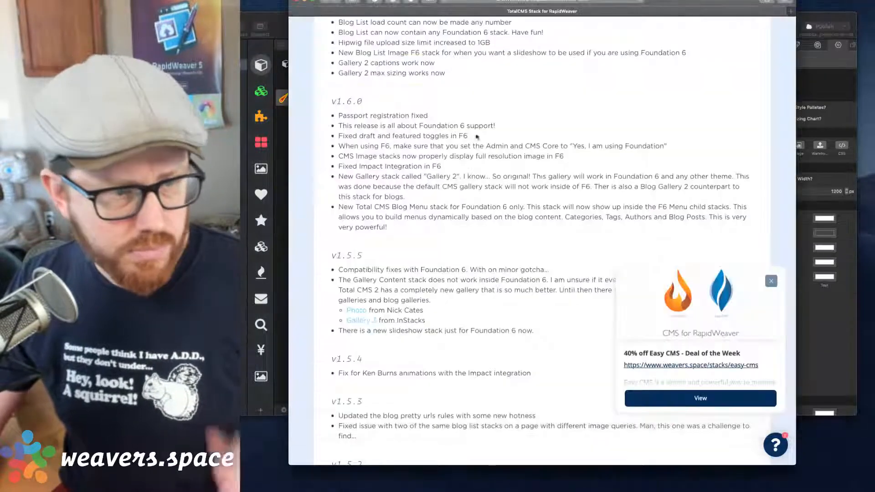
scroll(406, 136, down, 1)
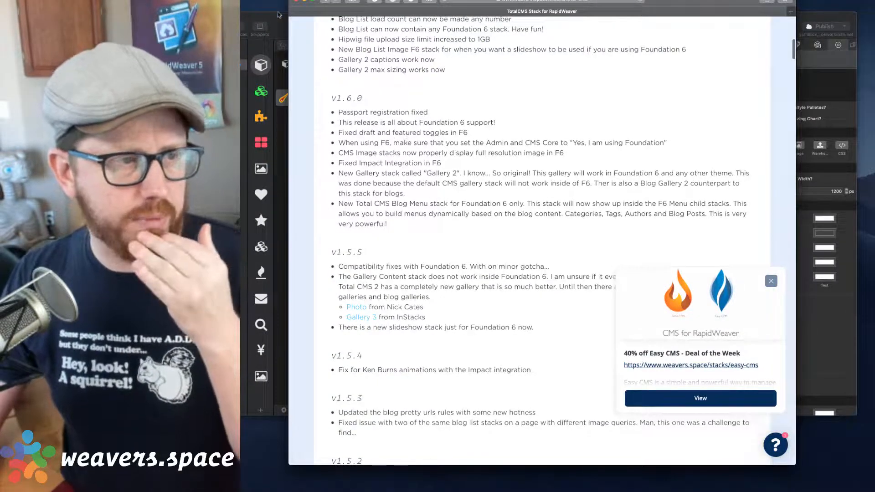
scroll(355, 65, up, 15)
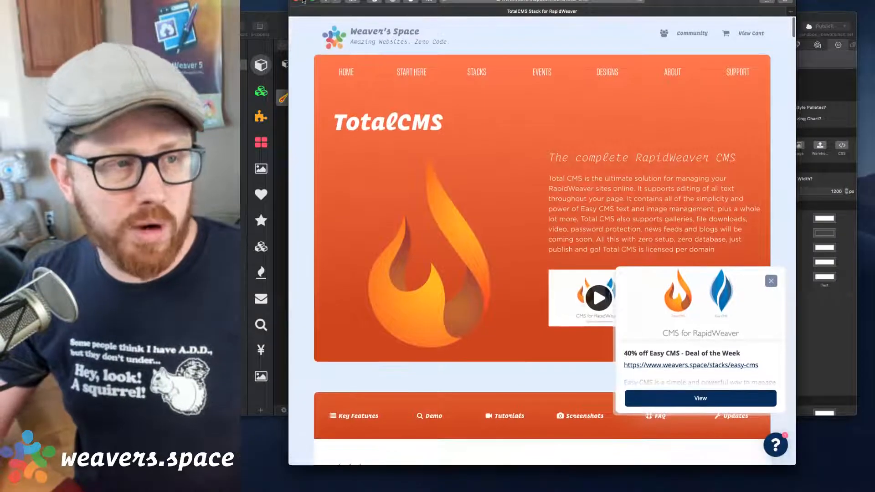
click(304, 2)
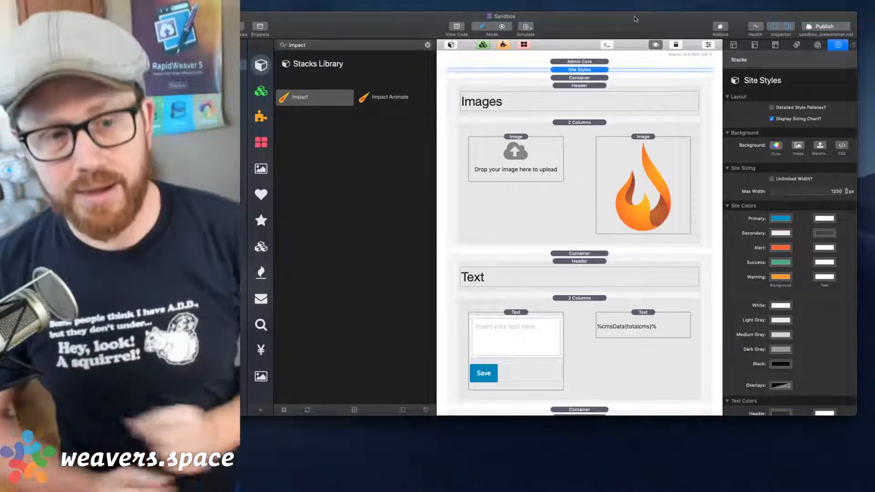
Step: Select the Blog List stack at the end of the sandbox page and examine which child stacks it can contain
scroll(524, 237, down, 10)
scroll(524, 238, down, 8)
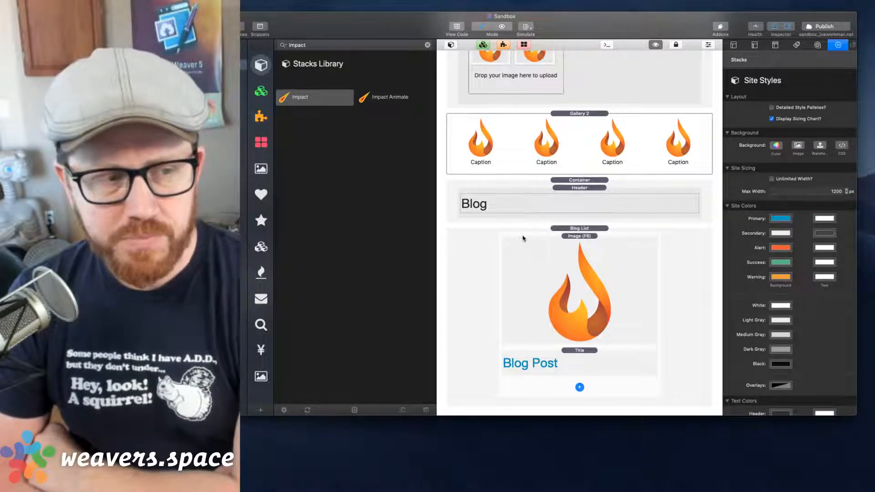
click(557, 233)
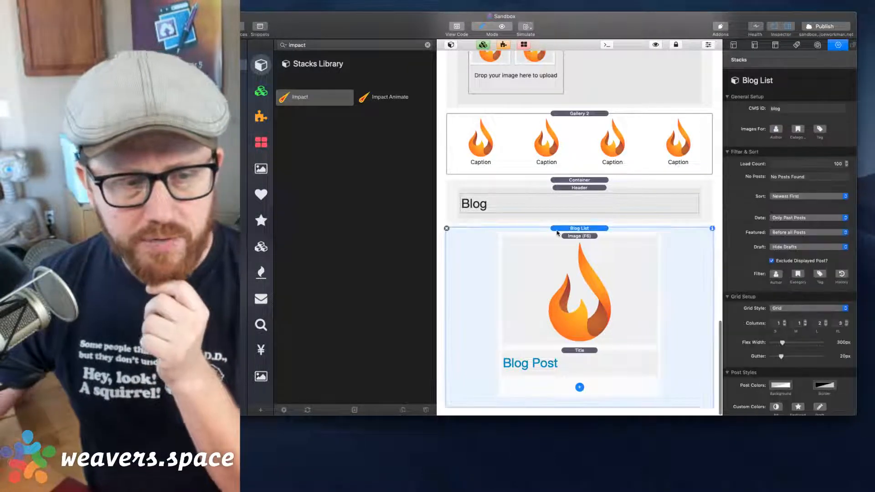
click(580, 387)
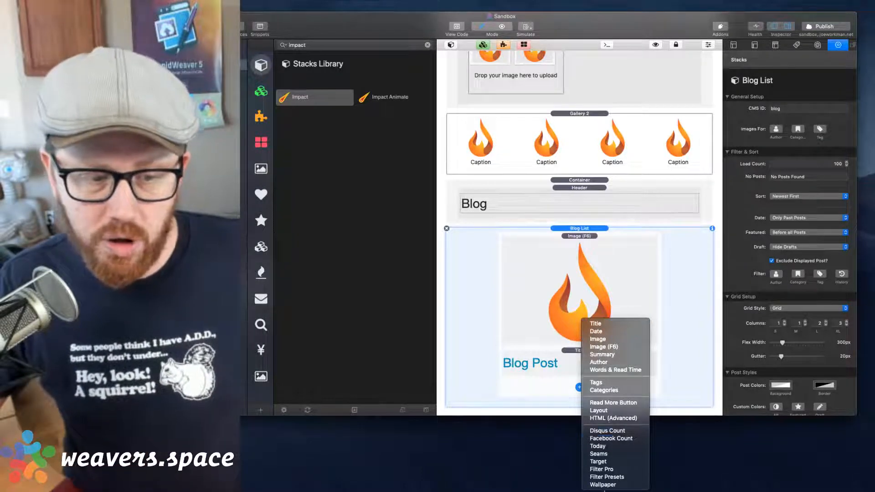
click(541, 279)
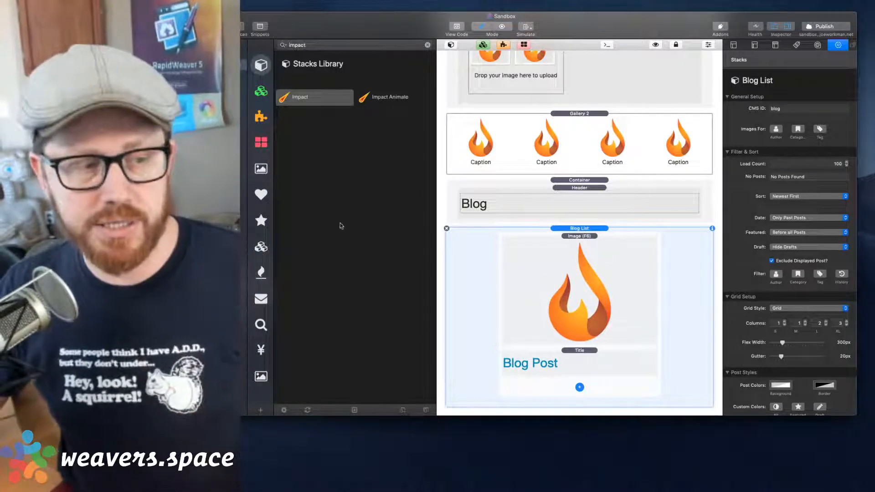
Step: Browse the Foundation 6 stacks group for stacks that could be placed inside the Blog List
click(261, 350)
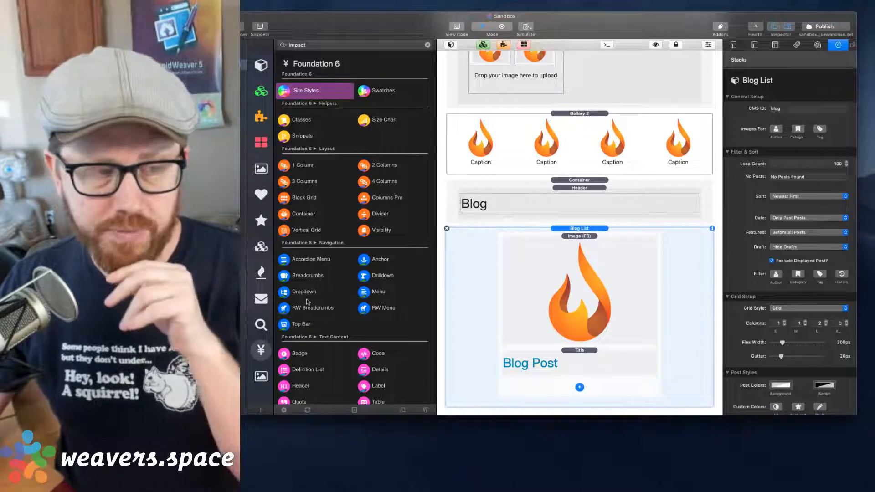
scroll(308, 301, down, 8)
scroll(315, 282, up, 9)
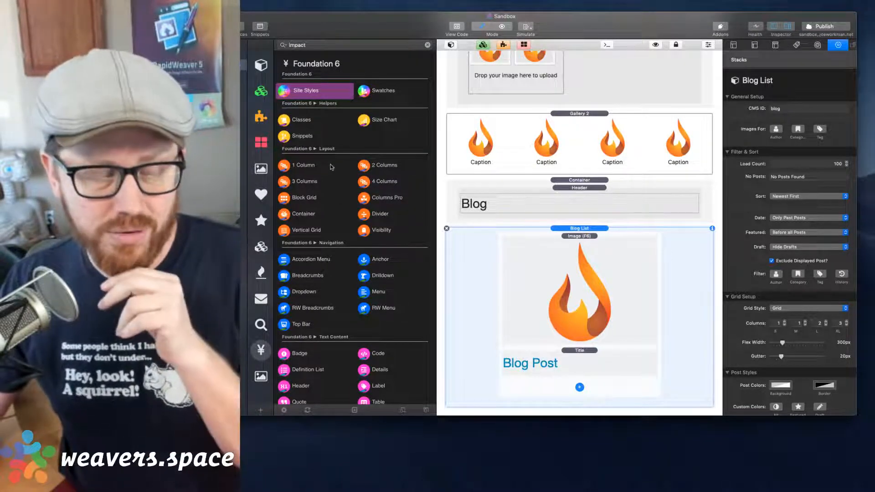
scroll(334, 205, down, 10)
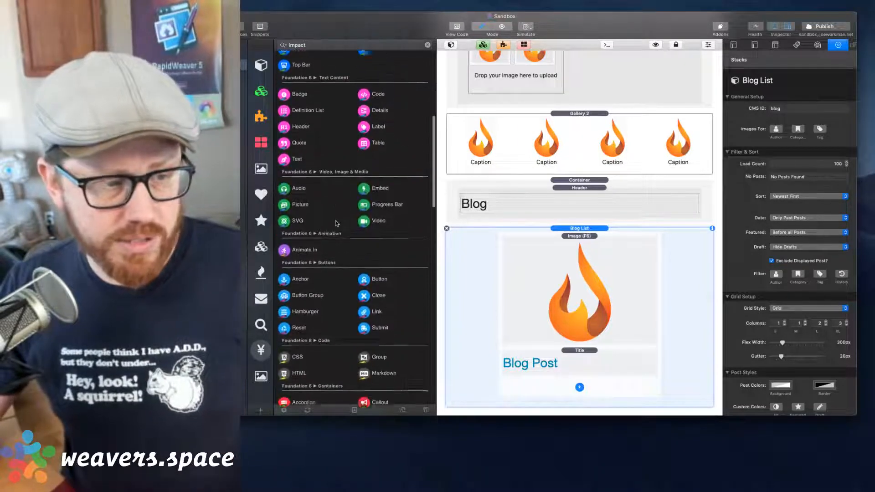
scroll(335, 221, down, 1)
scroll(350, 188, down, 4)
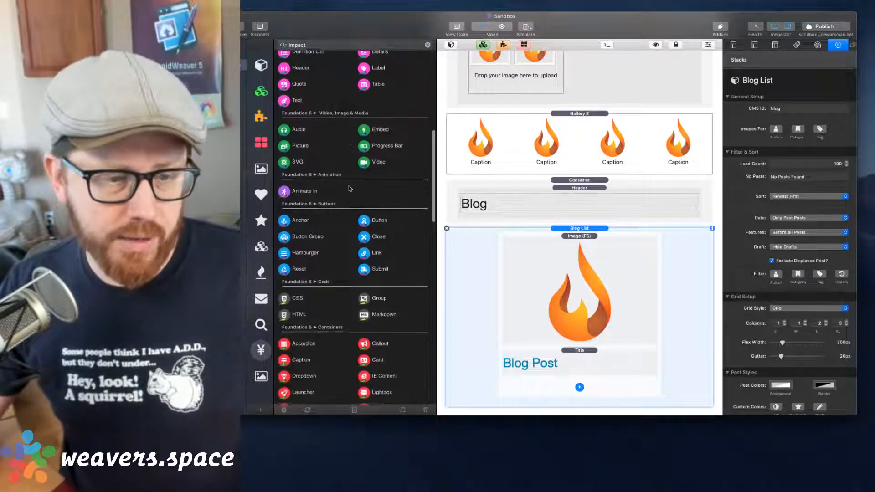
Step: Delete the Title stack from the Blog List and add a Foundation 6 Header stack directly beneath the Blog List
click(579, 351)
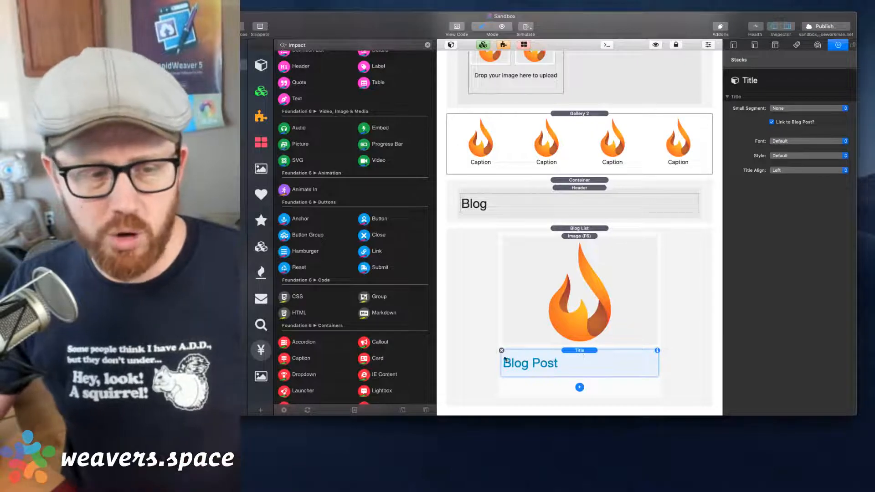
click(501, 350)
click(568, 333)
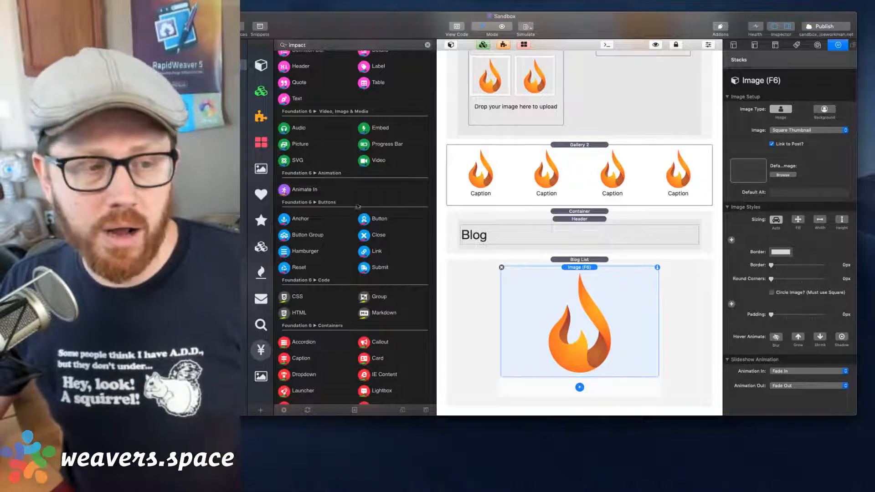
scroll(318, 212, up, 5)
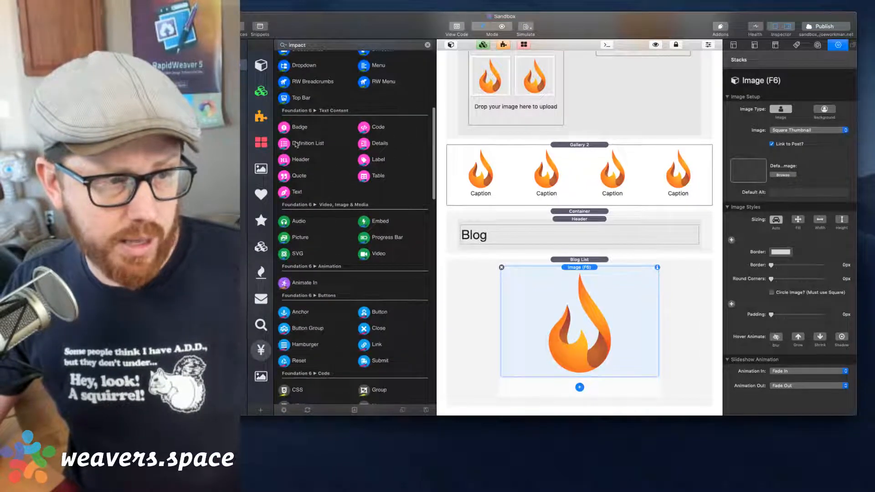
click(312, 161)
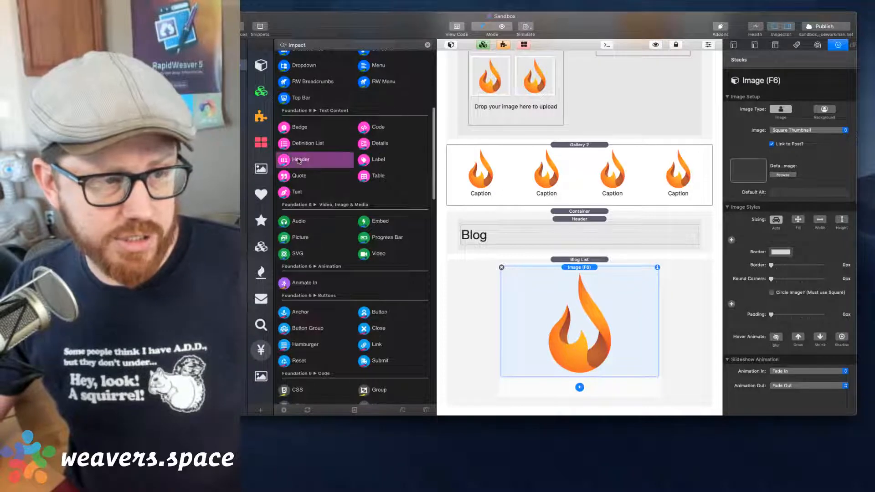
drag(284, 160, 580, 344)
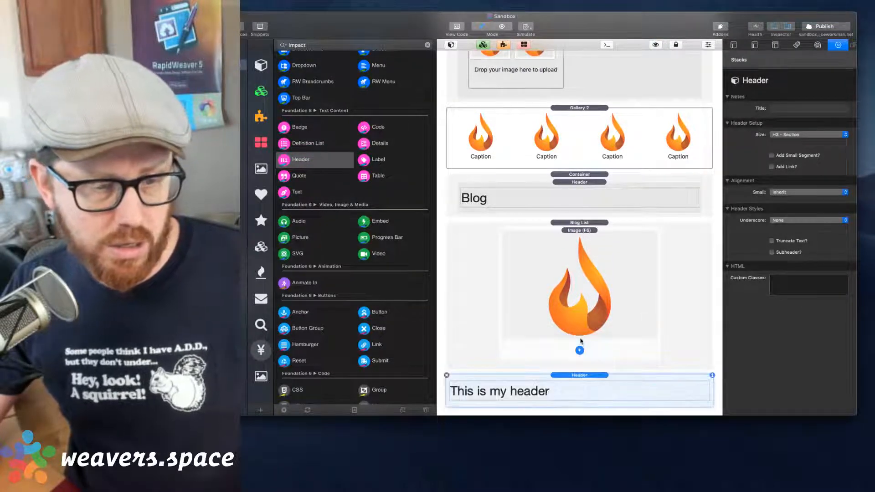
Step: Delete the existing Blog List and add a new Total CMS Blog List inside the Blog container, below its header
click(567, 286)
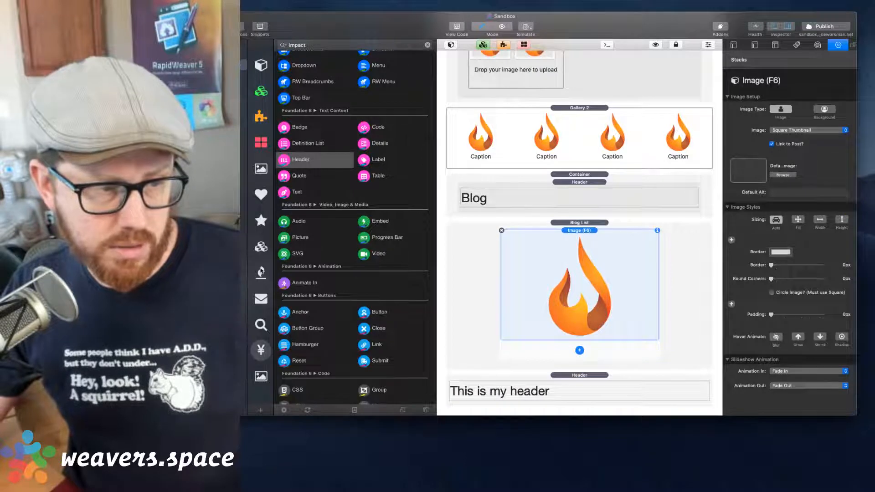
click(562, 222)
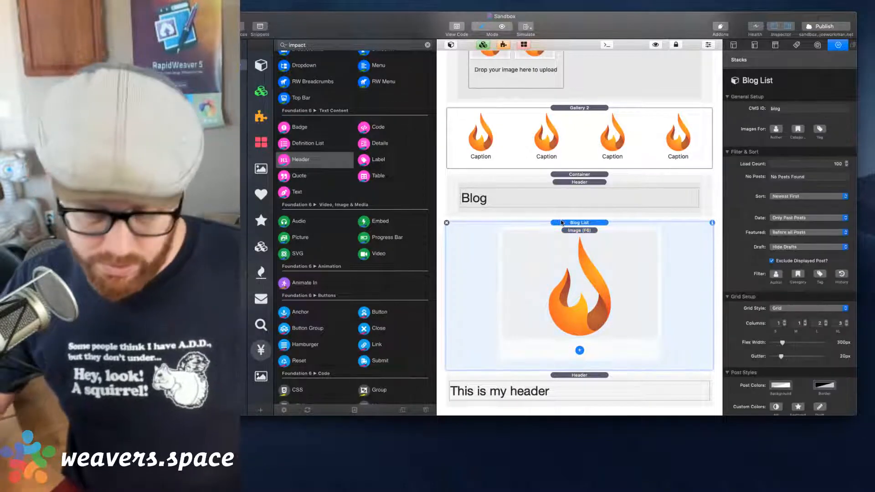
key(Delete)
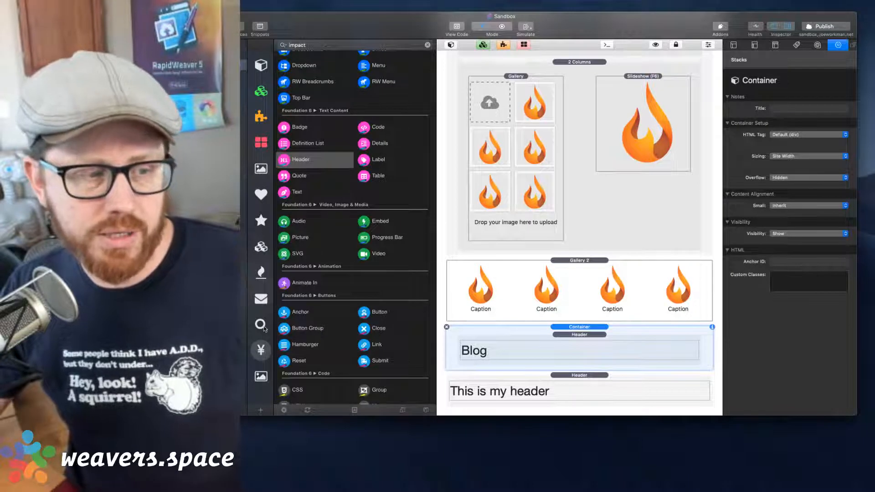
click(262, 270)
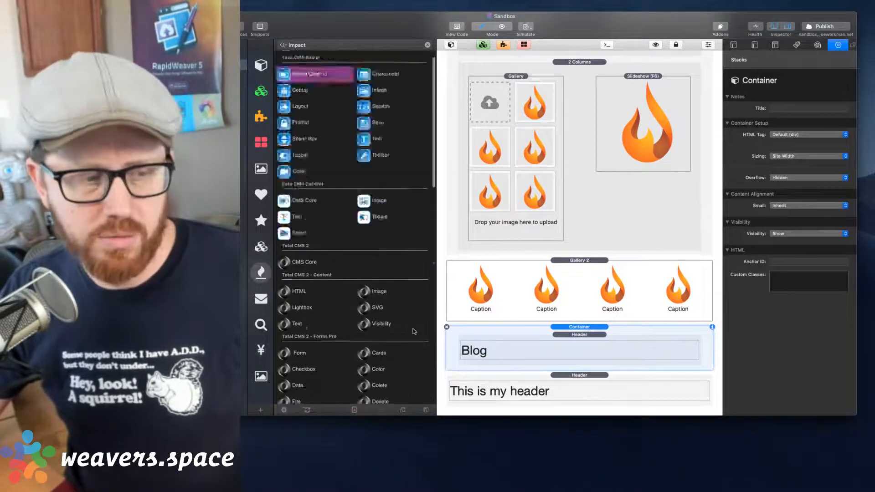
scroll(414, 331, down, 5)
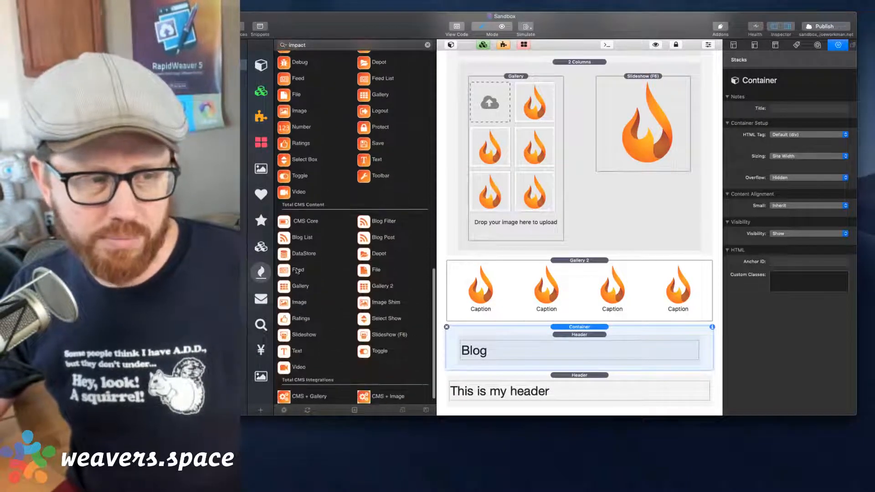
drag(293, 237, 581, 365)
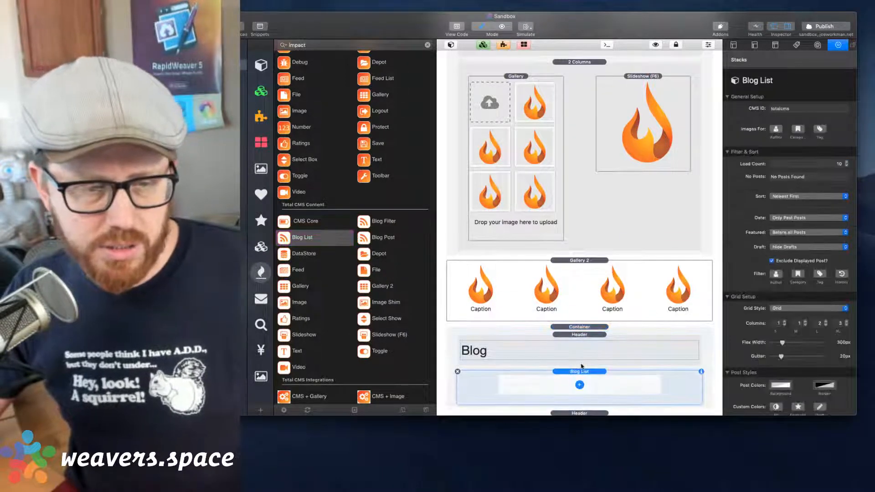
Step: Insert an Image (F6) child stack into the new Blog List
scroll(581, 366, down, 3)
click(579, 346)
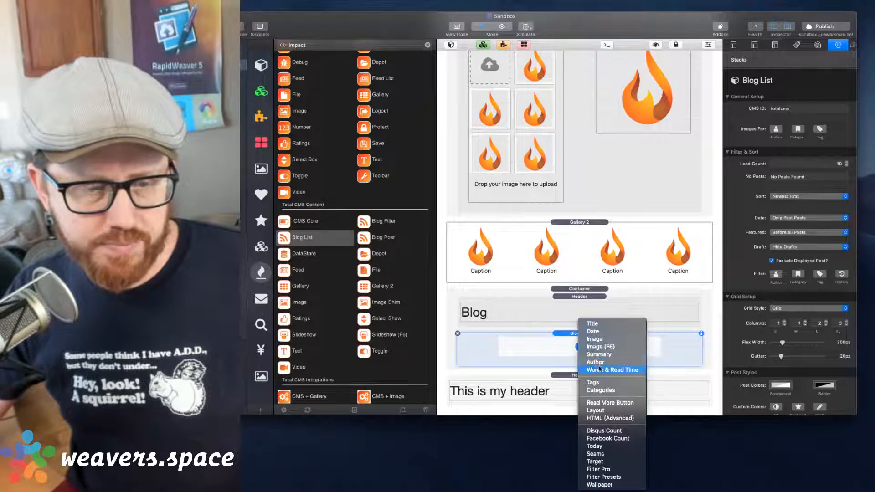
click(600, 348)
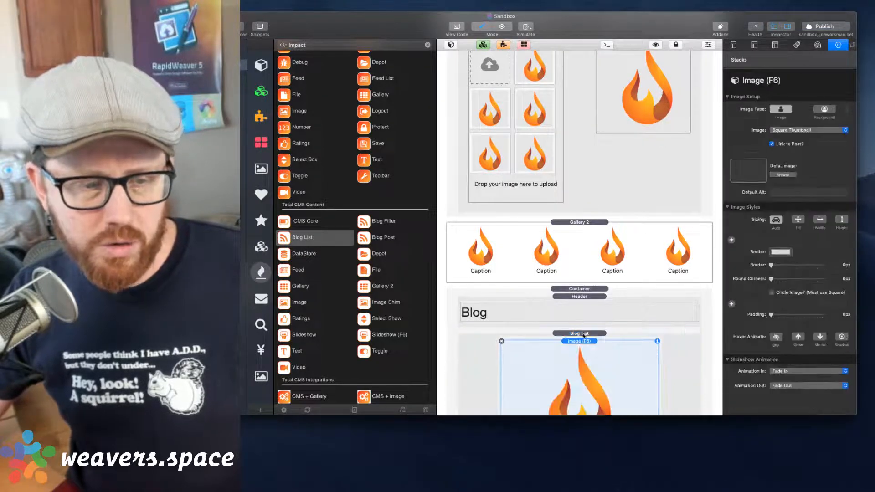
click(584, 334)
scroll(583, 335, down, 8)
Step: Move the "This is my header" stack into the Blog List beneath the image and set its size to H2 - Page Subtitle
click(579, 381)
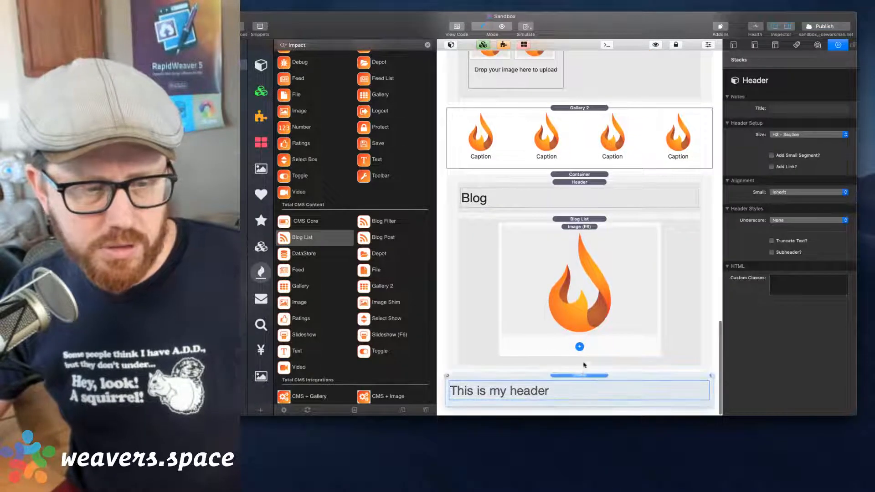
drag(583, 365, 586, 342)
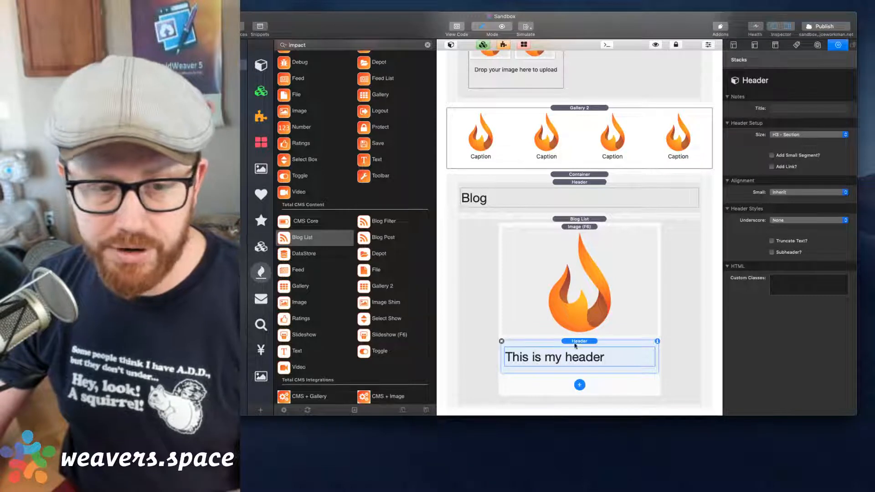
click(785, 135)
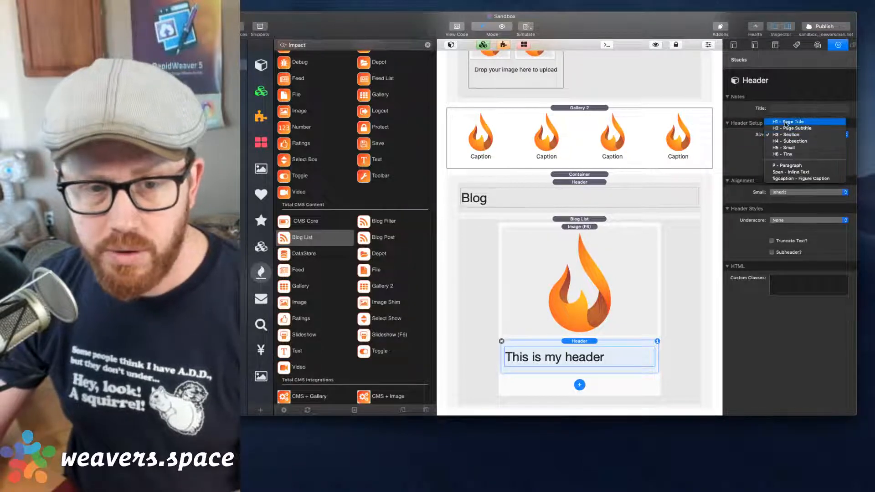
click(785, 128)
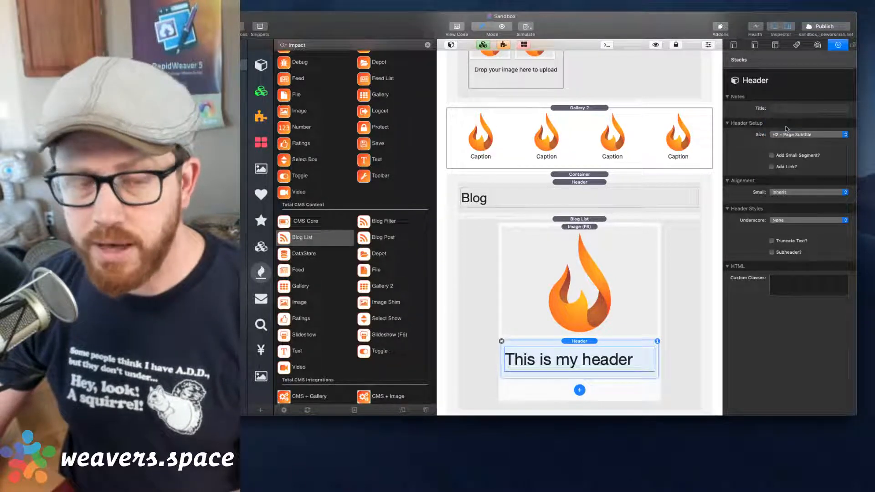
Step: Replace the text of the header beneath the Blog List image with the macro {{ title }}
double_click(552, 358)
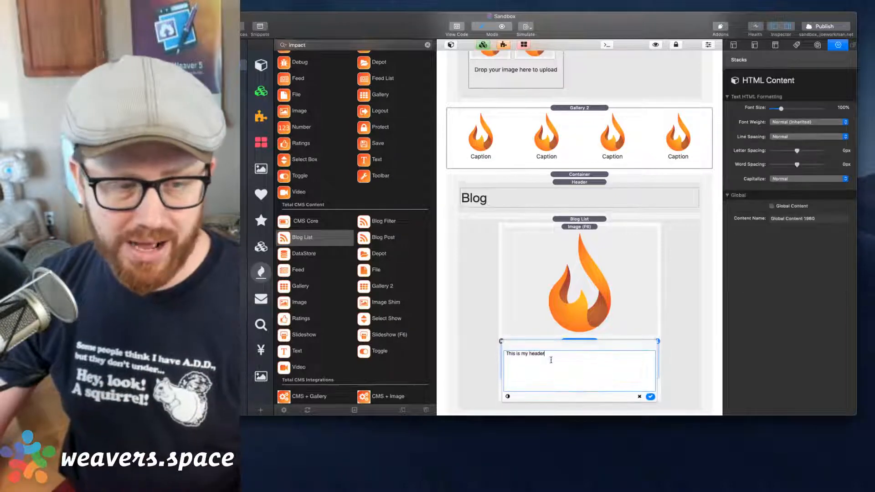
click(650, 396)
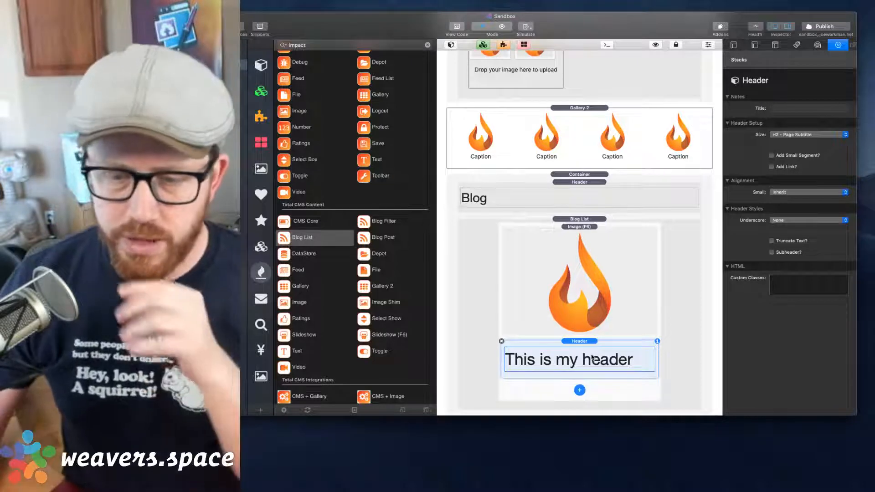
double_click(592, 359)
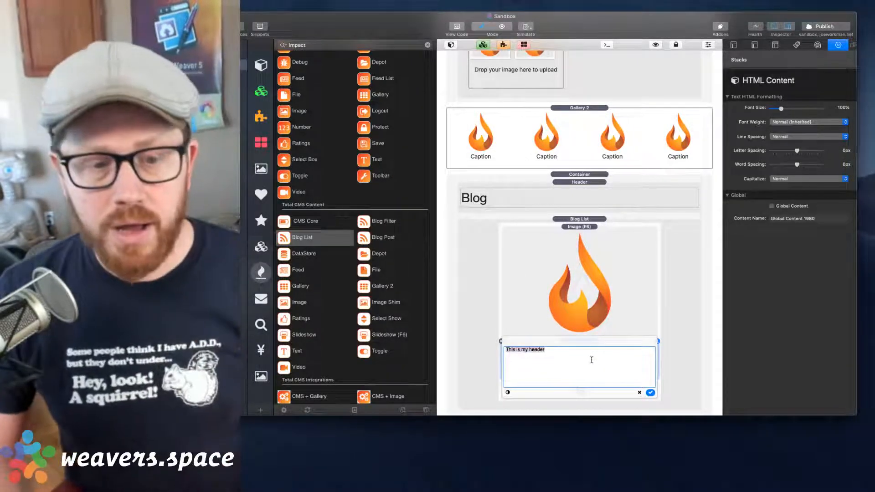
key(BackSpace)
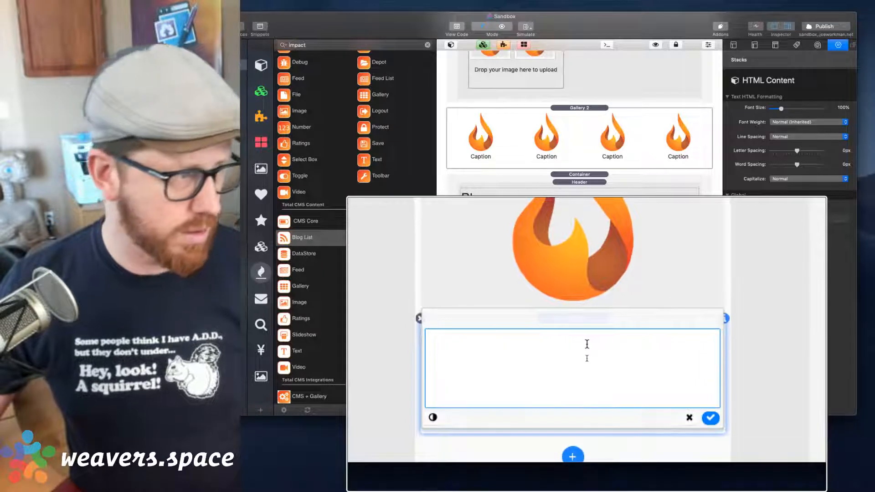
text({{title)
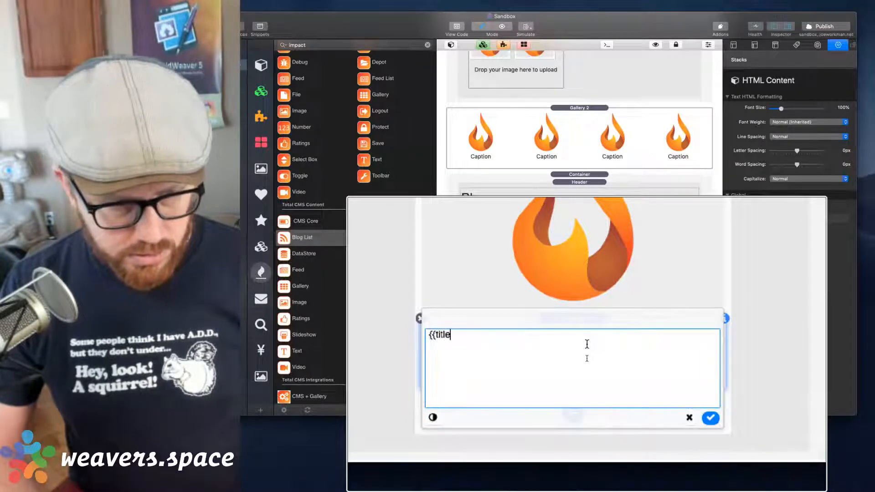
text(}})
key(Left)
key(Left)
key(Left)
key(Left)
key(Left)
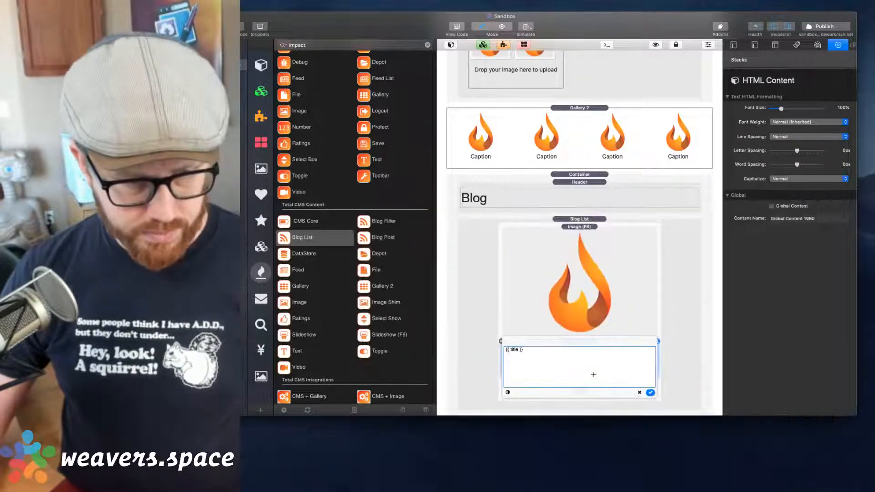
click(644, 392)
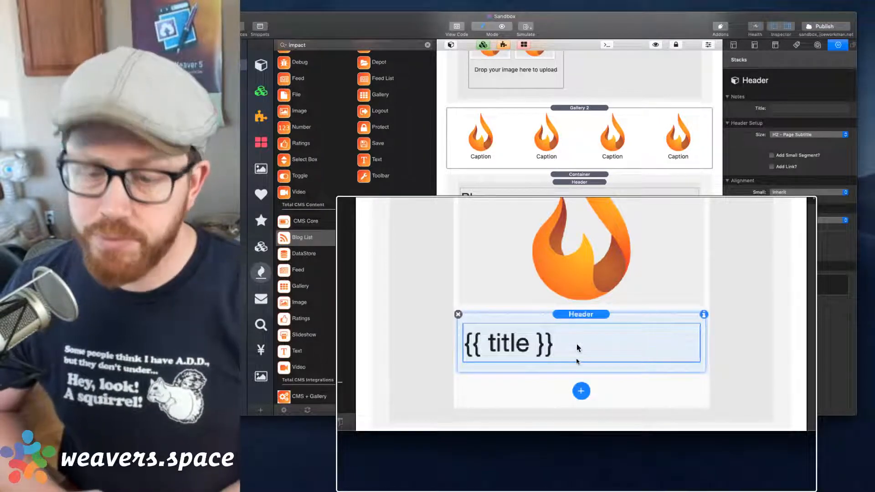
Step: Set the CMS ID of the Blog List stack to blog
scroll(577, 361, down, 15)
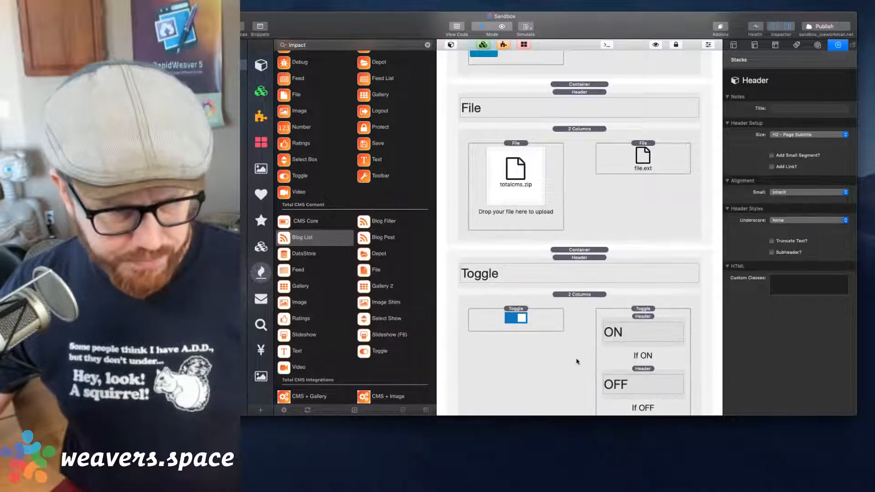
scroll(576, 361, down, 15)
click(582, 211)
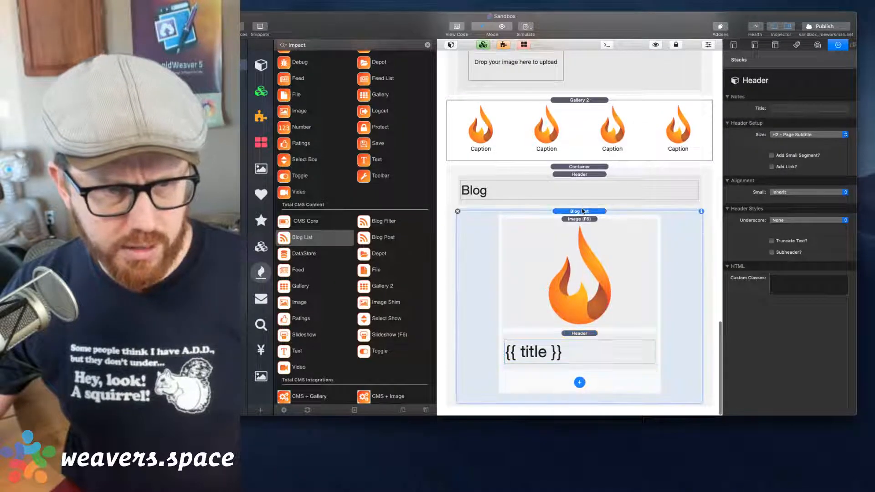
click(801, 112)
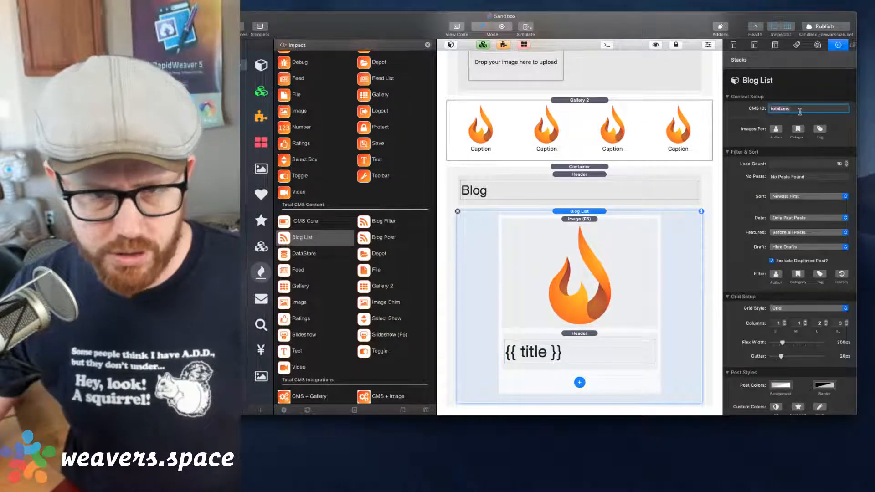
key(Tab)
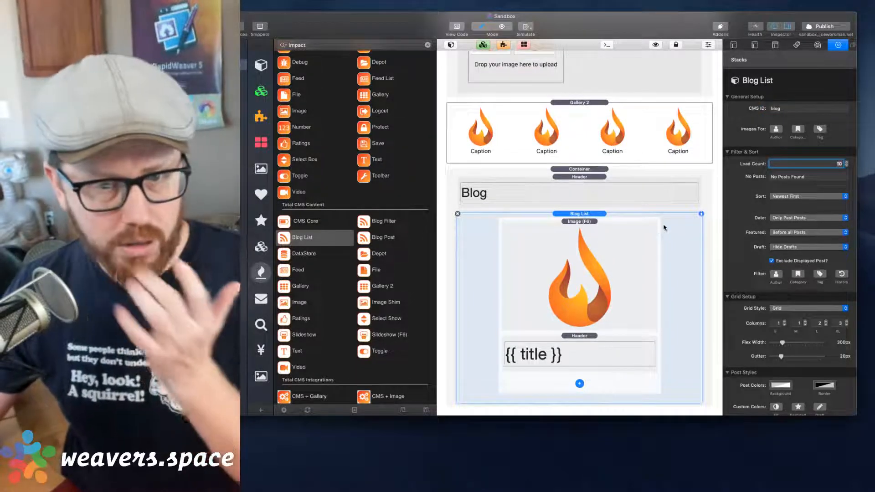
Step: Preview the page in the browser, check the Blog section's posts, and dismiss the out-of-date CMS notice
click(638, 240)
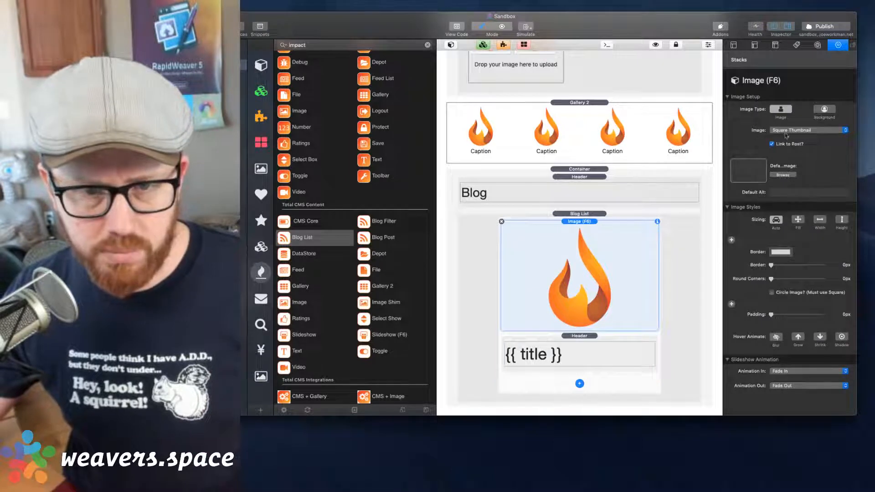
click(593, 214)
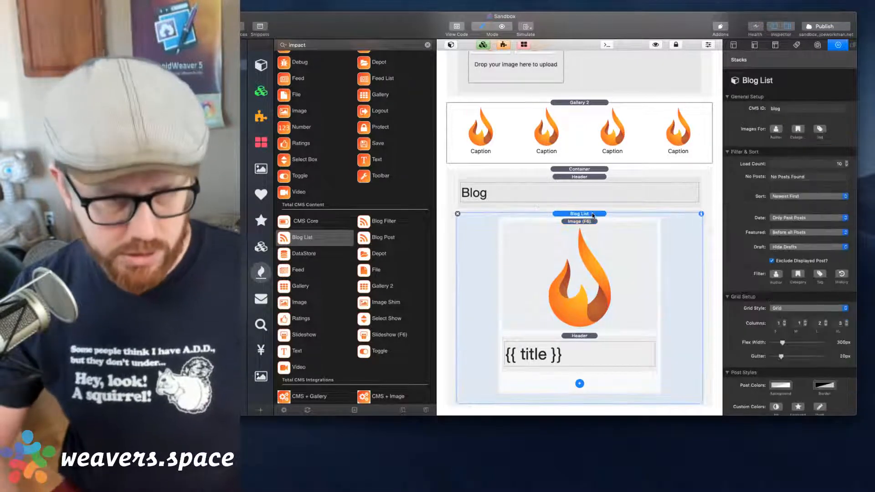
key(super+shift+r)
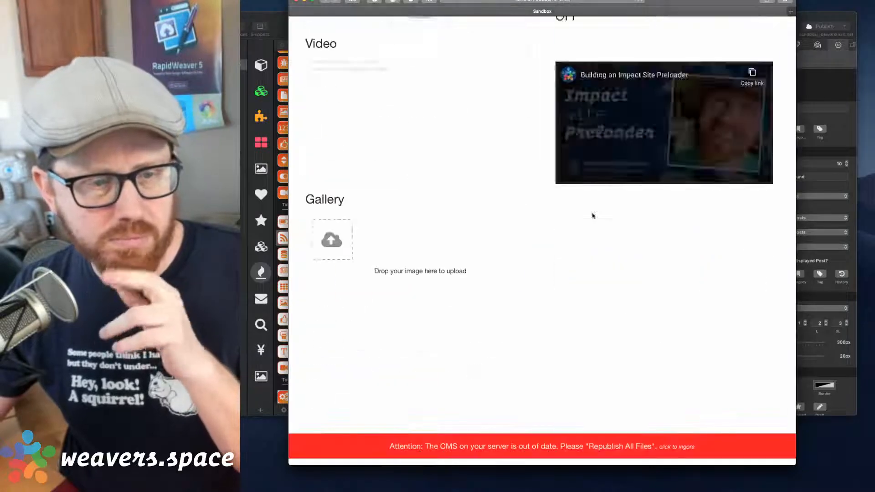
scroll(592, 216, down, 10)
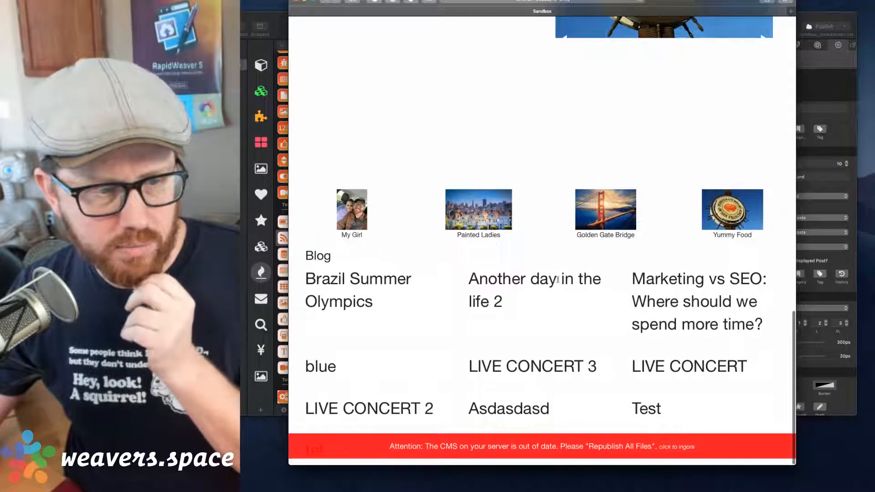
click(678, 448)
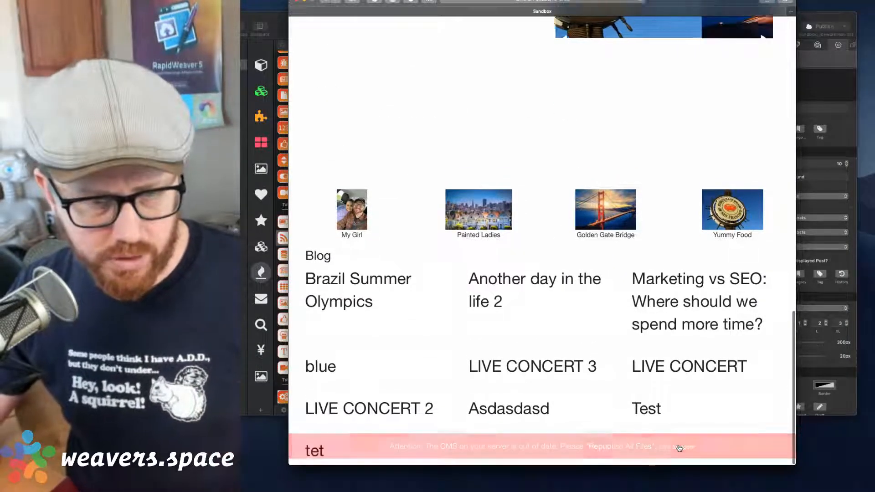
Step: Inspect the HTML of the "Marketing vs SEO" post heading, and close the preview window
double_click(675, 284)
right_click(676, 280)
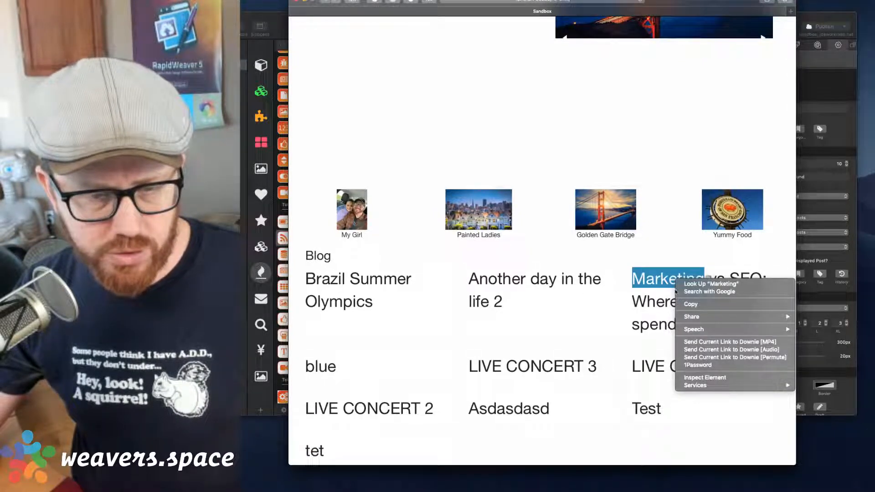
click(696, 378)
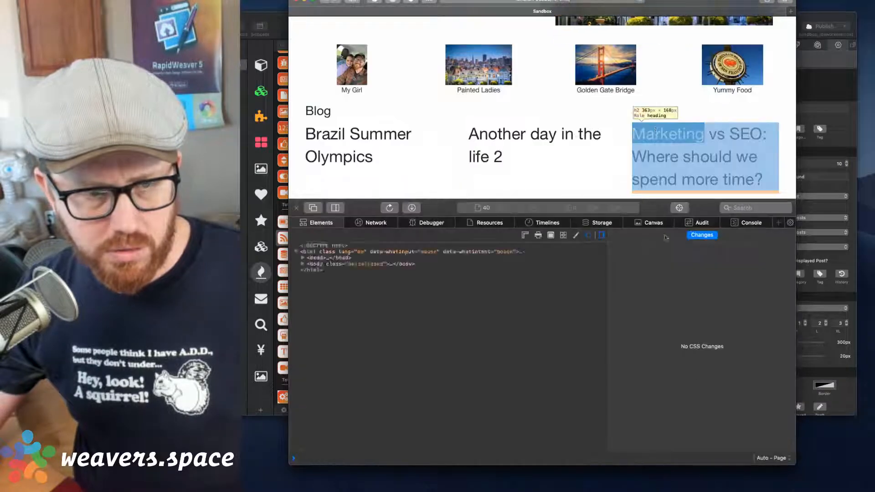
scroll(432, 358, down, 5)
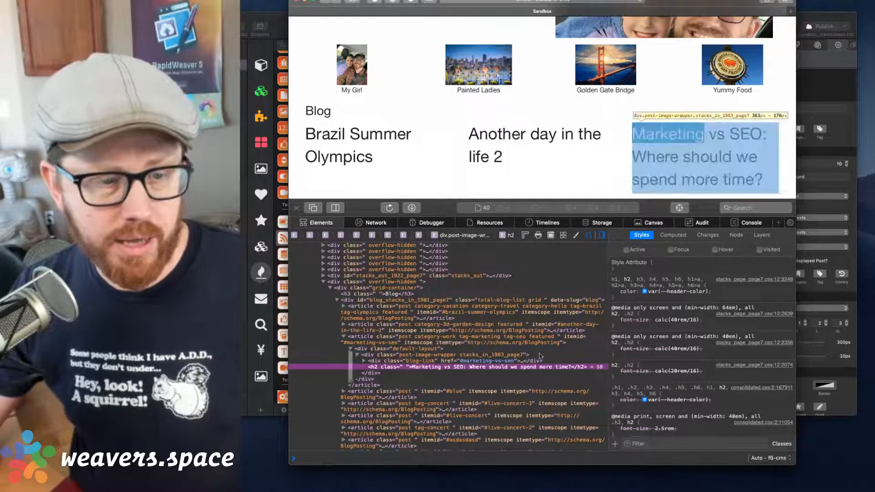
click(299, 1)
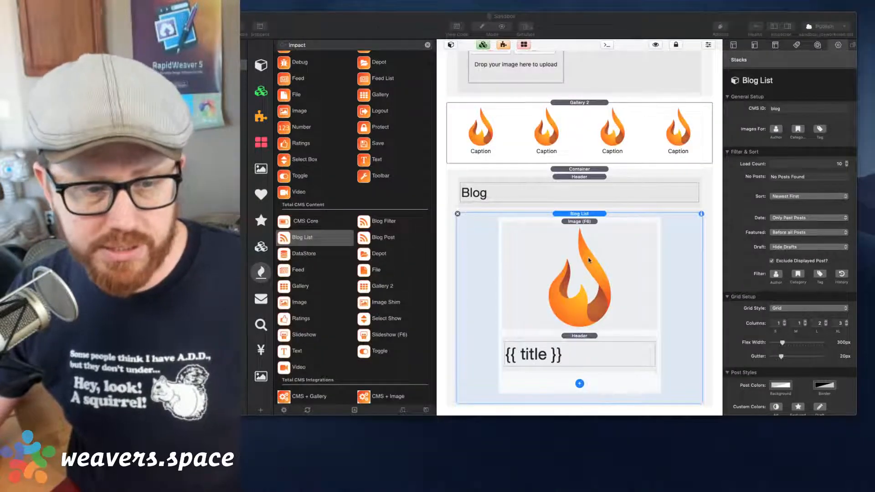
Step: Add a Foundation 6 2 Columns stack inside the Blog List, above the Image (F6) stack
click(588, 337)
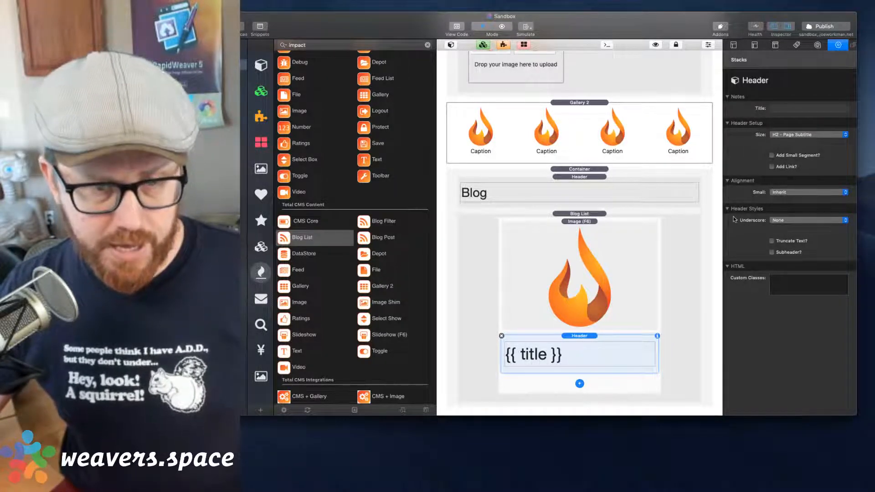
scroll(572, 256, up, 1)
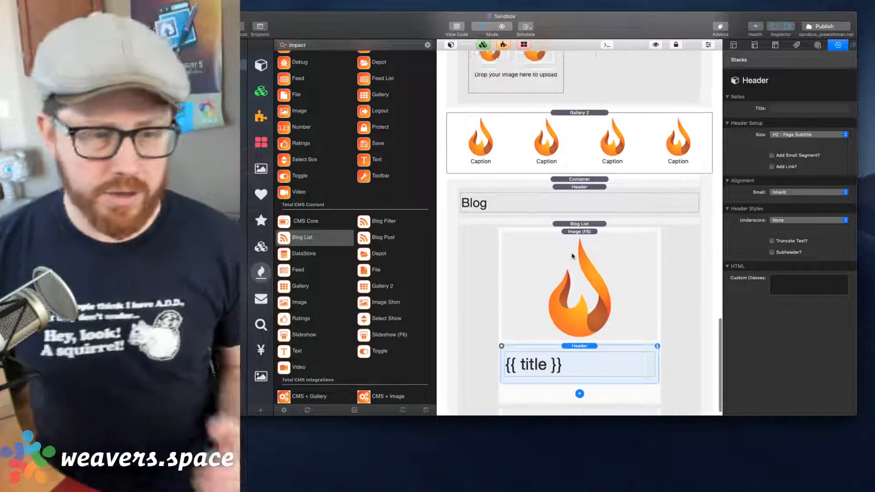
scroll(572, 256, down, 2)
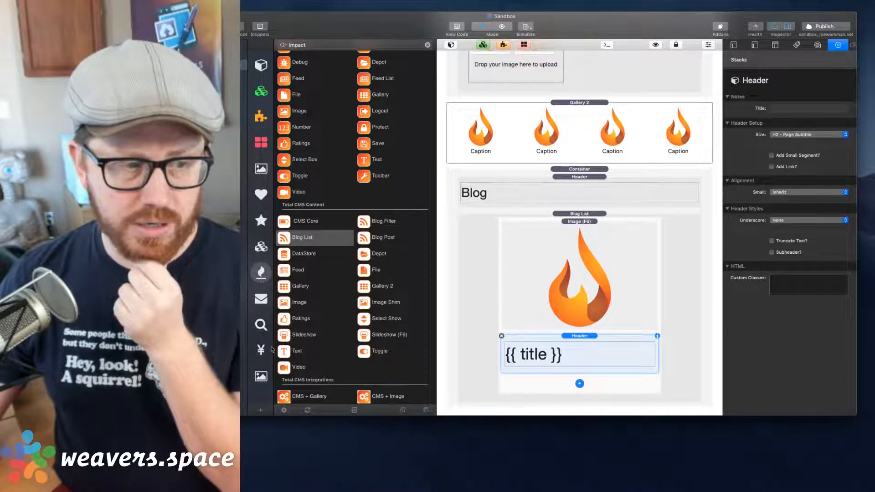
click(261, 349)
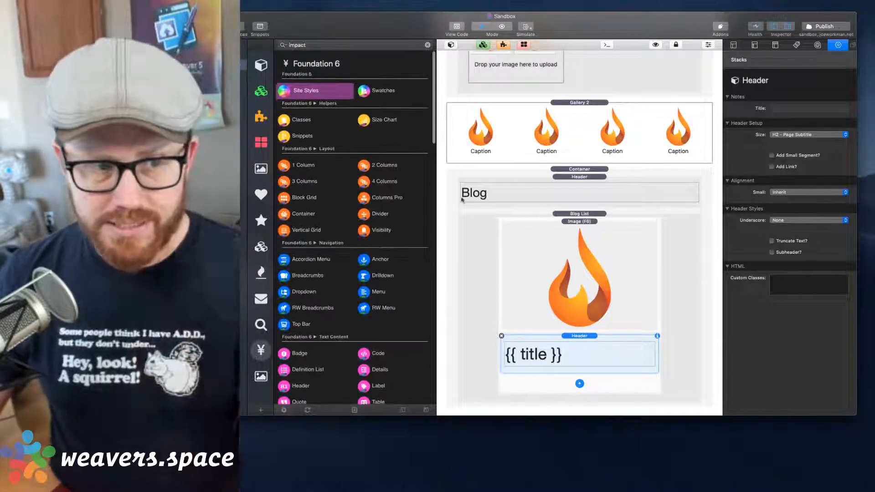
scroll(565, 269, down, 1)
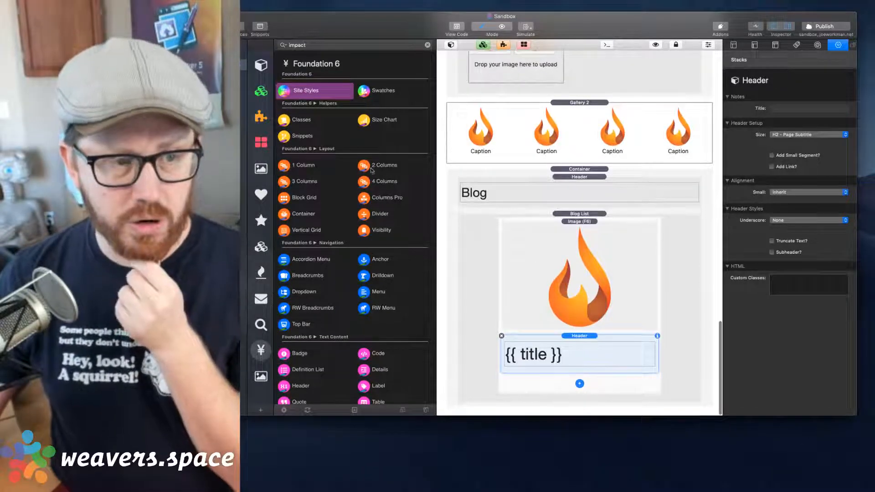
drag(374, 166, 602, 241)
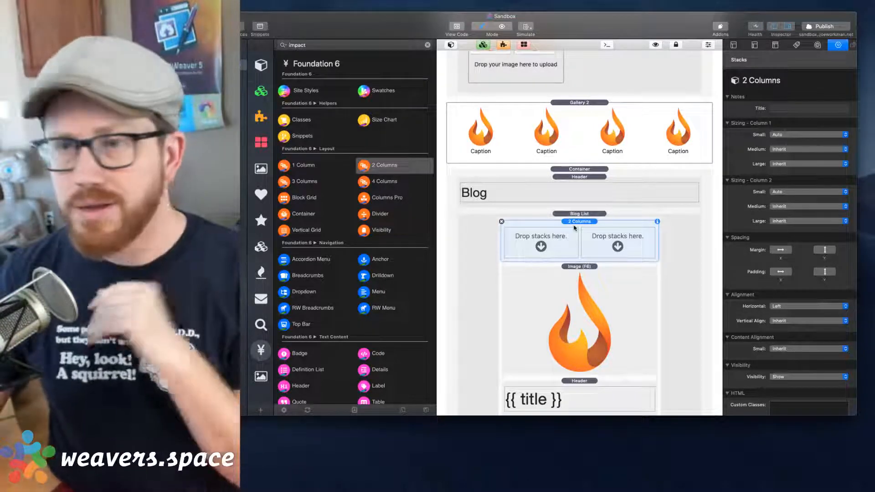
Step: Browse the Foundation 6 stack library from the layout stacks through to the form stacks
scroll(466, 267, down, 2)
scroll(406, 251, down, 3)
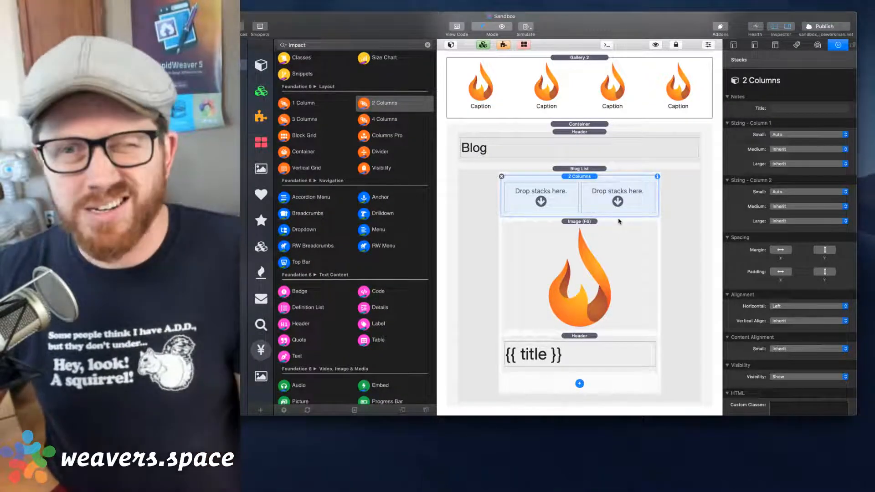
scroll(370, 250, down, 8)
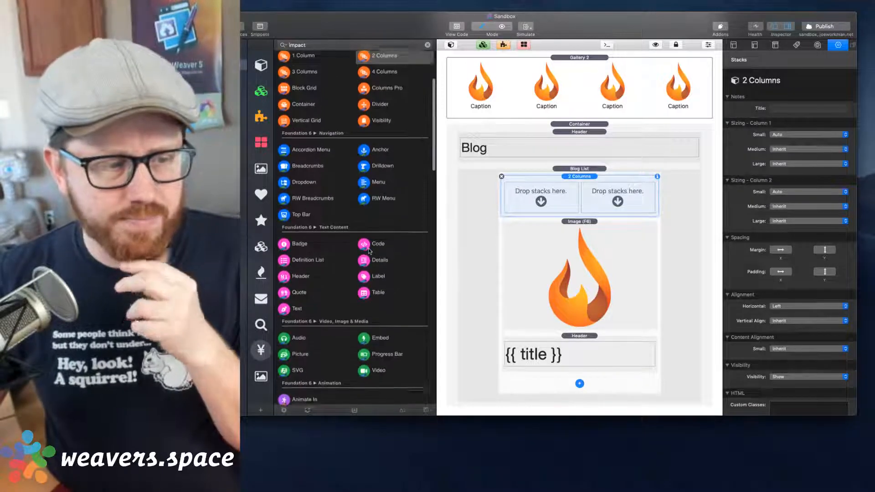
scroll(370, 250, down, 1)
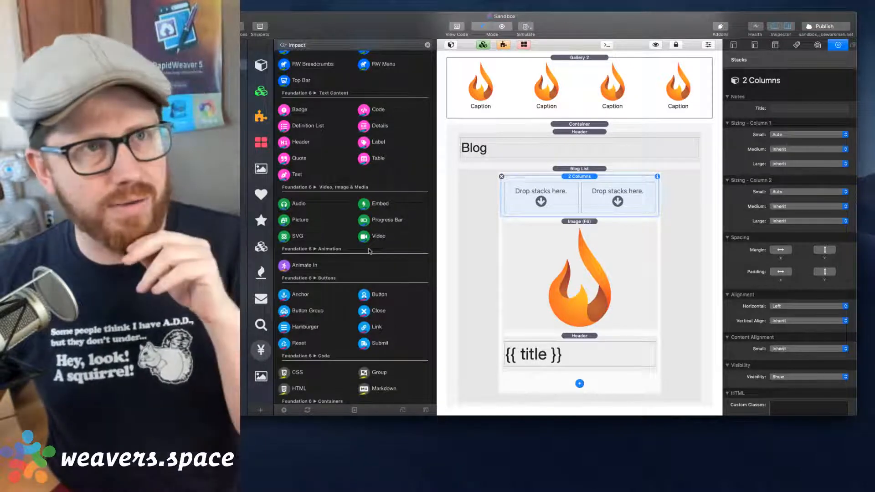
scroll(368, 248, up, 11)
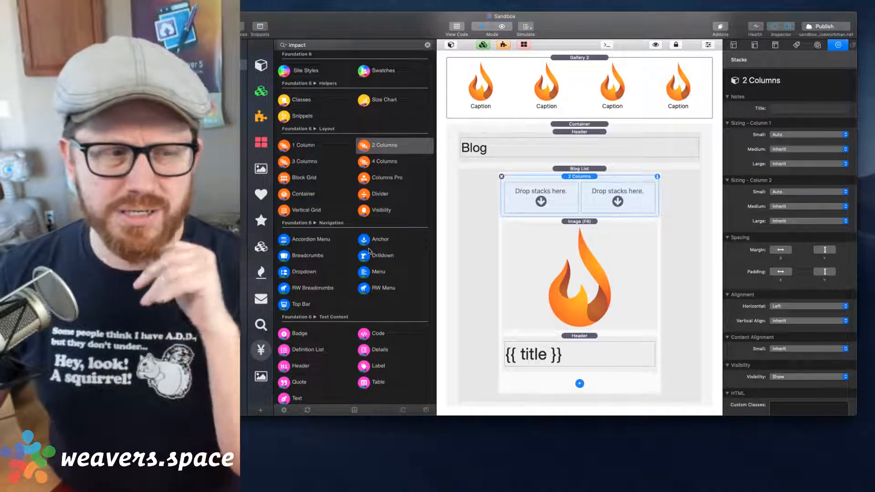
scroll(369, 251, down, 18)
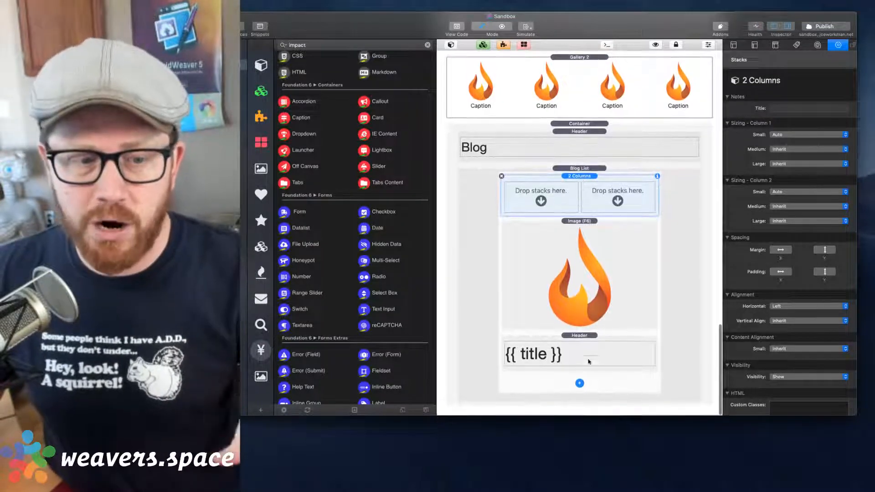
Step: Review the child stacks the Blog List offers, and examine the settings of the Blog List and its Image (F6) stack
click(579, 383)
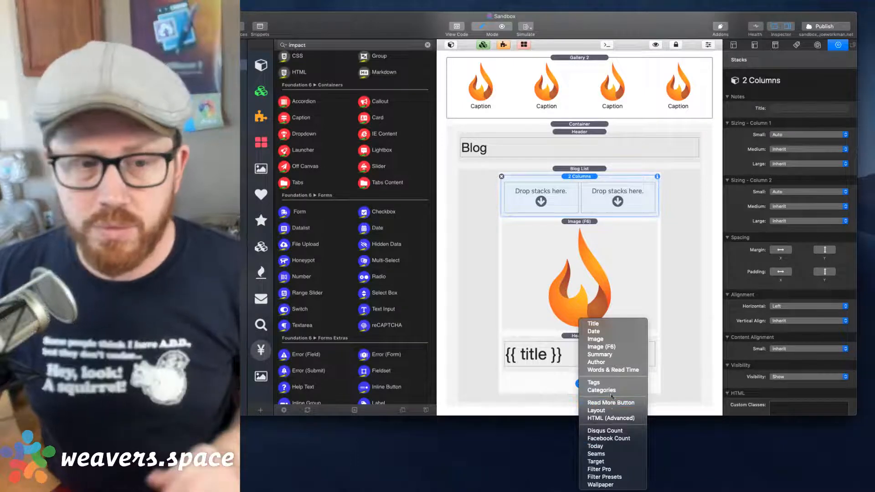
click(580, 174)
click(579, 171)
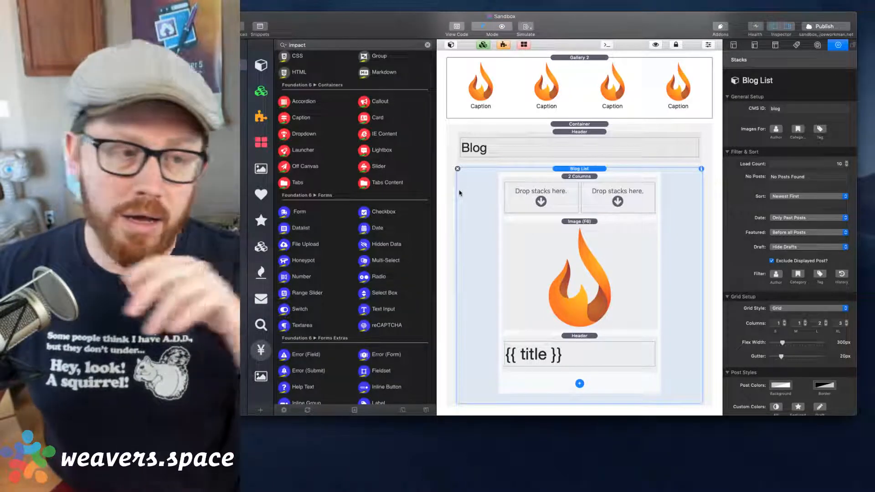
click(547, 230)
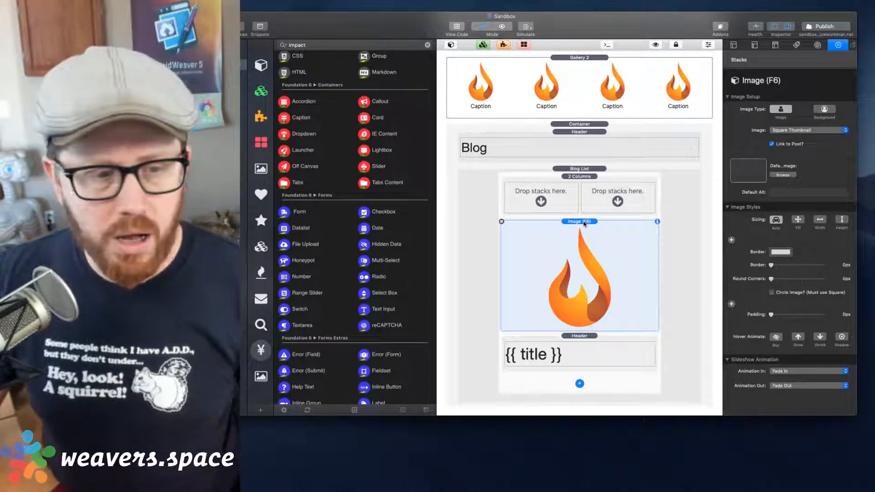
scroll(584, 224, down, 1)
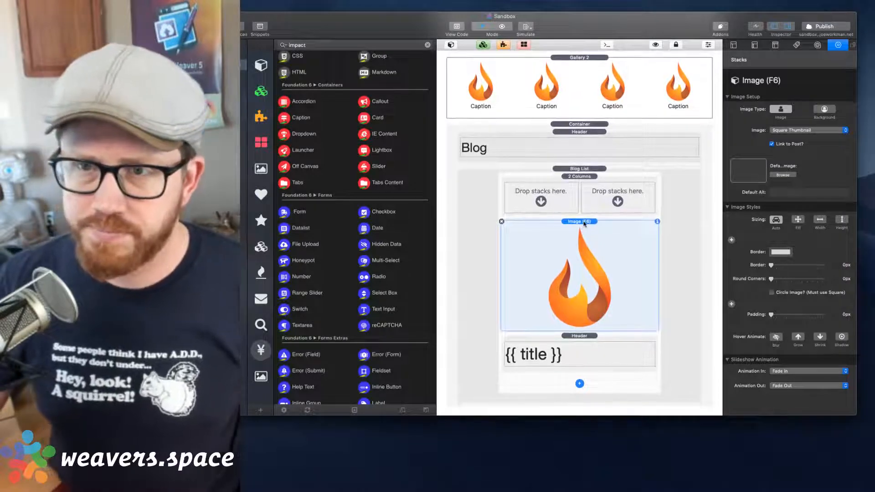
Step: Look through the form, template, text content and media stacks in the Foundation 6 library
scroll(385, 255, down, 5)
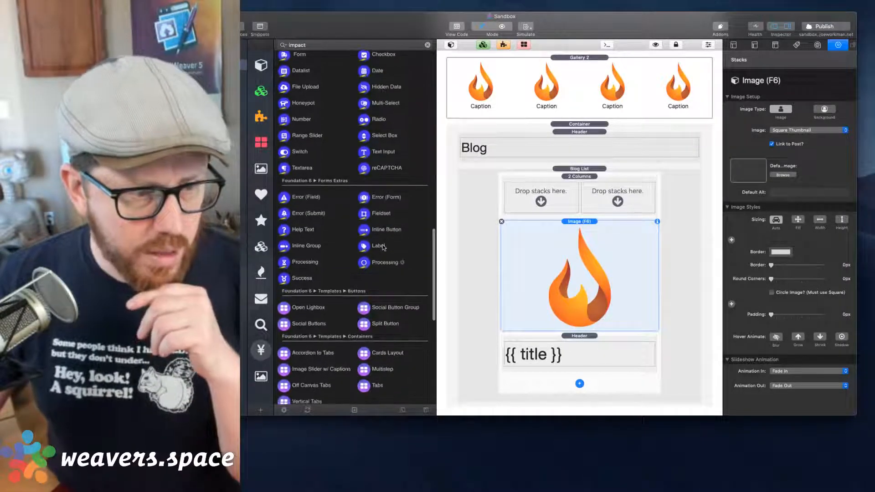
scroll(383, 247, down, 3)
scroll(383, 247, up, 15)
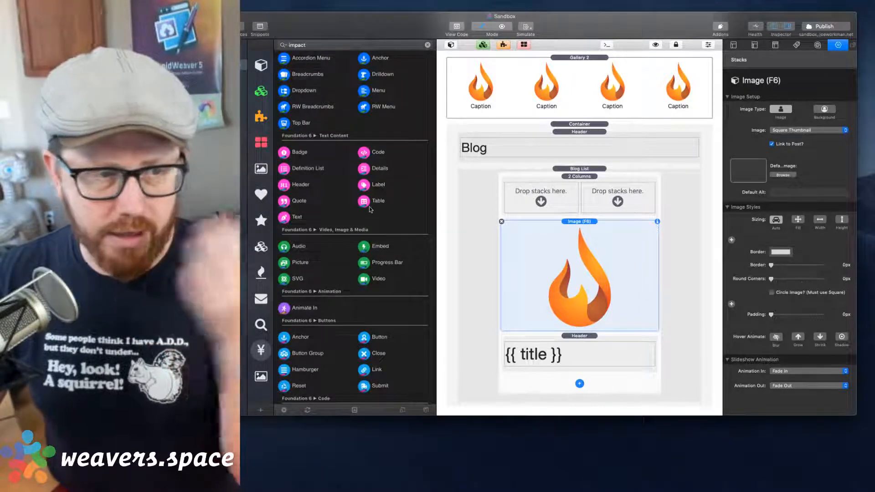
scroll(392, 228, up, 7)
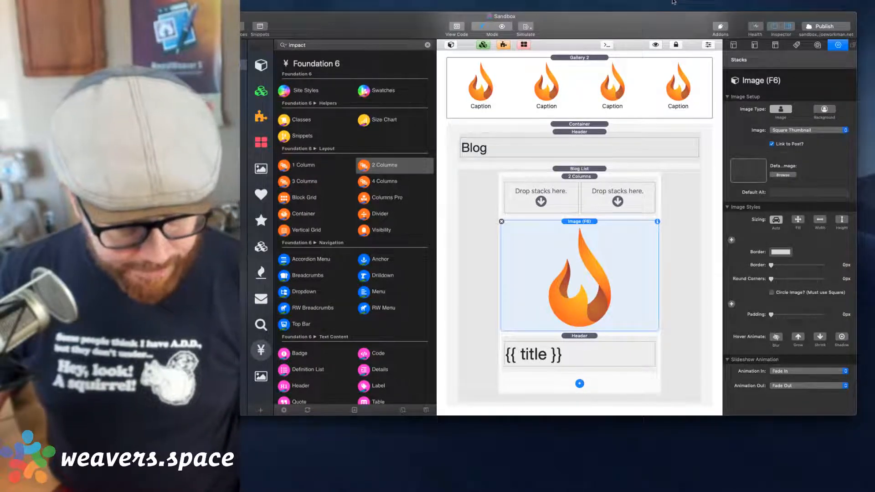
Step: Switch to Safari and open weavers.space in a new browser window
key(super+Tab)
key(super+n)
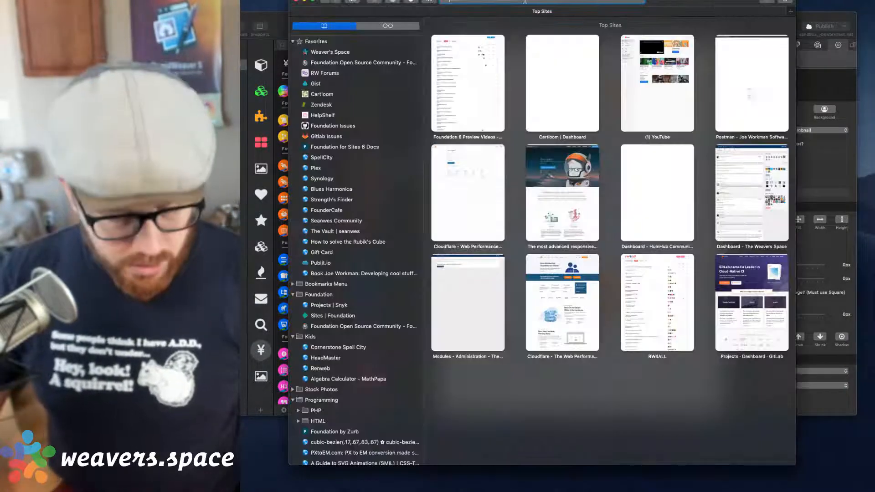
text(ersave)
key(BackSpace)
key(BackSpace)
key(BackSpace)
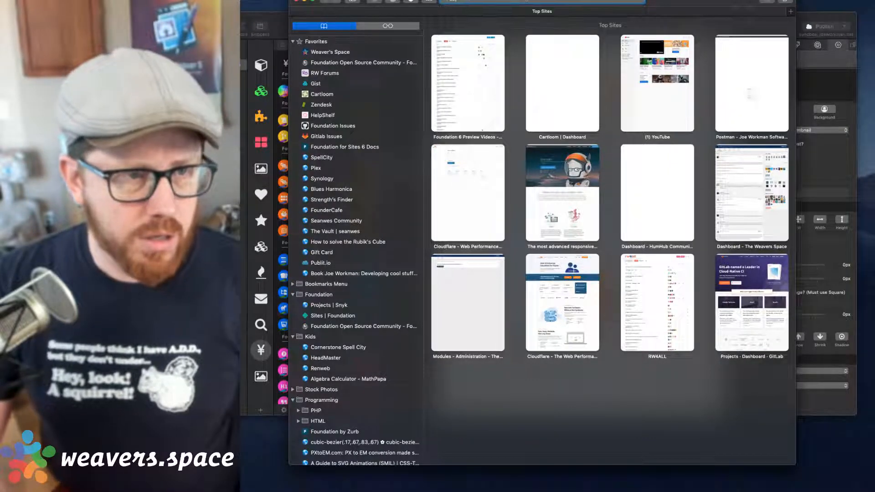
text(weavers.space)
key(Return)
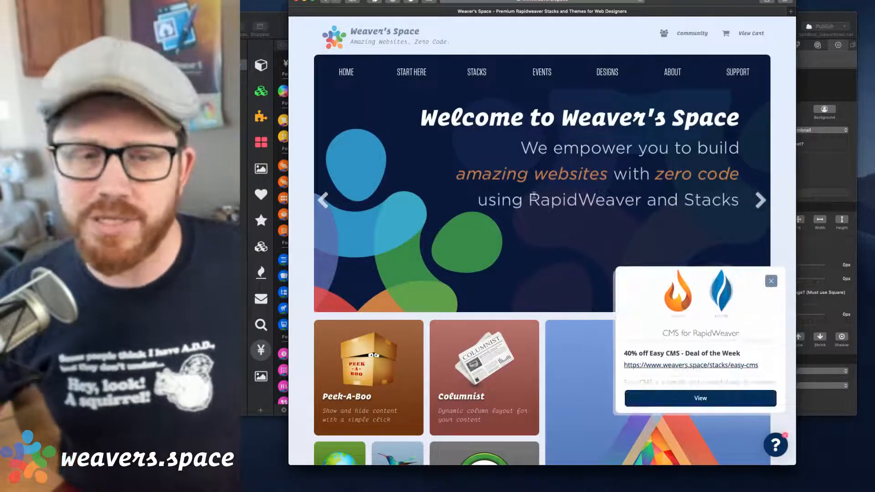
Step: Dismiss the Easy CMS deal popup and look through the site's Stacks catalogue from Foundation 6 down to Impact
click(771, 281)
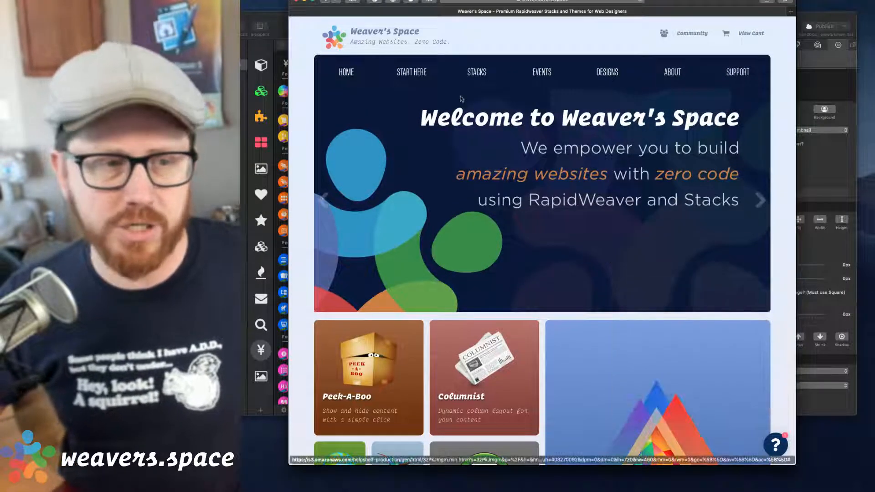
click(482, 64)
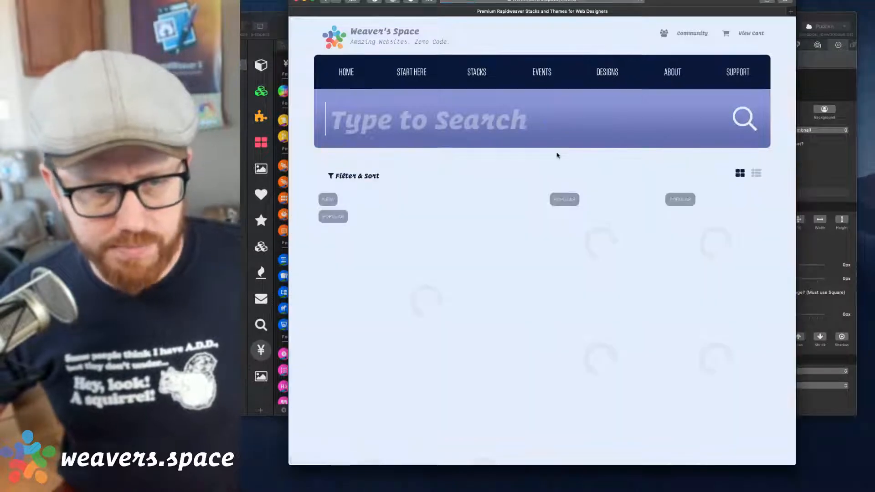
scroll(557, 155, down, 10)
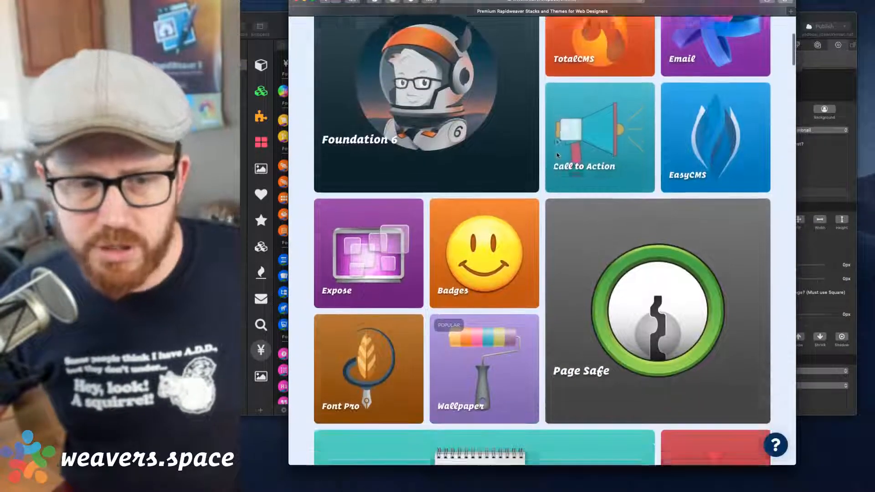
scroll(557, 156, down, 4)
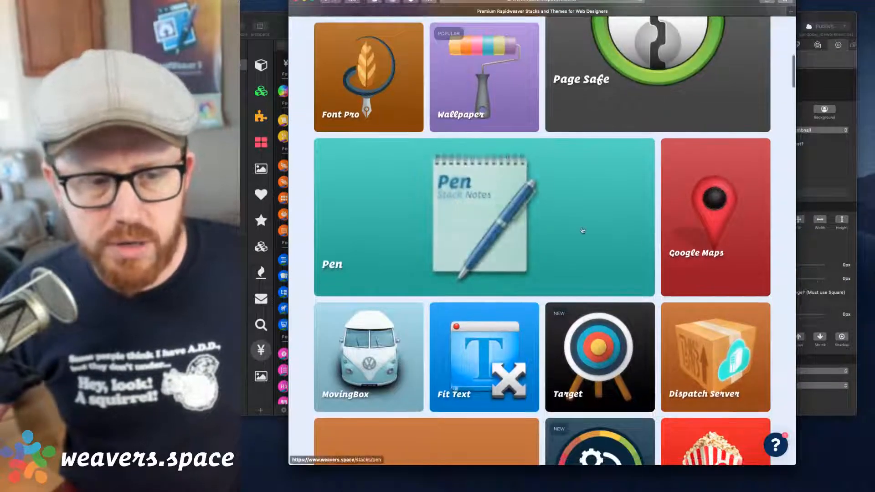
scroll(569, 236, up, 8)
scroll(582, 232, up, 2)
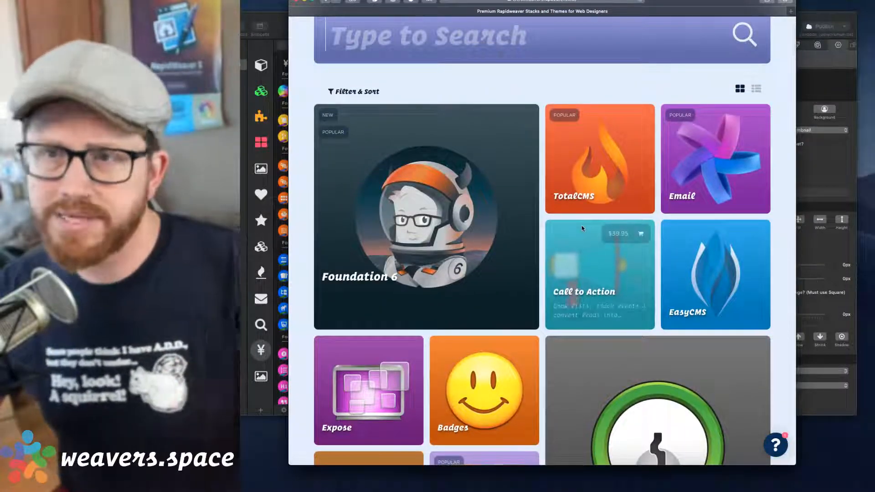
scroll(580, 230, down, 3)
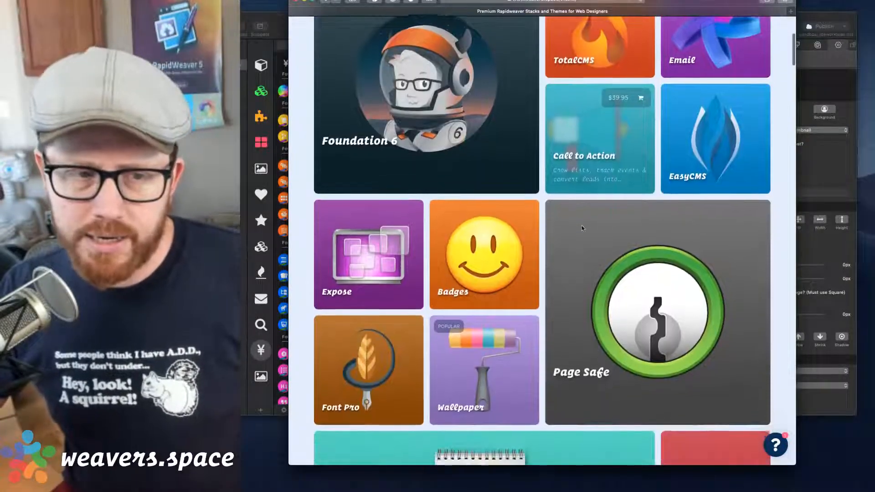
scroll(577, 236, down, 6)
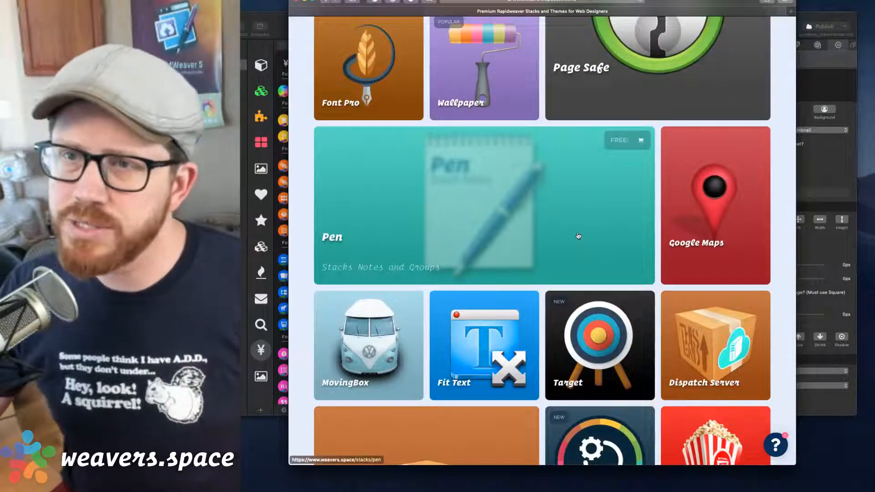
scroll(578, 235, down, 3)
scroll(577, 236, down, 3)
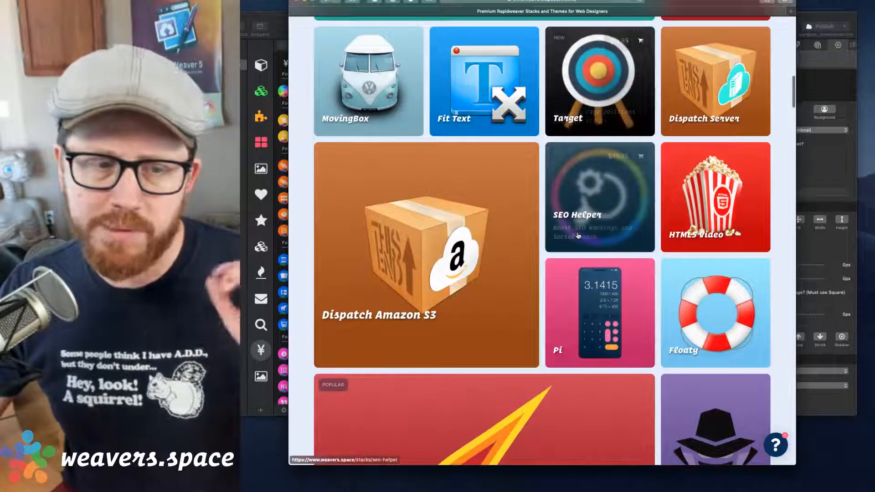
scroll(578, 236, down, 5)
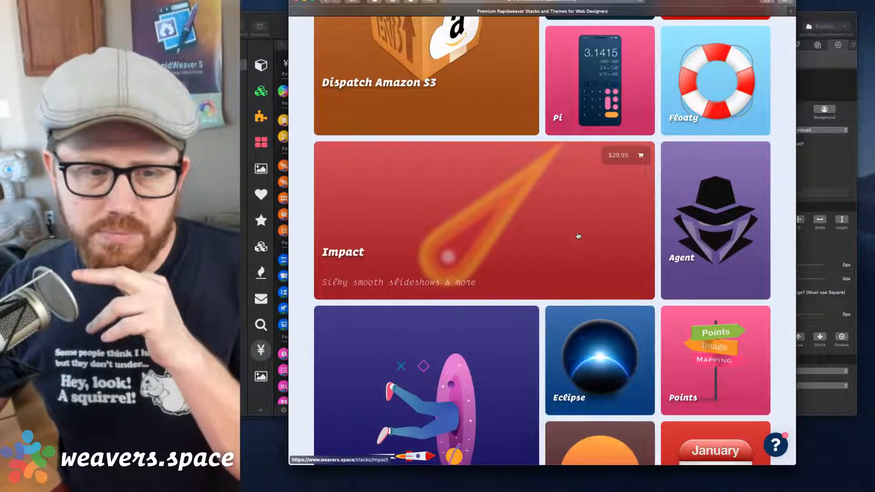
Step: Review the catalogue's further stacks down to Image Hover and Popup Caption, return to its start, and close the browser window
scroll(577, 236, up, 7)
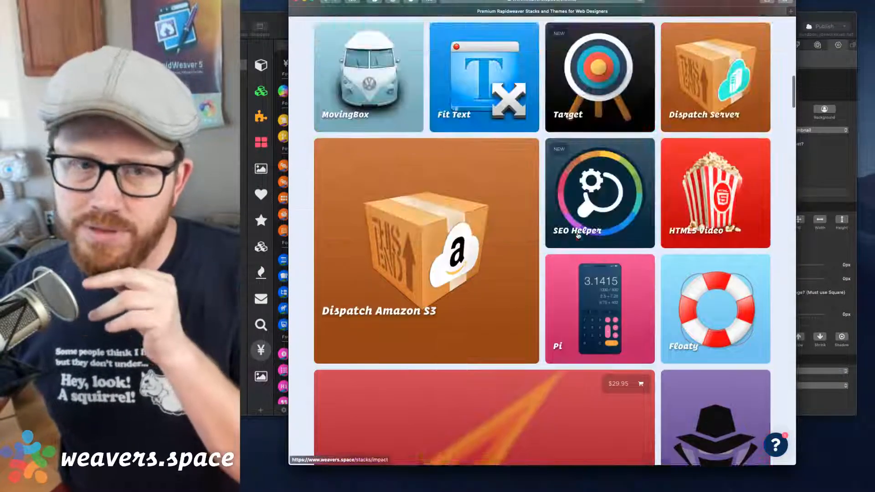
scroll(578, 236, up, 5)
scroll(578, 234, down, 5)
scroll(577, 234, down, 20)
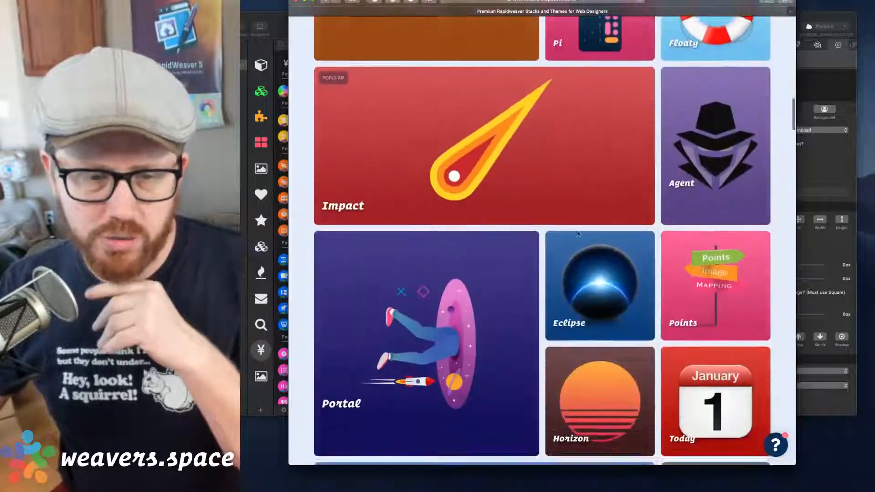
scroll(578, 236, down, 4)
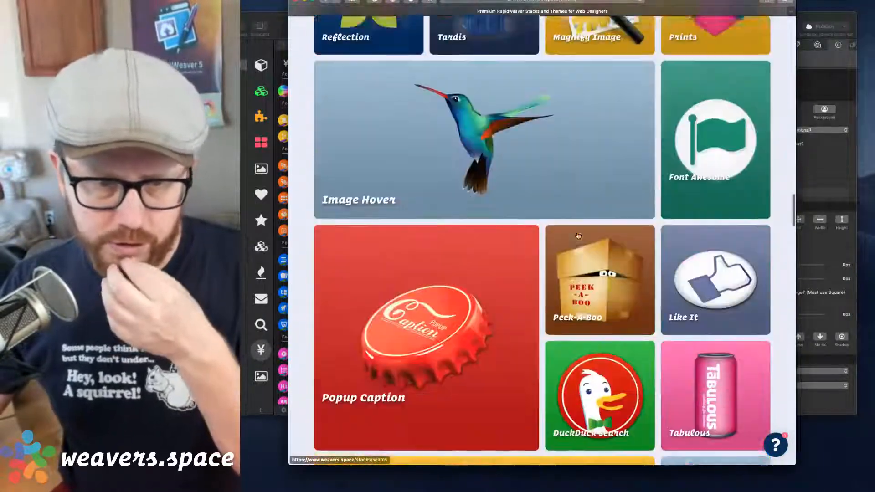
scroll(577, 235, up, 12)
scroll(578, 235, up, 15)
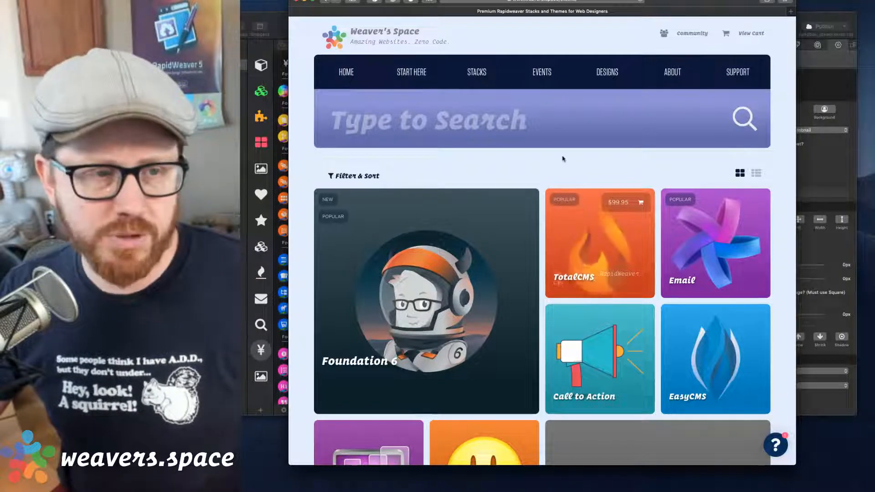
scroll(564, 159, up, 2)
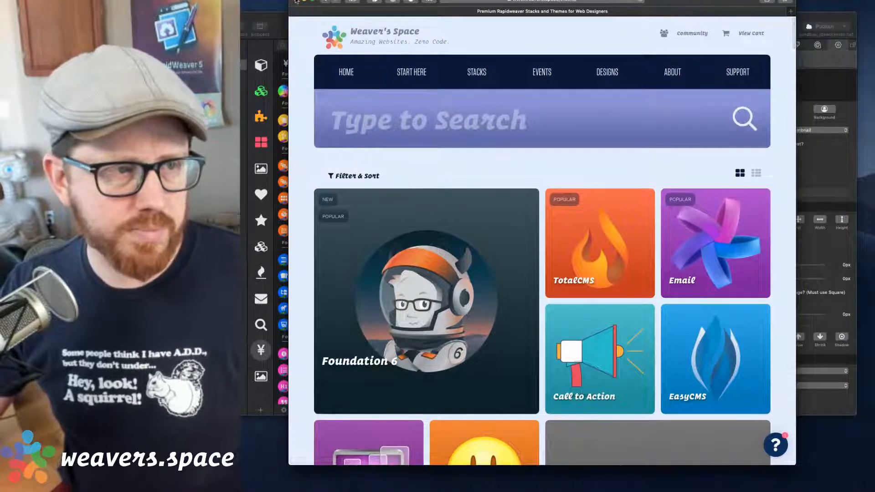
click(296, 1)
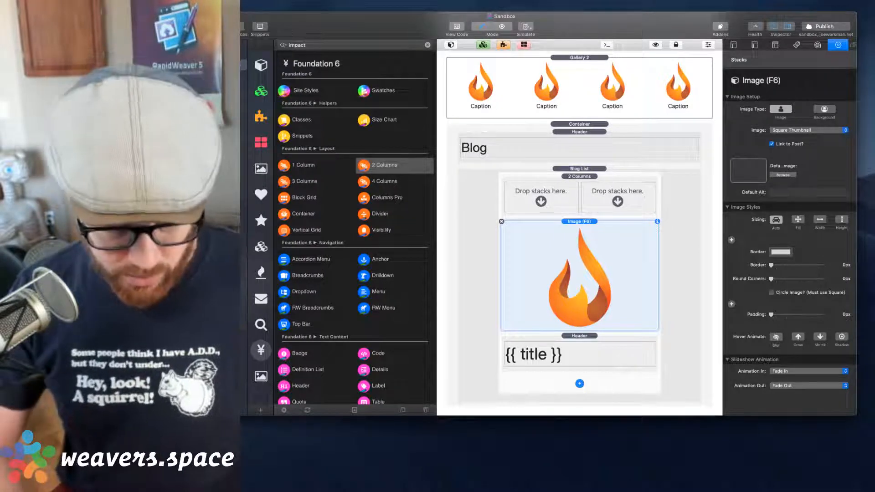
key(super+Tab)
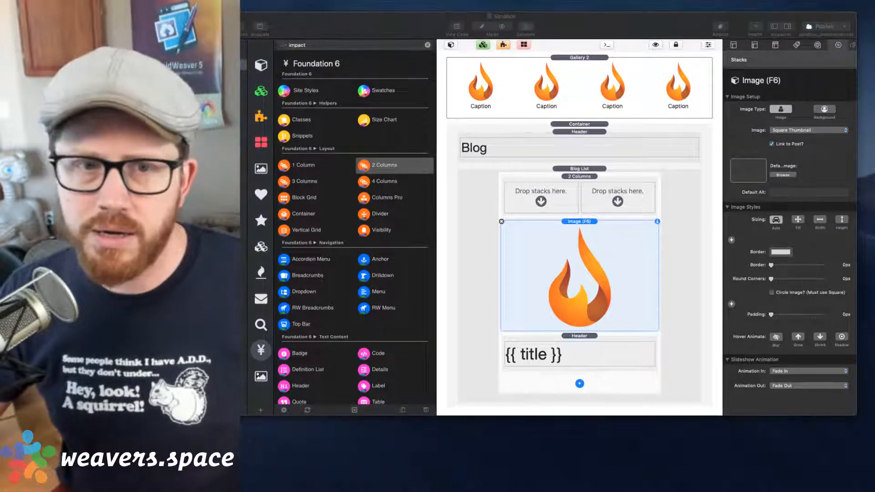
click(619, 18)
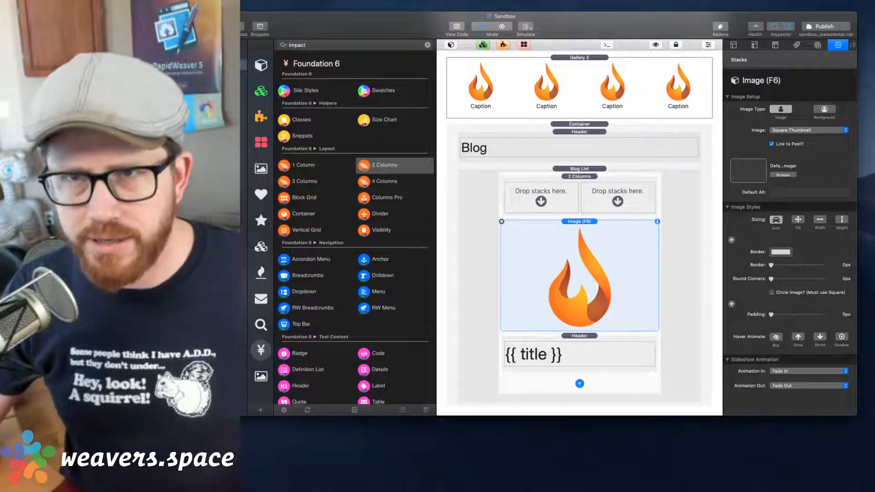
key(super+Tab)
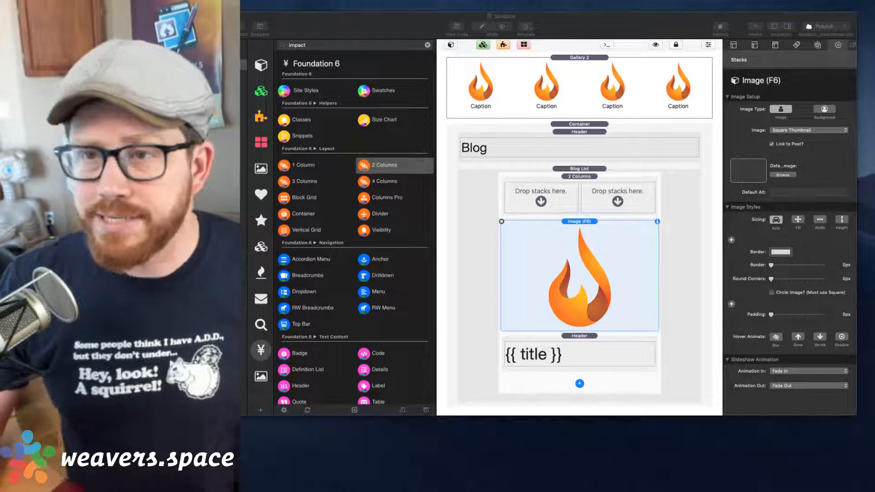
click(669, 28)
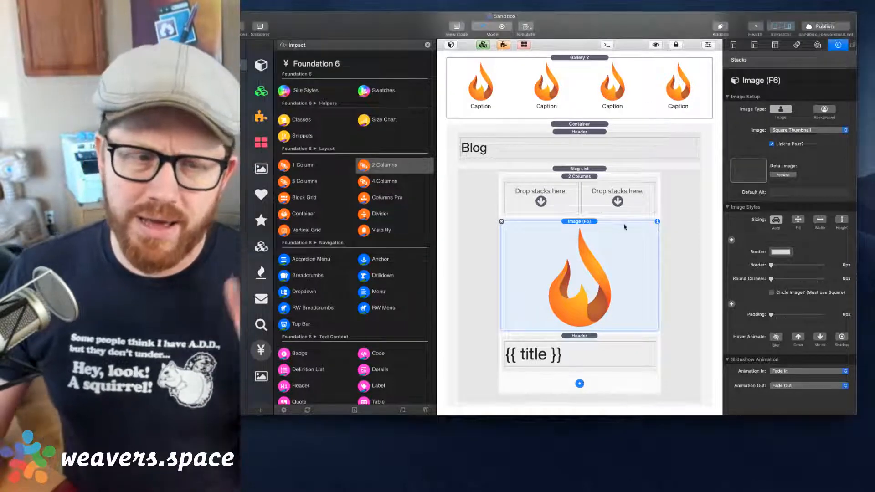
Step: Select the Gallery 2 stack above the blog container
scroll(607, 230, up, 4)
click(594, 150)
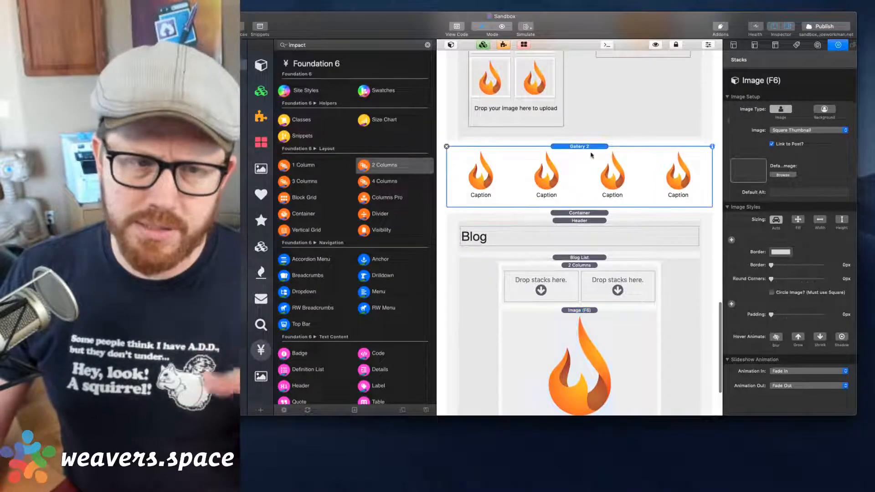